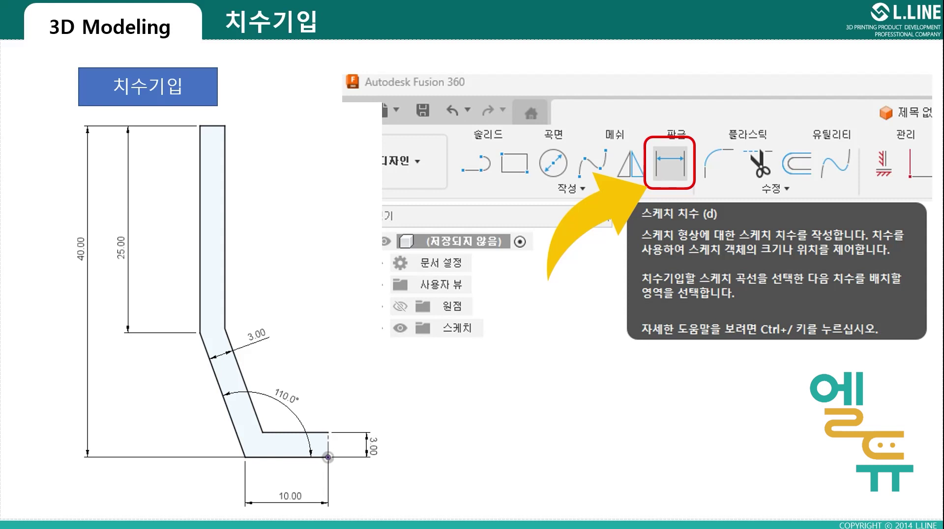
pyautogui.click(413, 430)
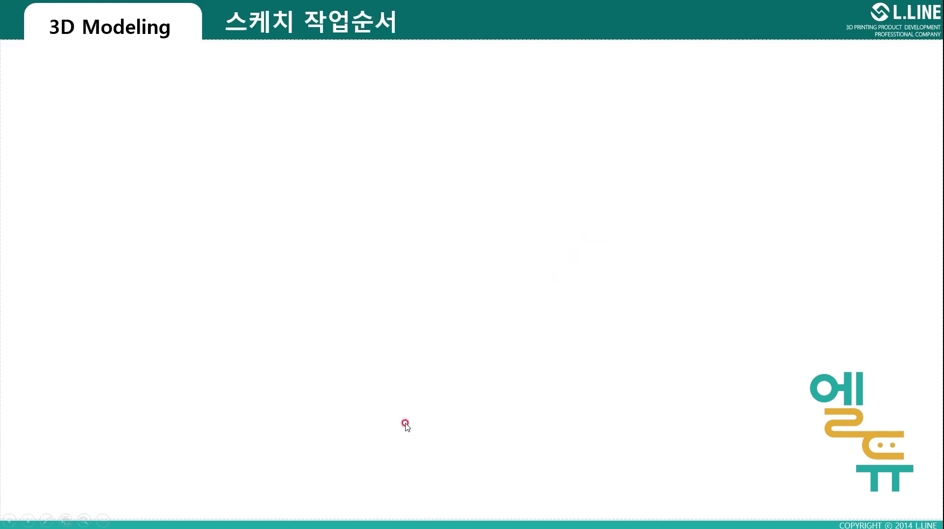
pyautogui.click(376, 367)
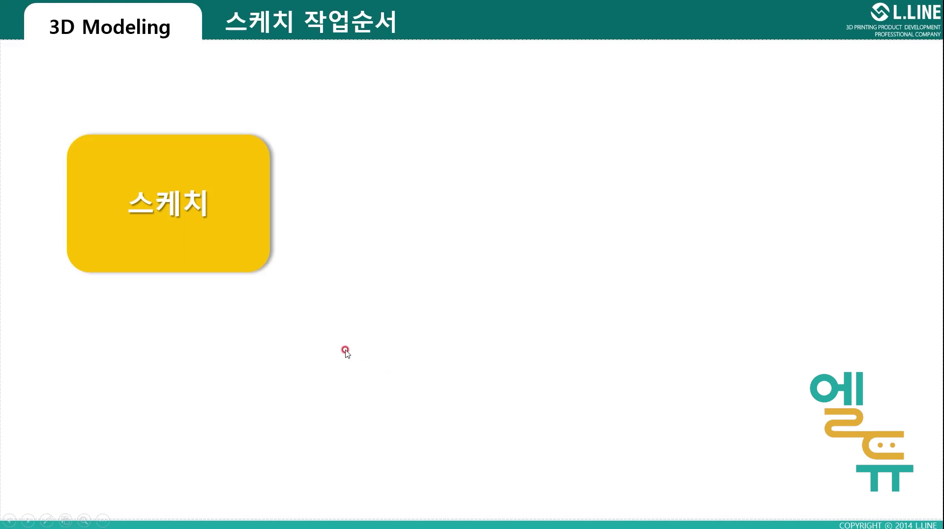
pyautogui.click(209, 323)
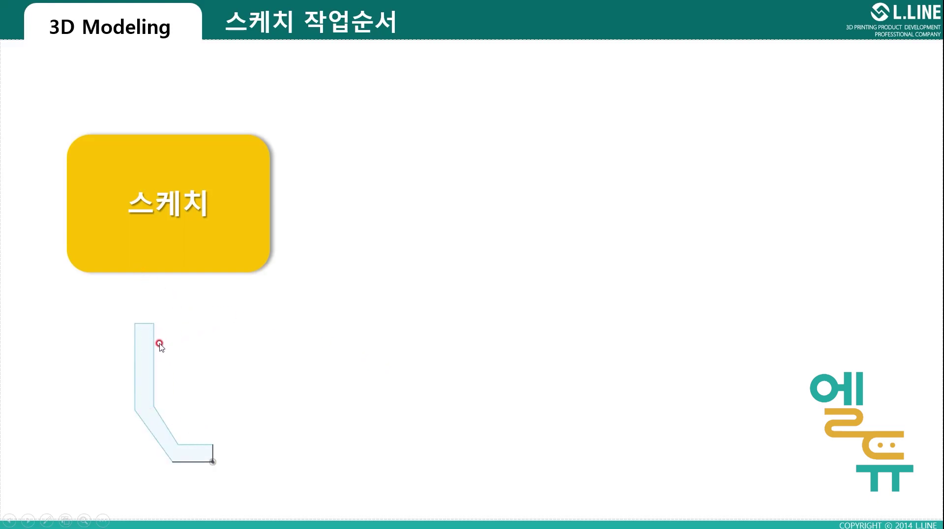
pyautogui.click(304, 399)
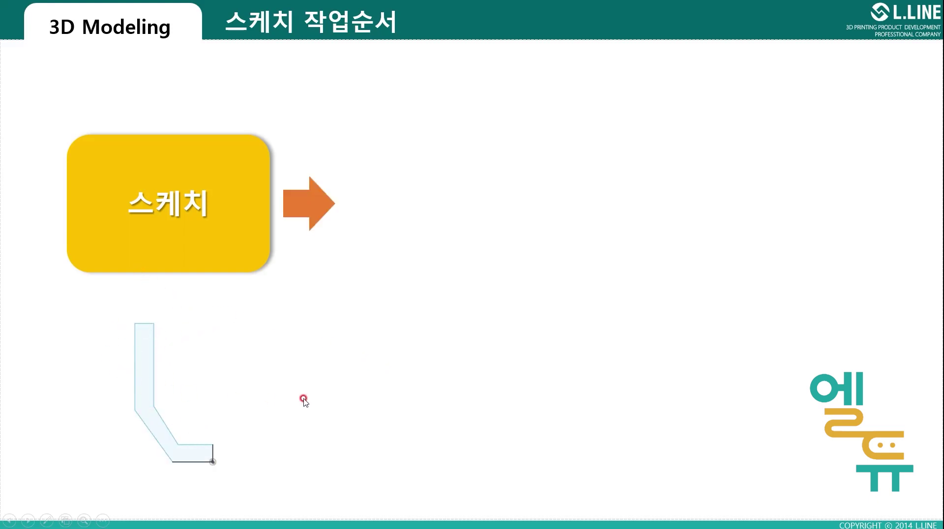
pyautogui.click(303, 398)
pyautogui.click(409, 284)
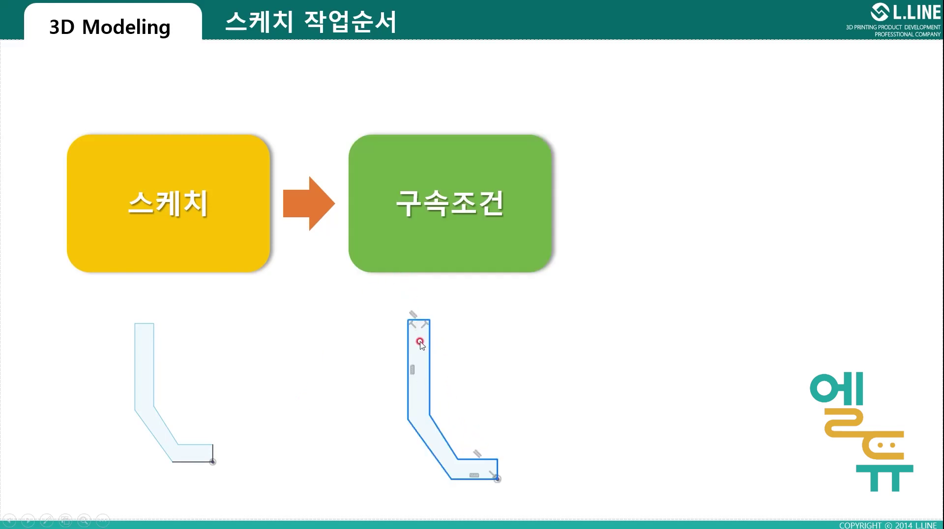
pyautogui.click(380, 378)
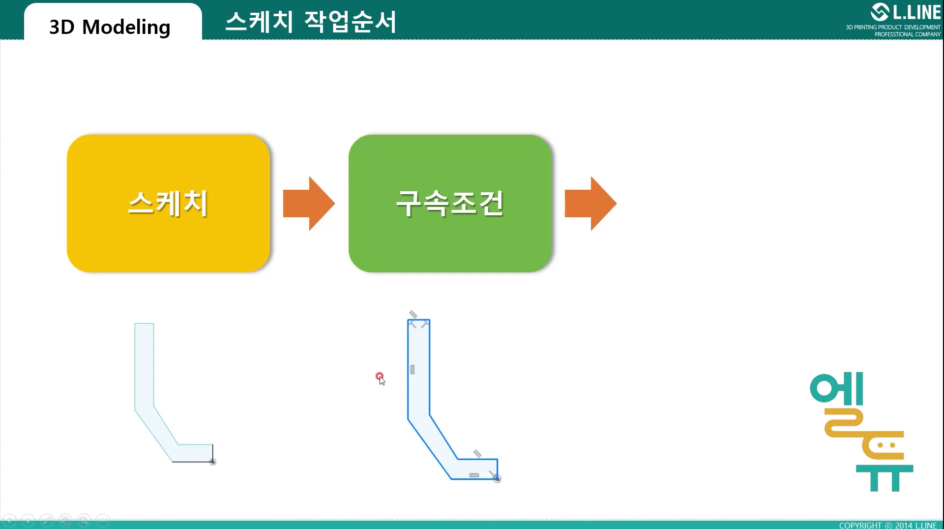
pyautogui.click(380, 378)
pyautogui.click(379, 372)
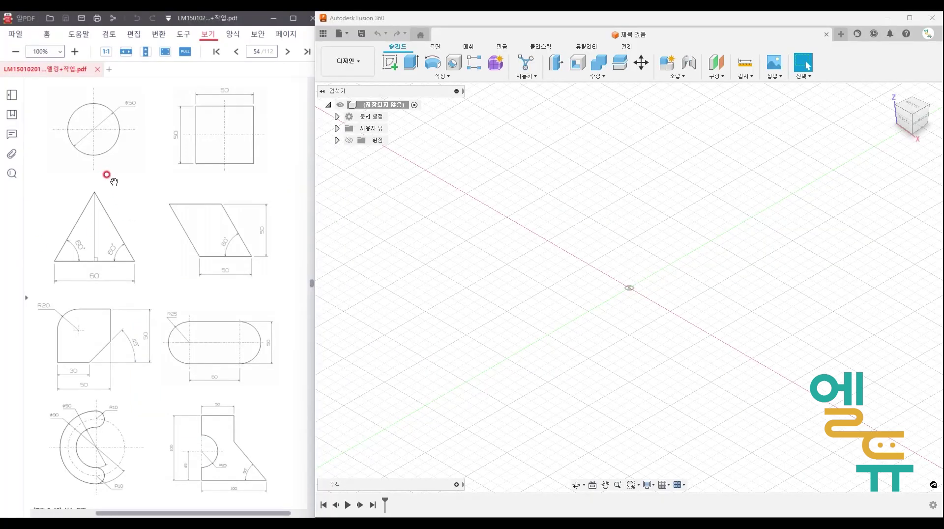
# Enlarge the Ø50 circle drawing on page 54 of the PDF to 200% and examine its centre lines and centre point.
pyautogui.moveTo(114, 182); pyautogui.dragTo(131, 217)
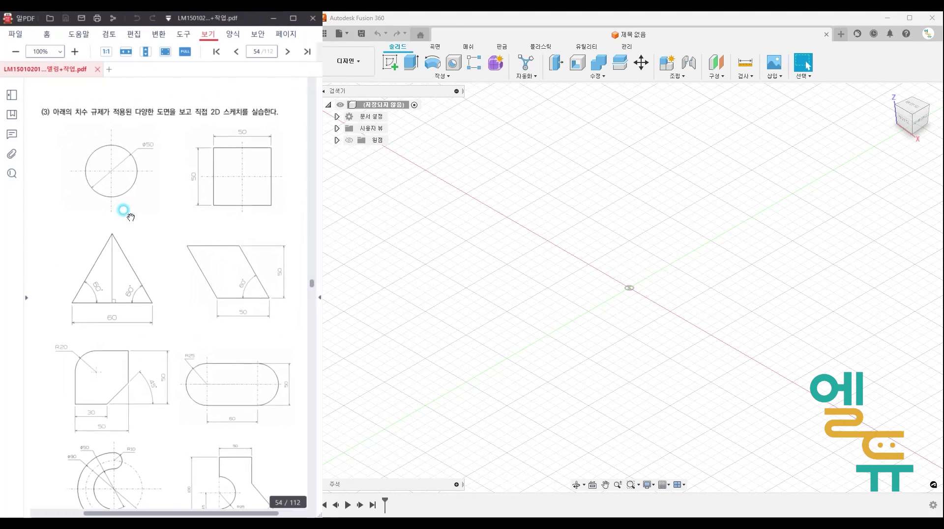
pyautogui.keyDown('ctrl'); pyautogui.scroll(5, 99, 170); pyautogui.keyUp('ctrl')
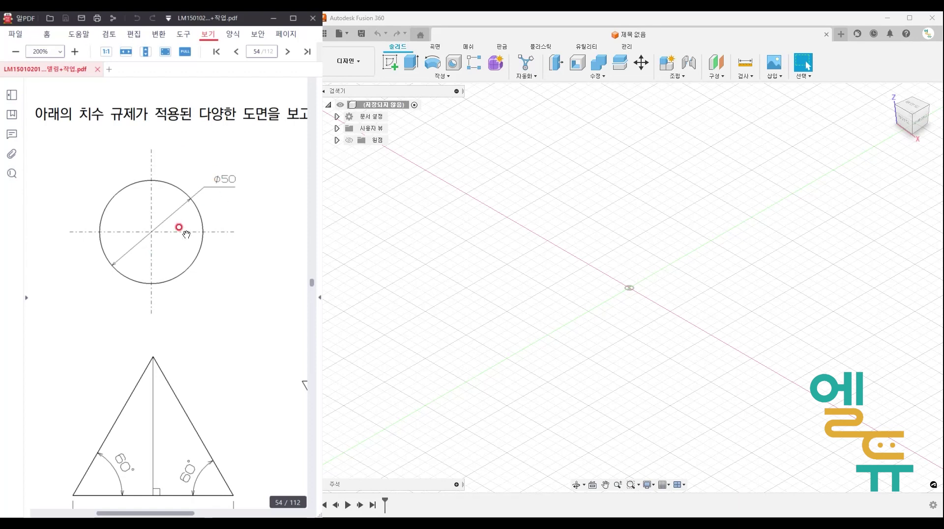
pyautogui.moveTo(67, 233); pyautogui.dragTo(242, 233)
pyautogui.moveTo(148, 148); pyautogui.dragTo(150, 311)
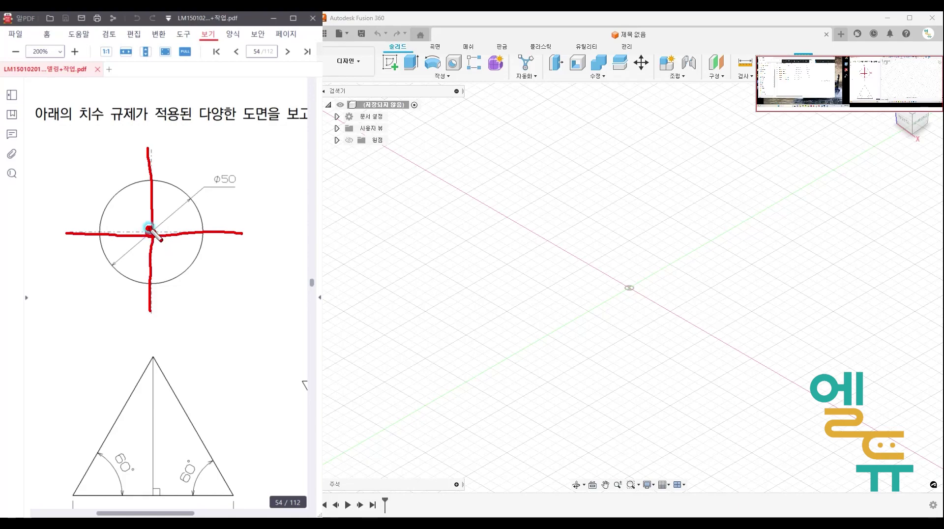
pyautogui.moveTo(149, 228); pyautogui.dragTo(150, 231)
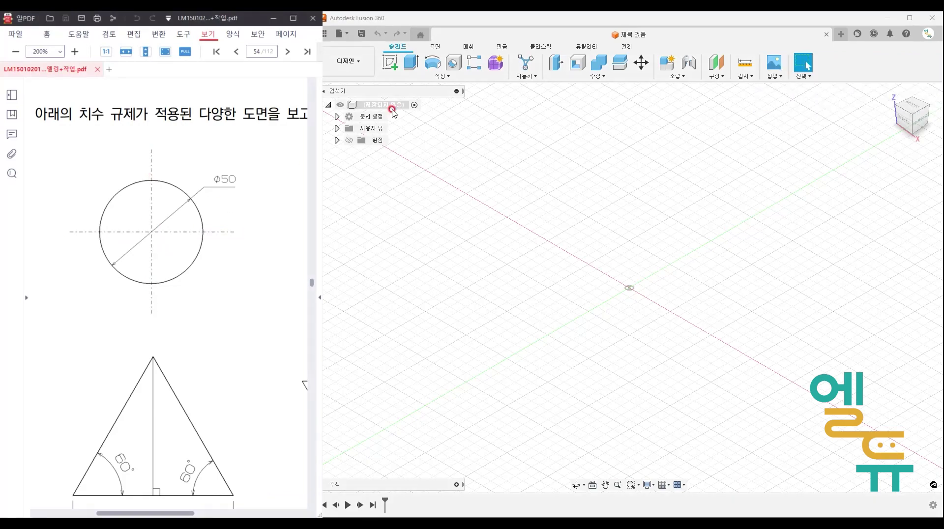
# Switch to Fusion 360 and create a new sketch on the front XZ plane.
pyautogui.click(393, 62)
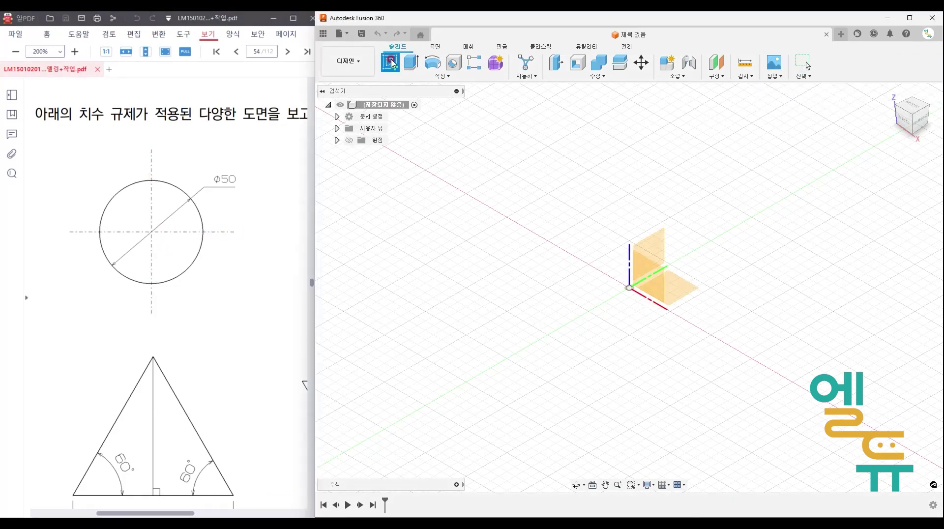
pyautogui.click(640, 285)
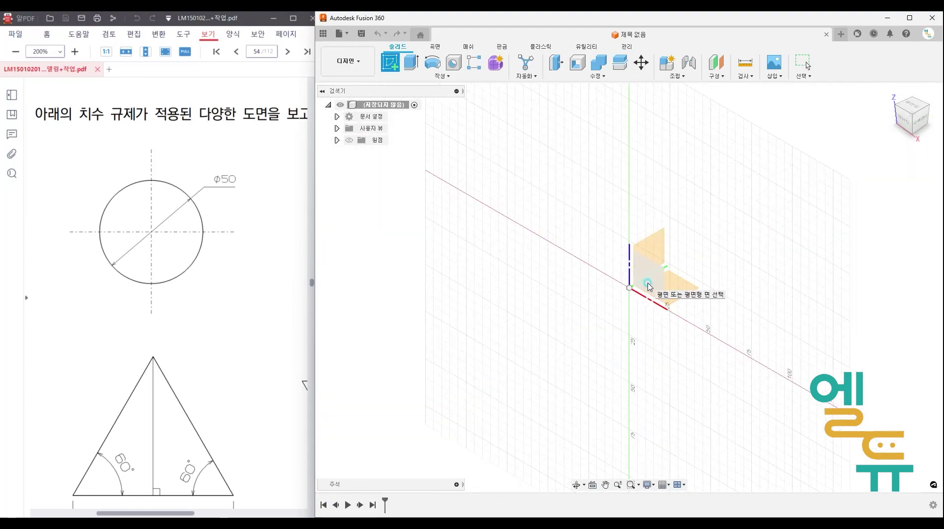
pyautogui.click(648, 285)
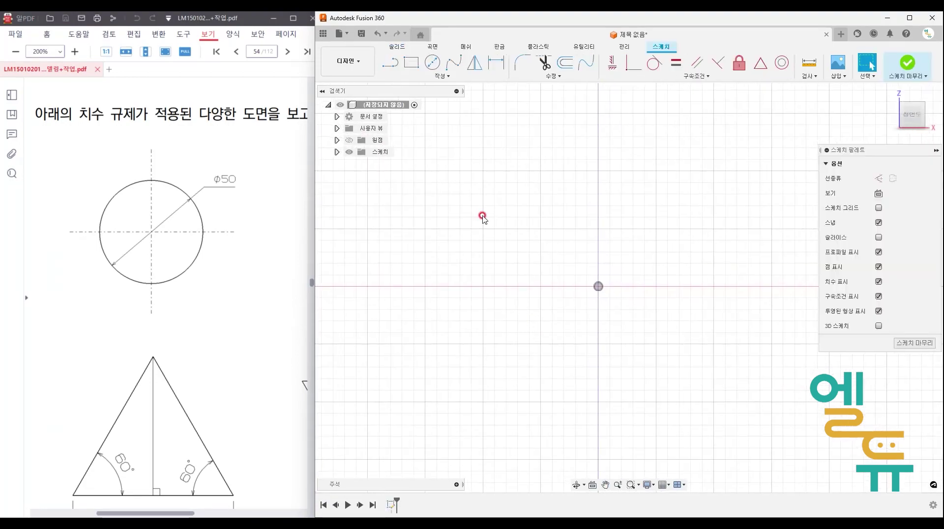
# Draw a centre-diameter circle at the origin with a diameter of 50 mm.
pyautogui.click(433, 64)
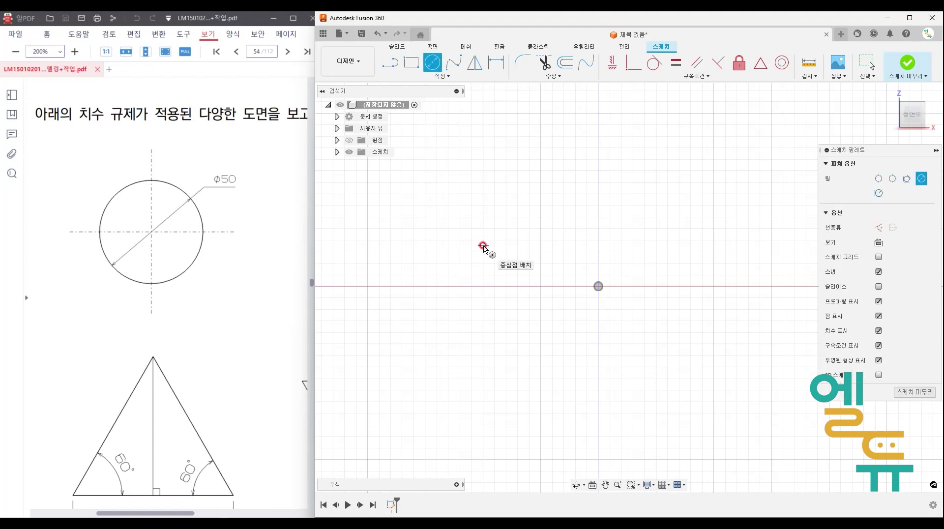
pyautogui.click(598, 286)
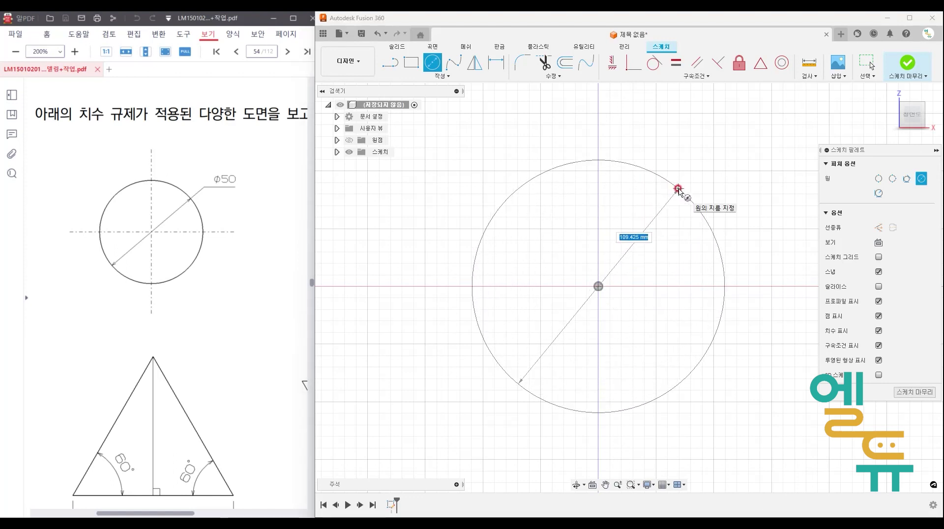
pyautogui.write('50')
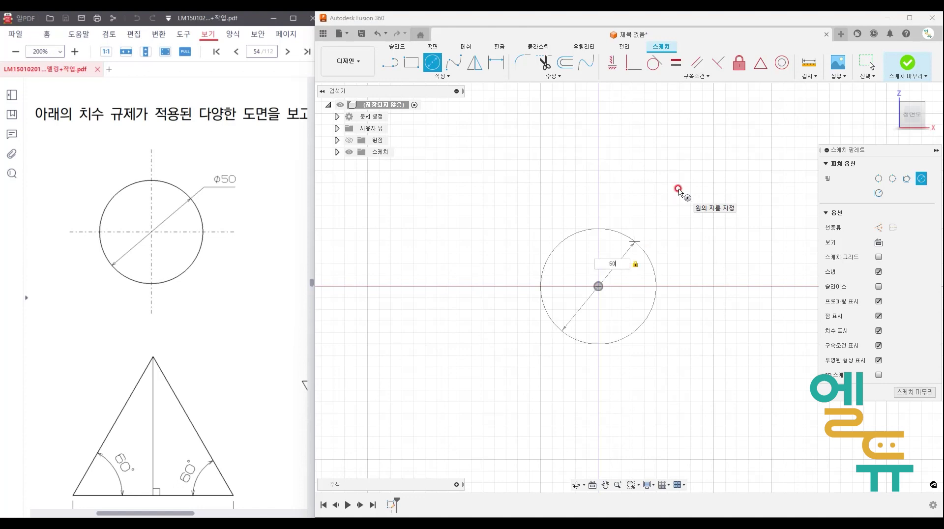
pyautogui.press('Return')
pyautogui.press('Escape')
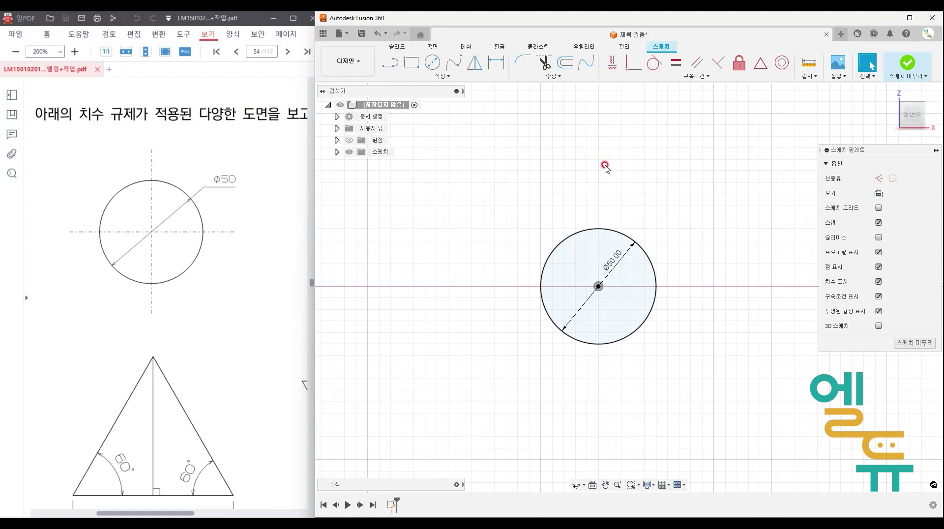
# Draw a second circle about 97 mm in diameter around the origin, concentric with the 50 mm circle.
pyautogui.click(431, 63)
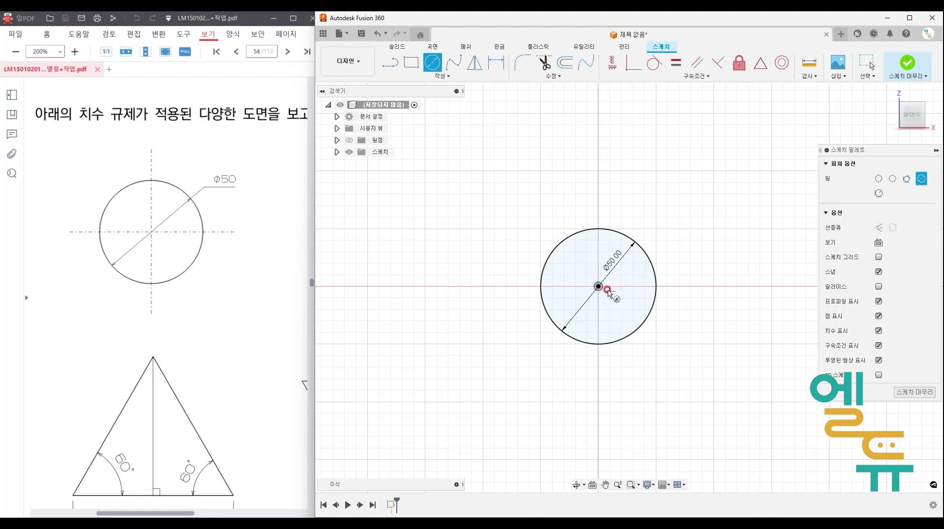
pyautogui.click(598, 286)
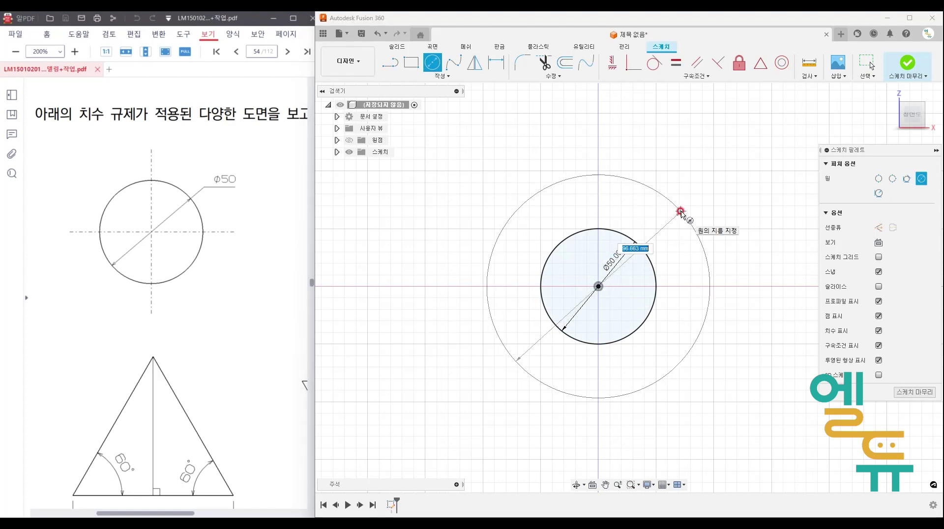
pyautogui.click(677, 207)
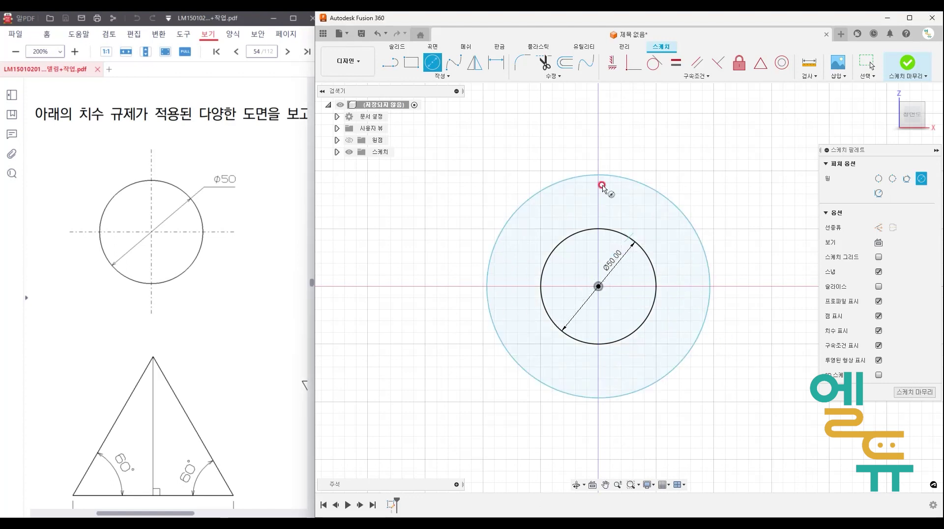
# Add a diameter dimension to the outer circle and set it to 50 mm.
pyautogui.click(498, 66)
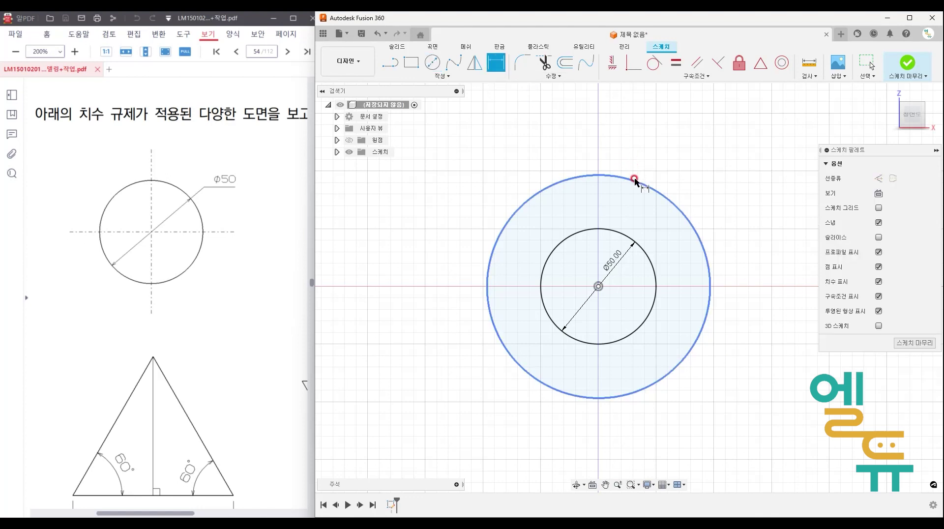
pyautogui.click(635, 183)
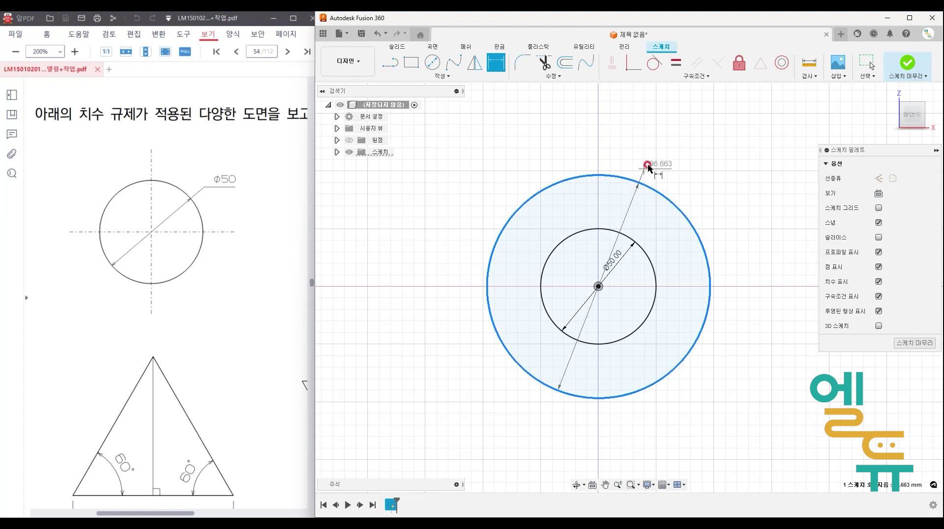
pyautogui.click(709, 214)
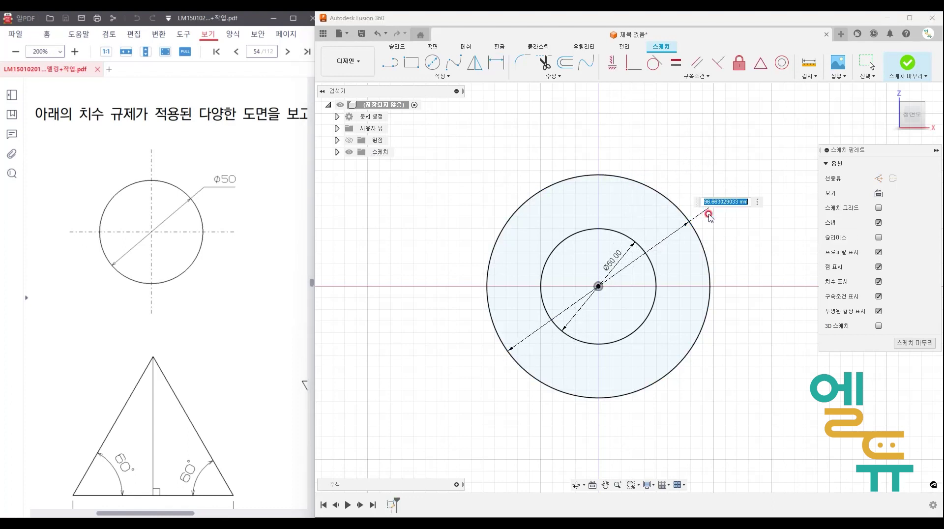
pyautogui.write('50')
pyautogui.press('Return')
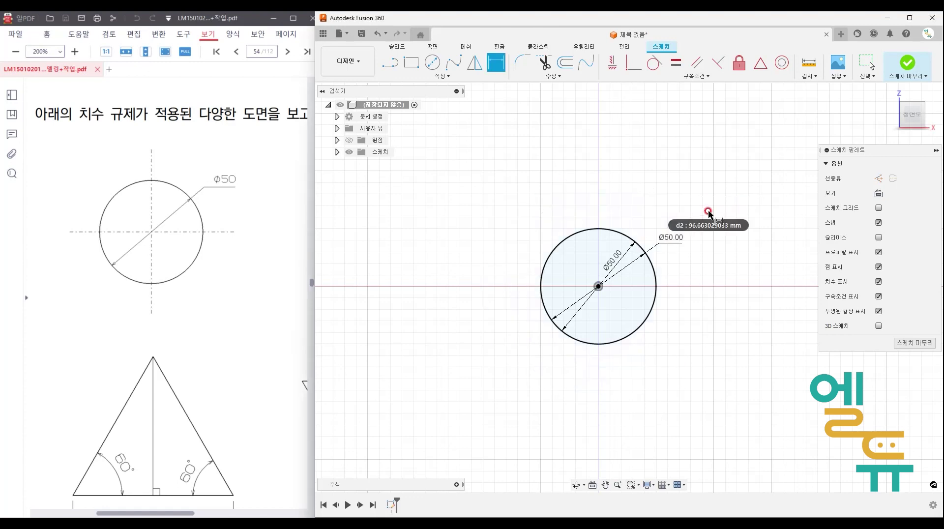
# Draw another concentric circle about 102 mm in diameter, centred on the origin.
pyautogui.moveTo(696, 222); pyautogui.dragTo(658, 205, button='middle')
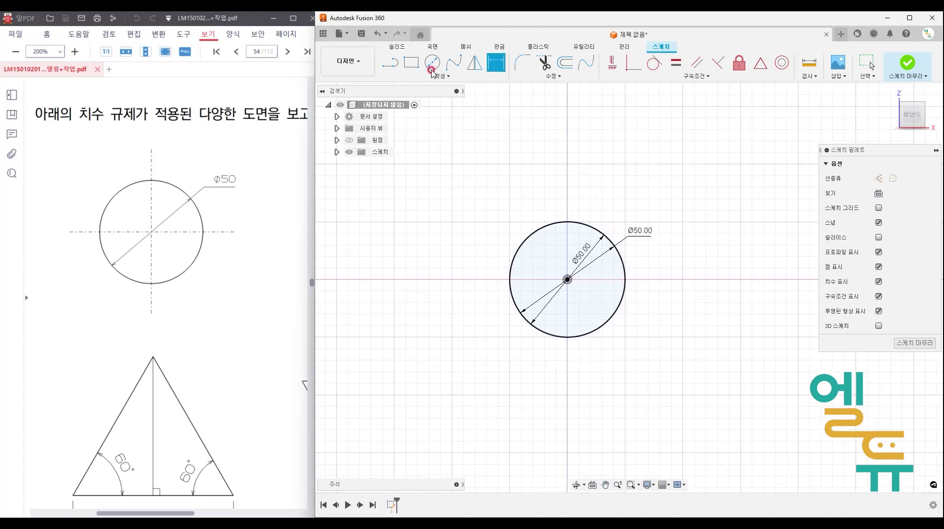
pyautogui.click(432, 63)
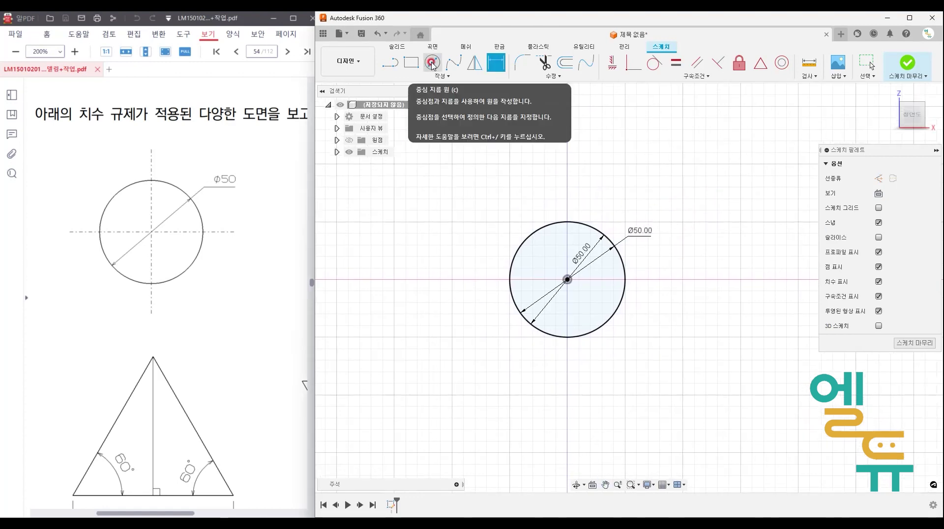
pyautogui.click(432, 63)
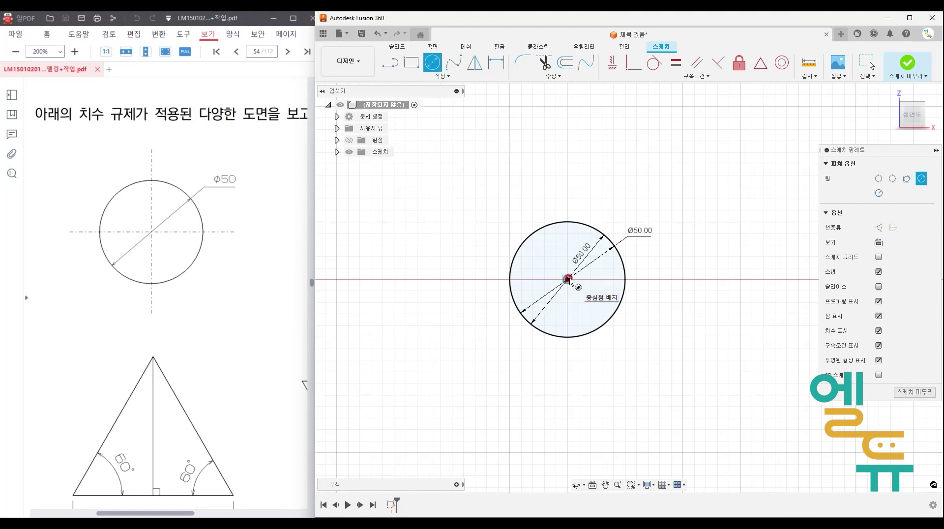
pyautogui.click(568, 279)
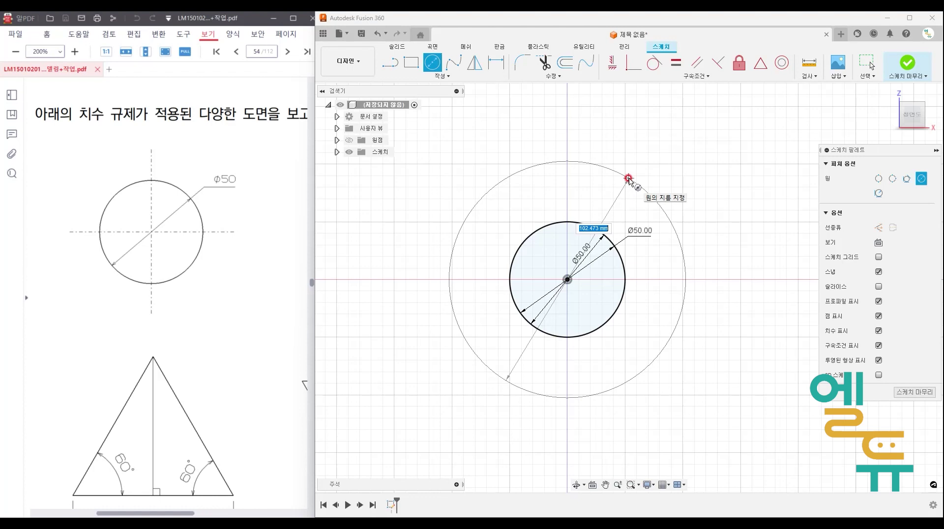
pyautogui.click(629, 180)
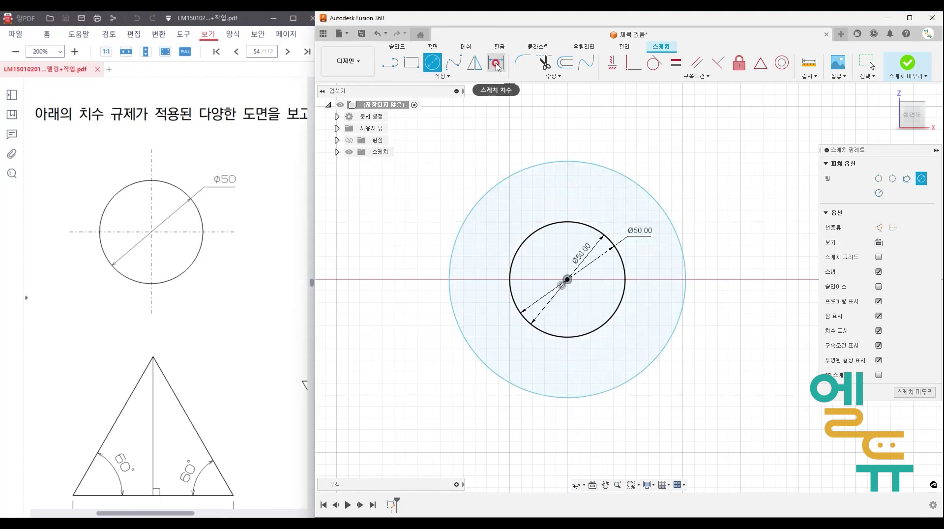
# Add a radius dimension to the outer concentric circle and set it to 25 mm.
pyautogui.click(497, 64)
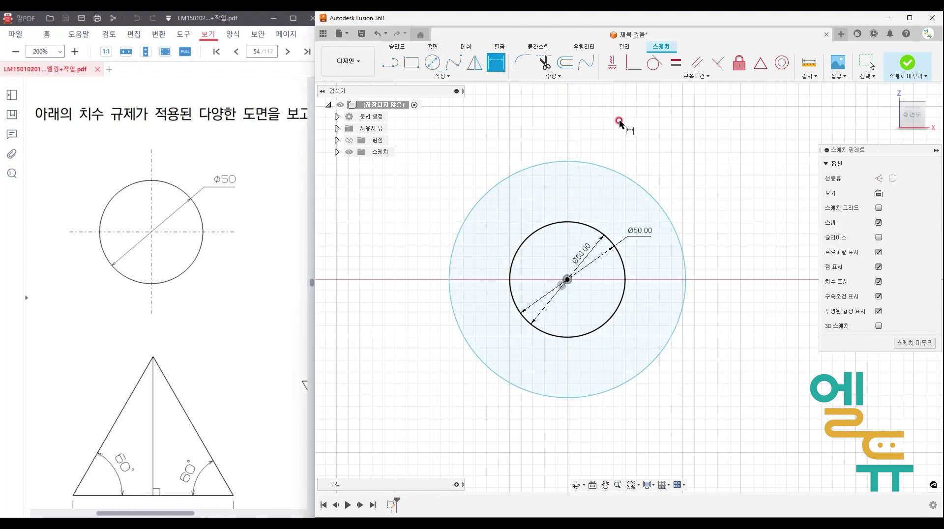
pyautogui.click(629, 176)
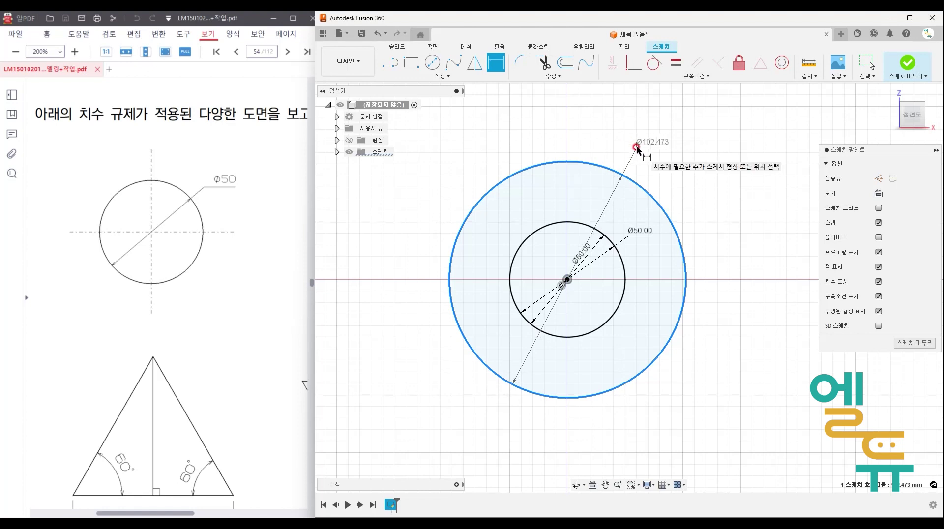
pyautogui.rightClick(637, 149)
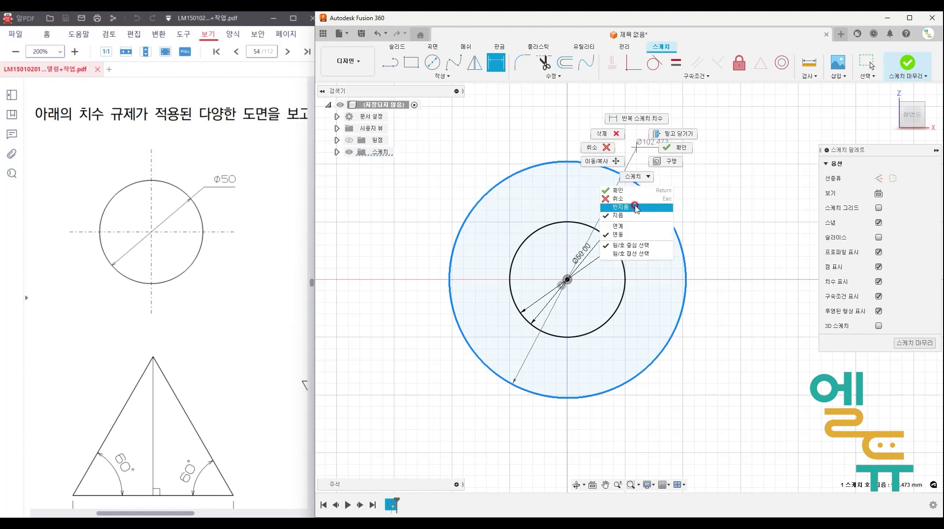
pyautogui.click(636, 207)
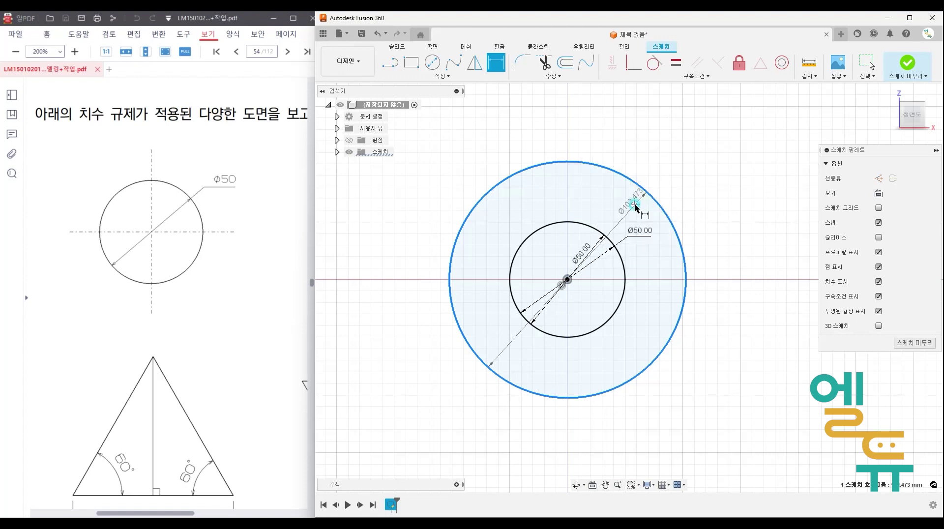
pyautogui.click(647, 156)
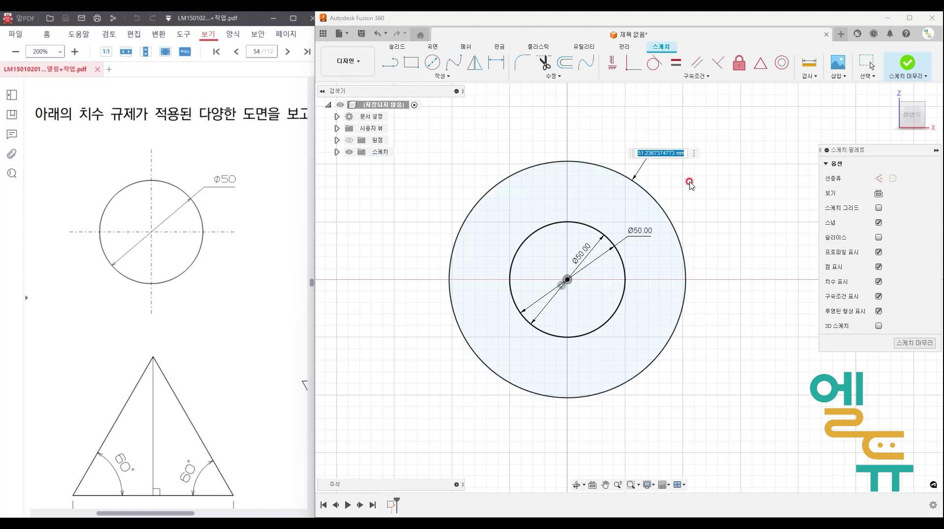
pyautogui.write('25')
pyautogui.press('Return')
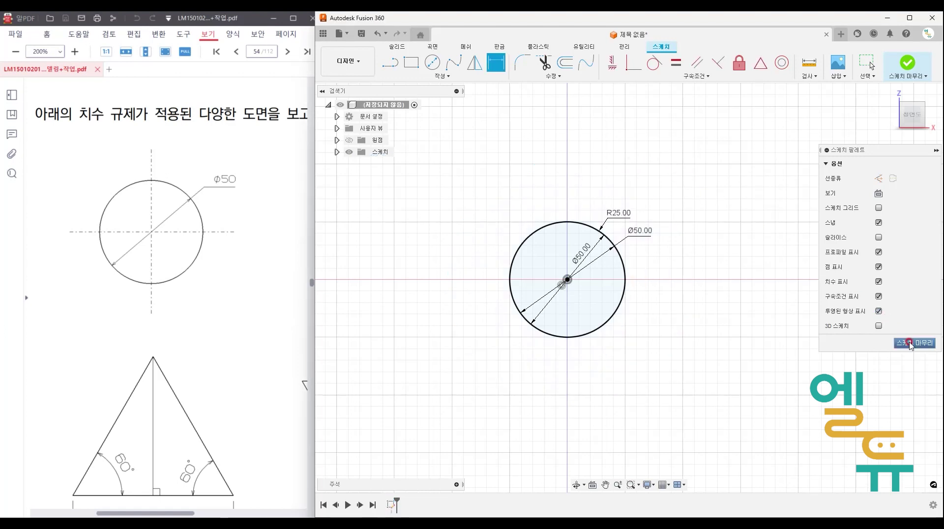
# Finish the circle sketch and hide it in the model.
pyautogui.click(911, 344)
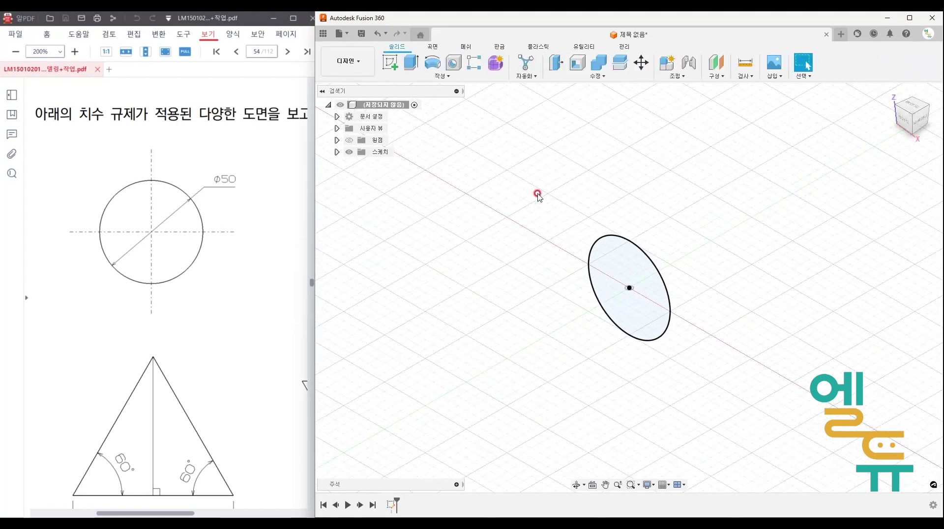
pyautogui.click(337, 152)
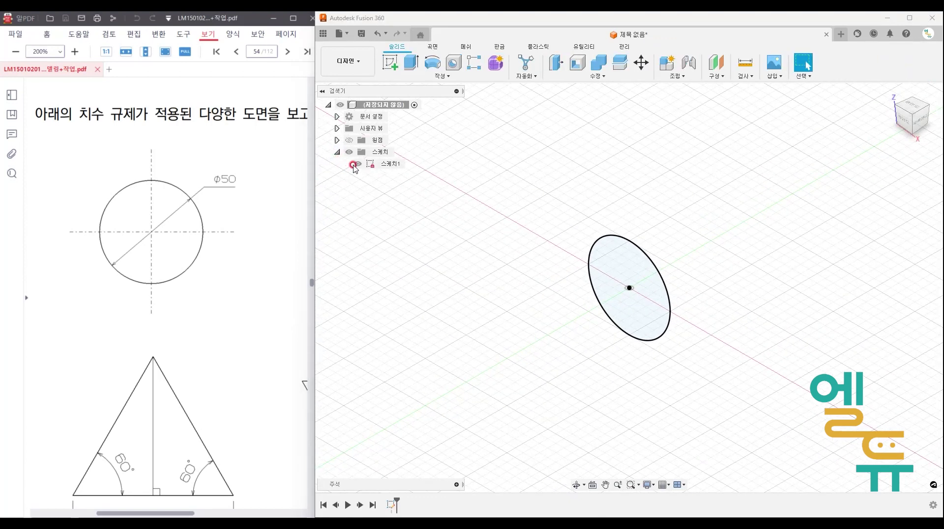
pyautogui.click(358, 164)
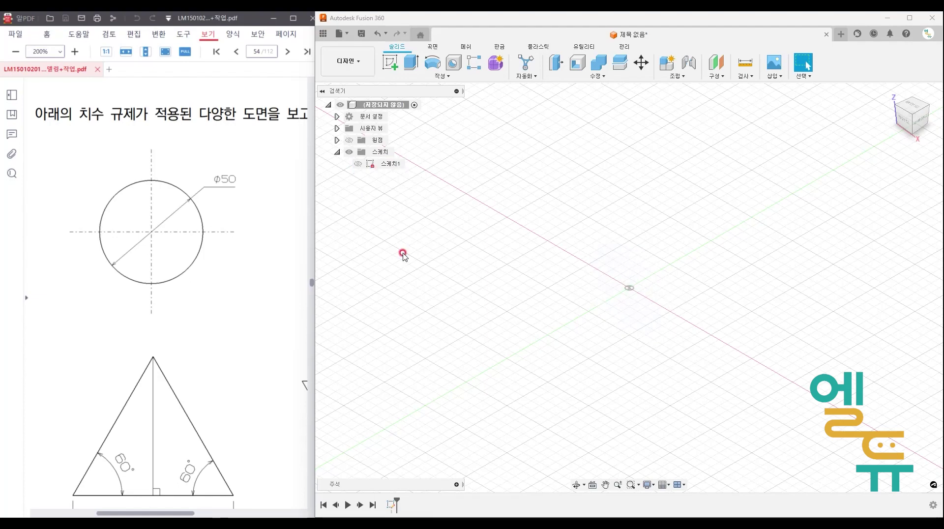
# Start a new sketch on the XZ plane for the 50 × 50 square drawing.
pyautogui.moveTo(205, 297); pyautogui.dragTo(141, 305)
pyautogui.moveTo(261, 283)
pyautogui.mouseDown()
pyautogui.moveTo(107, 293)
pyautogui.moveTo(117, 295)
pyautogui.mouseUp()
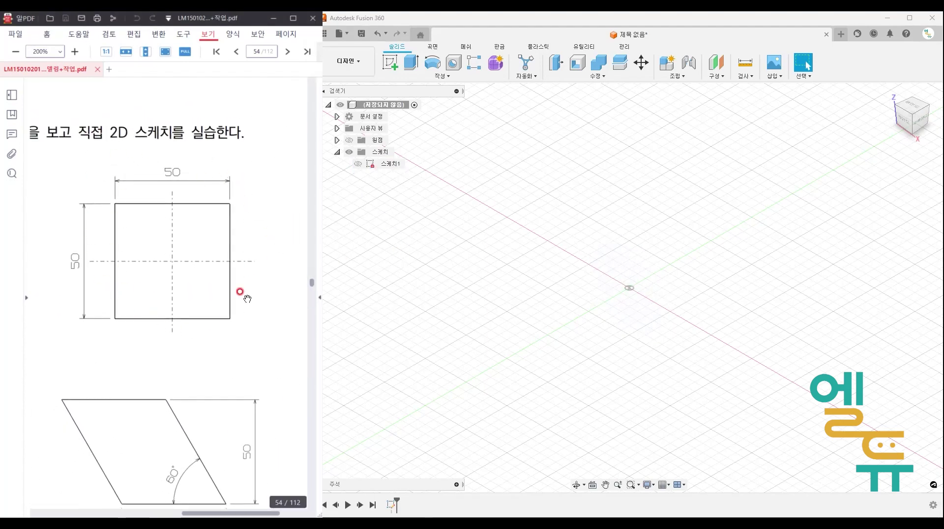
pyautogui.click(394, 62)
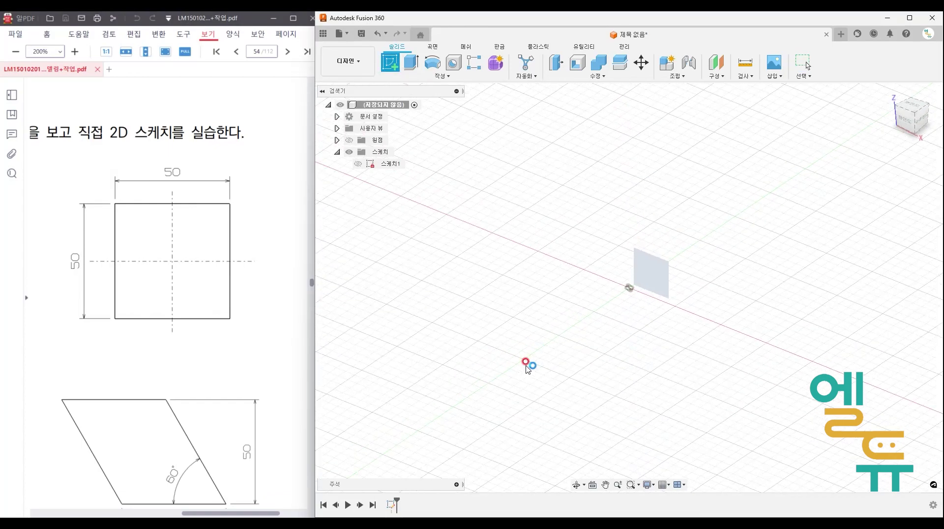
pyautogui.click(527, 368)
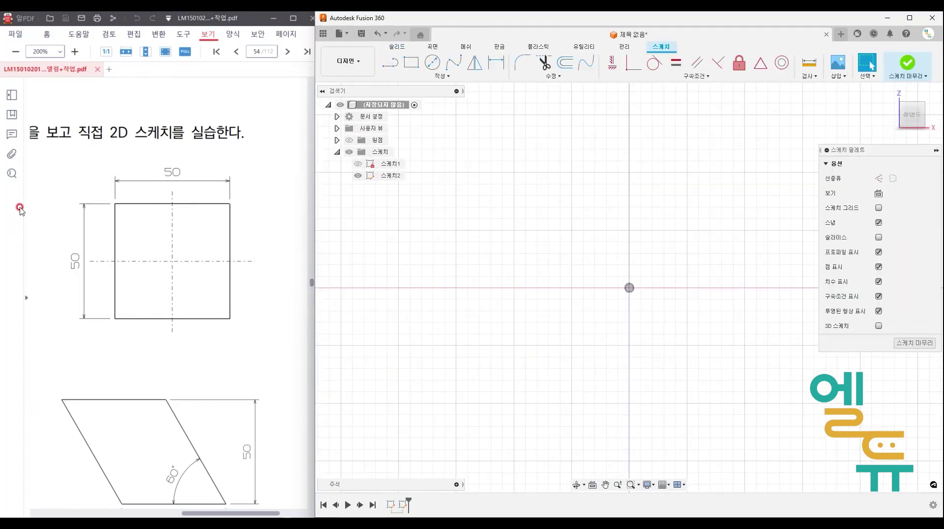
# Draw a closed four-sided outline around the origin with lines, about 72 mm wide, with its top edge slightly slanted.
pyautogui.click(391, 62)
pyautogui.click(549, 241)
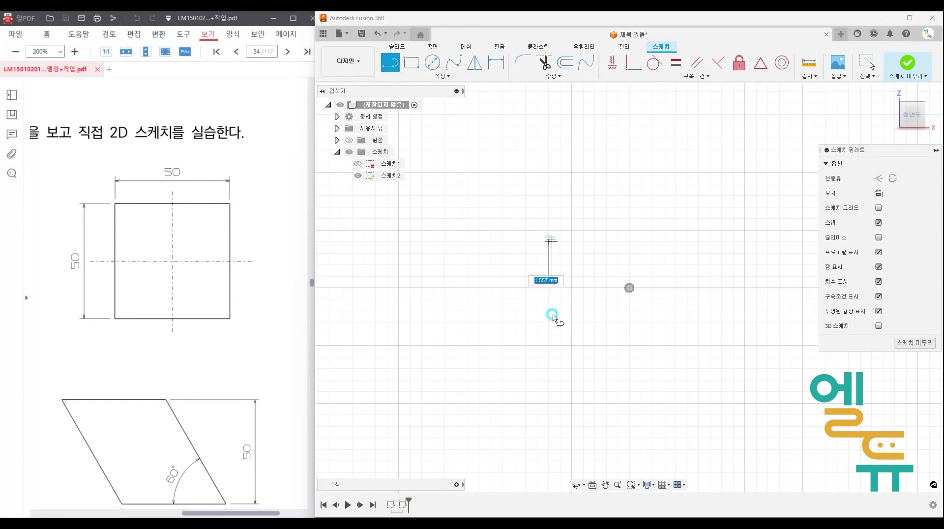
pyautogui.click(549, 369)
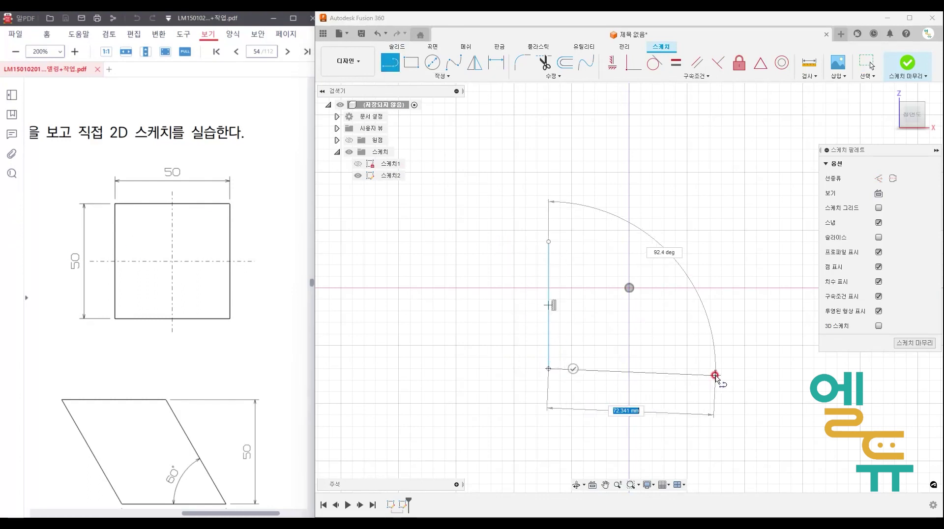
pyautogui.click(716, 368)
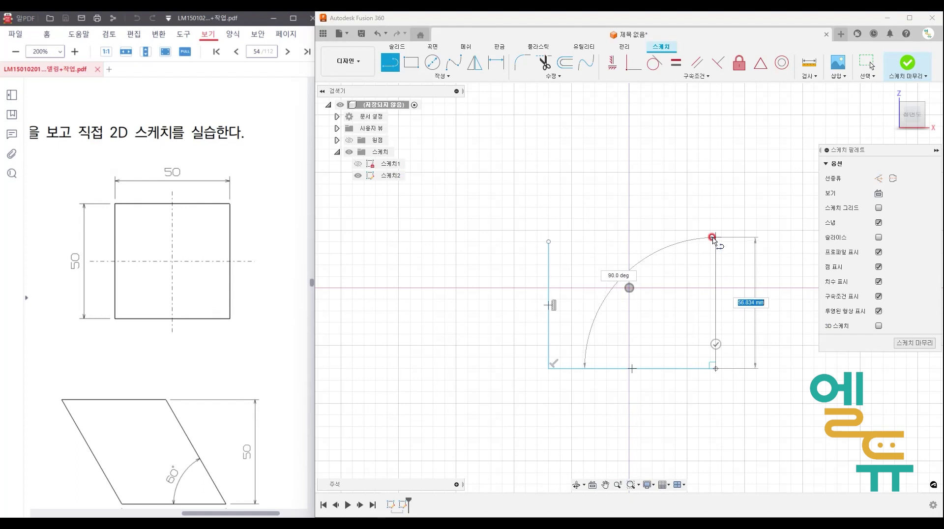
pyautogui.click(716, 236)
pyautogui.click(549, 242)
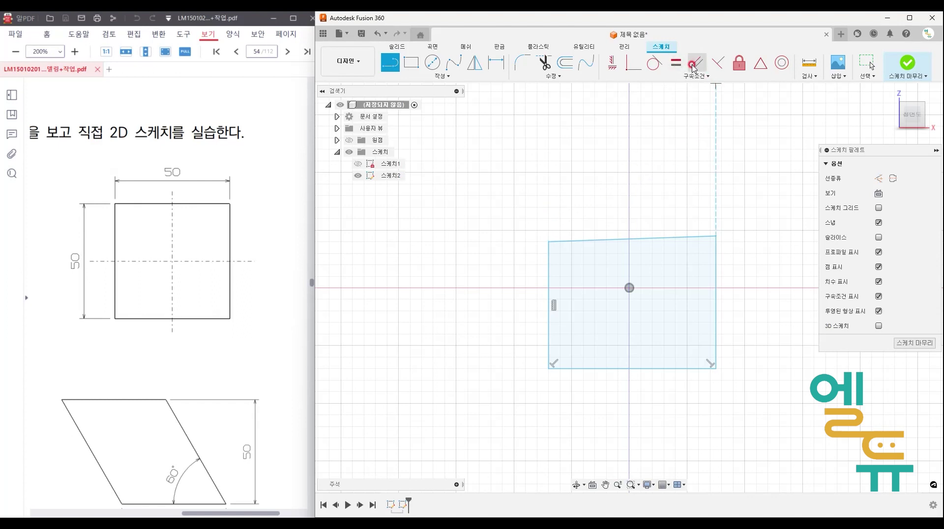
# Apply a parallel constraint between the bottom and top edges of the outline.
pyautogui.click(697, 63)
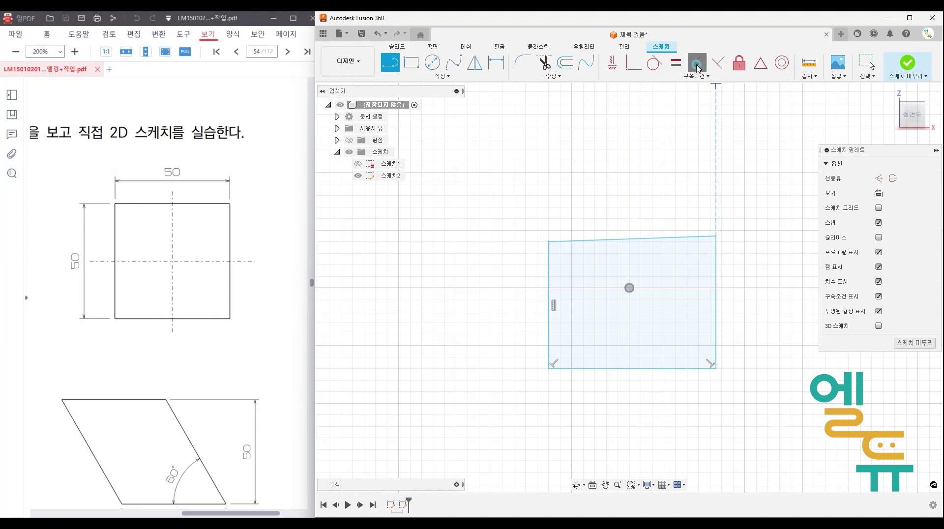
pyautogui.click(677, 368)
pyautogui.click(674, 238)
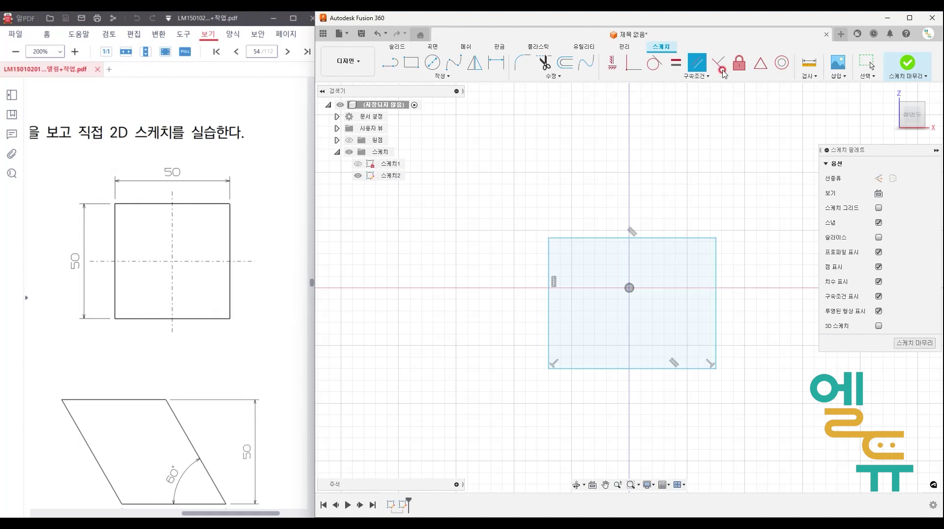
# Undo the parallel constraint and all the lines of the four-sided outline.
pyautogui.click(719, 63)
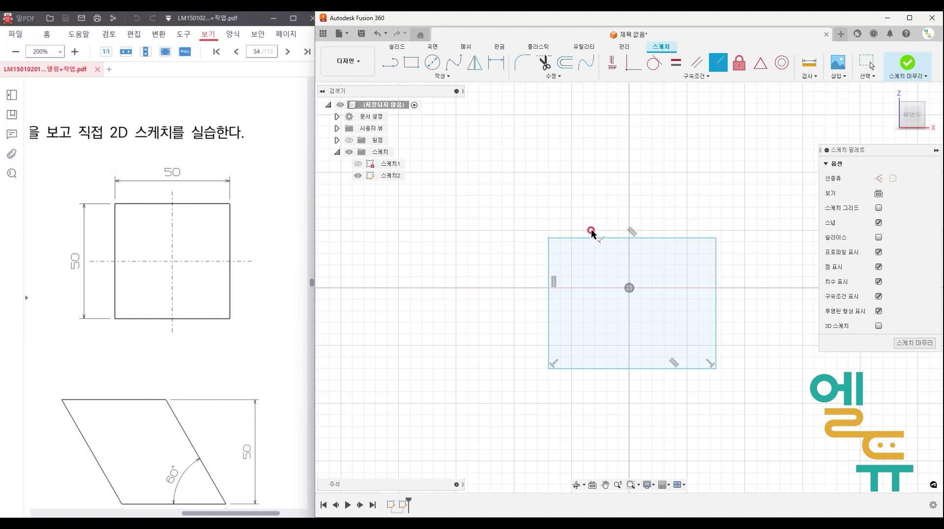
pyautogui.press('Escape')
pyautogui.hotkey('ctrl', 'z')
pyautogui.hotkey('ctrl', 'z')
pyautogui.hotkey('ctrl', 'z')
pyautogui.hotkey('ctrl', 'z')
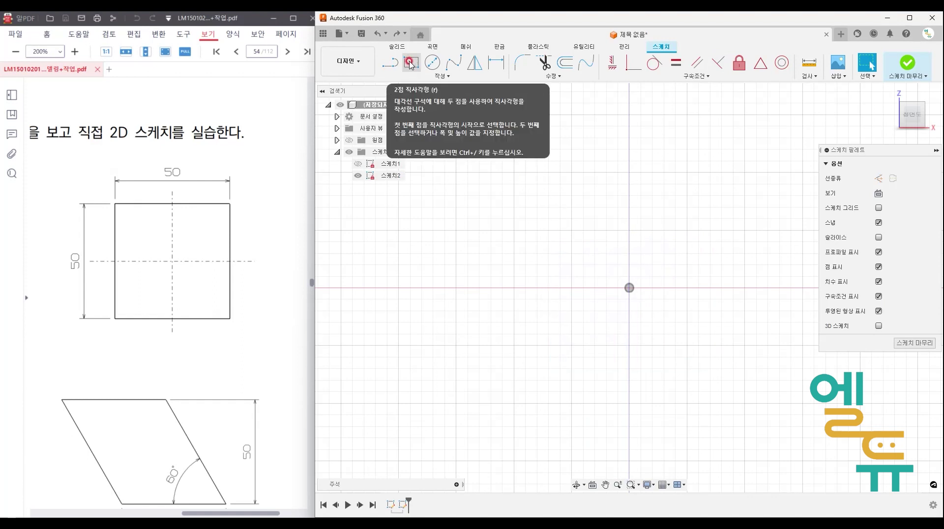
# Draw a two-point rectangle about 71 mm wide and 62 mm high around the origin.
pyautogui.click(411, 76)
pyautogui.moveTo(410, 100)
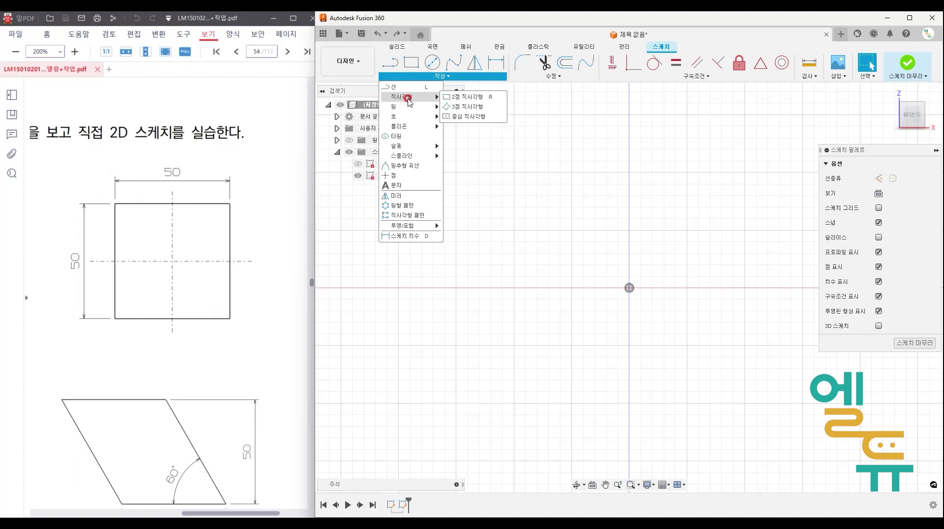
pyautogui.click(463, 100)
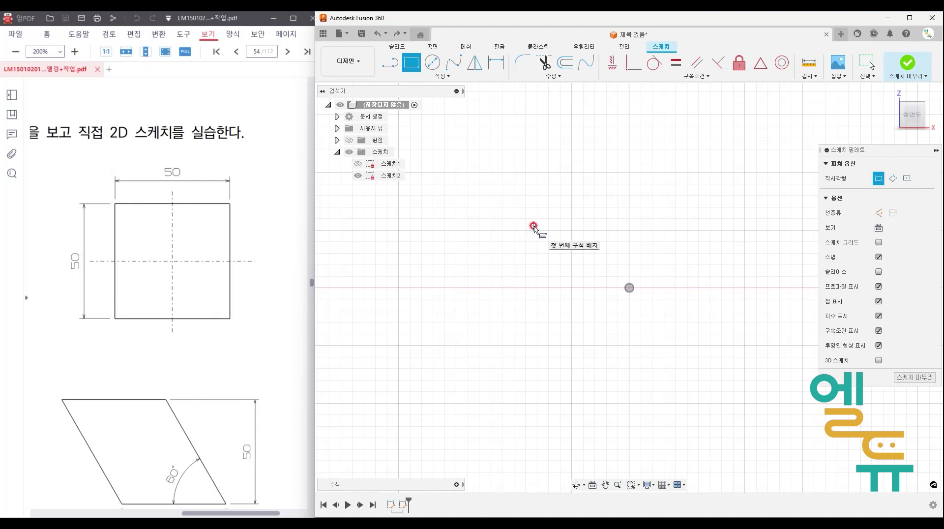
pyautogui.click(534, 226)
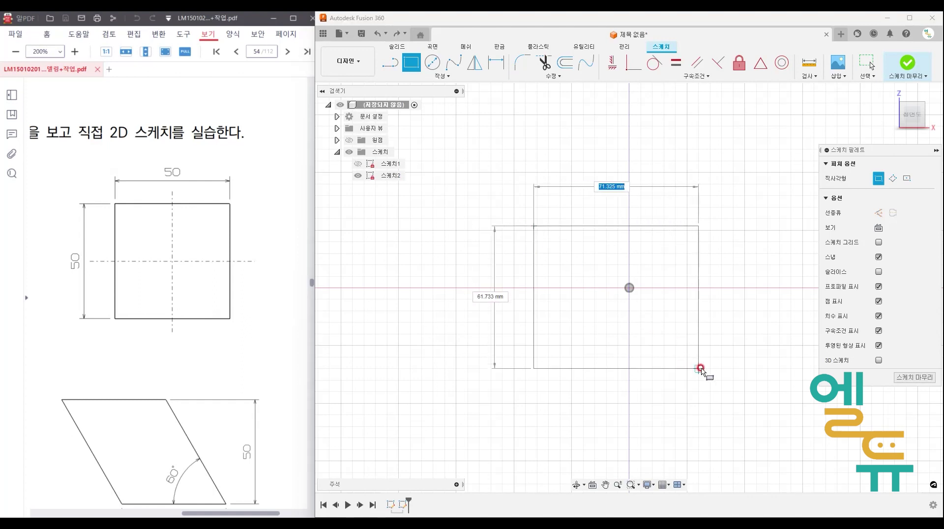
pyautogui.click(699, 368)
pyautogui.moveTo(535, 229); pyautogui.dragTo(541, 234)
pyautogui.moveTo(704, 360); pyautogui.dragTo(703, 365)
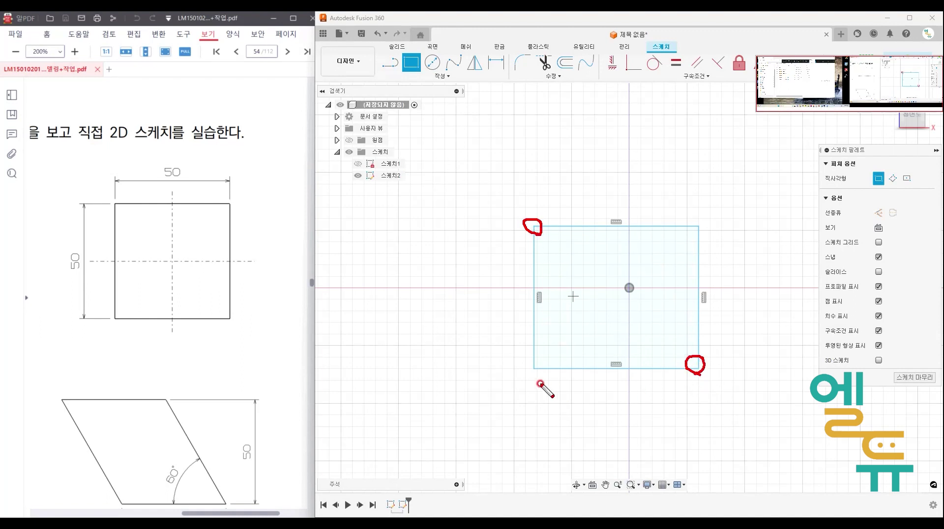
pyautogui.moveTo(543, 364); pyautogui.dragTo(524, 374)
pyautogui.moveTo(526, 360); pyautogui.dragTo(546, 380)
pyautogui.moveTo(704, 223)
pyautogui.mouseDown()
pyautogui.moveTo(693, 236)
pyautogui.moveTo(705, 238)
pyautogui.mouseUp()
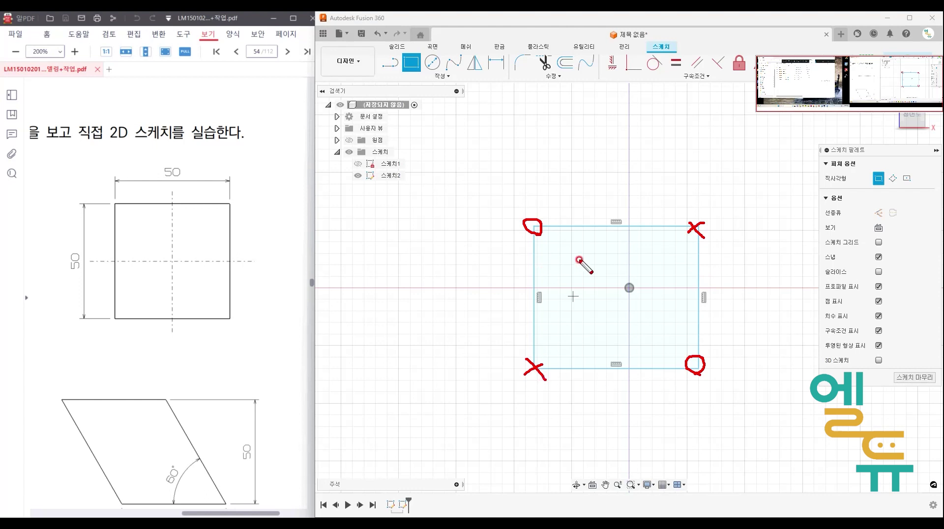
pyautogui.press('Escape')
# Stretch the rectangle to the right by moving its upper-right corner outward and slightly down.
pyautogui.click(699, 226)
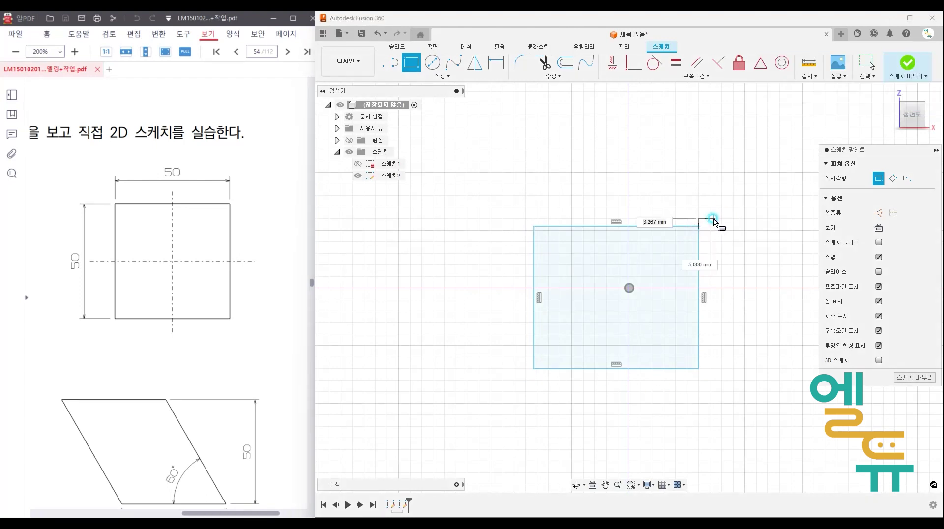
pyautogui.press('Escape')
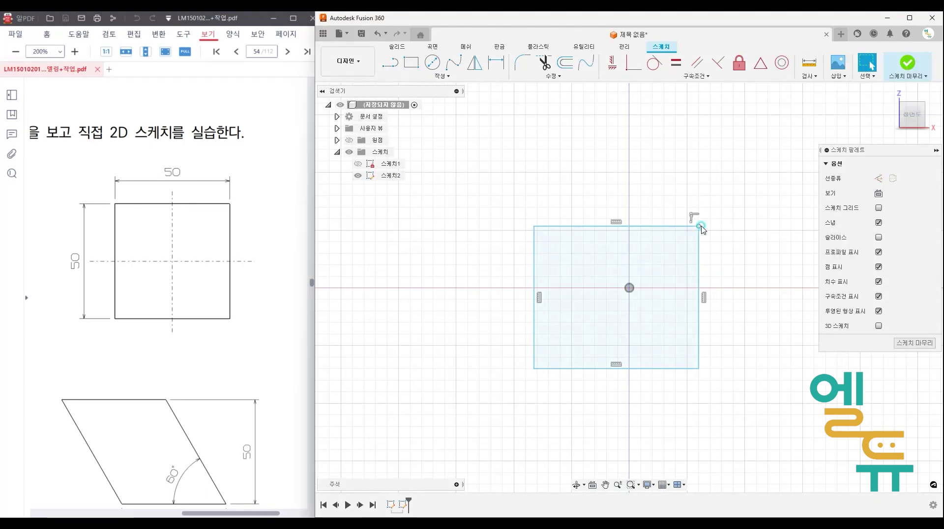
pyautogui.moveTo(702, 226)
pyautogui.mouseDown()
pyautogui.moveTo(725, 217)
pyautogui.moveTo(720, 233)
pyautogui.mouseUp()
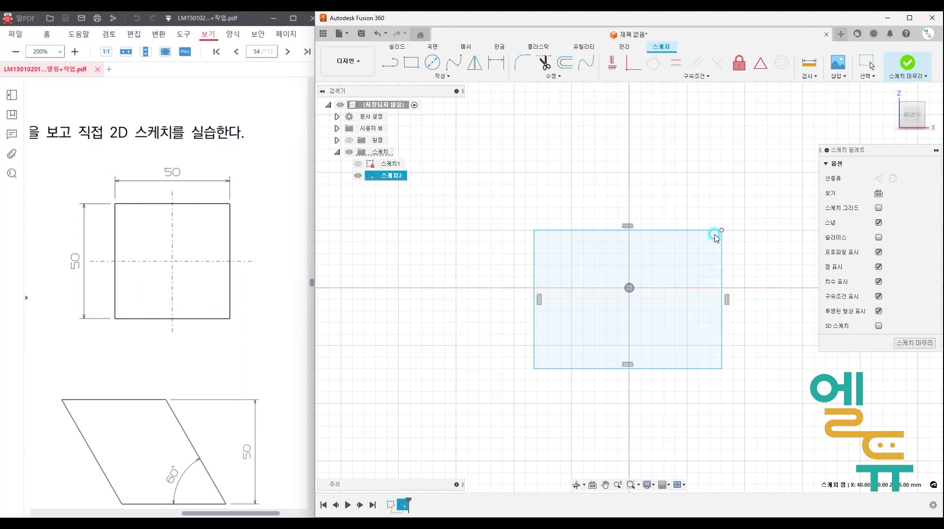
pyautogui.hotkey('ctrl', '2')
pyautogui.moveTo(634, 226)
pyautogui.mouseDown()
pyautogui.moveTo(625, 235)
pyautogui.moveTo(624, 282)
pyautogui.moveTo(719, 287)
pyautogui.mouseUp()
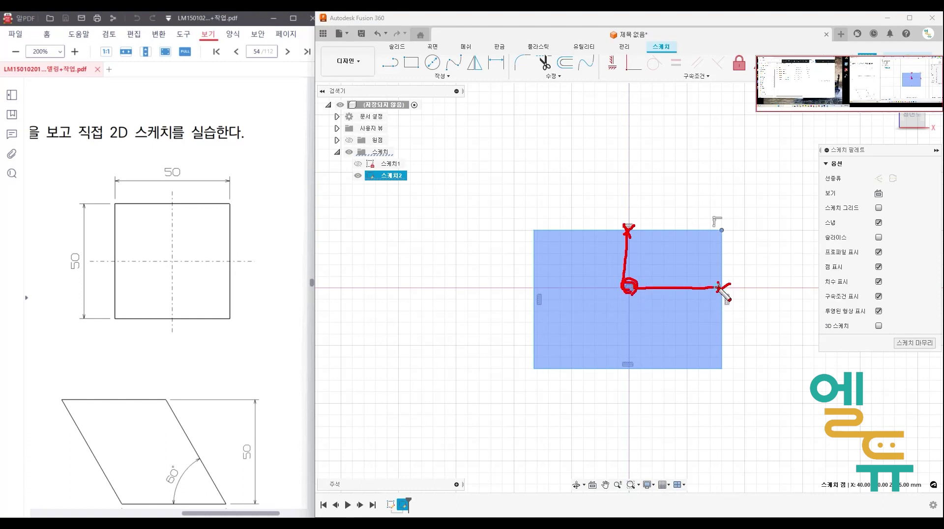
pyautogui.moveTo(634, 297)
pyautogui.mouseDown()
pyautogui.moveTo(645, 295)
pyautogui.moveTo(631, 288)
pyautogui.mouseUp()
pyautogui.press('Escape')
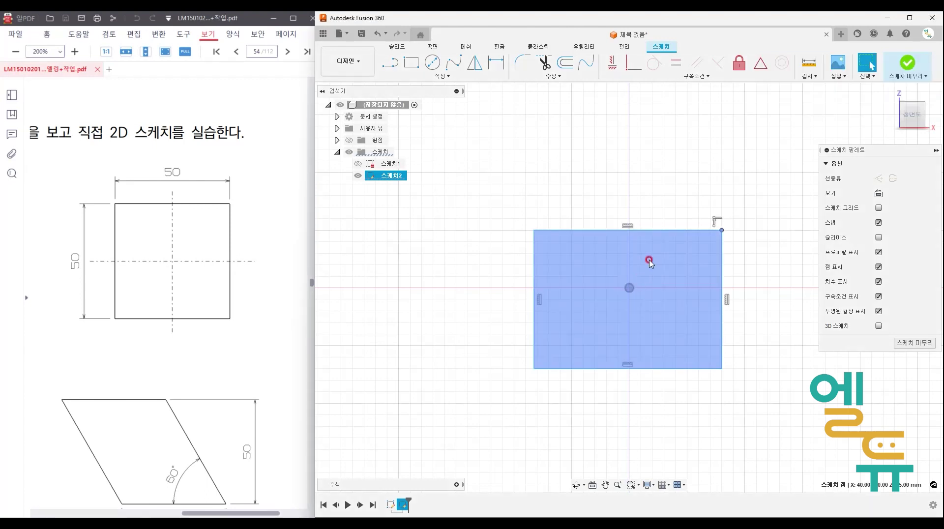
# Delete the two-point rectangle from the sketch.
pyautogui.press('Delete')
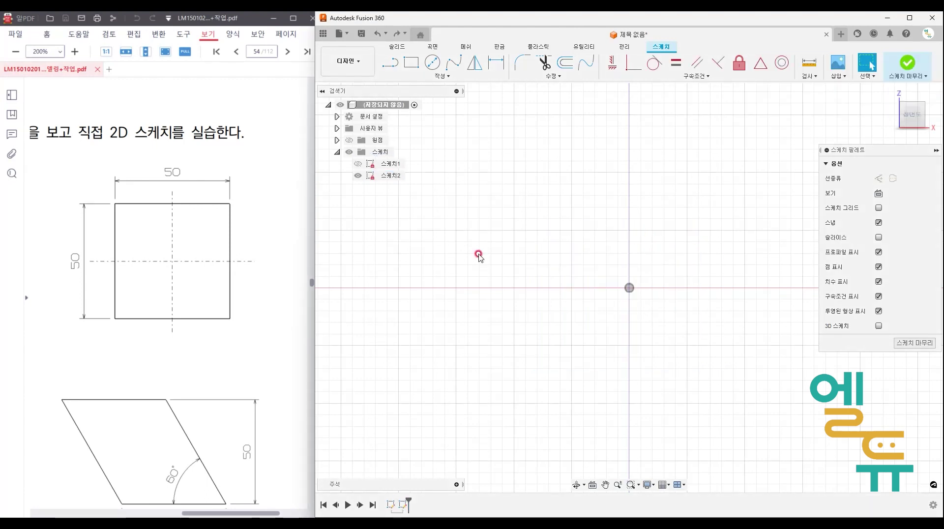
pyautogui.moveTo(173, 270); pyautogui.dragTo(173, 266)
pyautogui.press('Escape')
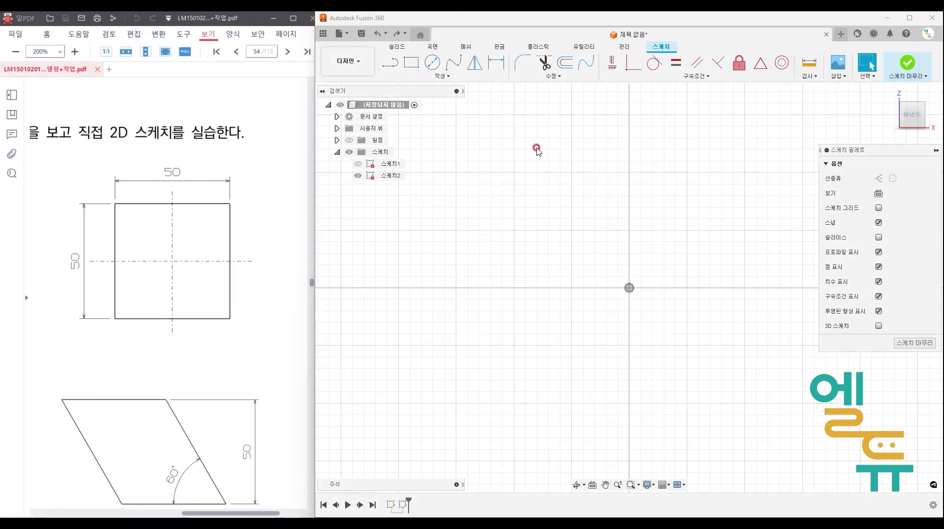
# Draw a center rectangle on the origin with a width of 50 mm and a height of 50 mm.
pyautogui.click(448, 80)
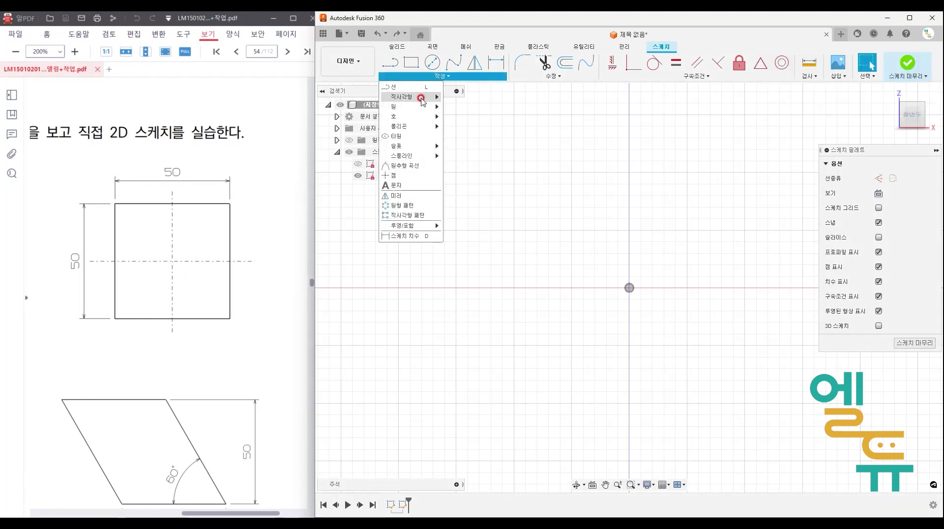
pyautogui.moveTo(437, 98)
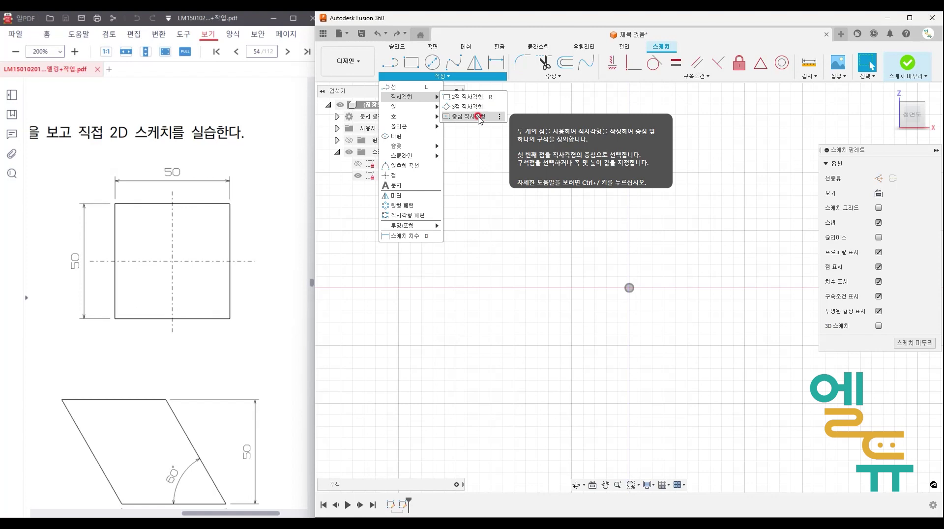
pyautogui.click(468, 116)
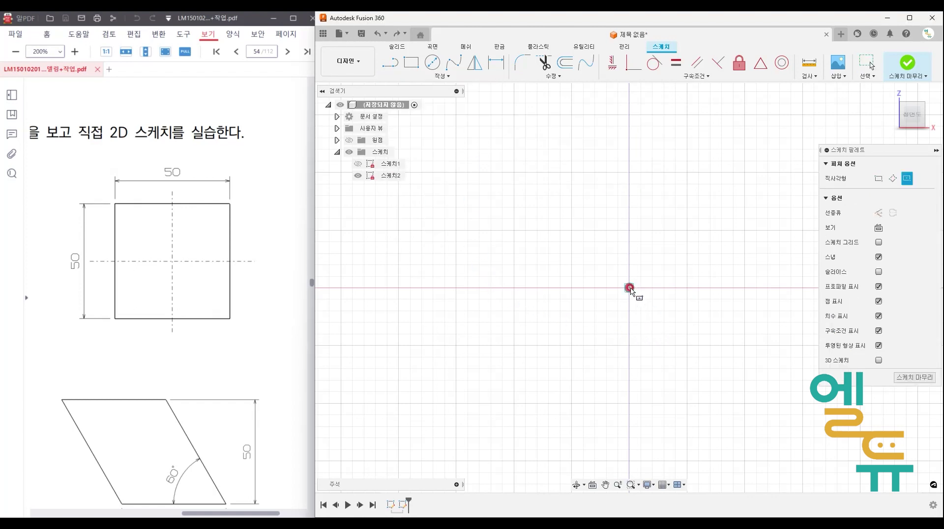
pyautogui.click(630, 287)
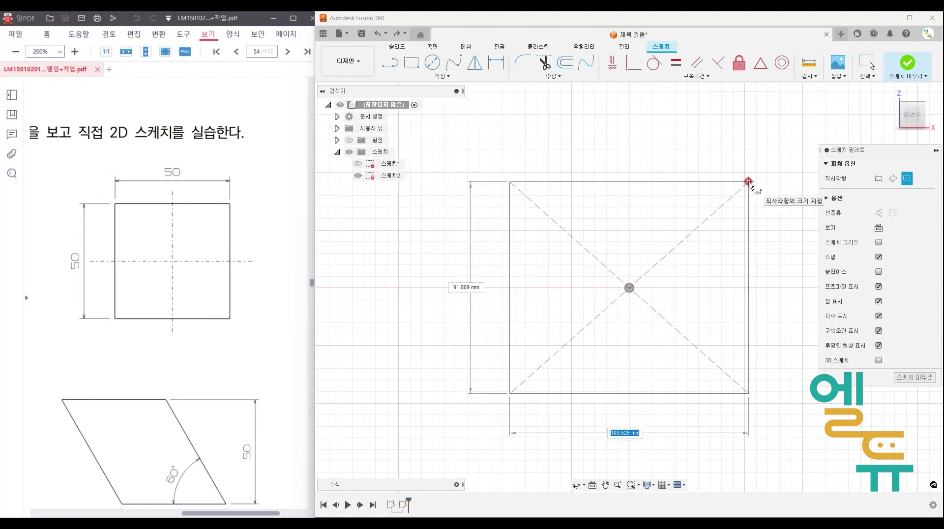
pyautogui.moveTo(638, 437)
pyautogui.mouseDown()
pyautogui.moveTo(618, 440)
pyautogui.moveTo(646, 424)
pyautogui.moveTo(632, 438)
pyautogui.mouseUp()
pyautogui.moveTo(461, 300)
pyautogui.mouseDown()
pyautogui.moveTo(436, 299)
pyautogui.moveTo(481, 287)
pyautogui.moveTo(464, 301)
pyautogui.mouseUp()
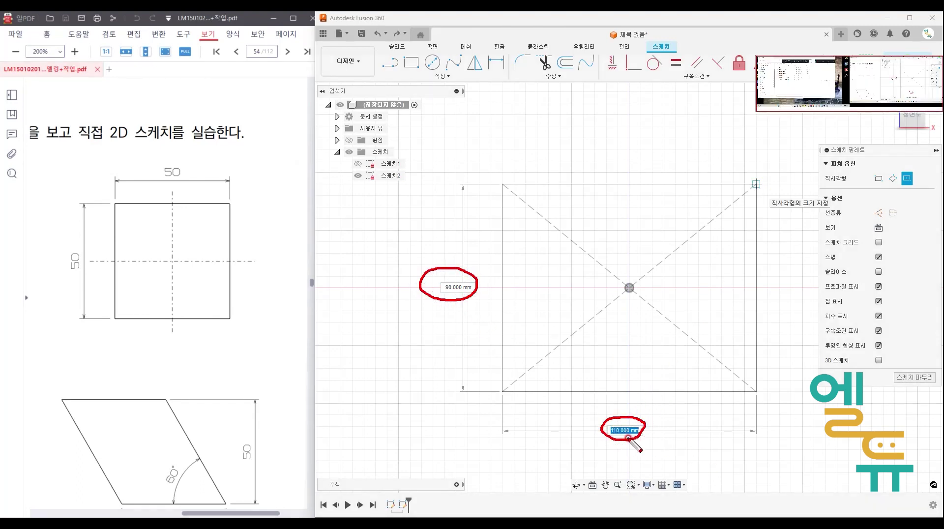
pyautogui.press('Escape')
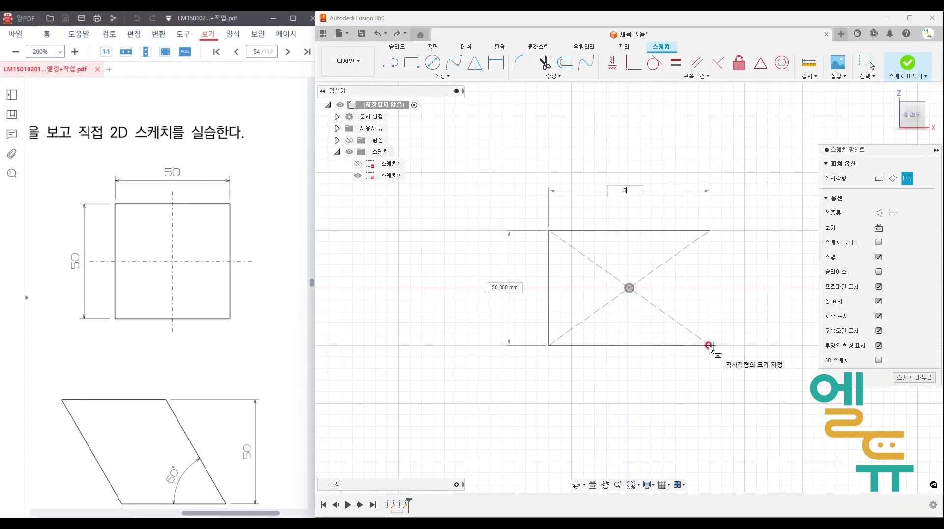
pyautogui.press('Tab')
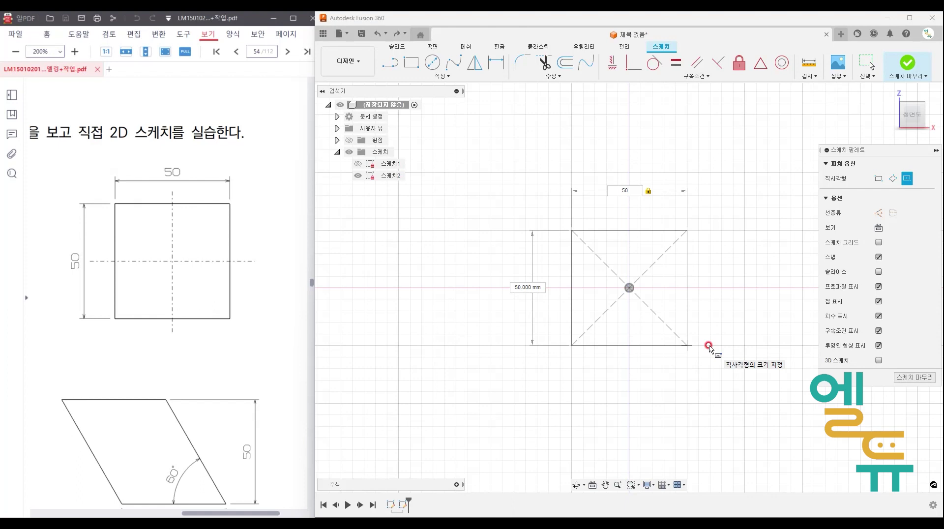
pyautogui.press('Tab')
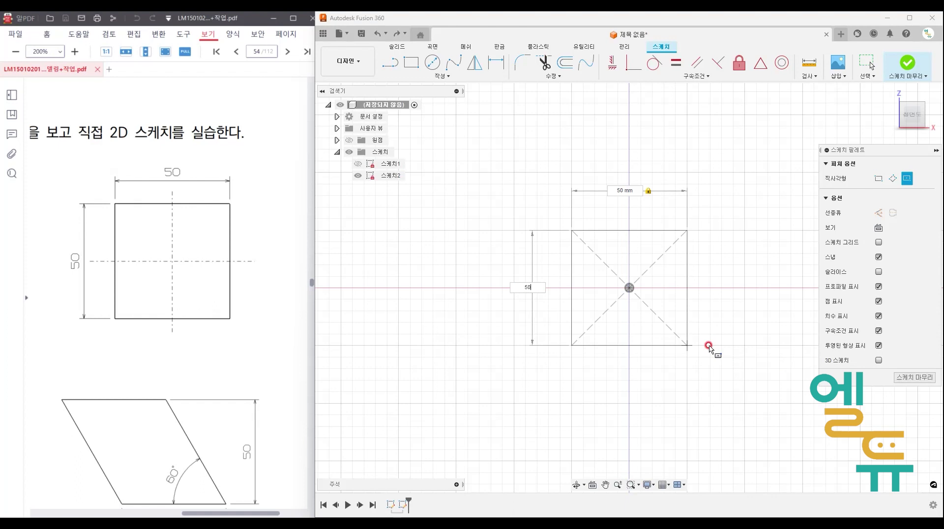
pyautogui.press('Return')
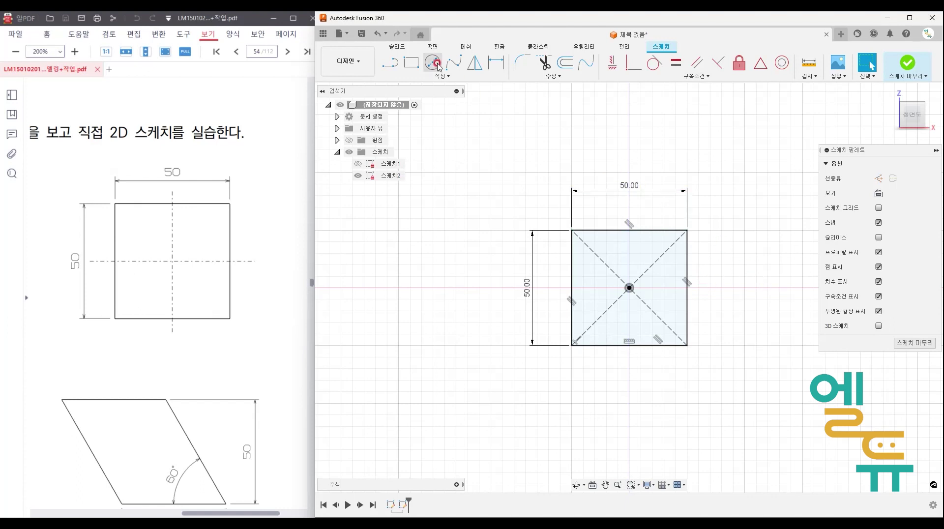
# Draw a tilted three-point rectangle starting from the square's upper-right corner, its first side rising to the right and its body extending upward.
pyautogui.click(442, 76)
pyautogui.moveTo(424, 99)
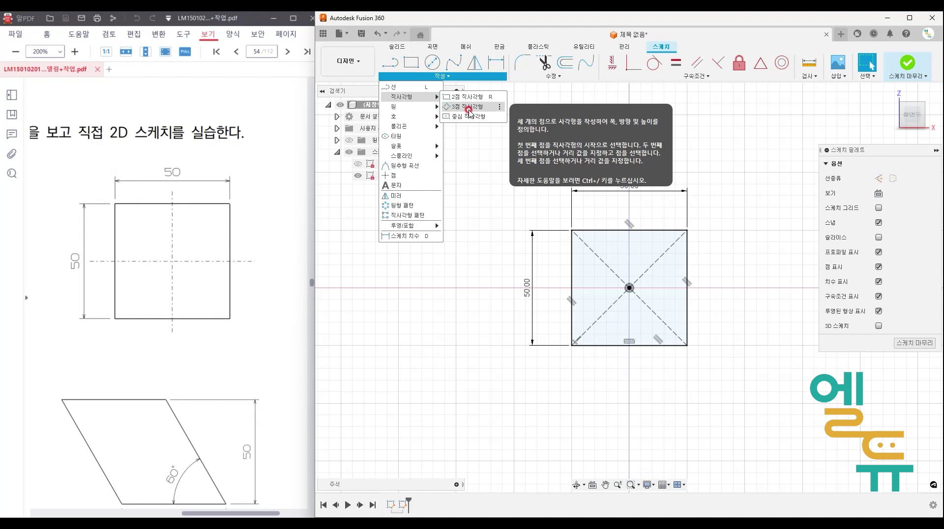
pyautogui.click(469, 108)
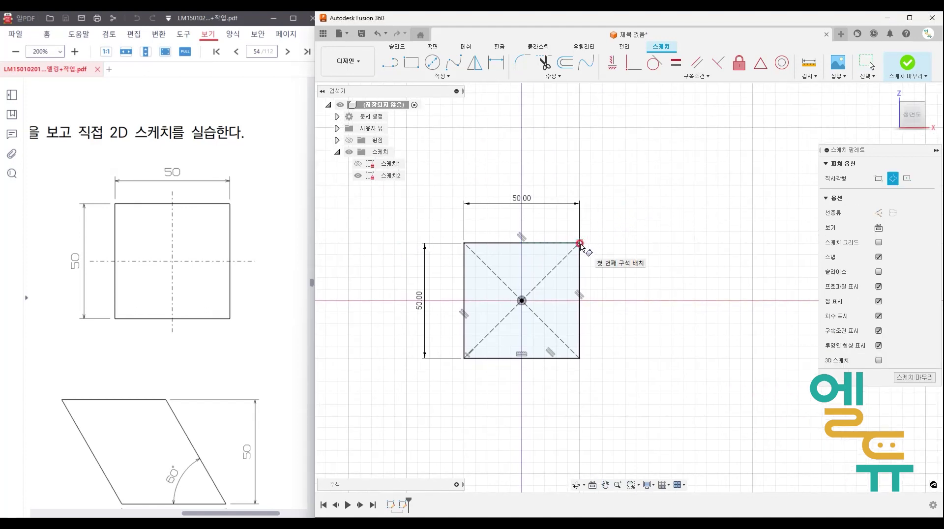
pyautogui.click(580, 243)
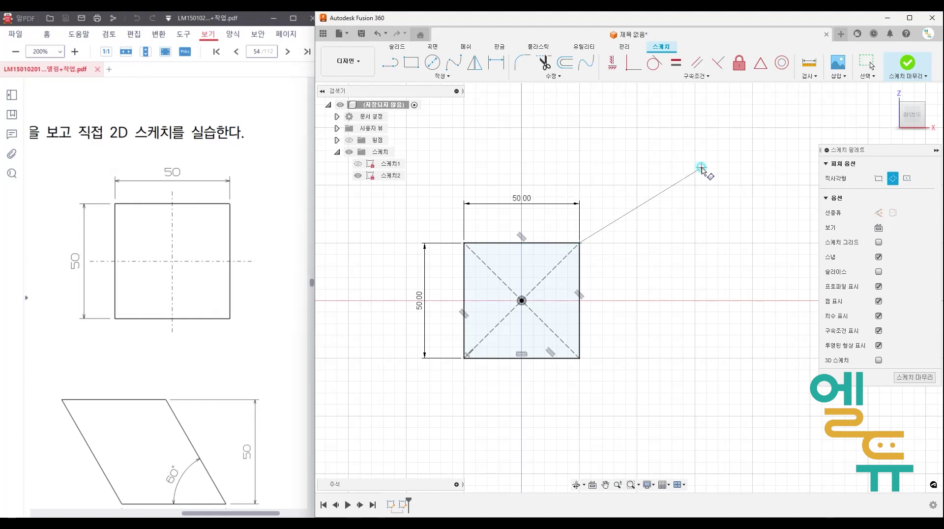
pyautogui.click(702, 167)
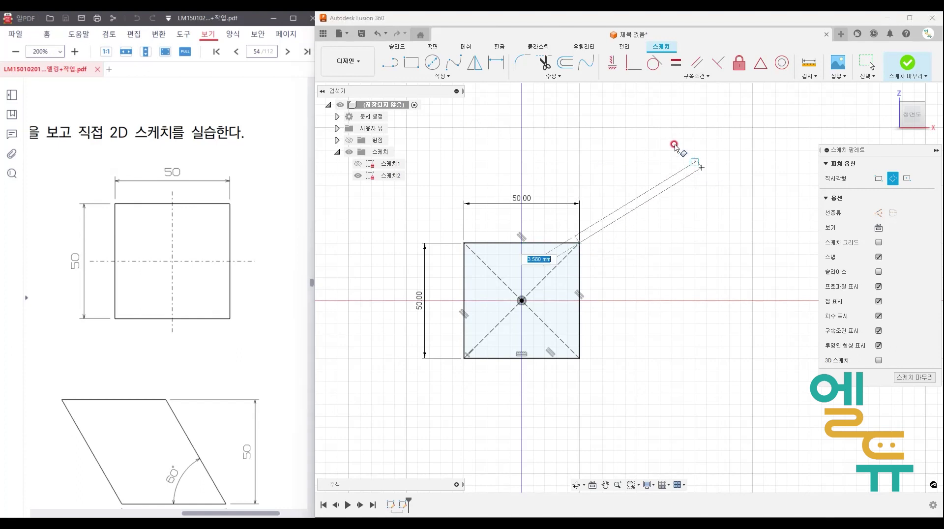
pyautogui.click(633, 106)
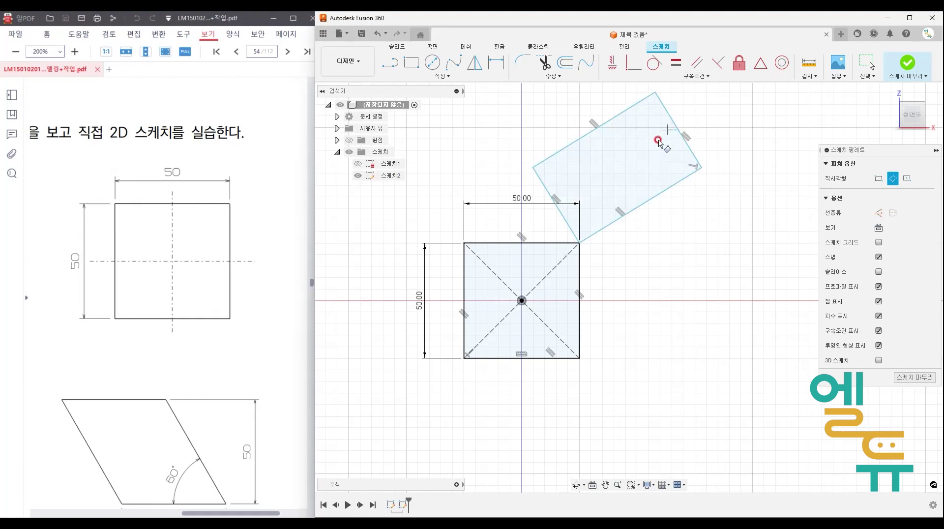
pyautogui.press('Escape')
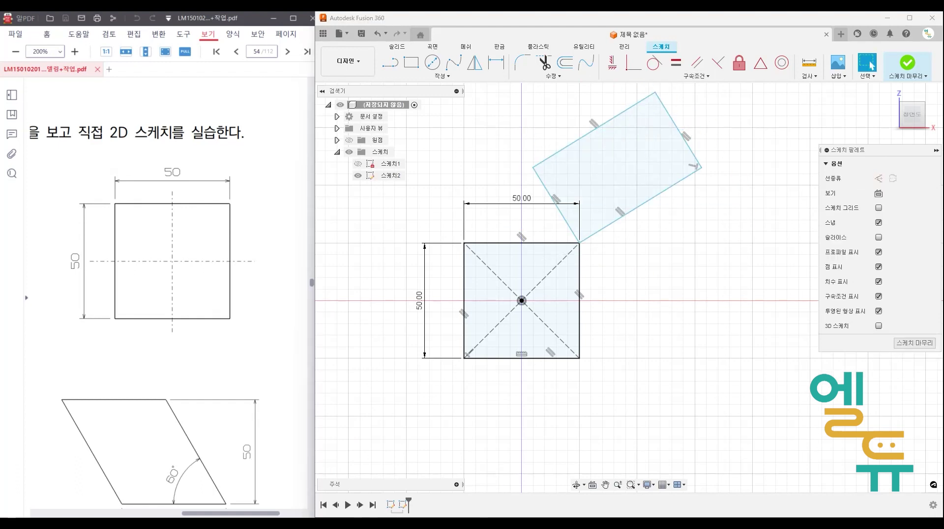
pyautogui.click(578, 241)
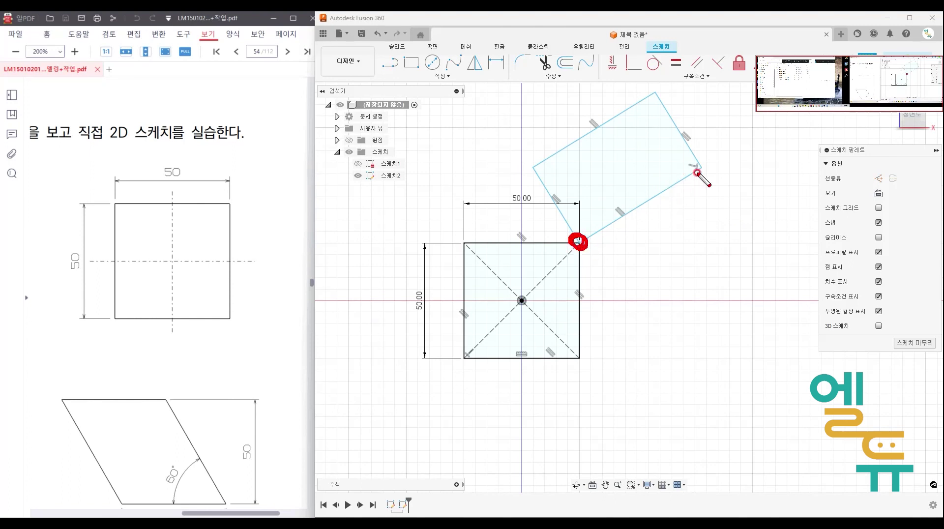
pyautogui.moveTo(580, 245); pyautogui.dragTo(699, 172)
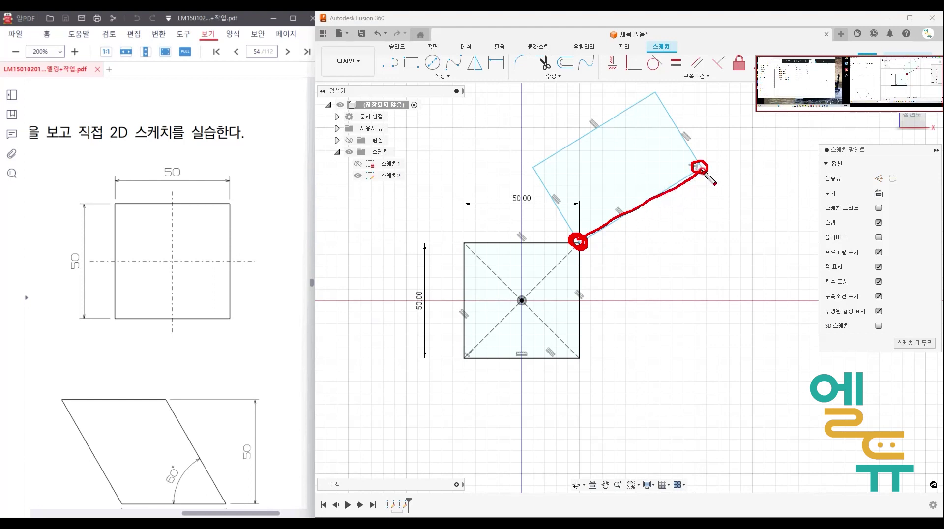
pyautogui.moveTo(659, 82)
pyautogui.mouseDown()
pyautogui.moveTo(648, 93)
pyautogui.moveTo(662, 91)
pyautogui.mouseUp()
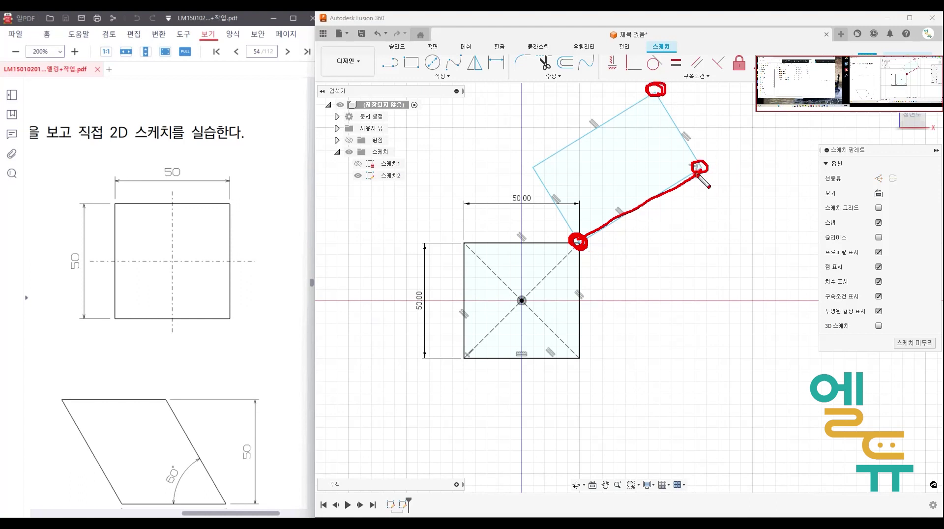
pyautogui.moveTo(598, 247); pyautogui.dragTo(597, 256)
pyautogui.moveTo(714, 175); pyautogui.dragTo(733, 183)
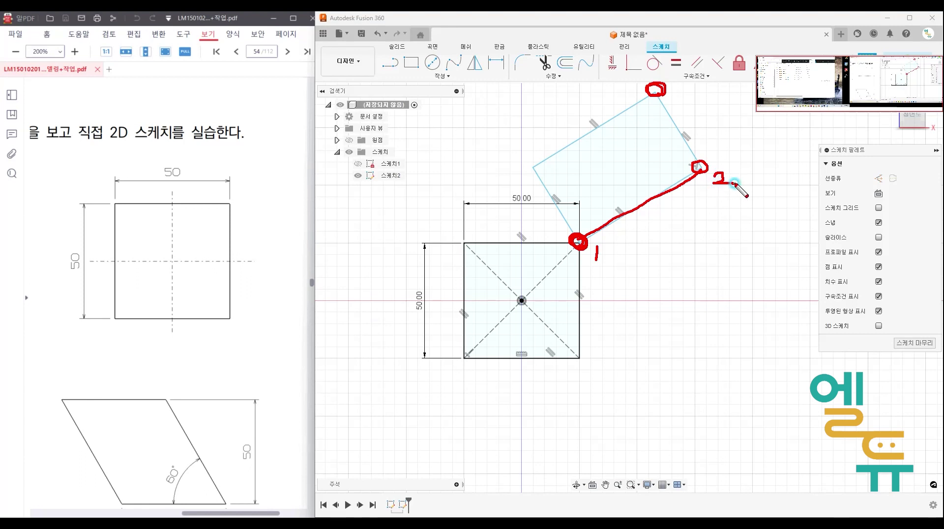
pyautogui.moveTo(676, 90); pyautogui.dragTo(678, 101)
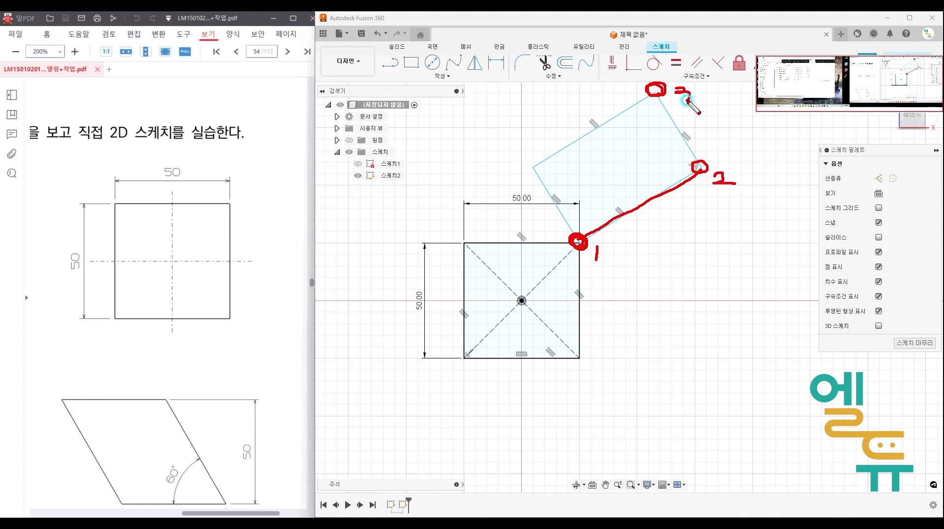
pyautogui.moveTo(688, 157)
pyautogui.mouseDown()
pyautogui.moveTo(644, 107)
pyautogui.moveTo(660, 113)
pyautogui.mouseUp()
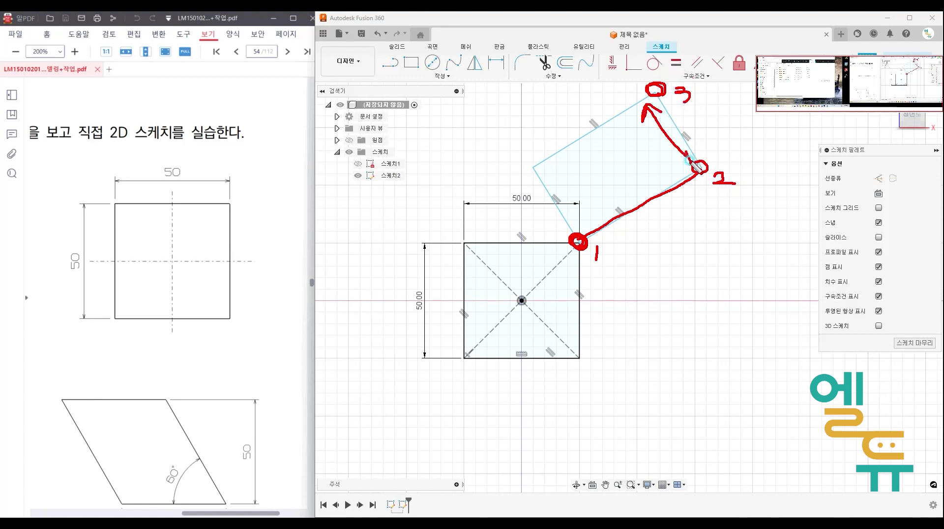
pyautogui.moveTo(676, 158); pyautogui.dragTo(690, 161)
pyautogui.press('Escape')
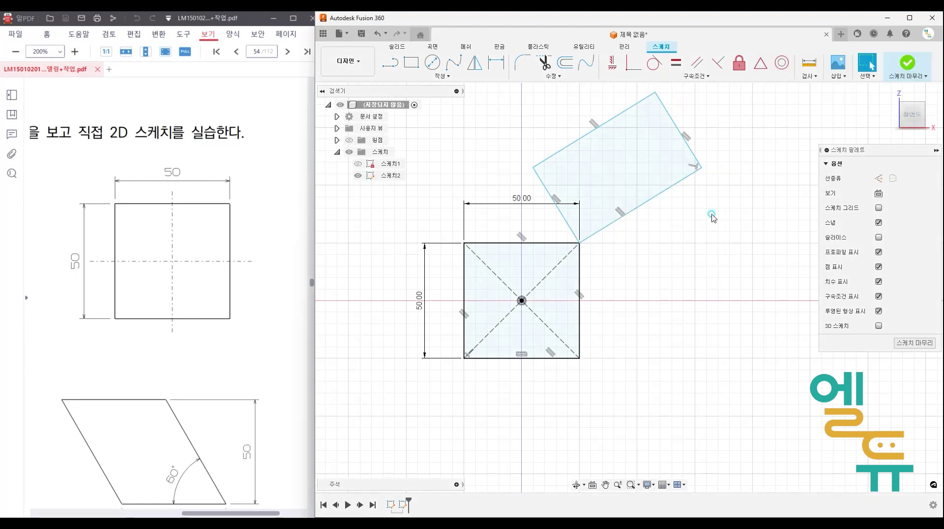
pyautogui.moveTo(709, 201); pyautogui.dragTo(711, 213, button='middle')
pyautogui.click(649, 184)
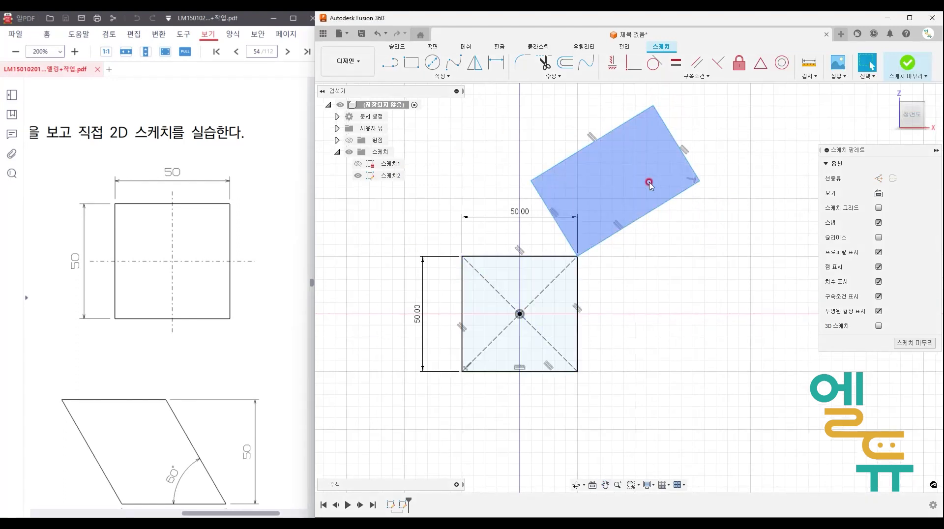
# Finish the sketch and hide 스케치2.
pyautogui.click(907, 62)
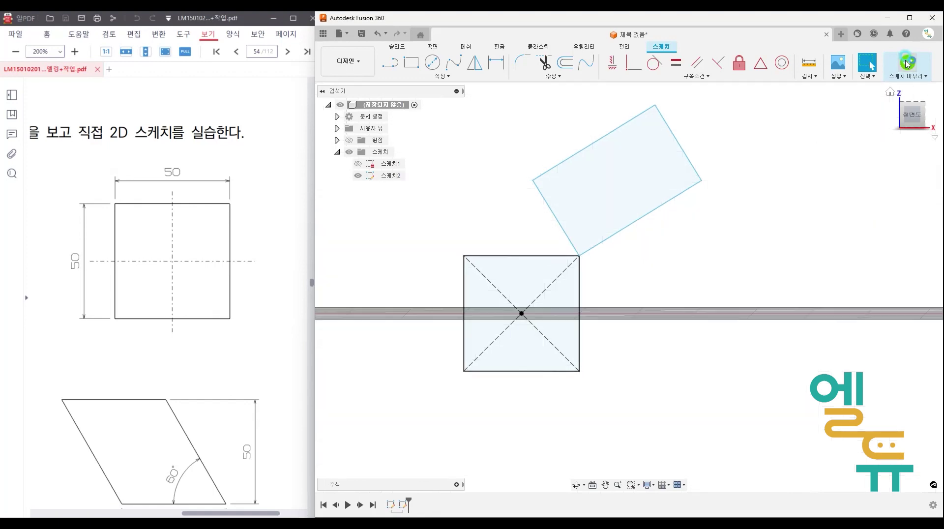
pyautogui.click(357, 176)
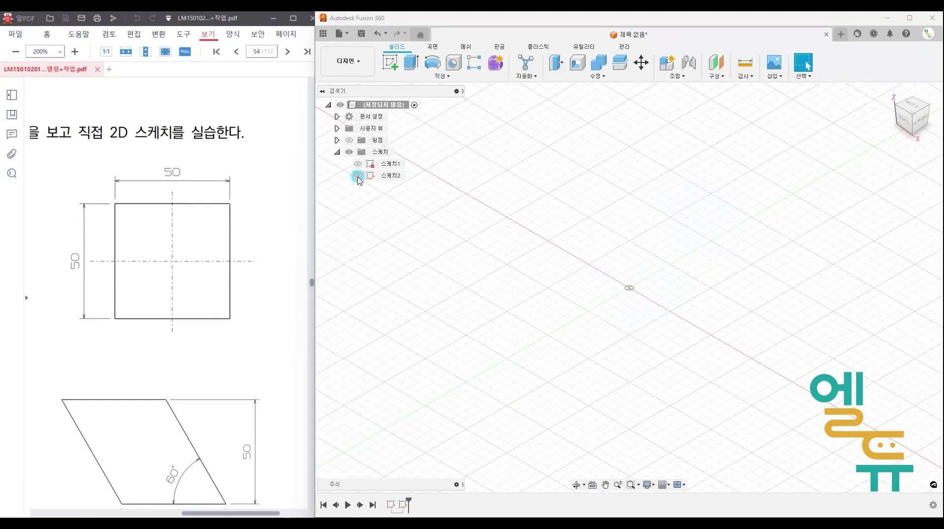
# Create a new sketch on the XZ front plane for the 60 mm triangle drawing in the PDF.
pyautogui.moveTo(79, 307); pyautogui.dragTo(224, 213)
pyautogui.moveTo(95, 312)
pyautogui.mouseDown()
pyautogui.moveTo(203, 224)
pyautogui.moveTo(88, 321)
pyautogui.mouseUp()
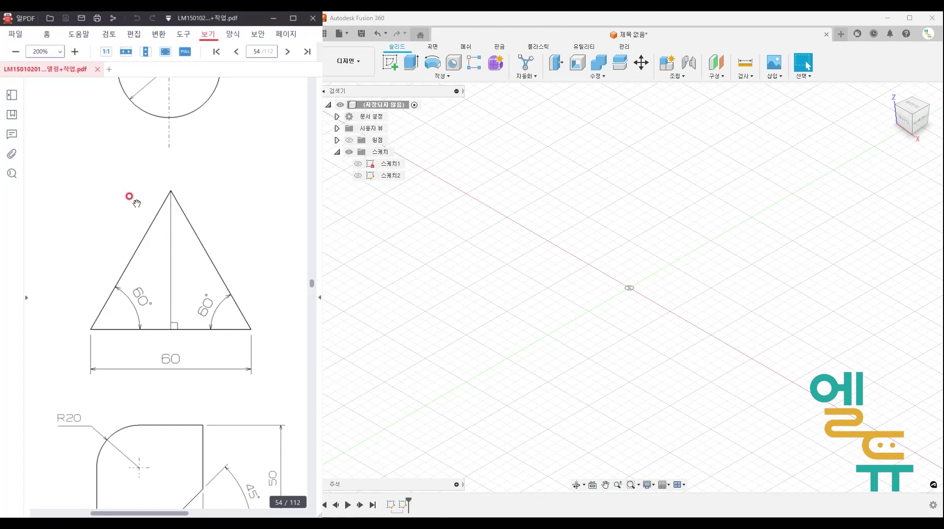
pyautogui.click(390, 62)
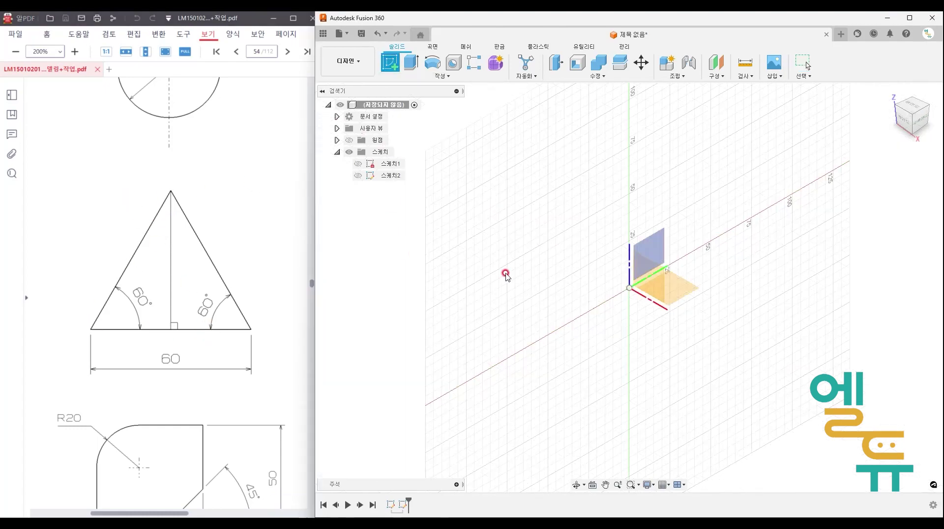
pyautogui.click(635, 269)
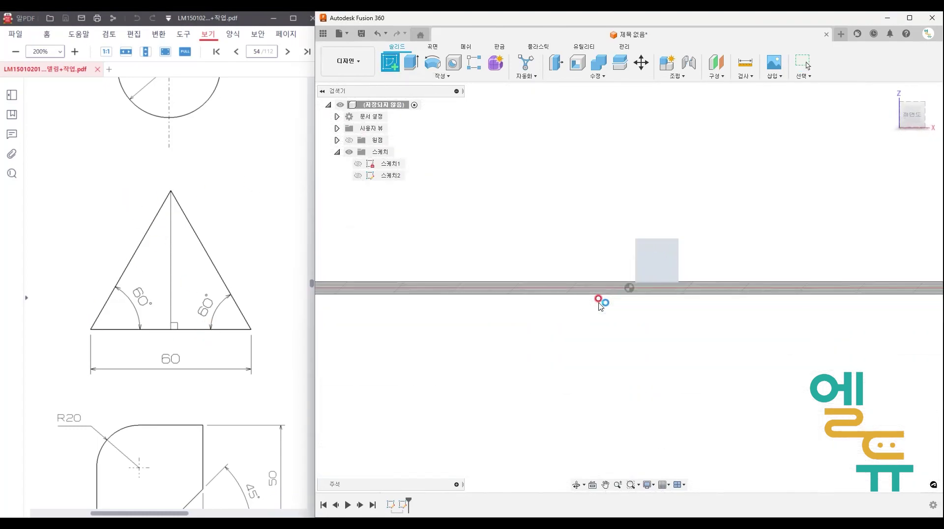
pyautogui.moveTo(610, 246); pyautogui.dragTo(515, 274, button='middle')
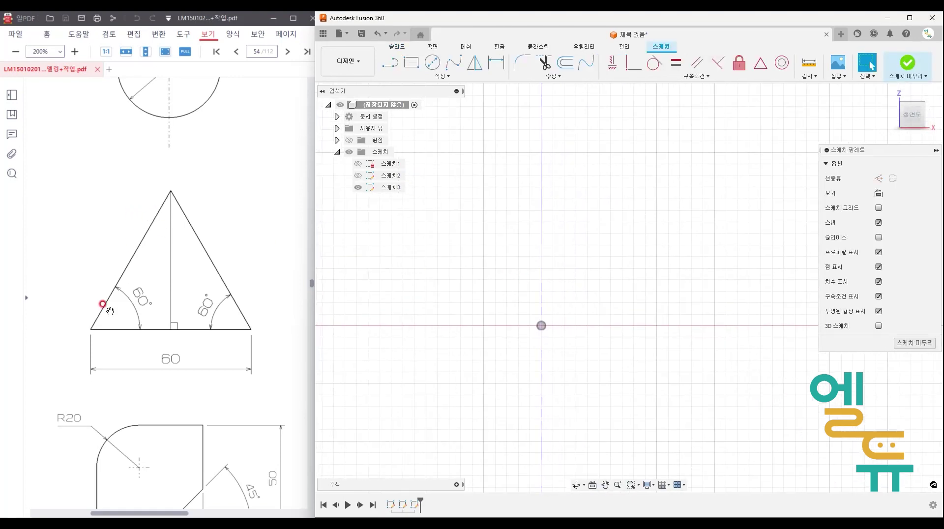
pyautogui.moveTo(153, 373)
pyautogui.mouseDown()
pyautogui.moveTo(193, 353)
pyautogui.moveTo(150, 373)
pyautogui.moveTo(163, 379)
pyautogui.mouseUp()
pyautogui.moveTo(127, 317)
pyautogui.mouseDown()
pyautogui.moveTo(140, 277)
pyautogui.moveTo(146, 316)
pyautogui.mouseUp()
pyautogui.moveTo(211, 321)
pyautogui.mouseDown()
pyautogui.moveTo(204, 286)
pyautogui.moveTo(182, 307)
pyautogui.moveTo(193, 318)
pyautogui.mouseUp()
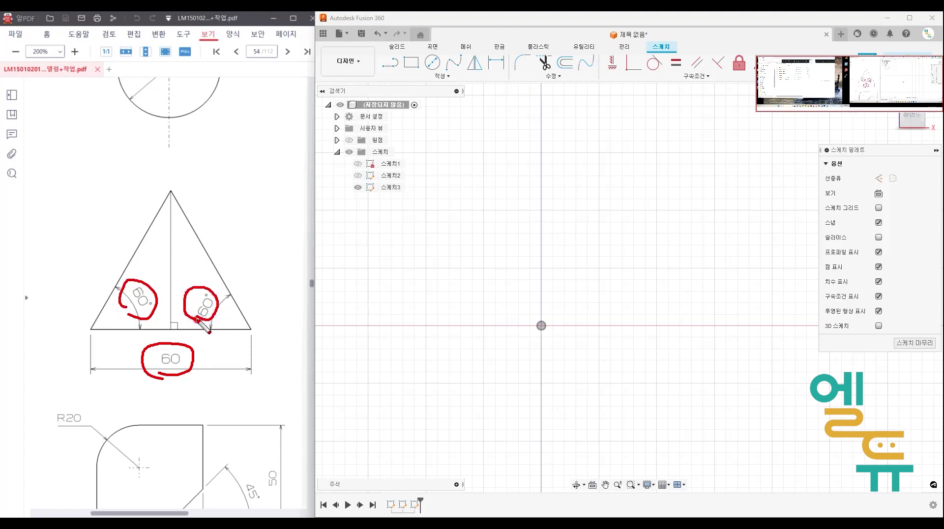
pyautogui.moveTo(133, 249); pyautogui.dragTo(209, 243)
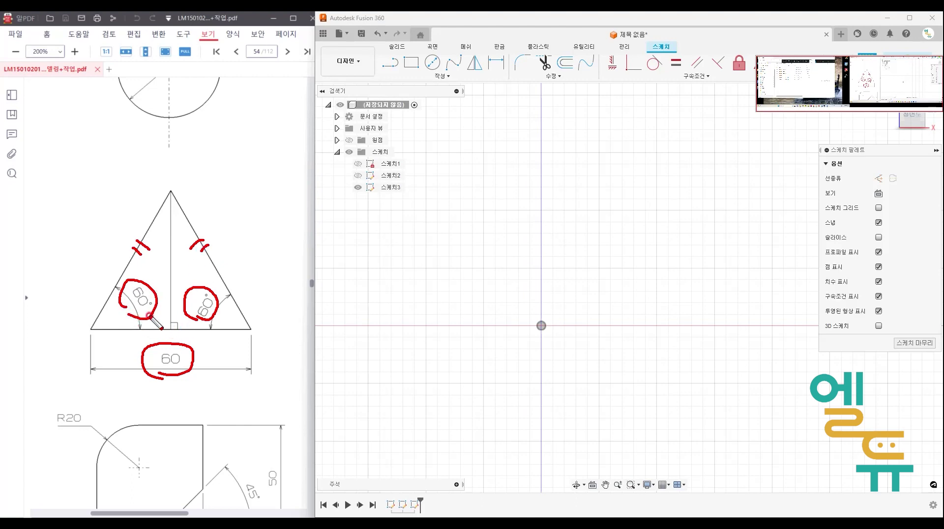
pyautogui.moveTo(155, 215)
pyautogui.mouseDown()
pyautogui.moveTo(180, 215)
pyautogui.moveTo(166, 244)
pyautogui.moveTo(175, 245)
pyautogui.mouseUp()
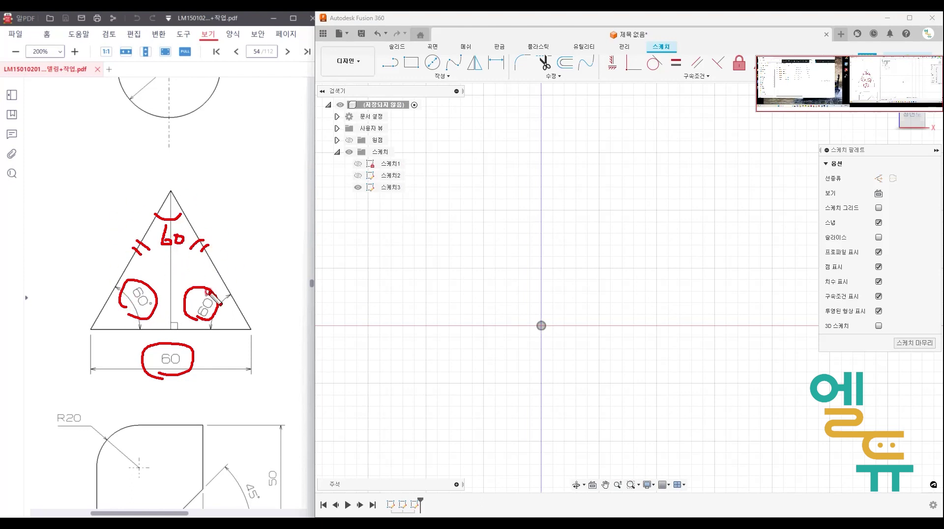
pyautogui.press('Escape')
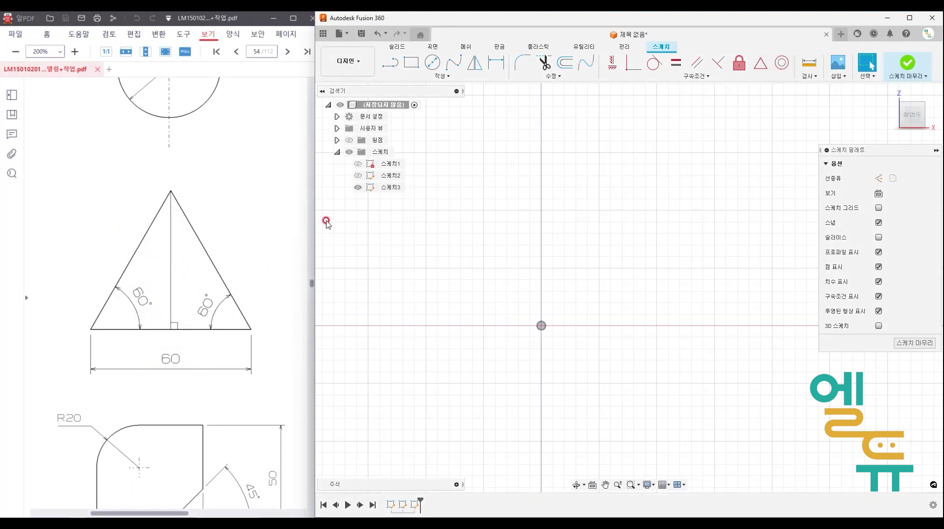
# Draw a closed triangle of connected lines with a horizontal base just above the origin.
pyautogui.click(391, 63)
pyautogui.click(535, 204)
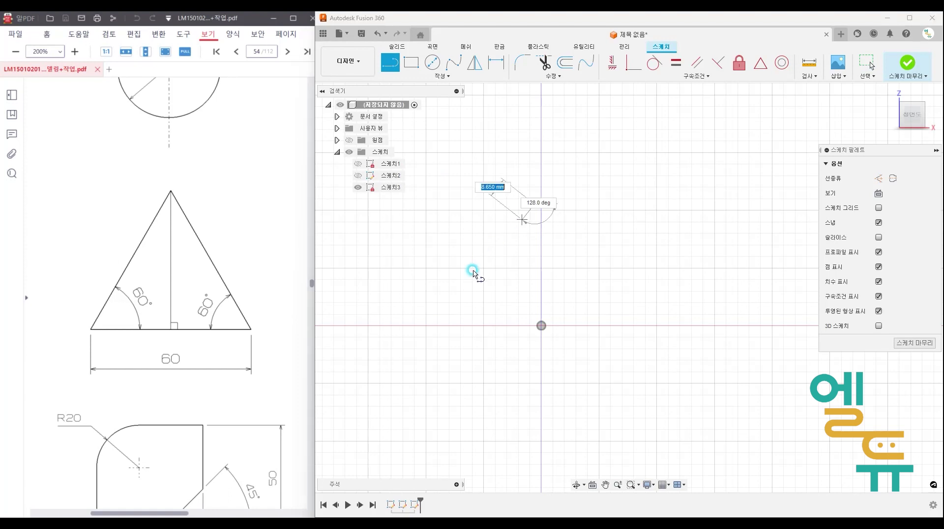
pyautogui.click(449, 298)
pyautogui.click(599, 297)
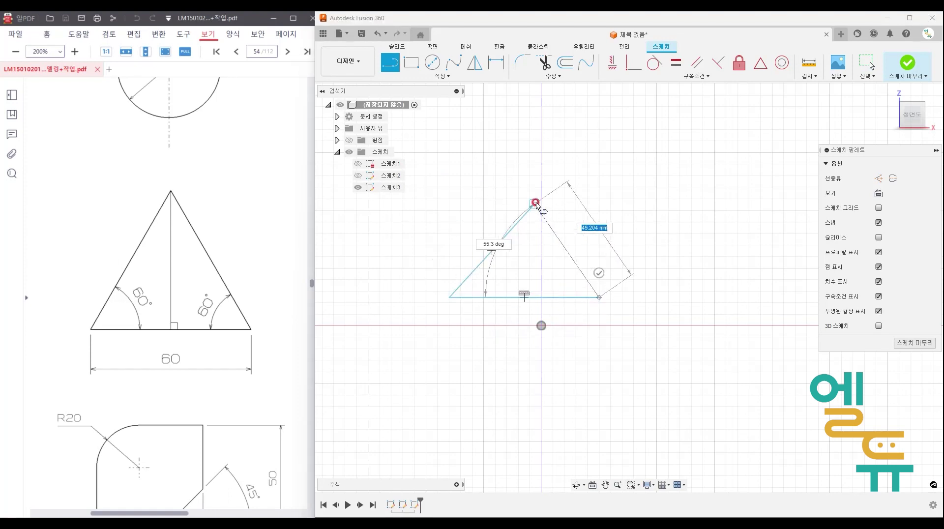
pyautogui.click(535, 204)
pyautogui.press('Escape')
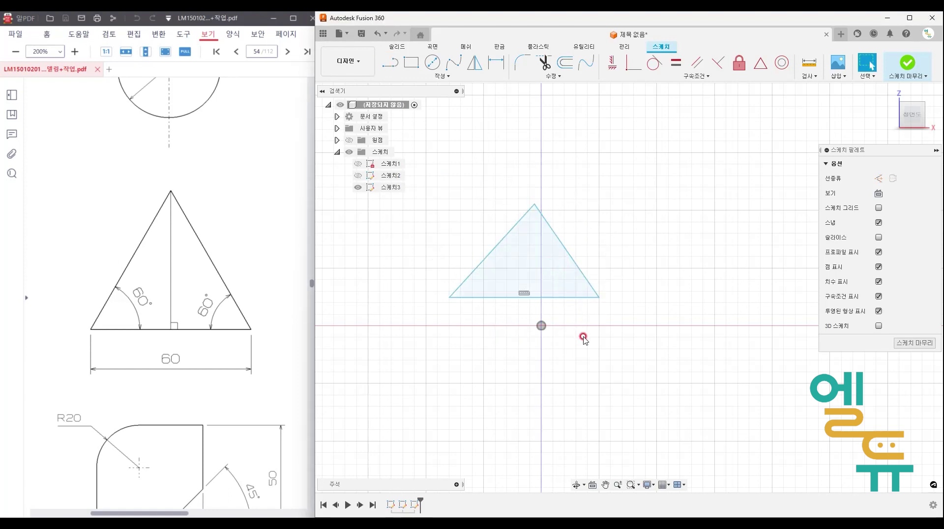
# Undo the triangle's lines.
pyautogui.hotkey('ctrl', 'z')
pyautogui.hotkey('ctrl', 'z')
pyautogui.hotkey('ctrl', 'z')
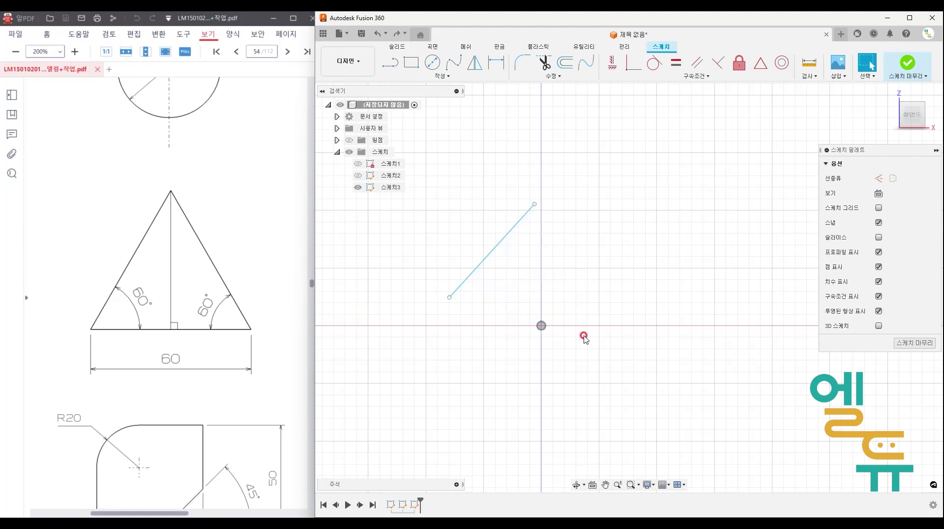
pyautogui.click(440, 76)
pyautogui.click(419, 127)
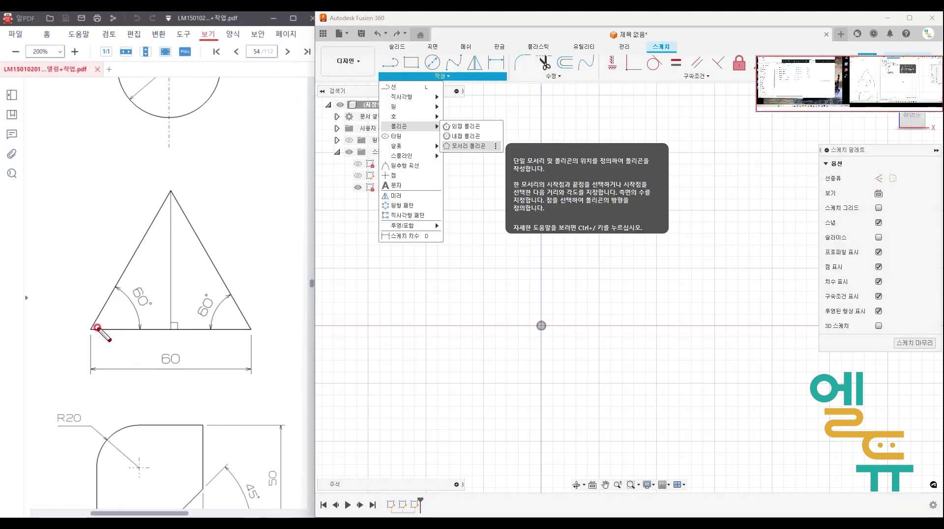
pyautogui.moveTo(91, 329); pyautogui.dragTo(246, 329)
pyautogui.moveTo(88, 334); pyautogui.dragTo(93, 328)
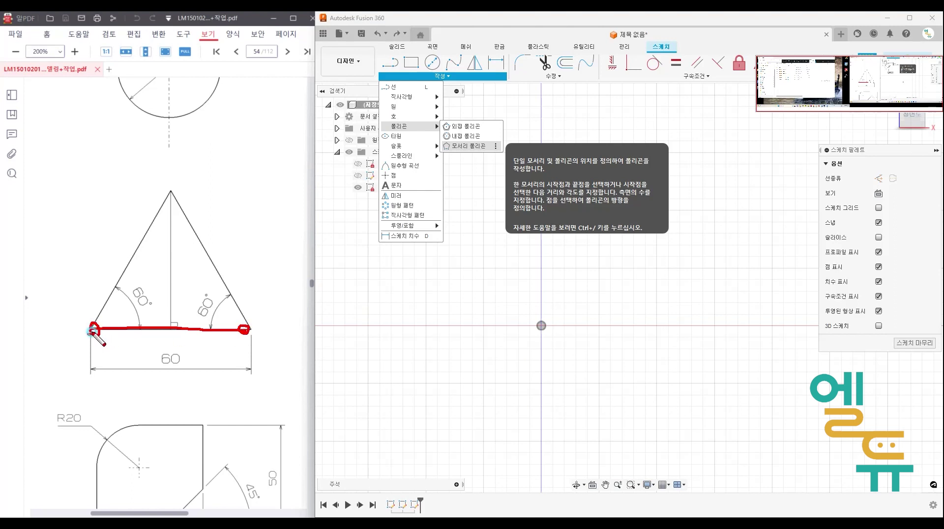
pyautogui.click(464, 146)
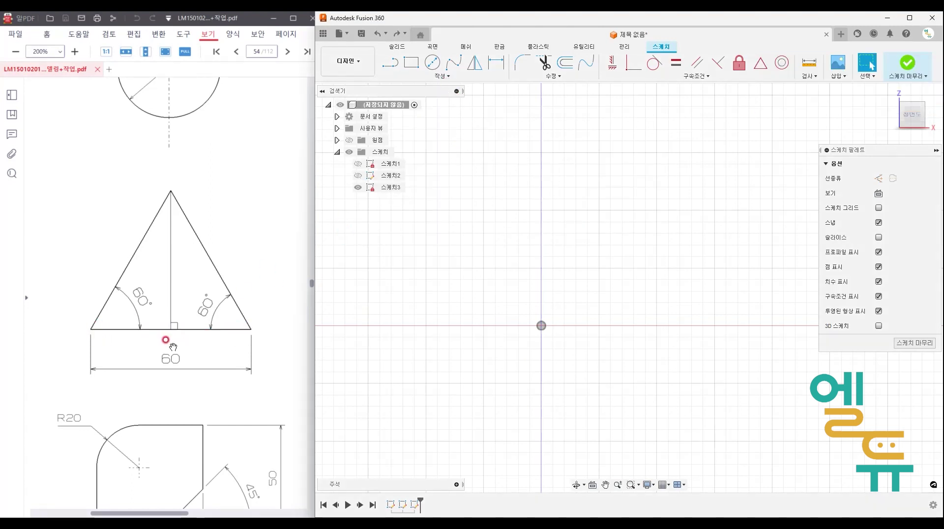
# Draw a three-sided edge polygon with a slightly tilted base about 70 mm long above the origin, and shift it a little up and right.
pyautogui.click(442, 76)
pyautogui.moveTo(415, 126)
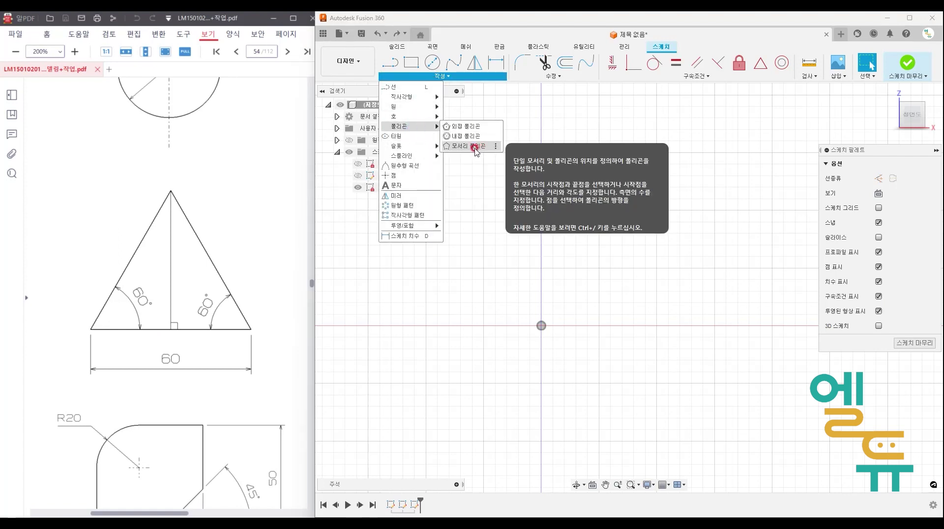
pyautogui.click(470, 146)
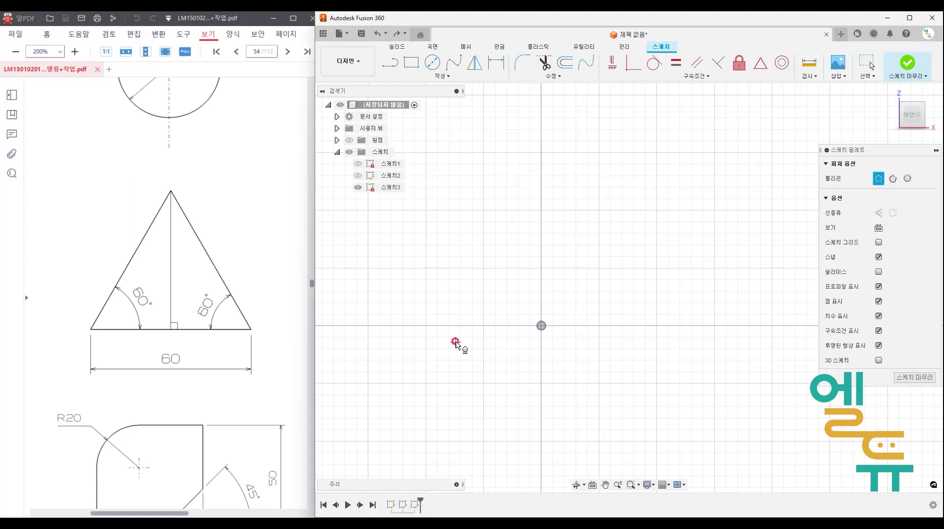
pyautogui.click(465, 282)
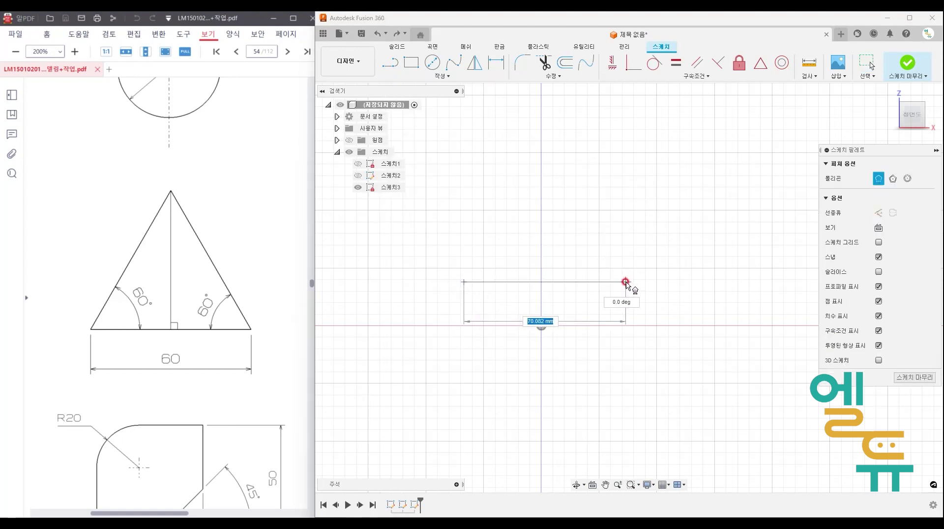
pyautogui.click(623, 291)
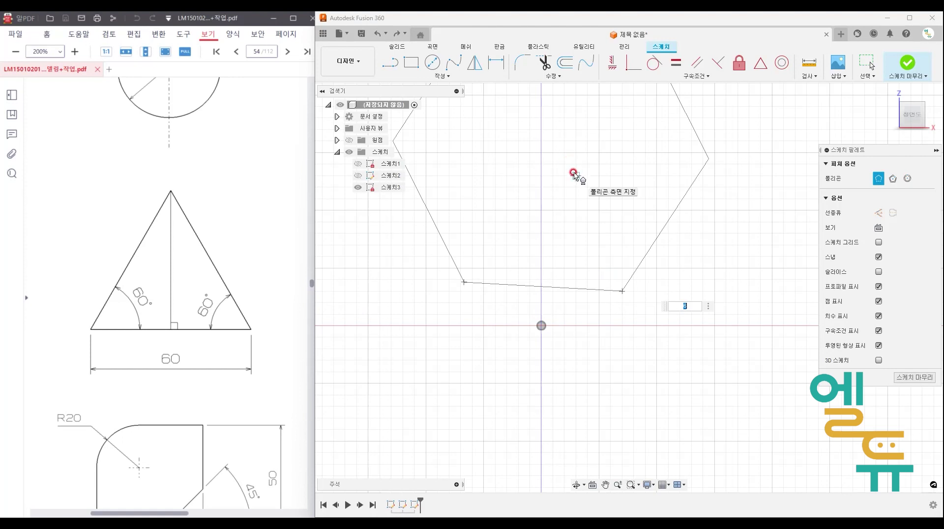
pyautogui.moveTo(590, 200); pyautogui.dragTo(589, 229, button='middle')
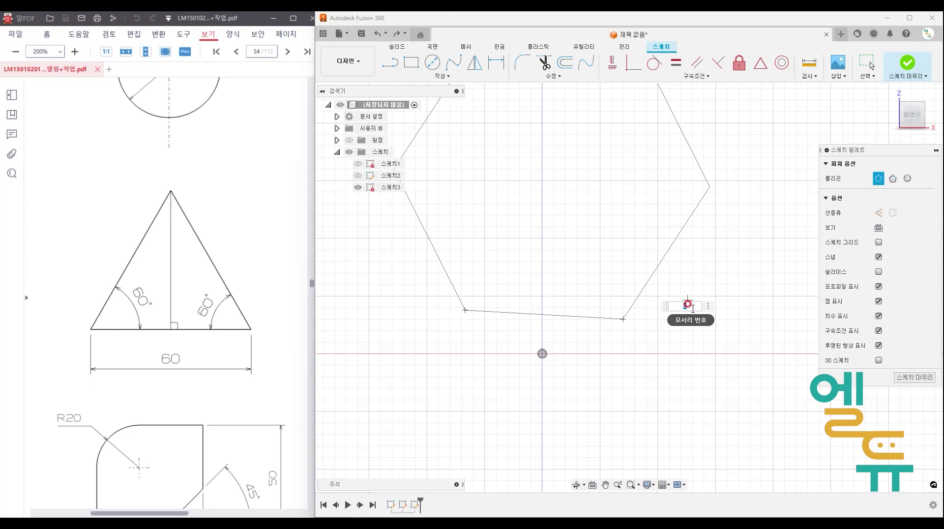
pyautogui.write('3')
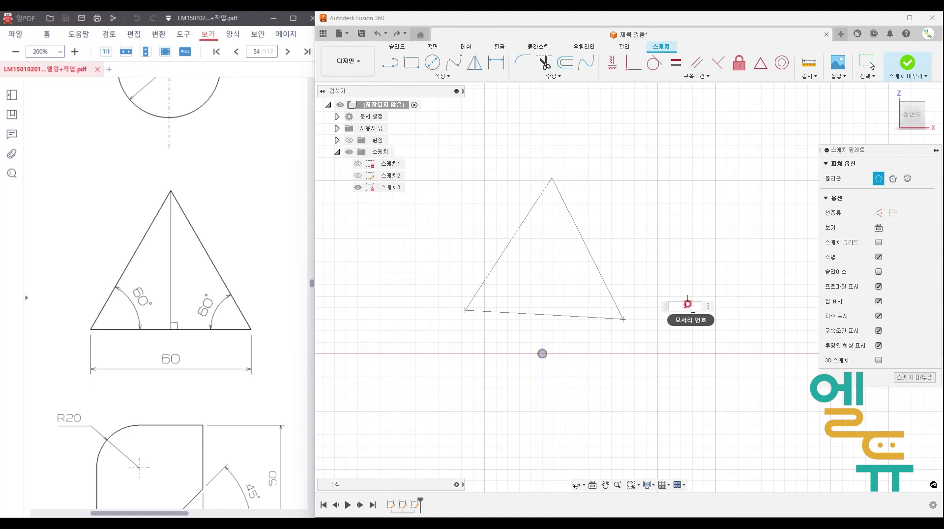
pyautogui.click(555, 170)
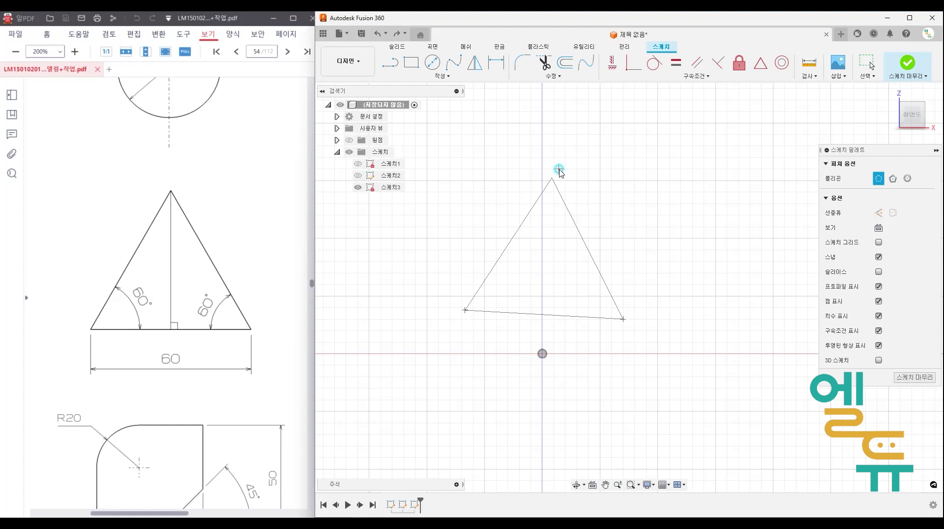
pyautogui.moveTo(632, 262); pyautogui.dragTo(629, 259, button='middle')
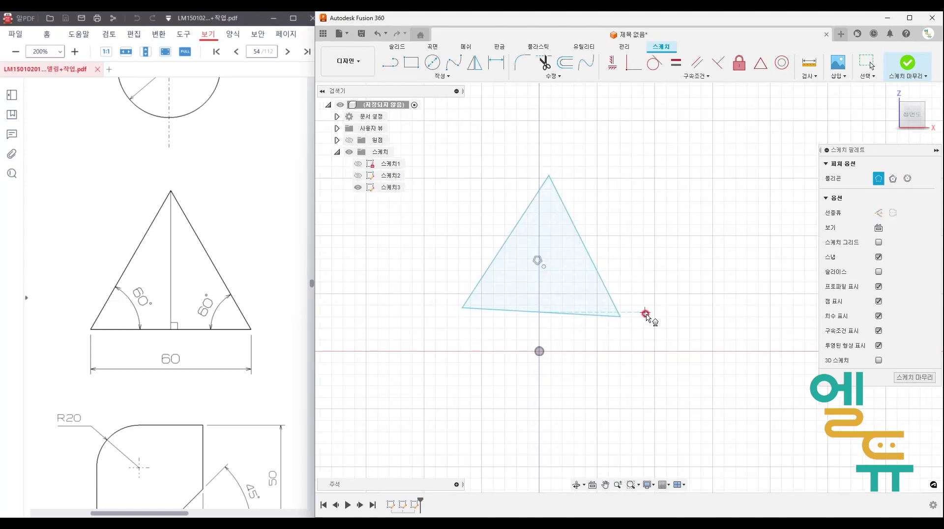
pyautogui.press('Escape')
pyautogui.moveTo(621, 313)
pyautogui.mouseDown()
pyautogui.moveTo(633, 283)
pyautogui.moveTo(636, 290)
pyautogui.moveTo(628, 299)
pyautogui.moveTo(630, 272)
pyautogui.moveTo(632, 302)
pyautogui.mouseUp()
pyautogui.click(672, 243)
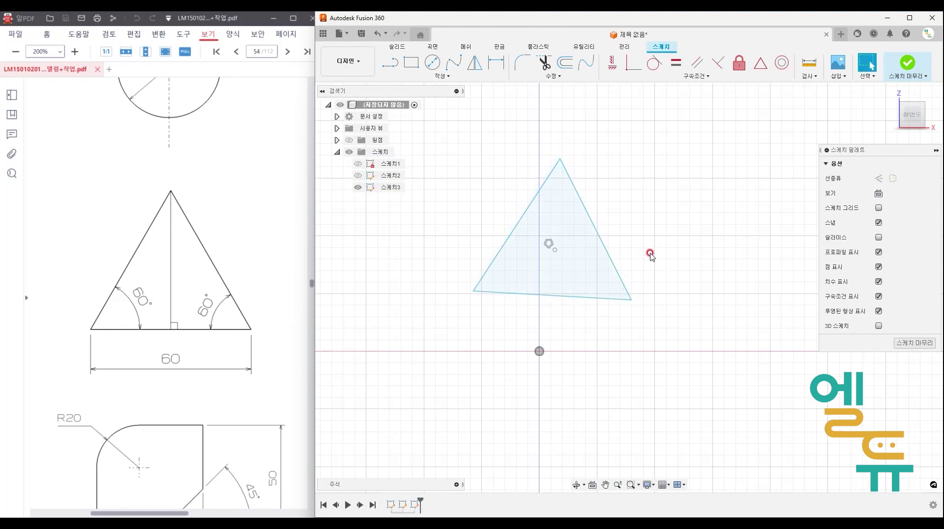
pyautogui.hotkey('ctrl', '2')
pyautogui.moveTo(547, 299); pyautogui.dragTo(549, 296)
pyautogui.moveTo(531, 343); pyautogui.dragTo(542, 350)
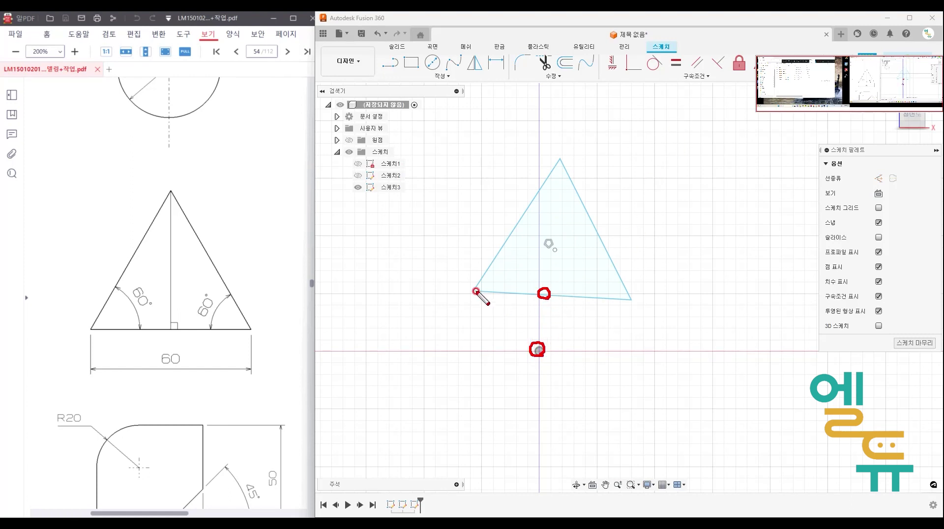
pyautogui.moveTo(475, 291); pyautogui.dragTo(635, 300)
pyautogui.moveTo(546, 286); pyautogui.dragTo(556, 301)
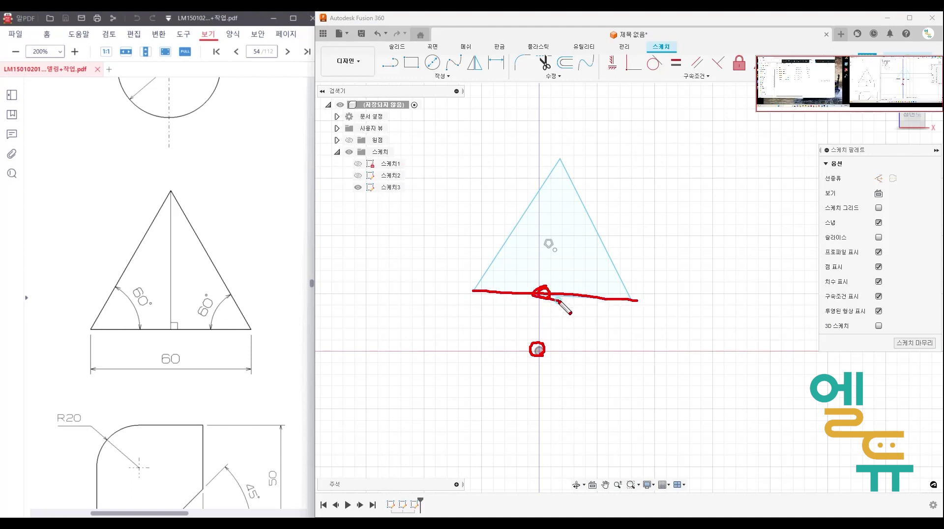
pyautogui.moveTo(531, 350); pyautogui.dragTo(540, 347)
pyautogui.press('Escape')
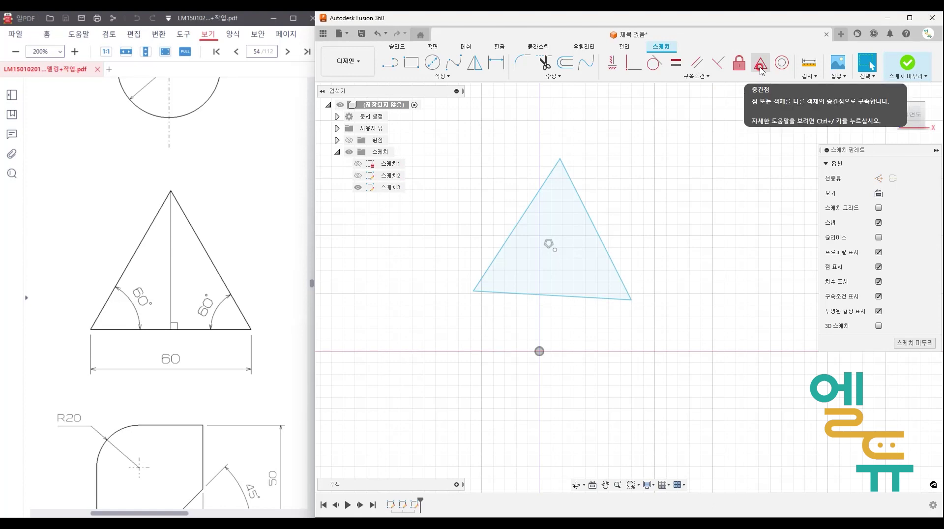
# Apply a Midpoint constraint between the triangle's base line and the origin.
pyautogui.click(761, 68)
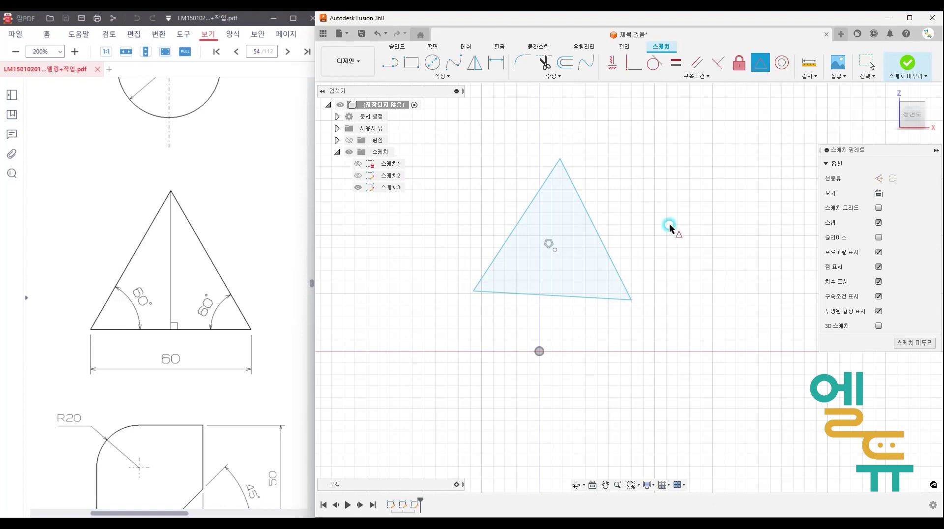
pyautogui.click(564, 300)
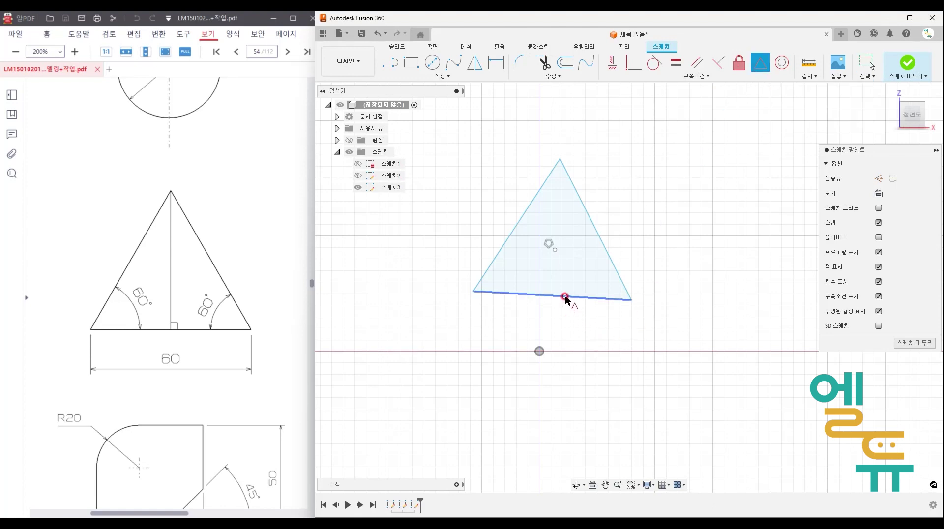
pyautogui.click(539, 352)
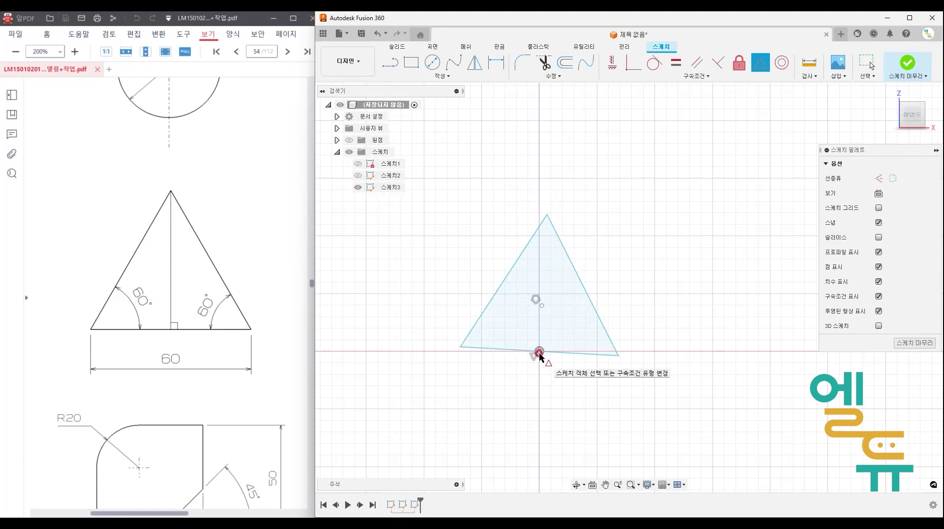
pyautogui.press('Escape')
# Rotate the triangle about the origin by moving the right end of its base upward to test its remaining freedom.
pyautogui.moveTo(620, 357); pyautogui.dragTo(617, 334)
pyautogui.moveTo(610, 301)
pyautogui.mouseDown()
pyautogui.moveTo(605, 288)
pyautogui.moveTo(611, 376)
pyautogui.moveTo(609, 320)
pyautogui.moveTo(616, 329)
pyautogui.mouseUp()
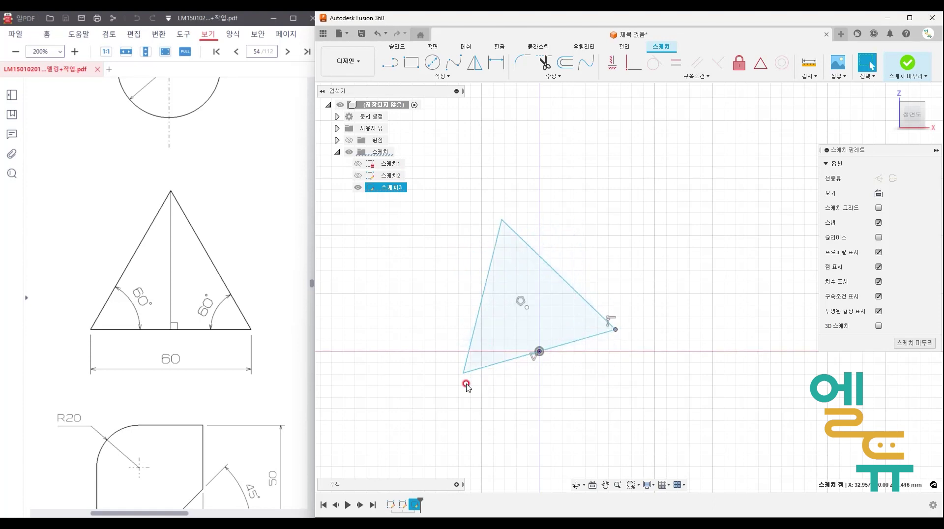
pyautogui.moveTo(464, 374); pyautogui.dragTo(608, 333)
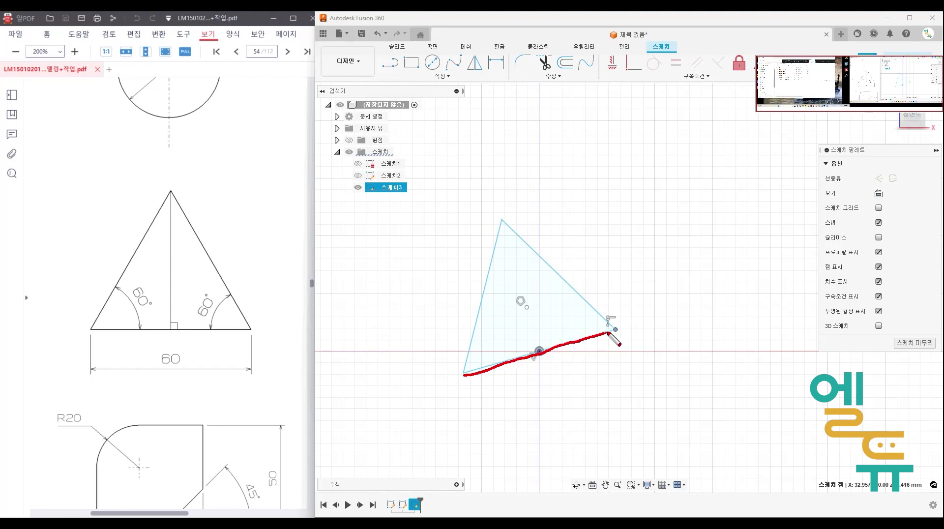
pyautogui.press('Escape')
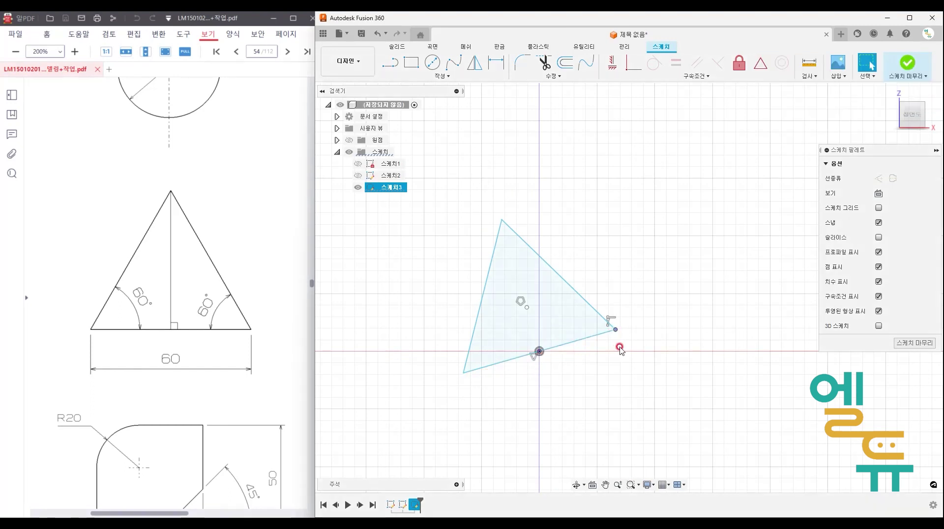
# Apply a Horizontal/Vertical constraint to the triangle's base line.
pyautogui.click(616, 64)
pyautogui.click(601, 338)
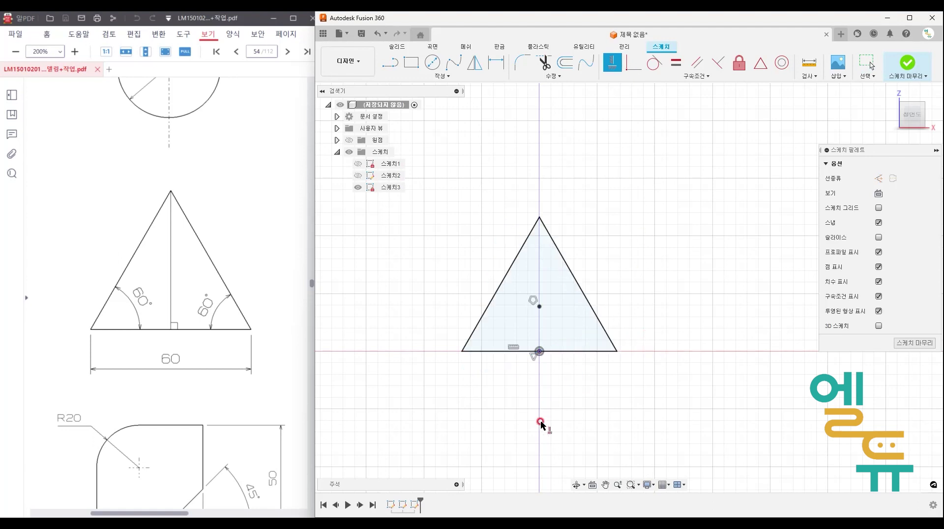
pyautogui.moveTo(651, 294); pyautogui.dragTo(633, 272, button='middle')
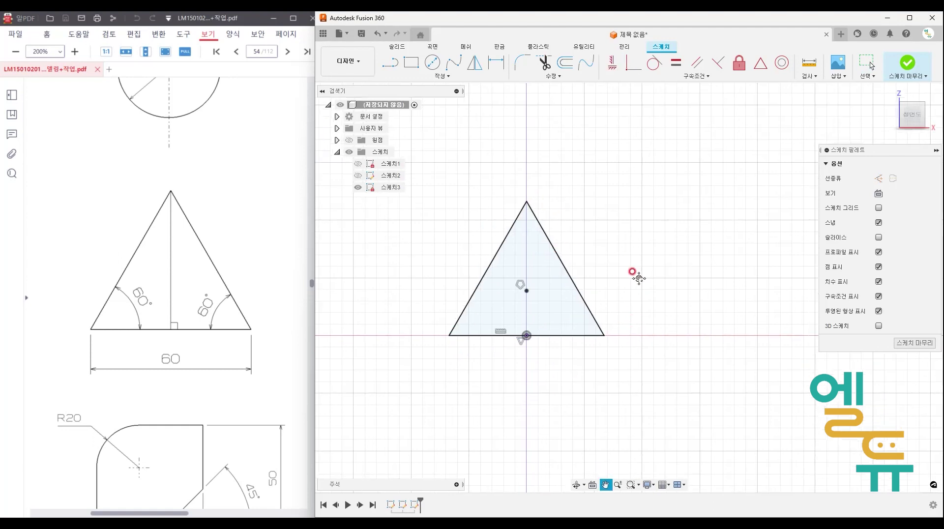
pyautogui.press('Escape')
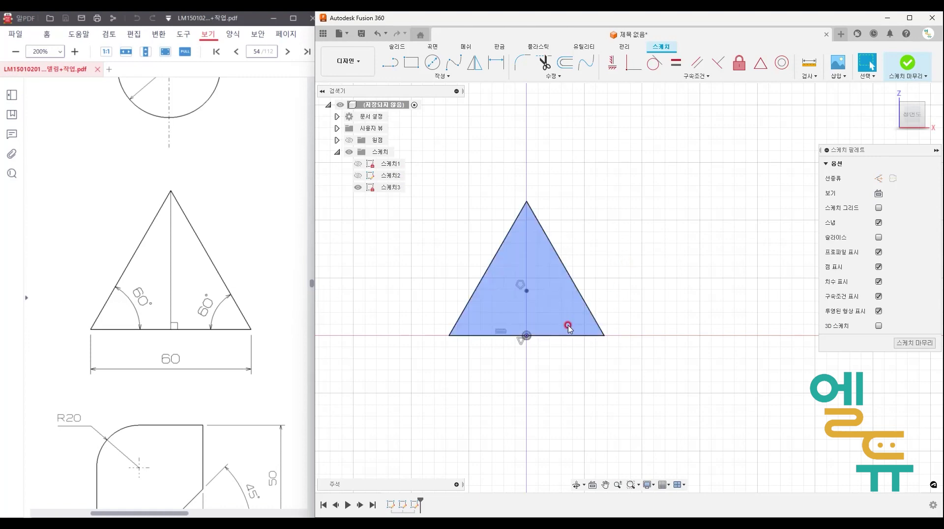
# Finish the triangle sketch and hide 스케치3.
pyautogui.click(908, 63)
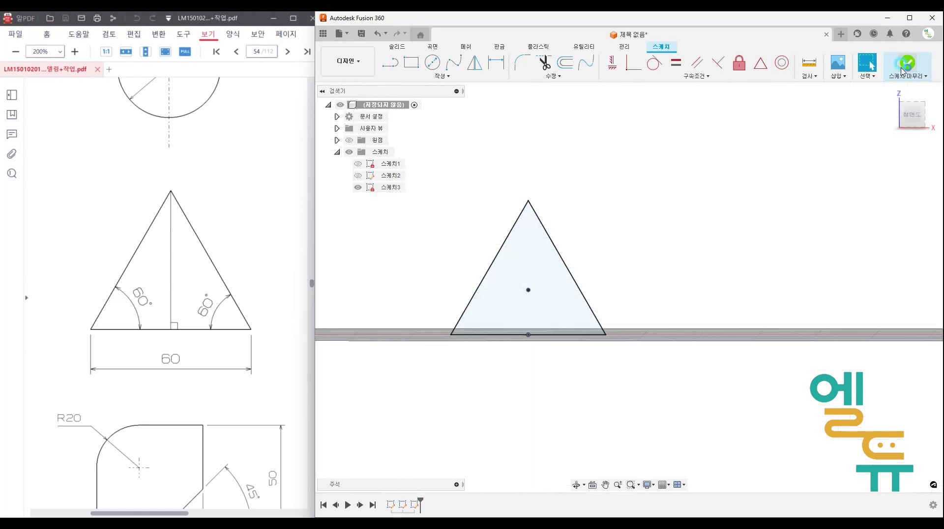
pyautogui.click(358, 188)
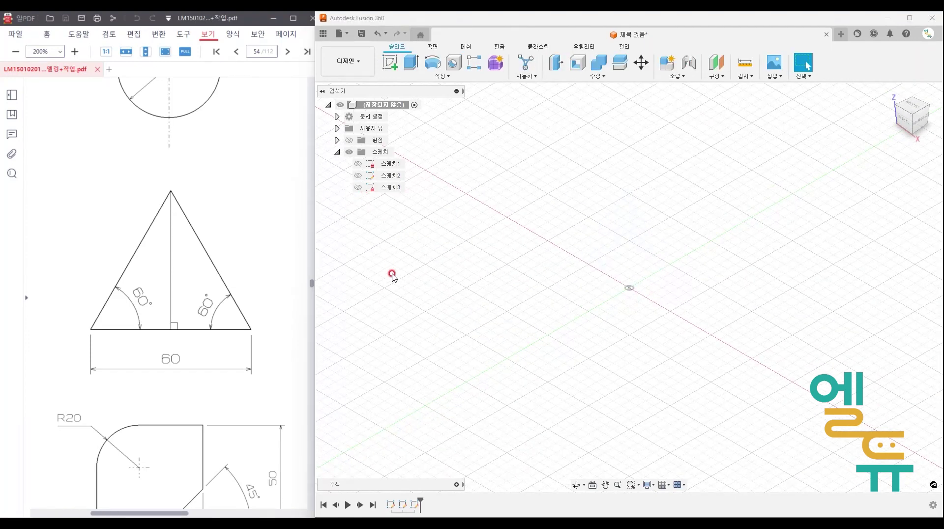
# Switch to the PDF and enlarge the parallelogram drawing with the 50 mm base and 60° angle.
pyautogui.click(180, 269)
pyautogui.keyDown('ctrl'); pyautogui.scroll(-3, 131, 218); pyautogui.keyUp('ctrl')
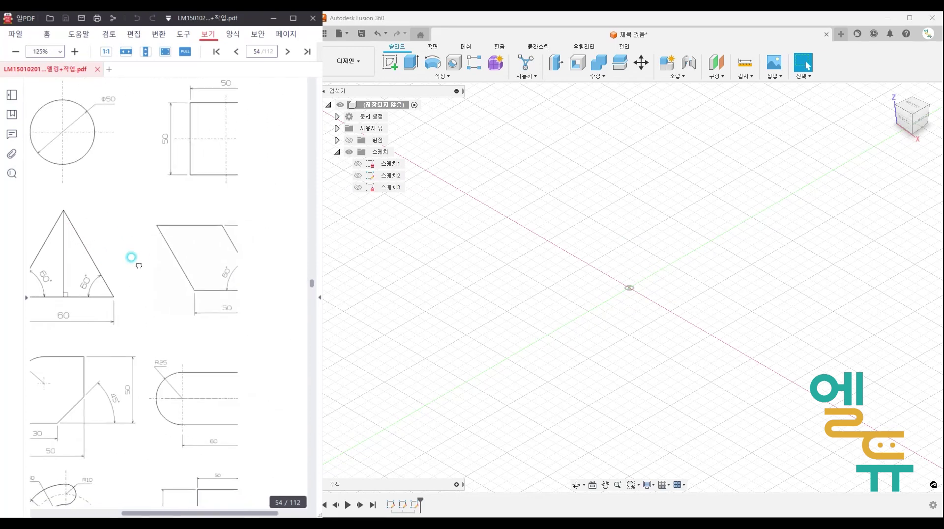
pyautogui.moveTo(131, 257); pyautogui.dragTo(101, 260)
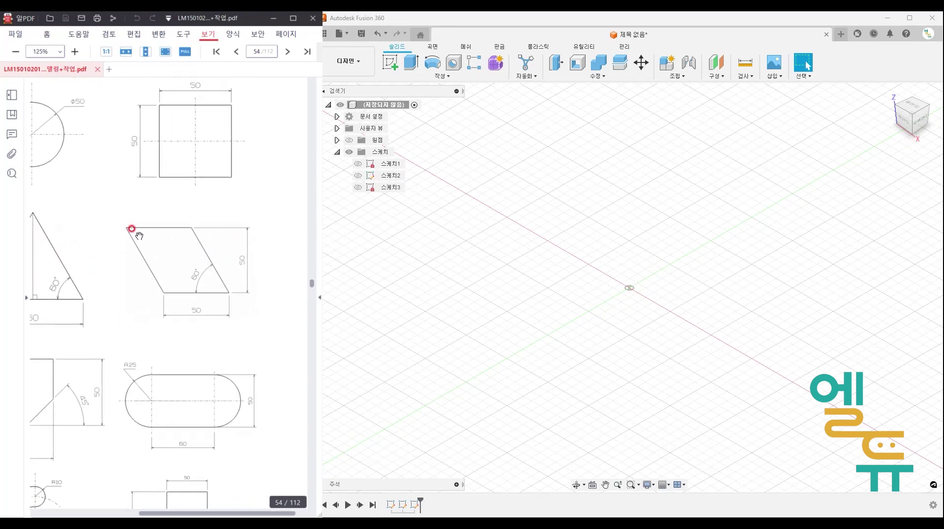
pyautogui.keyDown('ctrl'); pyautogui.scroll(3, 134, 227); pyautogui.keyUp('ctrl')
pyautogui.moveTo(197, 264); pyautogui.dragTo(144, 266)
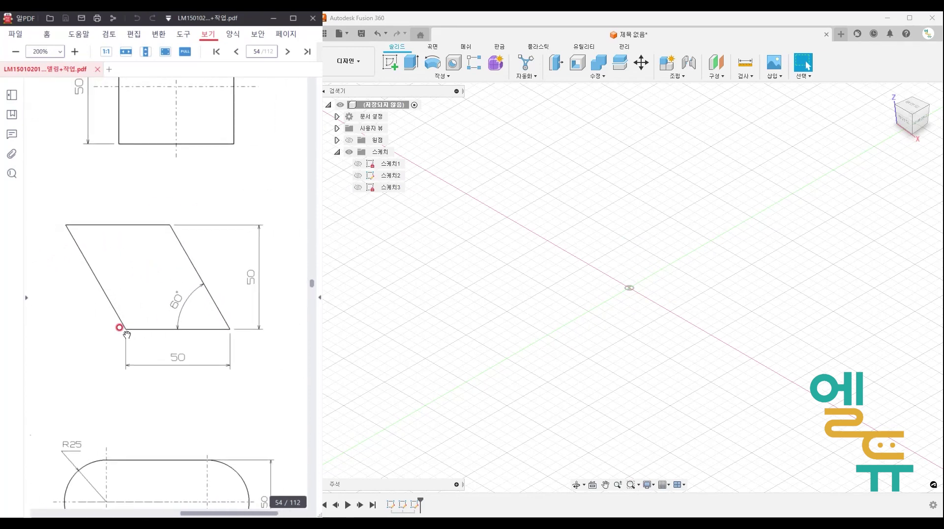
pyautogui.hotkey('ctrl', 'alt', 'g')
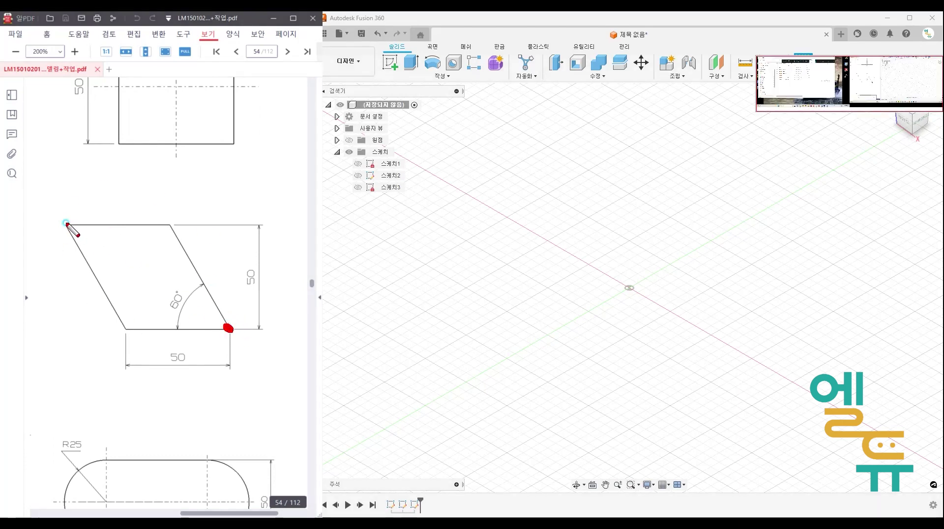
pyautogui.moveTo(67, 225)
pyautogui.mouseDown()
pyautogui.moveTo(86, 336)
pyautogui.moveTo(227, 333)
pyautogui.moveTo(219, 223)
pyautogui.moveTo(63, 220)
pyautogui.mouseUp()
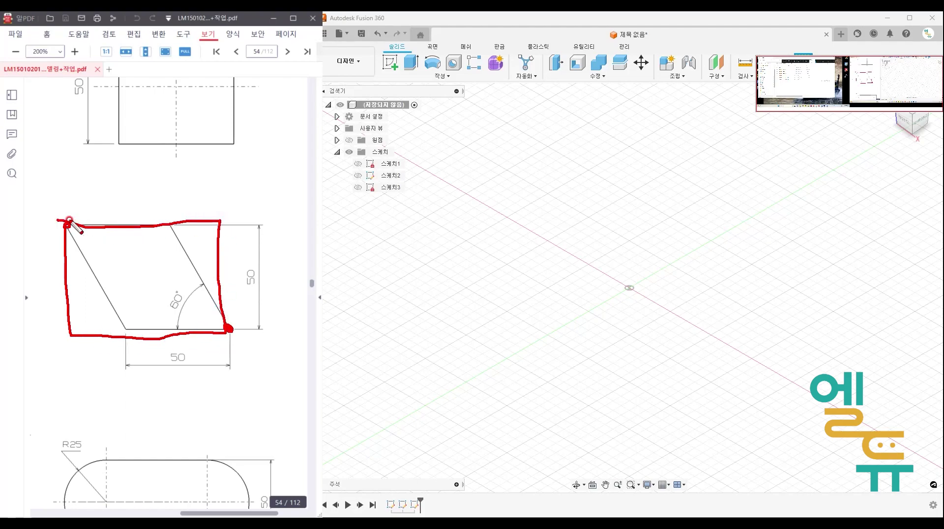
# Start a new sketch on the front XZ plane and draw a two-point rectangle about 70 mm wide from the origin toward the upper left.
pyautogui.press('Escape')
pyautogui.click(390, 63)
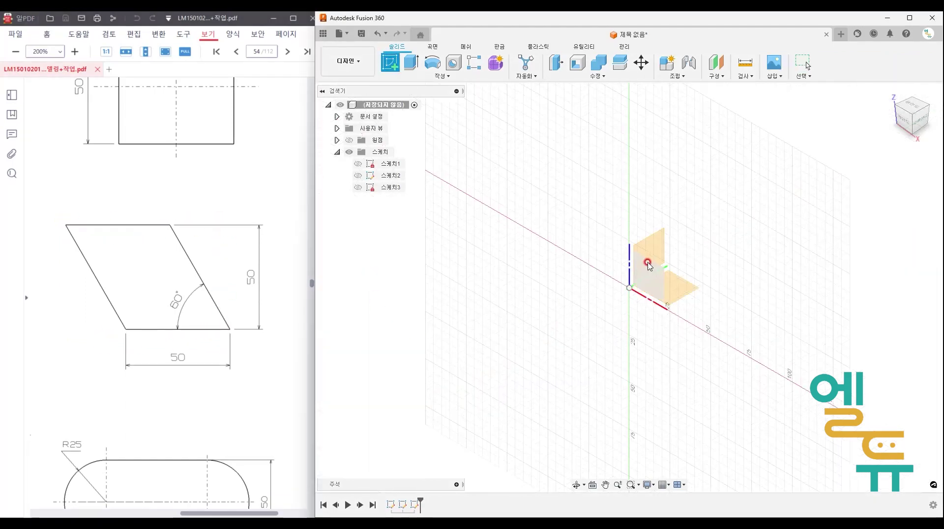
pyautogui.click(649, 264)
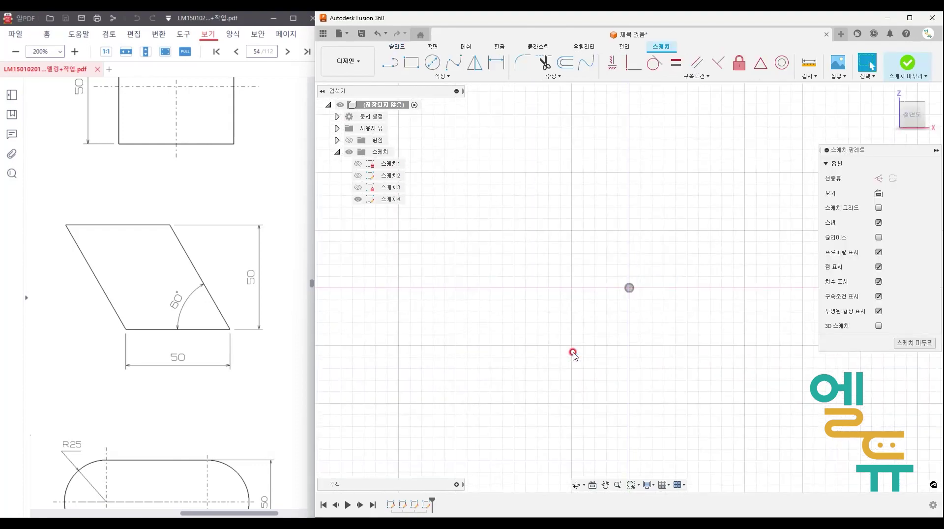
pyautogui.click(410, 64)
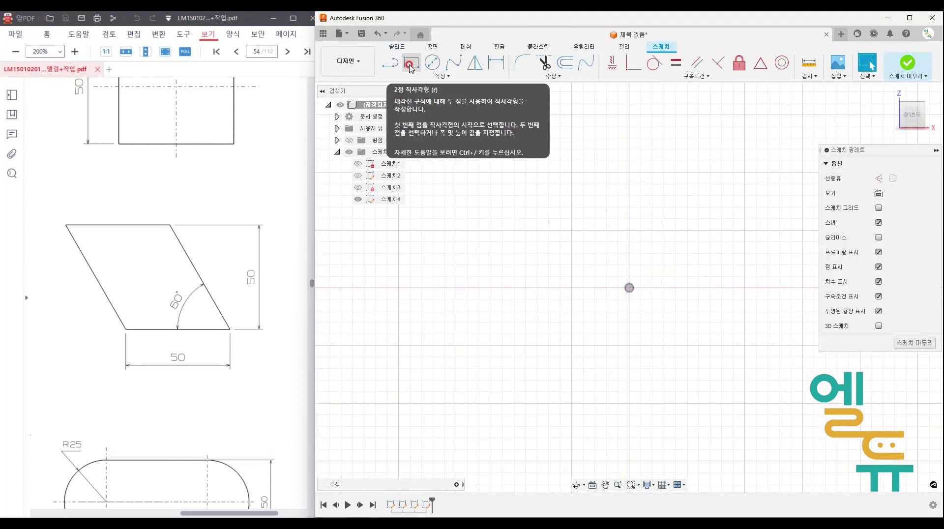
pyautogui.click(629, 288)
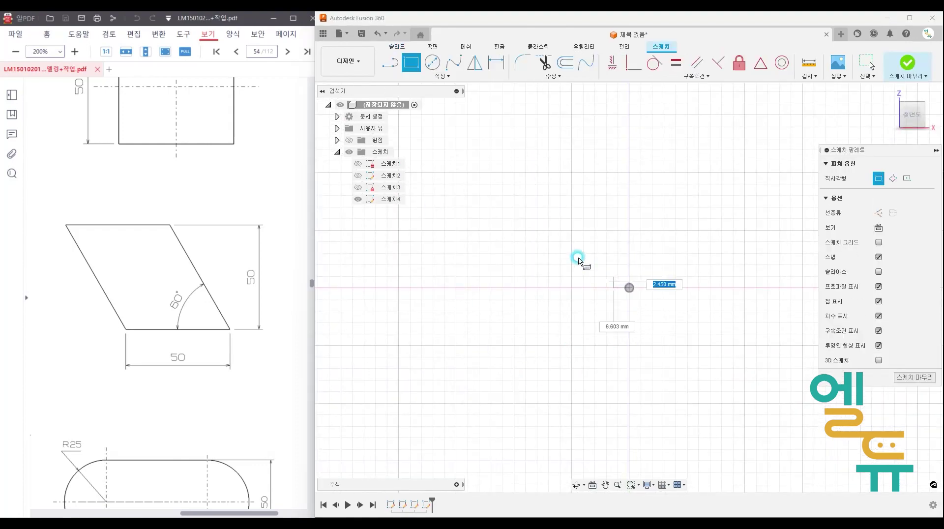
pyautogui.click(468, 184)
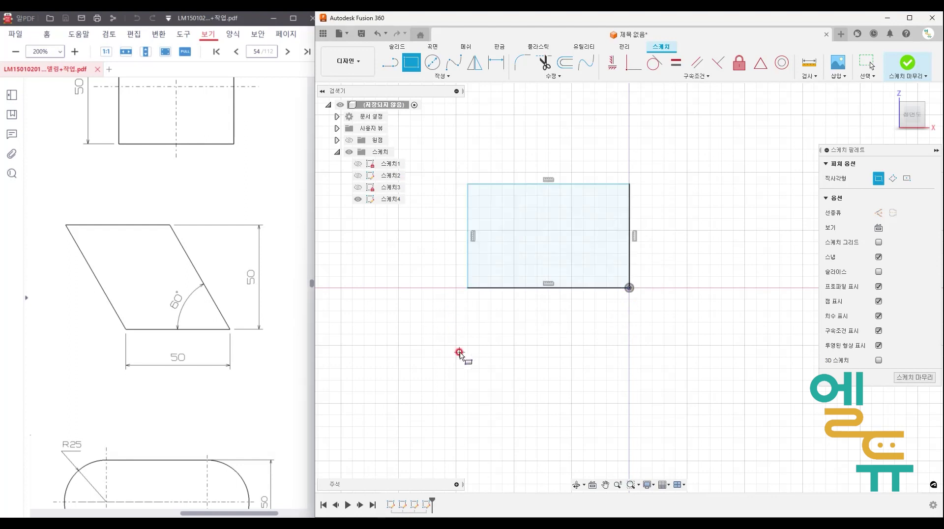
pyautogui.press('Escape')
pyautogui.moveTo(517, 363); pyautogui.dragTo(504, 366, button='middle')
pyautogui.click(251, 319)
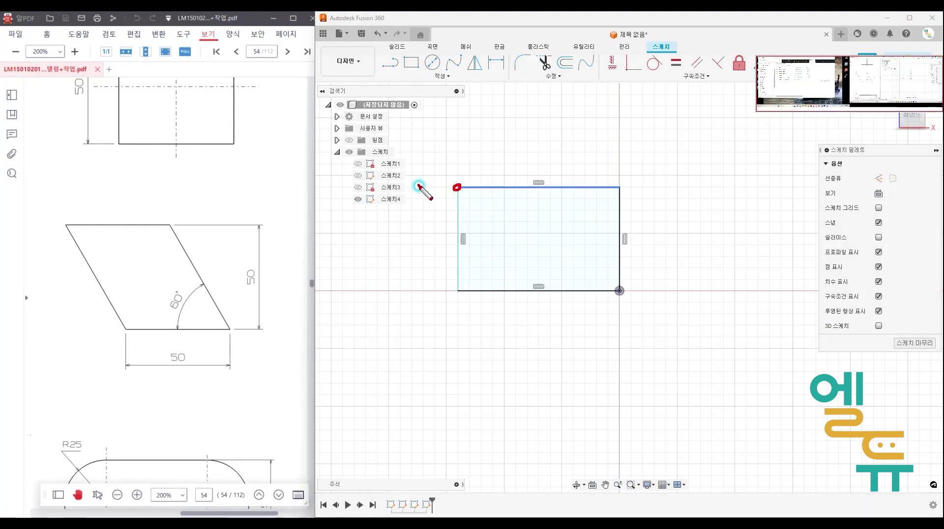
pyautogui.moveTo(419, 185)
pyautogui.mouseDown()
pyautogui.moveTo(489, 294)
pyautogui.moveTo(428, 184)
pyautogui.moveTo(544, 189)
pyautogui.moveTo(601, 248)
pyautogui.moveTo(622, 290)
pyautogui.moveTo(494, 283)
pyautogui.mouseUp()
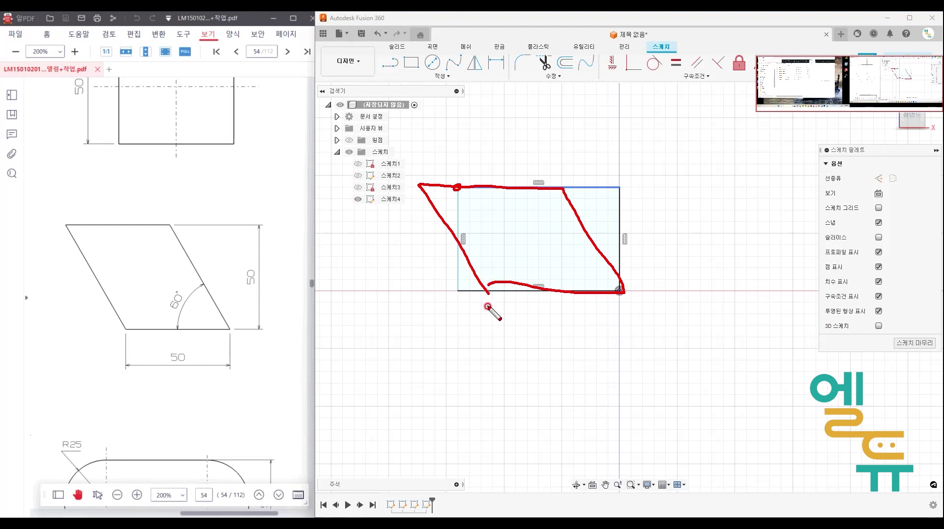
pyautogui.click(502, 323)
pyautogui.moveTo(498, 345); pyautogui.dragTo(490, 358, button='middle')
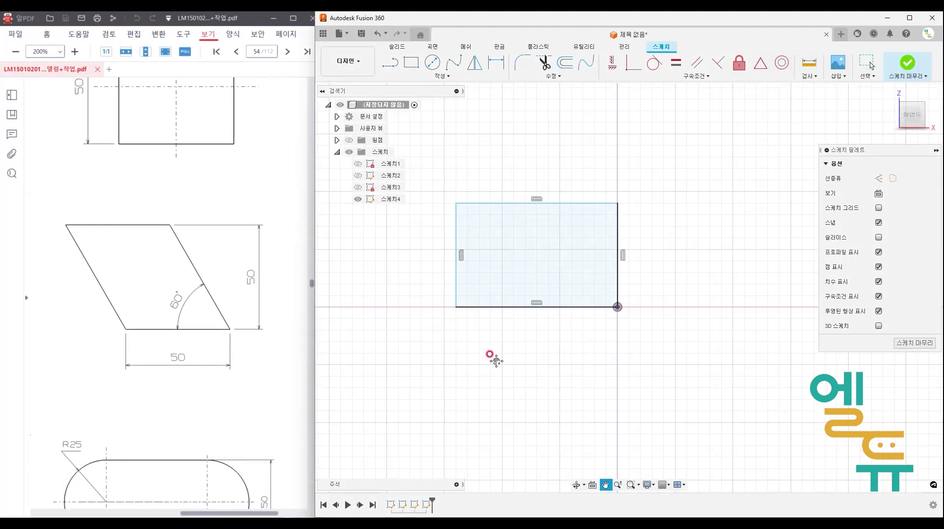
# Delete the vertical constraints from the rectangle's left and right sides.
pyautogui.click(479, 256)
pyautogui.click(462, 255)
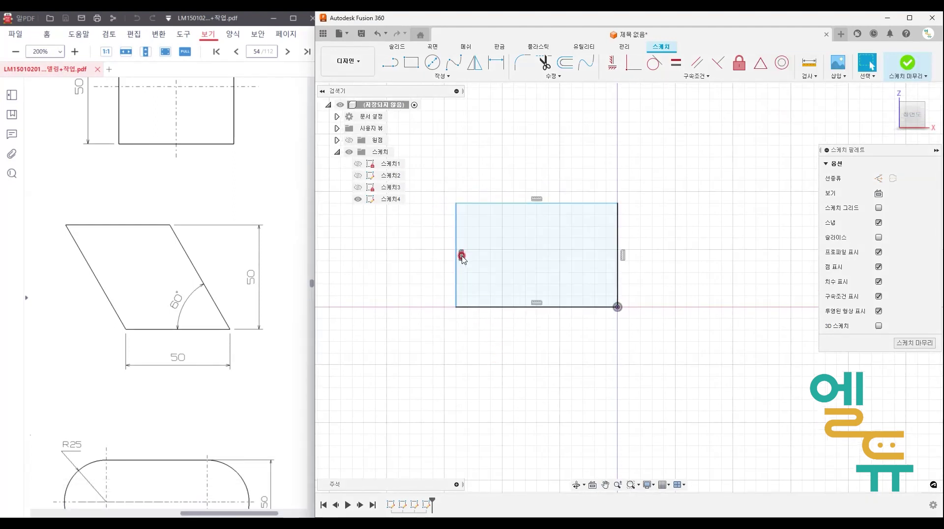
pyautogui.click(462, 256)
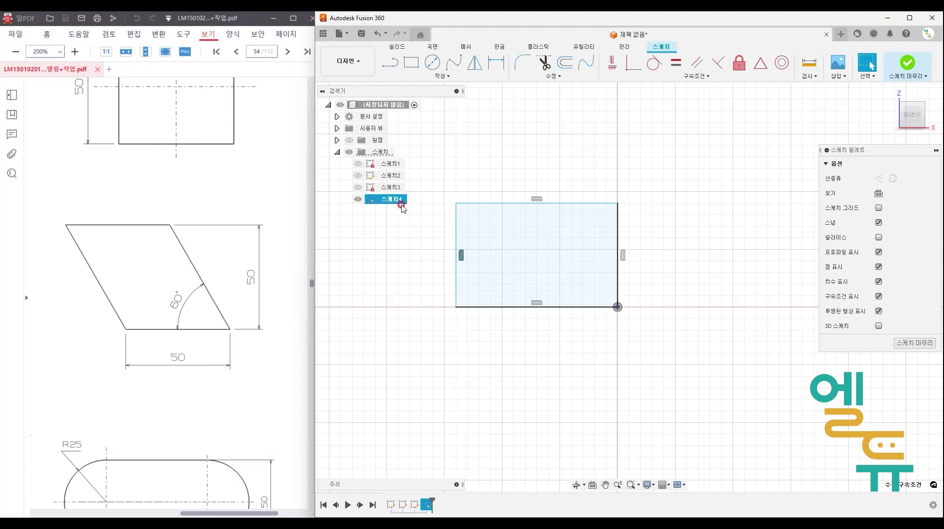
pyautogui.click(404, 276)
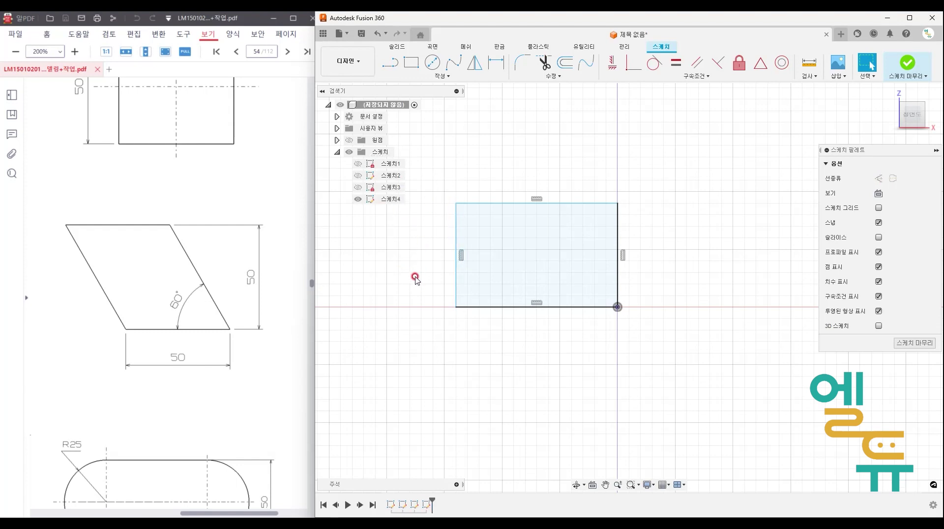
pyautogui.click(462, 256)
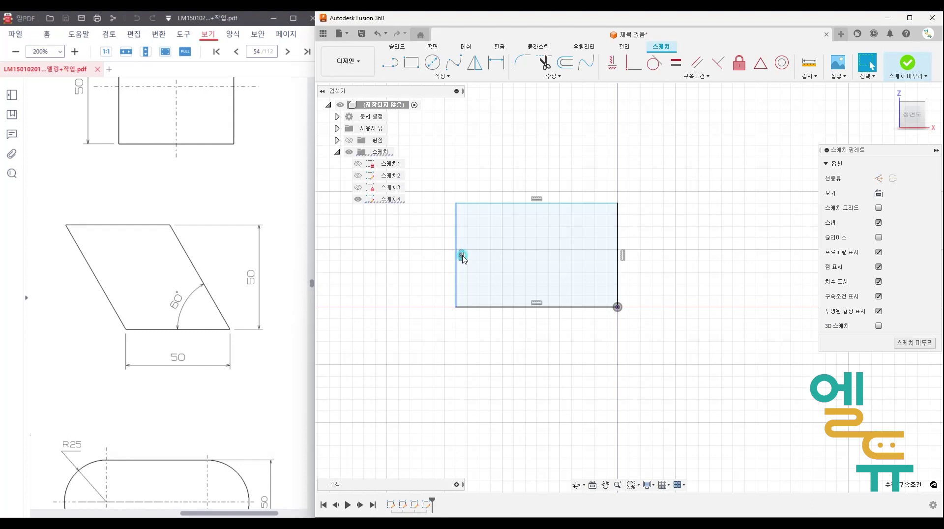
pyautogui.click(462, 255)
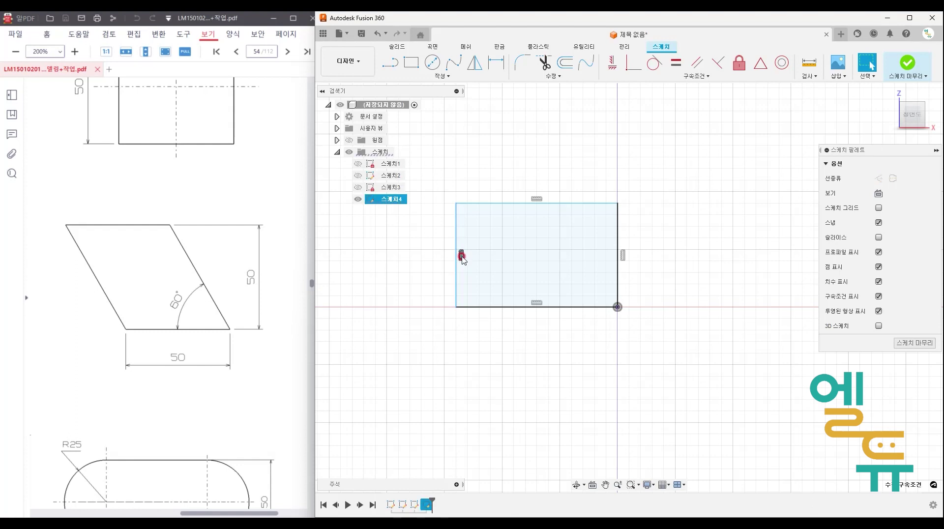
pyautogui.click(462, 255)
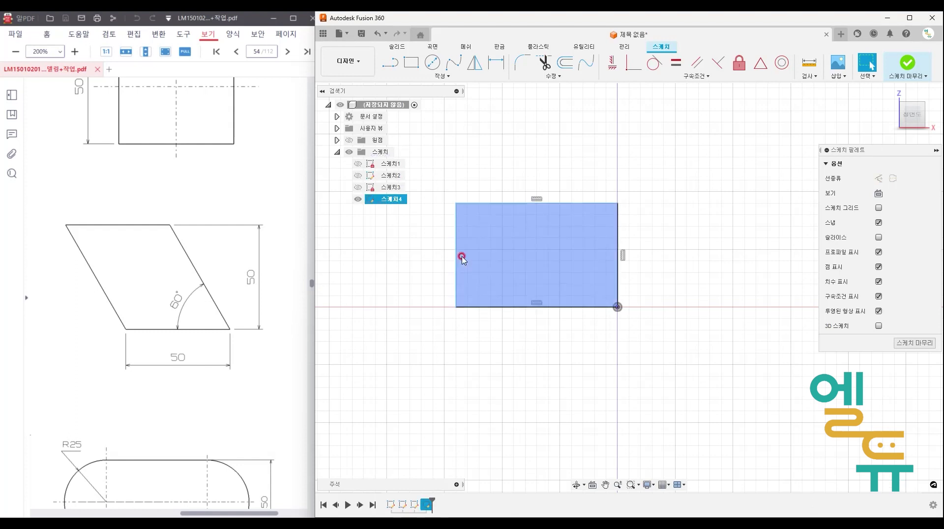
pyautogui.click(623, 256)
pyautogui.press('Delete')
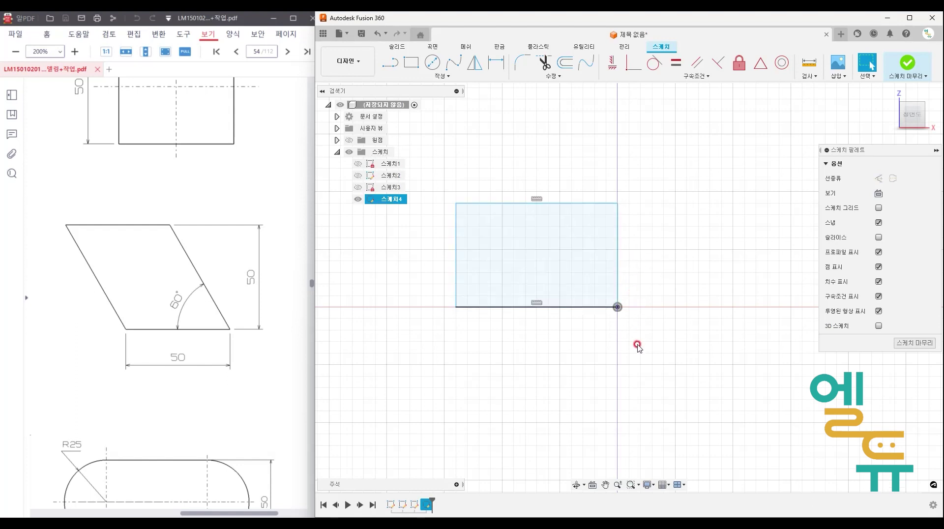
# Try slanting the rectangle by moving its two upper corners leftward one at a time, and undo both moves.
pyautogui.moveTo(579, 353); pyautogui.dragTo(589, 352, button='middle')
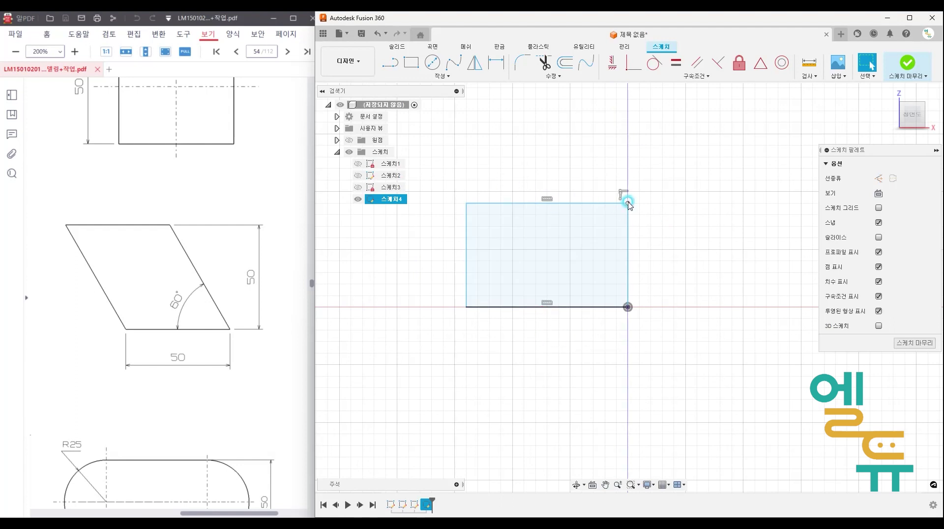
pyautogui.moveTo(629, 203); pyautogui.dragTo(571, 203)
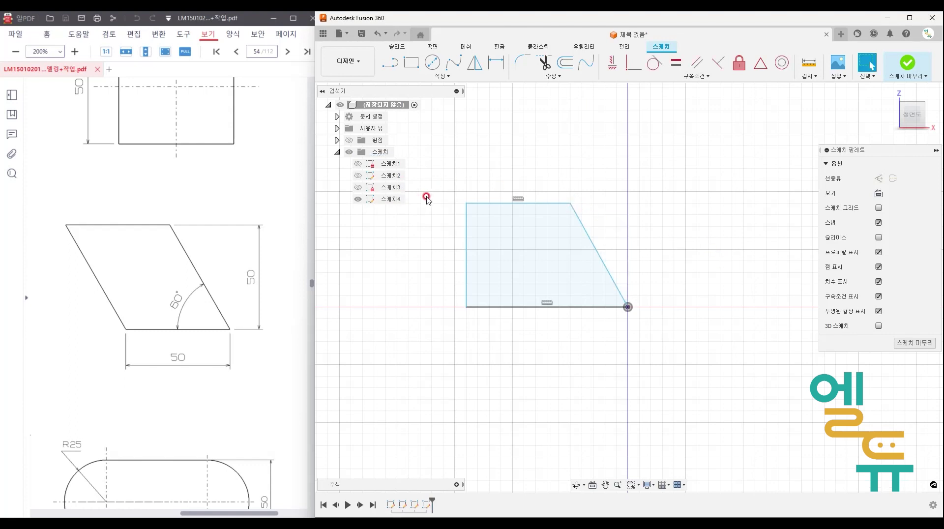
pyautogui.moveTo(467, 203); pyautogui.dragTo(422, 208)
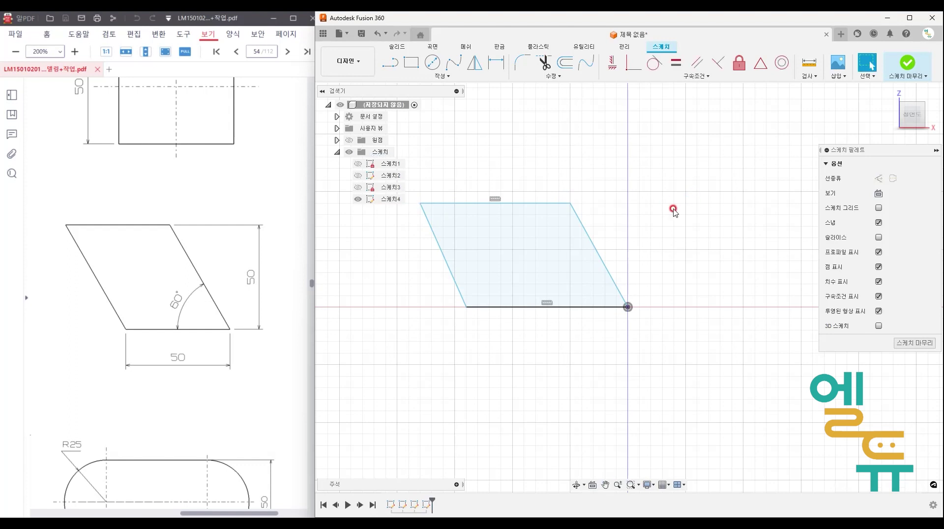
pyautogui.hotkey('ctrl', 'z')
pyautogui.hotkey('ctrl', 'z')
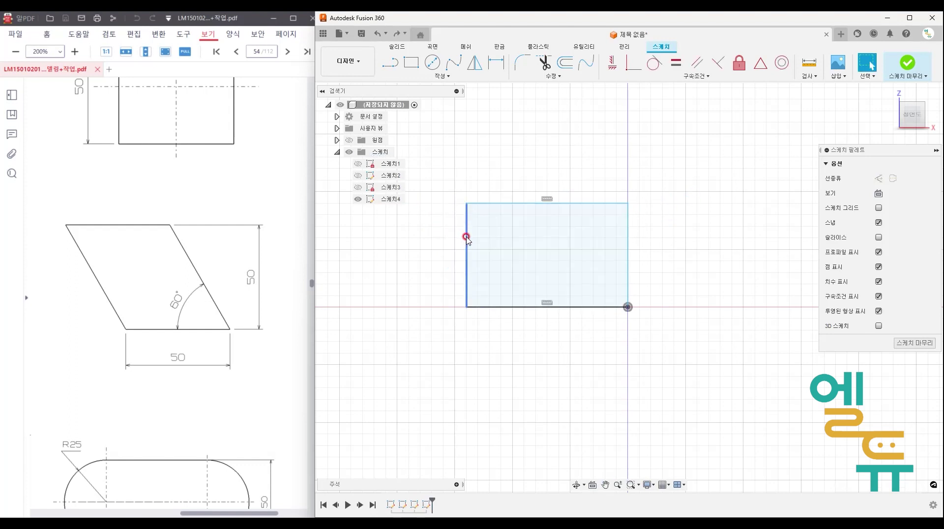
# Apply a Parallel constraint between the rectangle's left and right sides and move the upper-right corner leftward to form a slanted parallelogram.
pyautogui.click(698, 64)
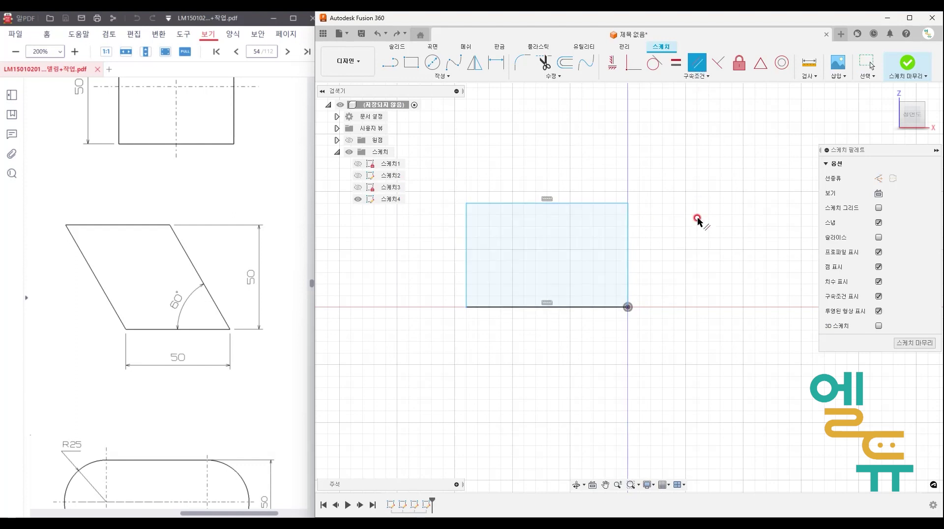
pyautogui.click(628, 227)
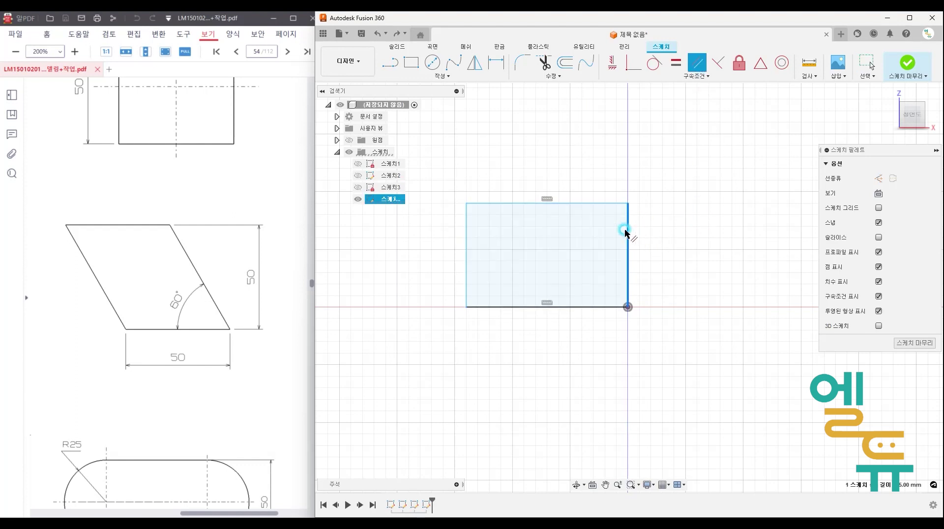
pyautogui.click(467, 235)
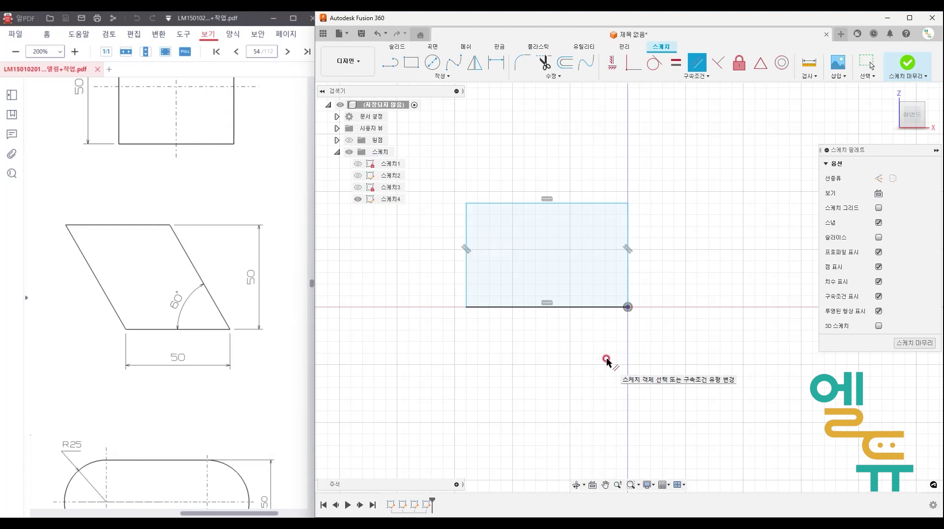
pyautogui.rightClick(662, 158)
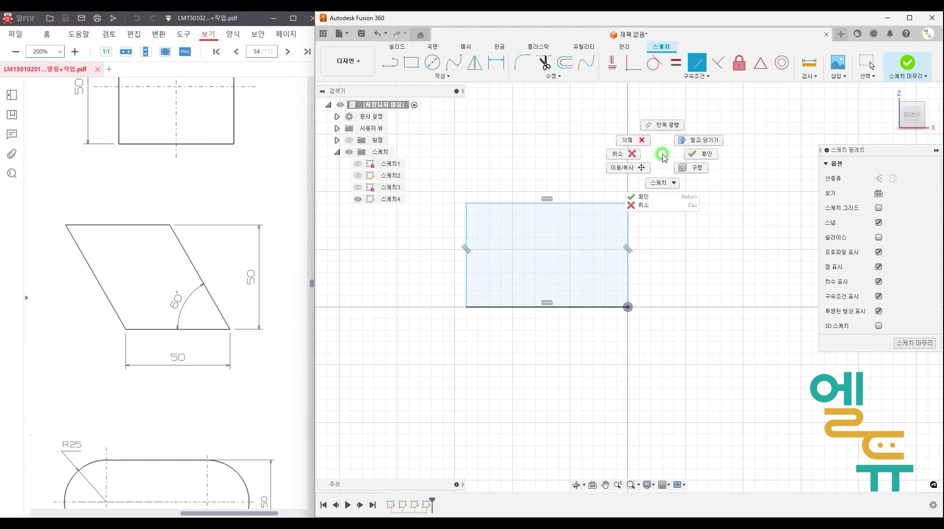
pyautogui.click(704, 156)
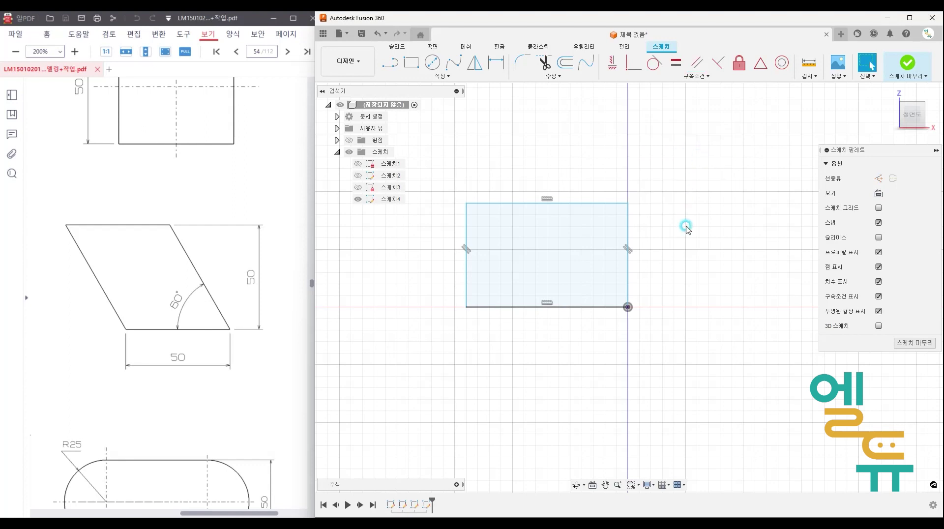
pyautogui.moveTo(630, 203); pyautogui.dragTo(569, 204)
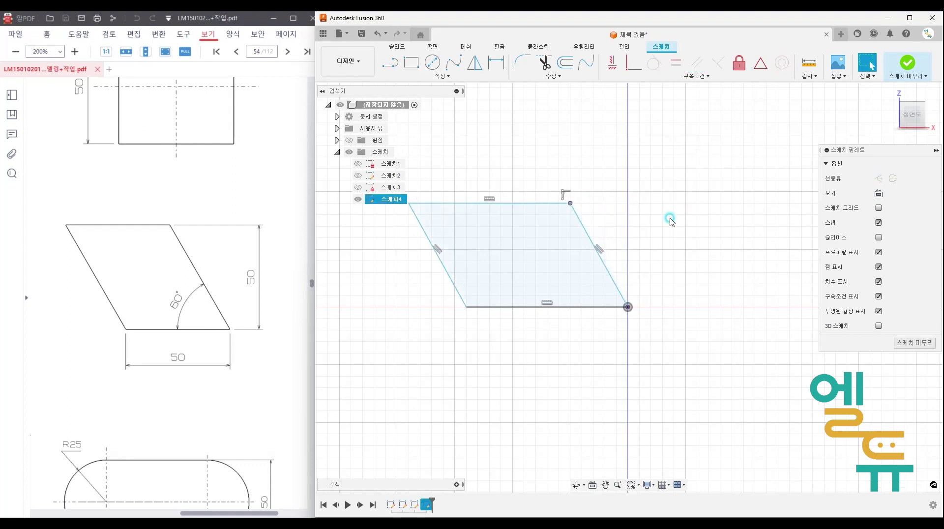
# Dimension the parallelogram's base as 50 mm and its vertical height as 50 mm.
pyautogui.moveTo(668, 217); pyautogui.dragTo(710, 221, button='middle')
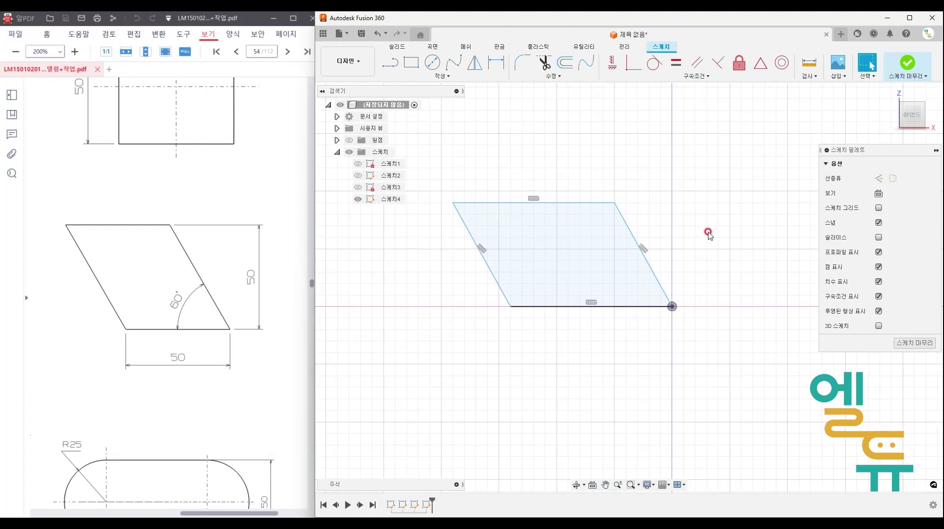
pyautogui.click(497, 62)
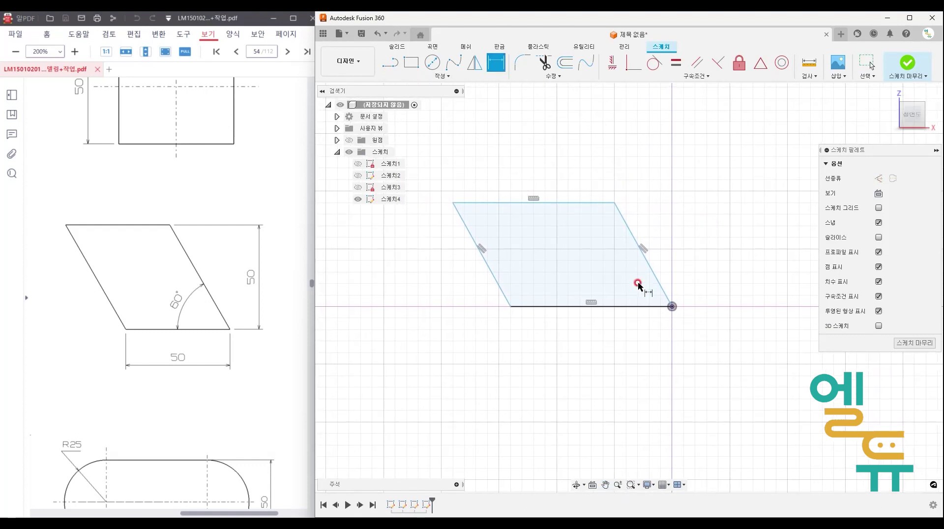
pyautogui.click(634, 306)
pyautogui.click(701, 358)
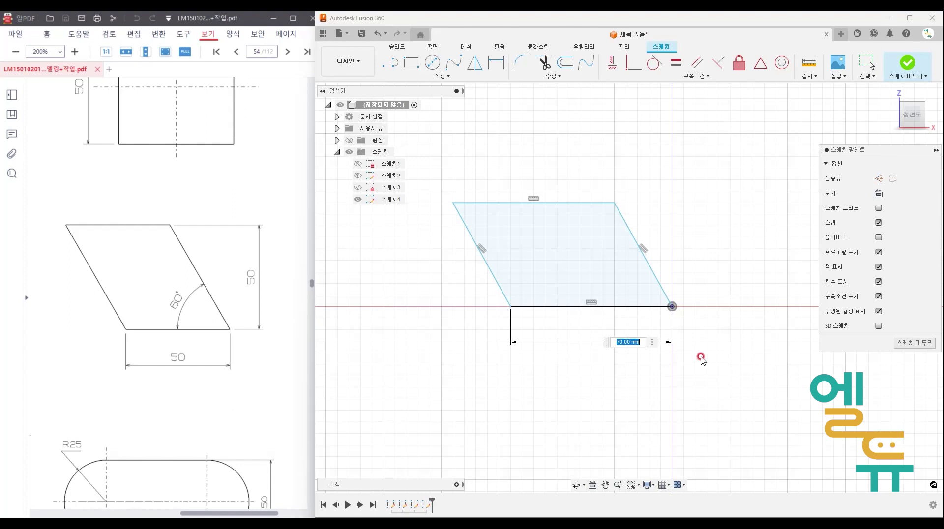
pyautogui.press('Return')
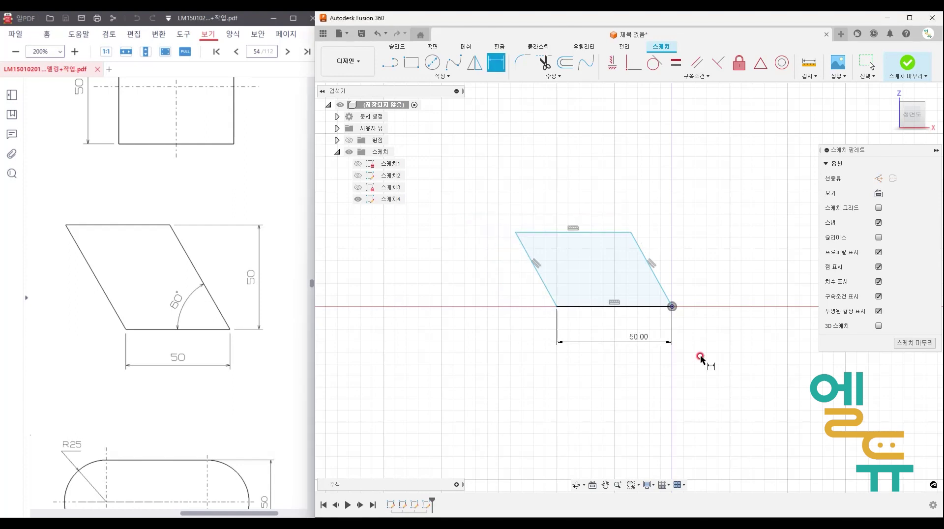
pyautogui.click(657, 278)
pyautogui.click(727, 298)
pyautogui.write('50')
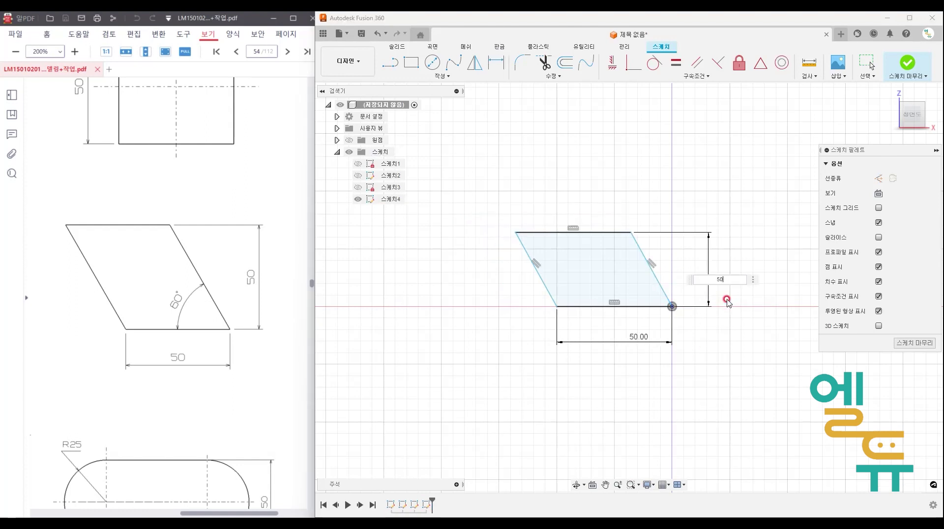
pyautogui.press('Return')
# Add a 60° angular dimension between the parallelogram's base and its right slanted side.
pyautogui.click(633, 306)
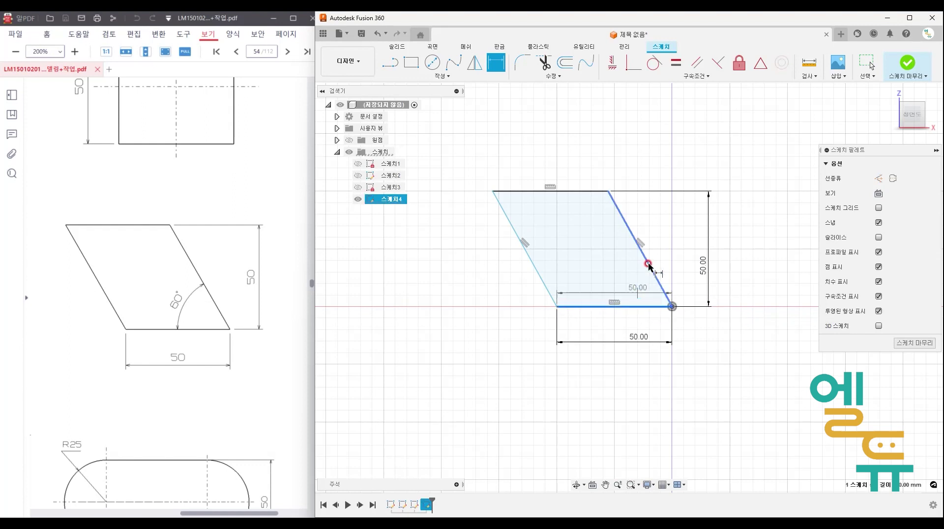
pyautogui.click(648, 266)
pyautogui.click(608, 272)
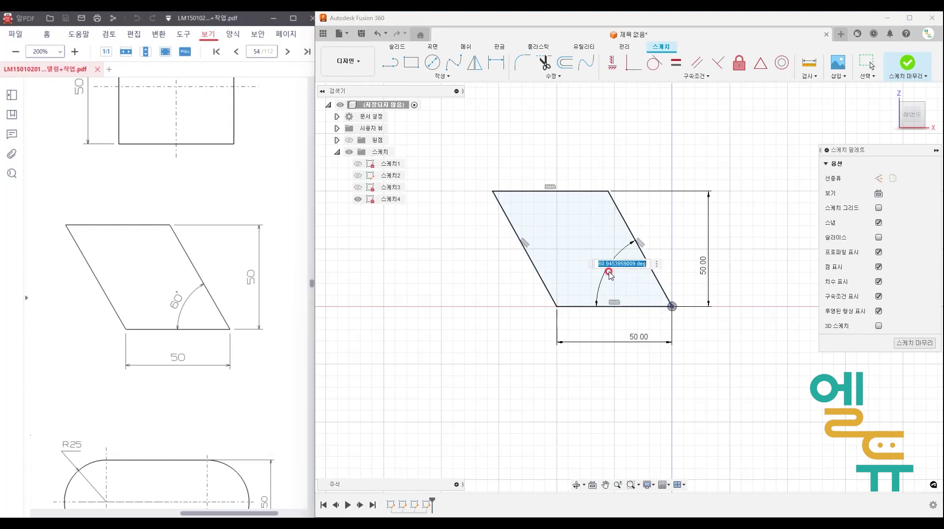
pyautogui.write('60')
pyautogui.press('Return')
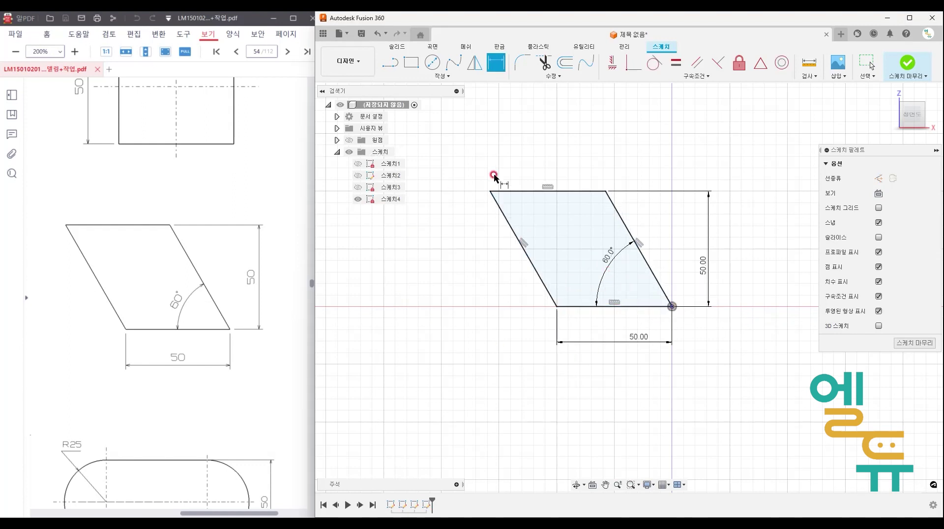
# Finish the parallelogram sketch and hide 스케치4.
pyautogui.click(907, 65)
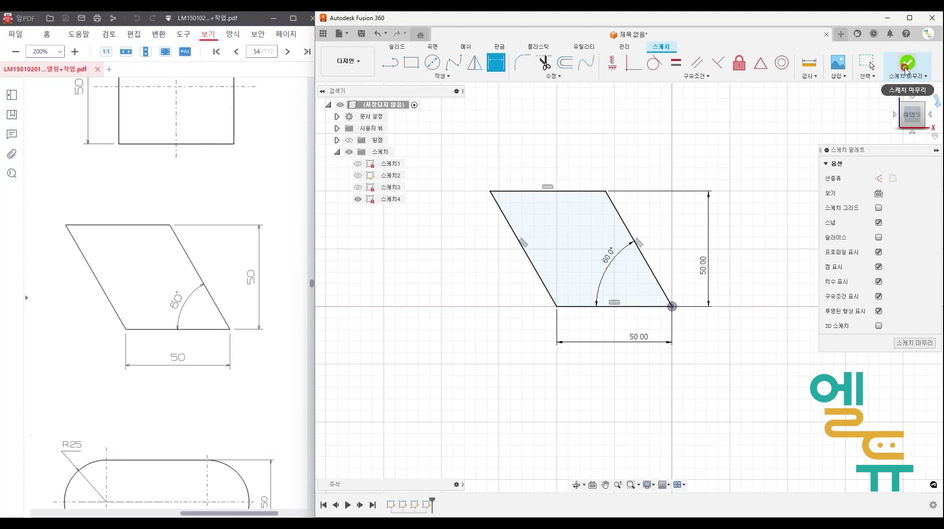
pyautogui.click(359, 201)
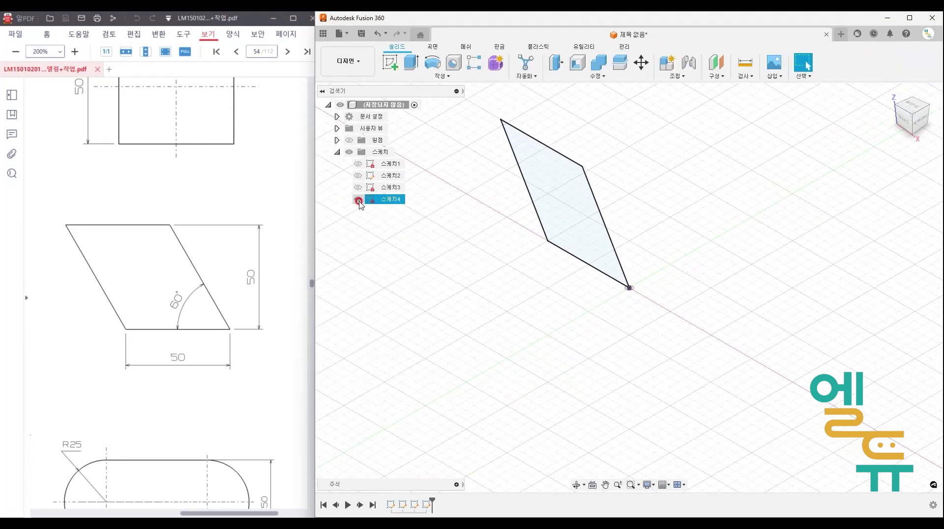
# Locate the 50 mm square with the R20 rounded corner and 45° cut corner in the PDF and examine its dimensions.
pyautogui.click(180, 295)
pyautogui.moveTo(180, 294); pyautogui.dragTo(275, 191)
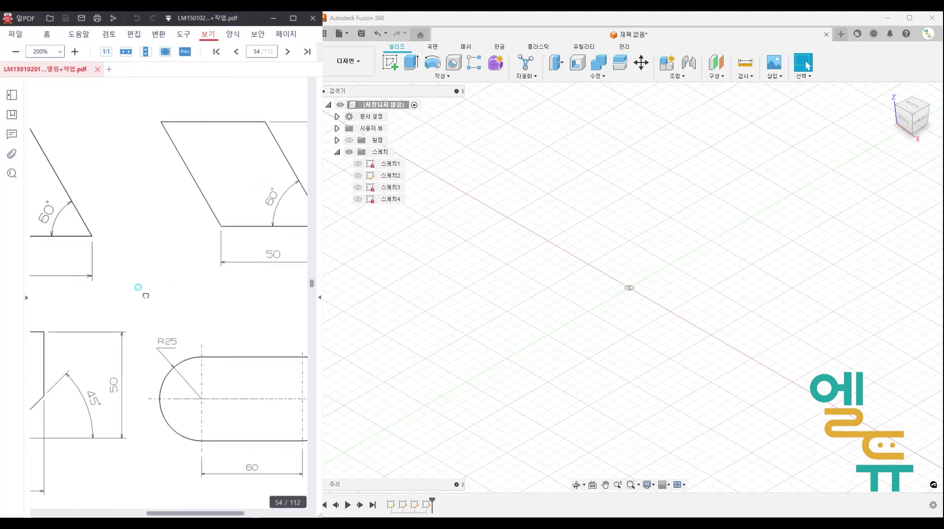
pyautogui.moveTo(145, 295); pyautogui.dragTo(183, 263)
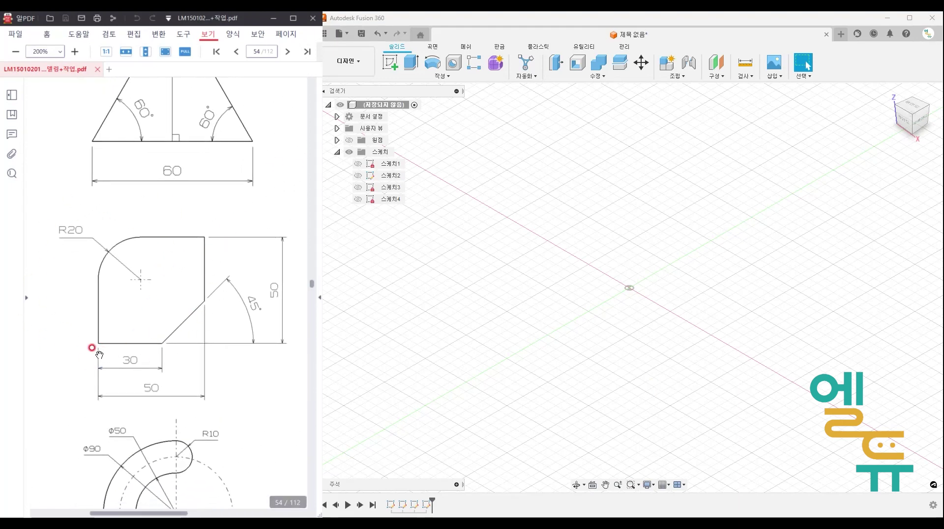
pyautogui.hotkey('ctrl', '2')
pyautogui.moveTo(101, 348)
pyautogui.mouseDown()
pyautogui.moveTo(94, 344)
pyautogui.moveTo(103, 340)
pyautogui.mouseUp()
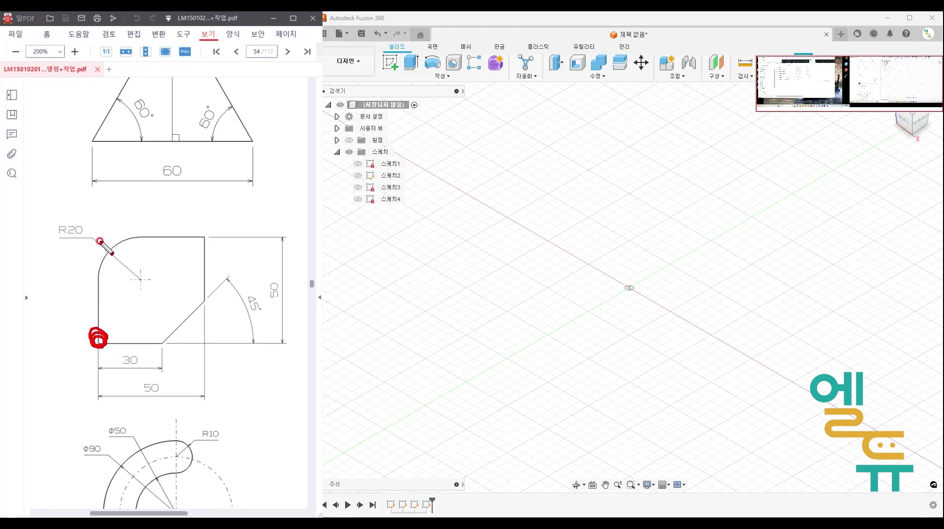
pyautogui.moveTo(100, 238)
pyautogui.mouseDown()
pyautogui.moveTo(100, 320)
pyautogui.moveTo(119, 342)
pyautogui.moveTo(192, 341)
pyautogui.moveTo(204, 236)
pyautogui.moveTo(101, 234)
pyautogui.mouseUp()
pyautogui.moveTo(146, 240)
pyautogui.mouseDown()
pyautogui.moveTo(128, 243)
pyautogui.moveTo(107, 287)
pyautogui.mouseUp()
pyautogui.moveTo(210, 301); pyautogui.dragTo(165, 343)
pyautogui.press('Escape')
pyautogui.click(294, 289)
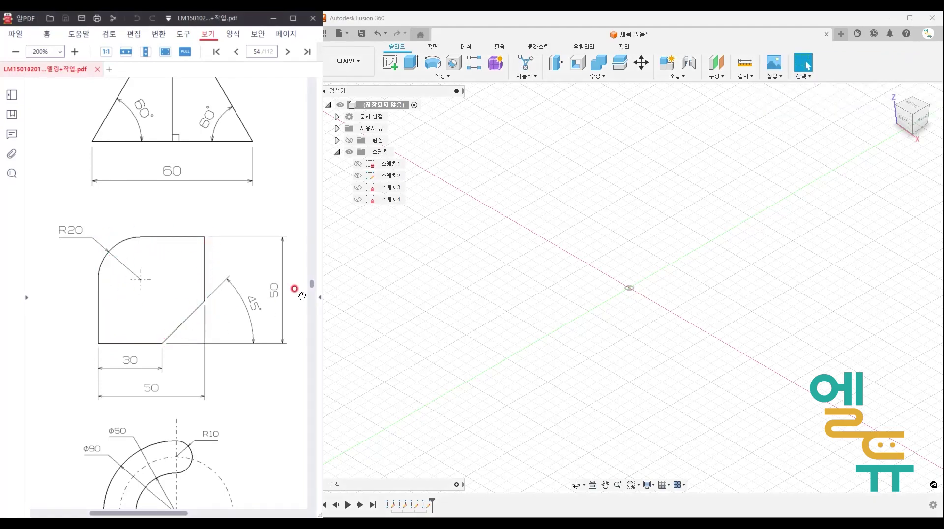
# Start a sketch on the front XZ plane and draw a two-point rectangle about 57 mm wide up and right from the origin.
pyautogui.click(472, 253)
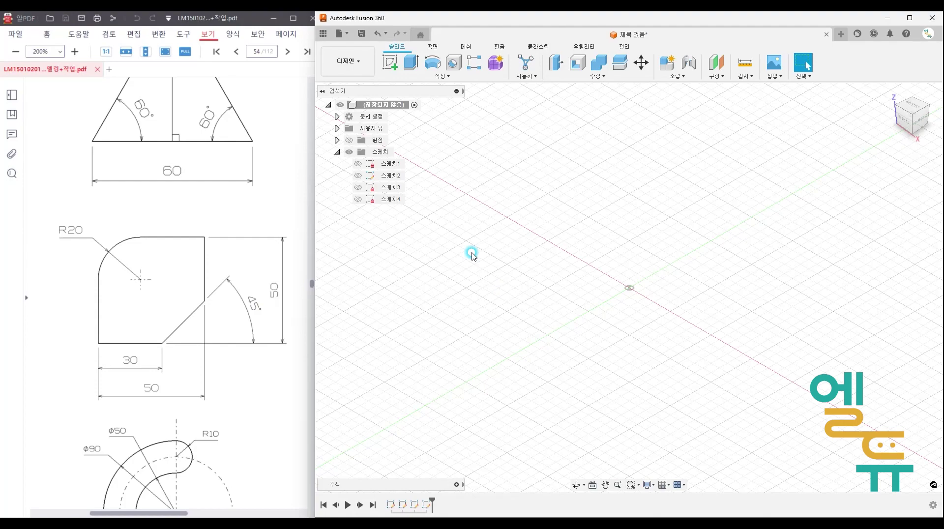
pyautogui.click(391, 63)
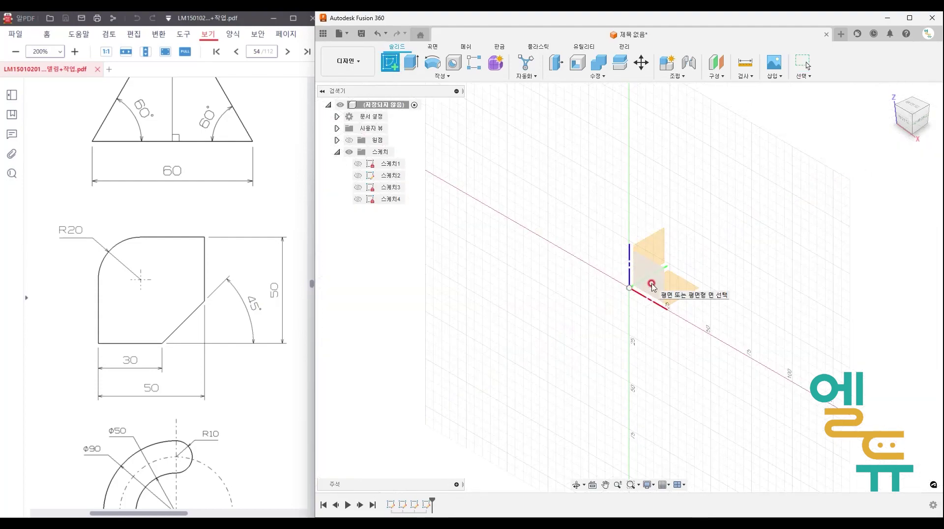
pyautogui.click(650, 289)
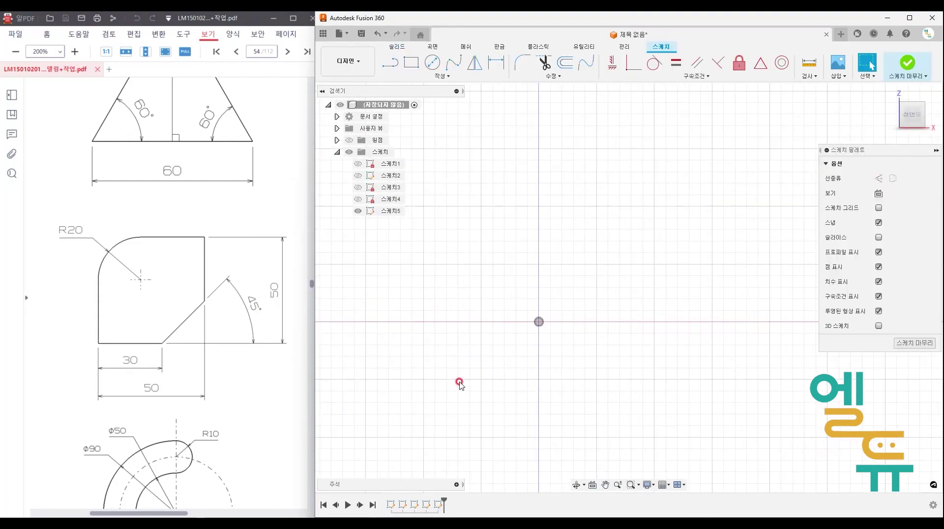
pyautogui.click(414, 69)
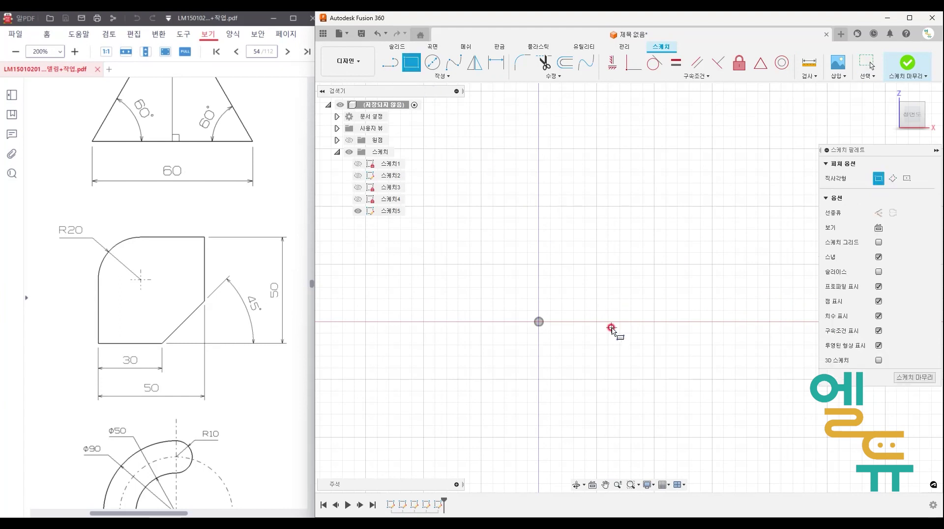
pyautogui.click(539, 323)
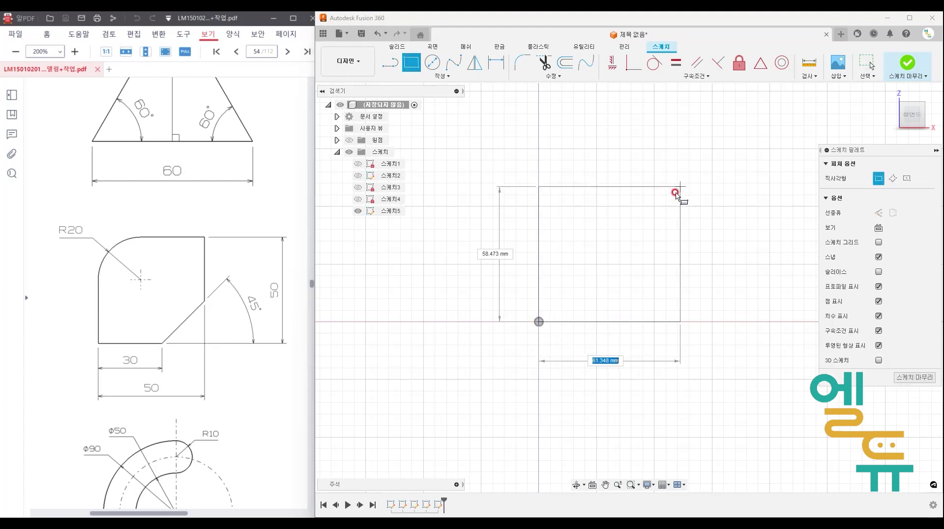
pyautogui.click(671, 199)
pyautogui.moveTo(704, 387); pyautogui.dragTo(682, 390, button='middle')
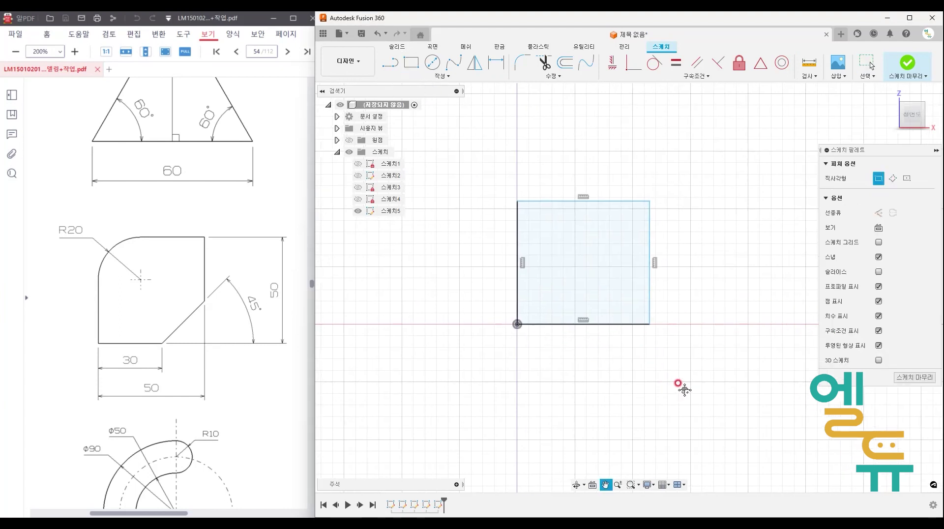
pyautogui.press('r')
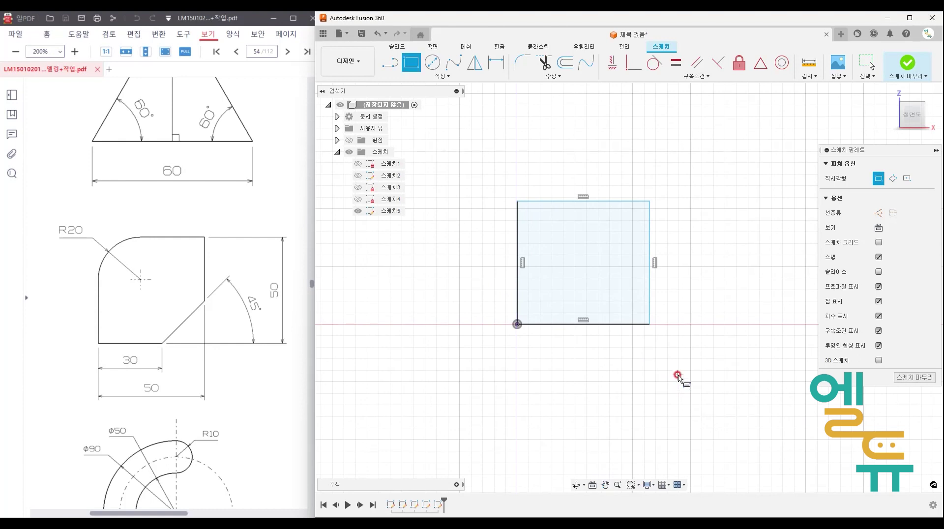
# Dimension the rectangle's bottom side as 50 mm.
pyautogui.click(500, 70)
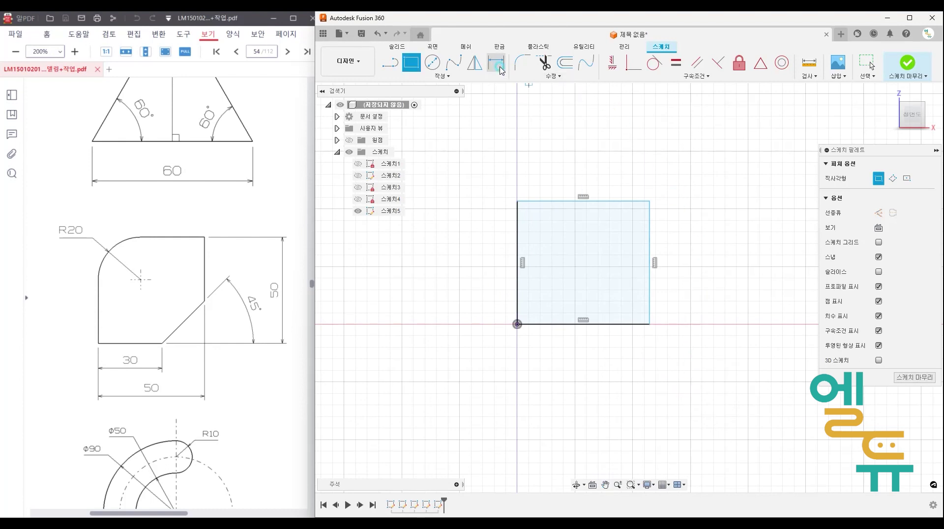
pyautogui.click(611, 326)
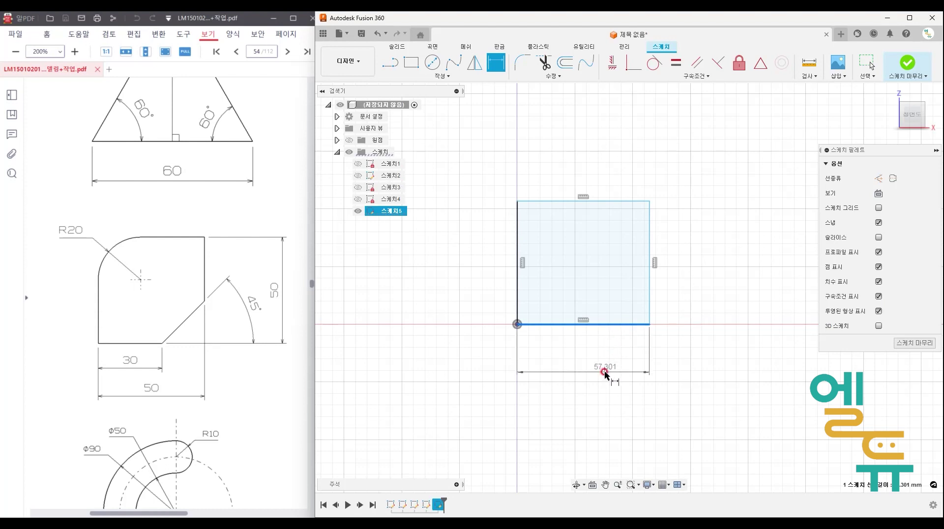
pyautogui.click(605, 392)
pyautogui.write('50')
pyautogui.press('Return')
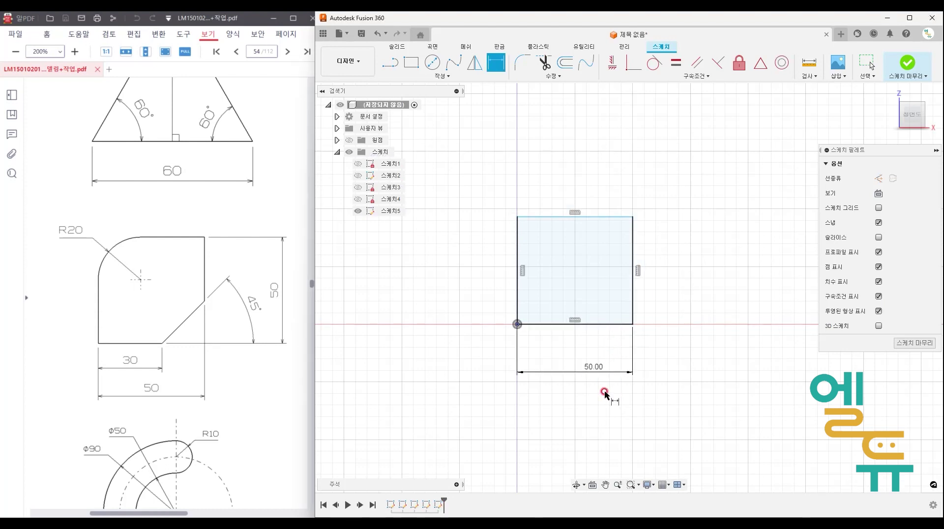
pyautogui.click(634, 294)
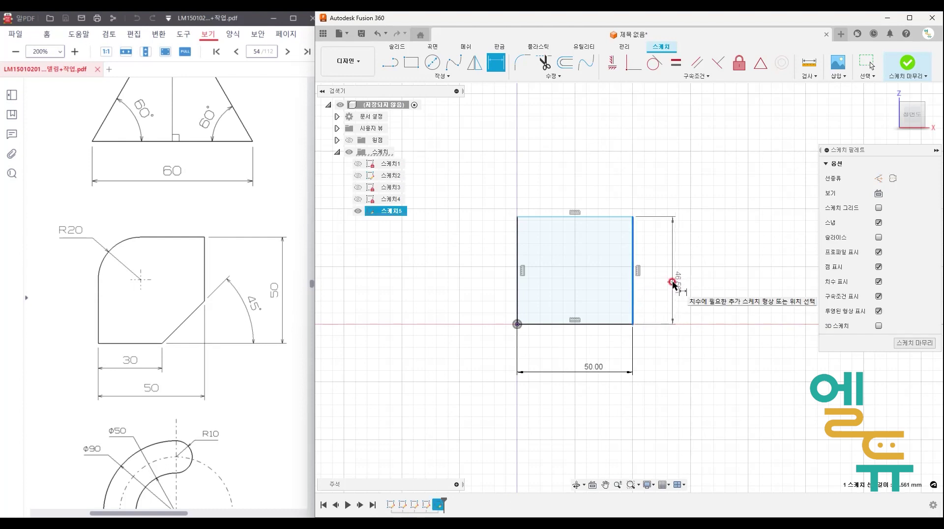
pyautogui.click(673, 283)
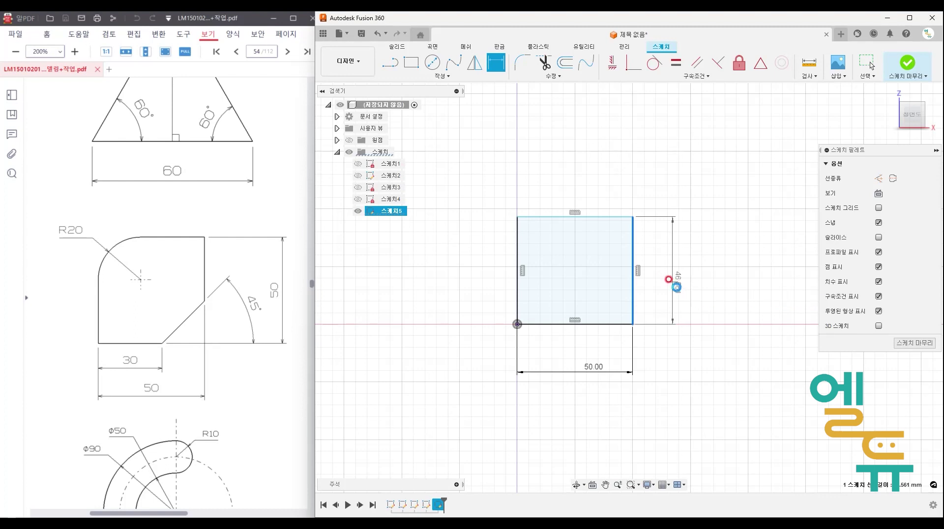
pyautogui.press('Escape')
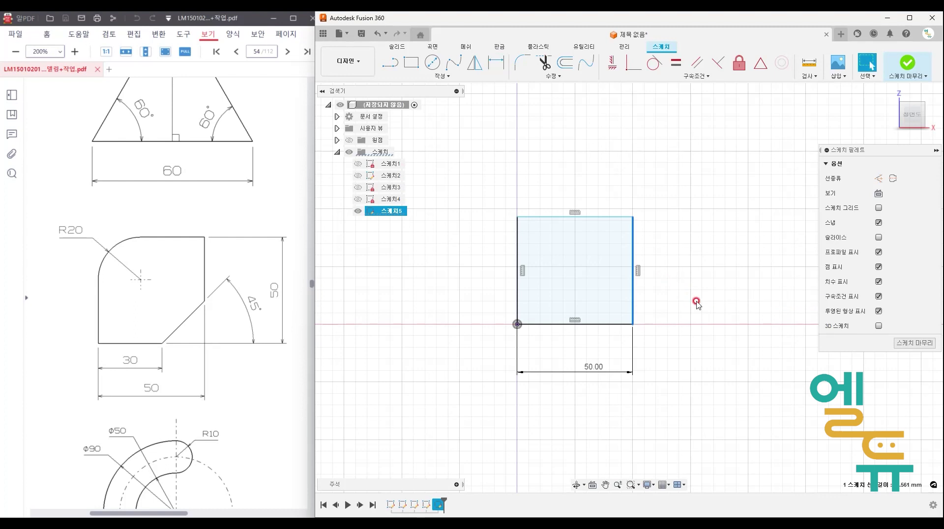
# Apply an Equal constraint between the rectangle's right side and its bottom side.
pyautogui.click(677, 65)
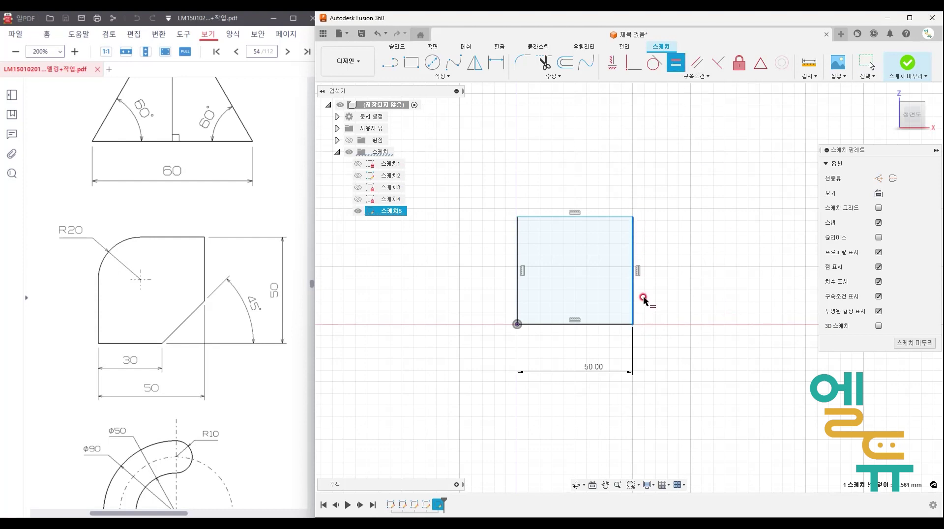
pyautogui.click(609, 325)
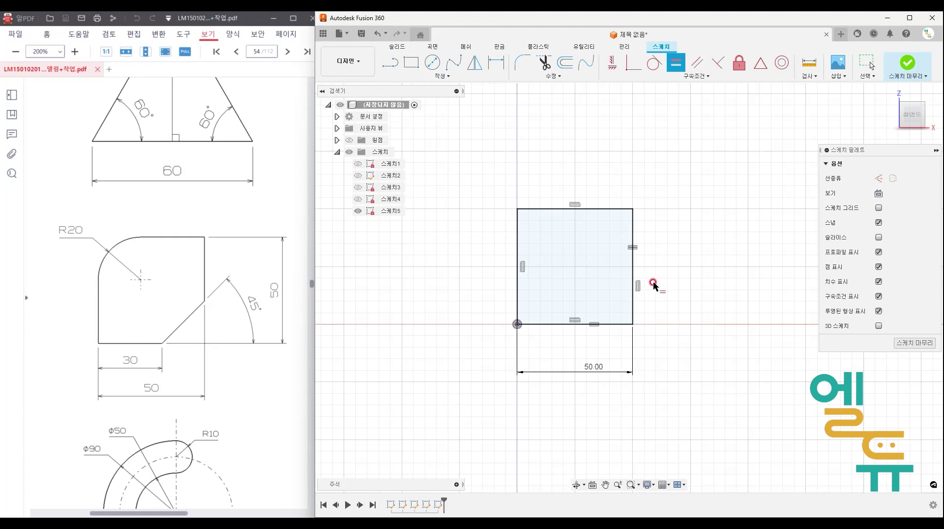
pyautogui.press('Escape')
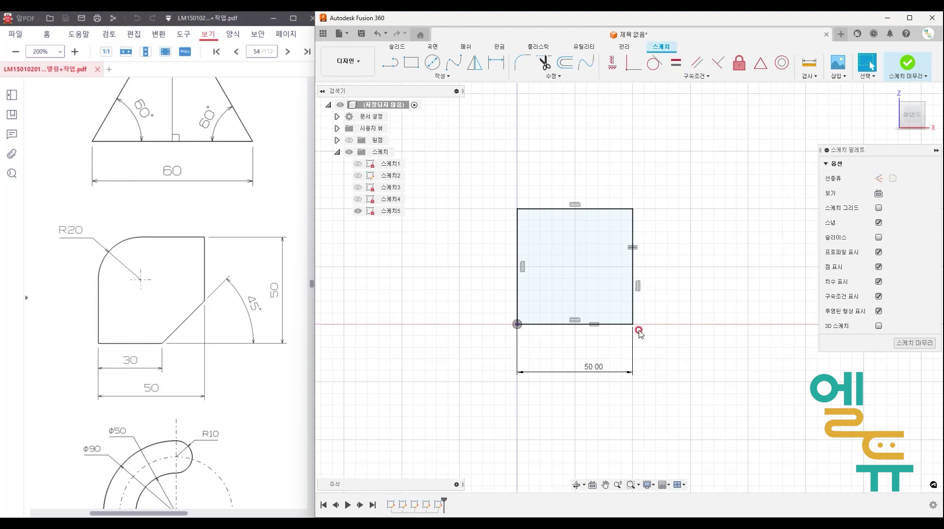
# Try to add a height dimension to the square's right side and decline creating a driven dimension instead.
pyautogui.press('d')
pyautogui.click(634, 238)
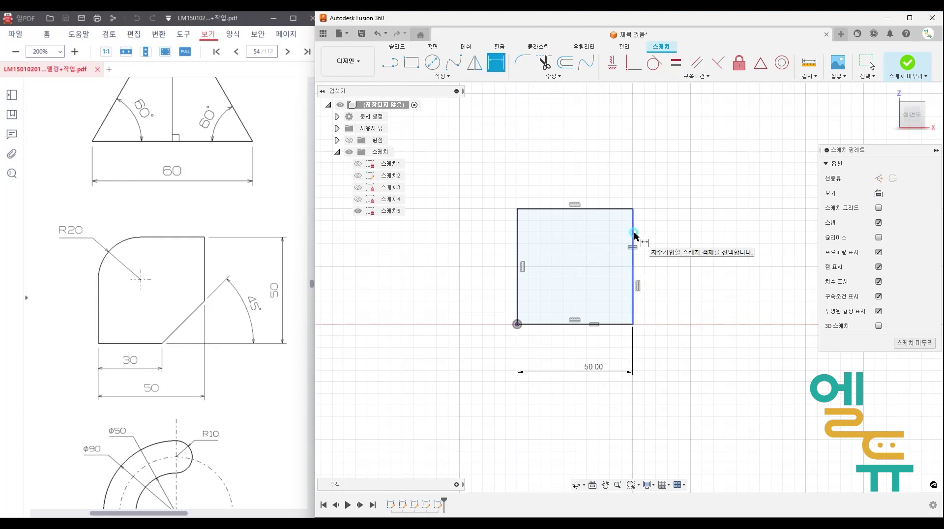
pyautogui.click(667, 274)
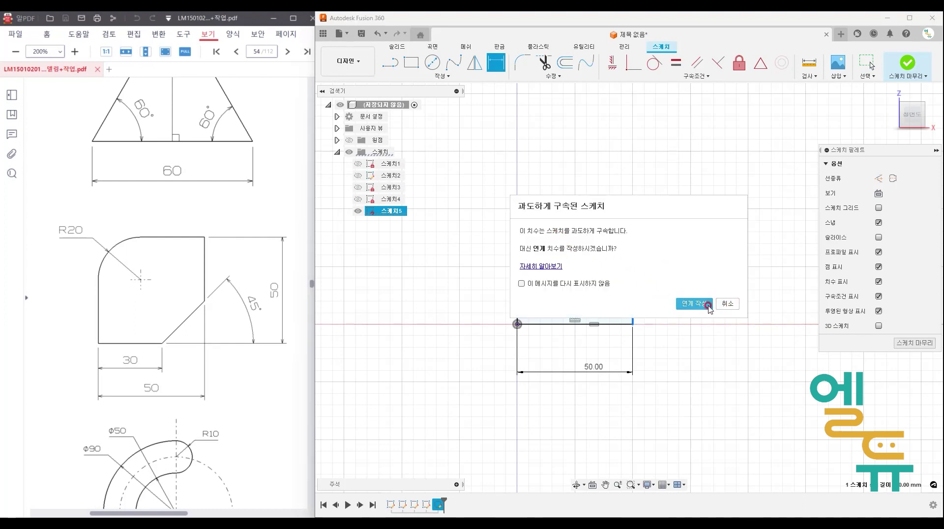
pyautogui.click(729, 304)
pyautogui.moveTo(693, 358); pyautogui.dragTo(682, 359, button='middle')
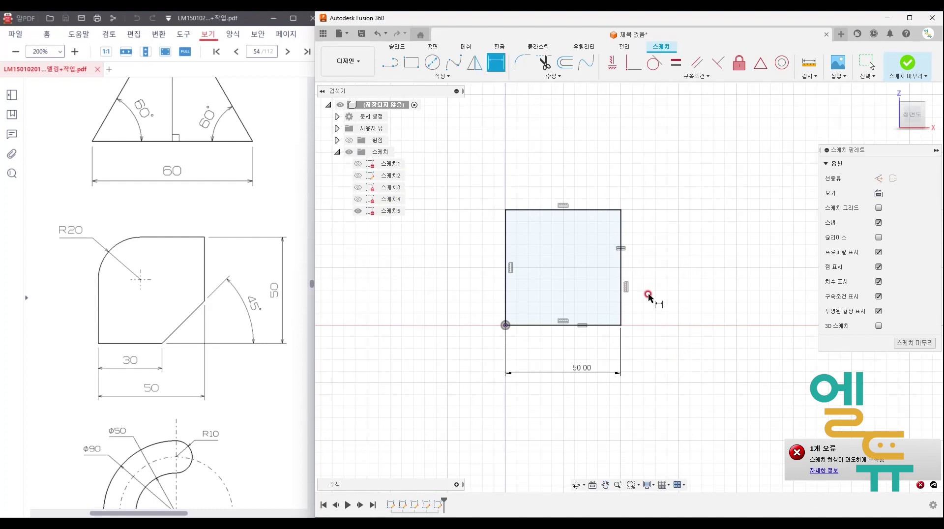
pyautogui.moveTo(529, 212); pyautogui.dragTo(503, 238)
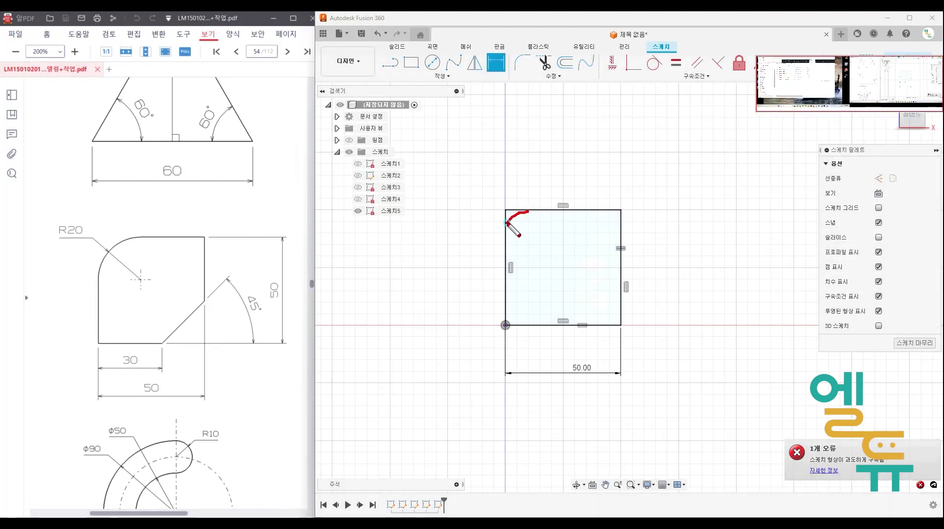
pyautogui.moveTo(598, 325)
pyautogui.mouseDown()
pyautogui.moveTo(627, 299)
pyautogui.moveTo(596, 316)
pyautogui.moveTo(613, 295)
pyautogui.mouseUp()
pyautogui.press('Escape')
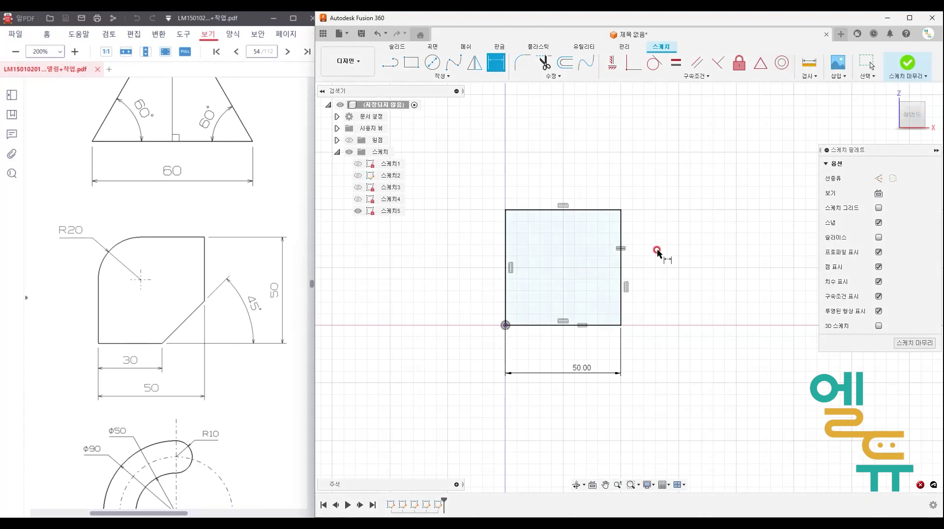
# Fillet the square's upper-left corner with a 20 mm radius.
pyautogui.click(558, 78)
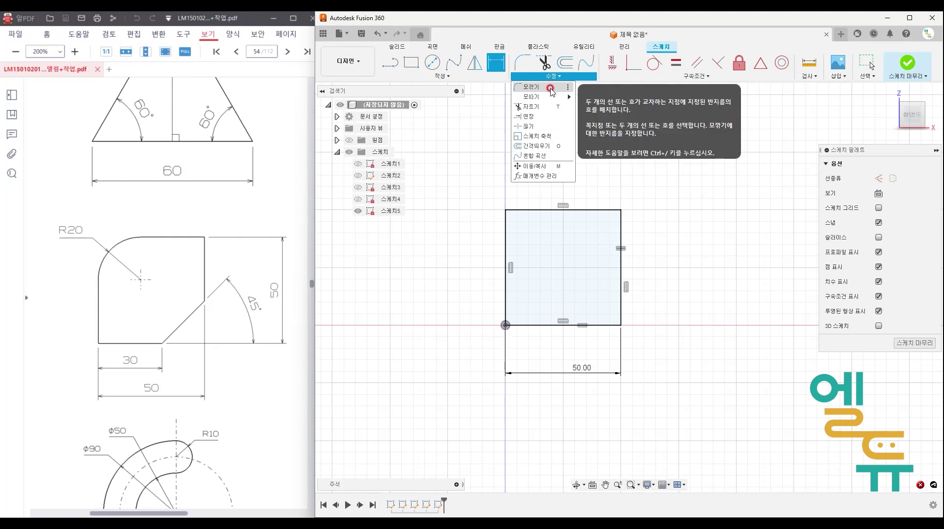
pyautogui.click(550, 89)
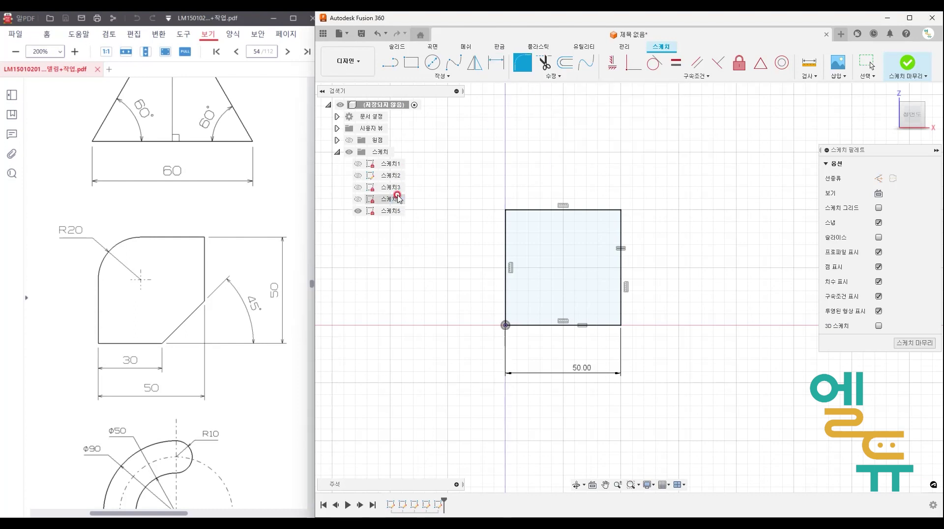
pyautogui.click(507, 211)
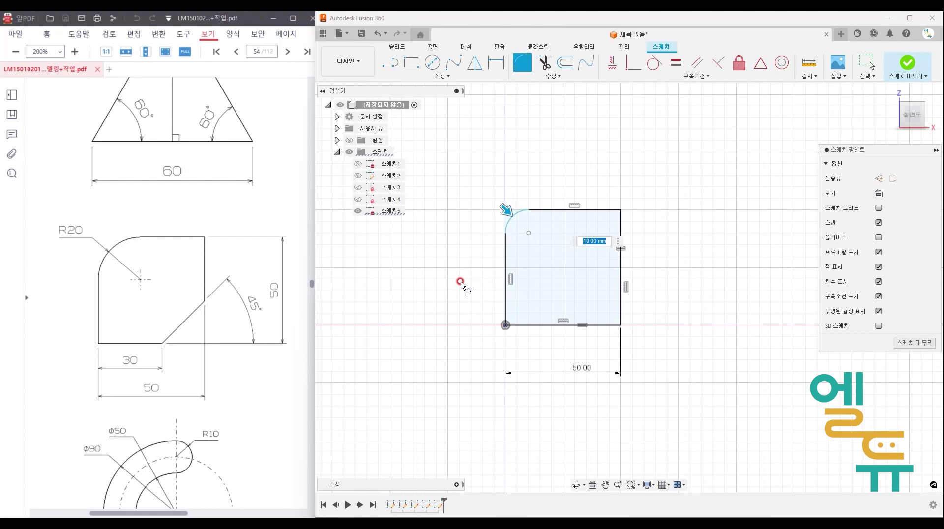
pyautogui.write('20')
pyautogui.press('Return')
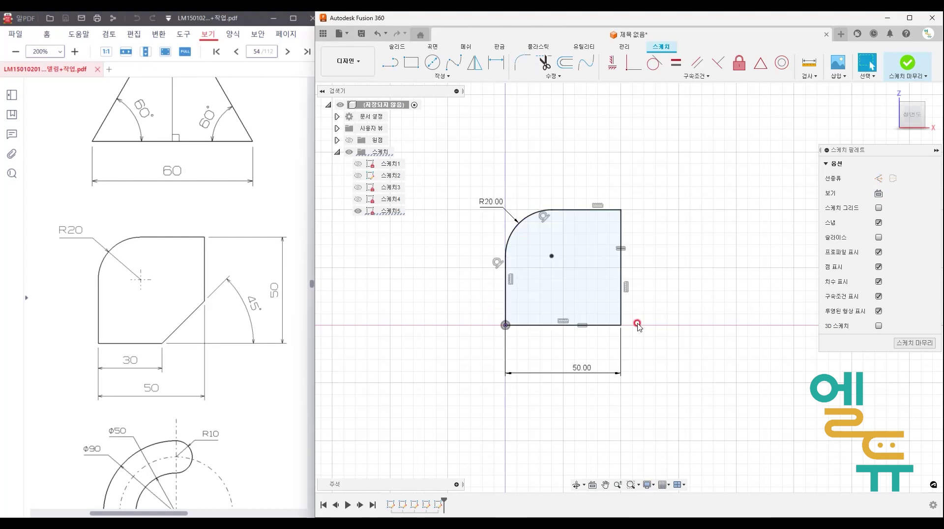
pyautogui.moveTo(664, 352); pyautogui.dragTo(663, 346, button='middle')
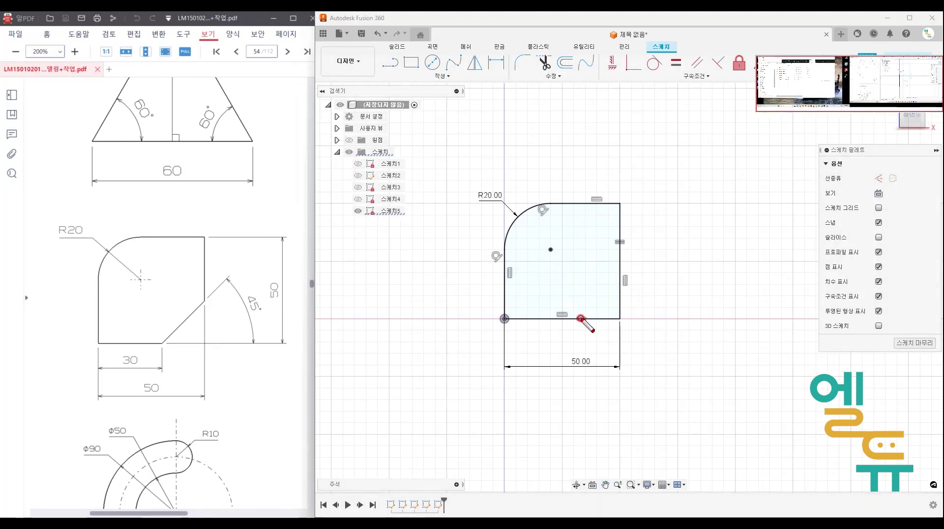
# Examine the chamfered corner in the PDF drawing, comparing the 50 and 30 dimensions and the 45° angle to work out its leg lengths.
pyautogui.moveTo(580, 320)
pyautogui.mouseDown()
pyautogui.moveTo(622, 314)
pyautogui.moveTo(619, 306)
pyautogui.moveTo(579, 318)
pyautogui.moveTo(617, 320)
pyautogui.moveTo(621, 281)
pyautogui.mouseUp()
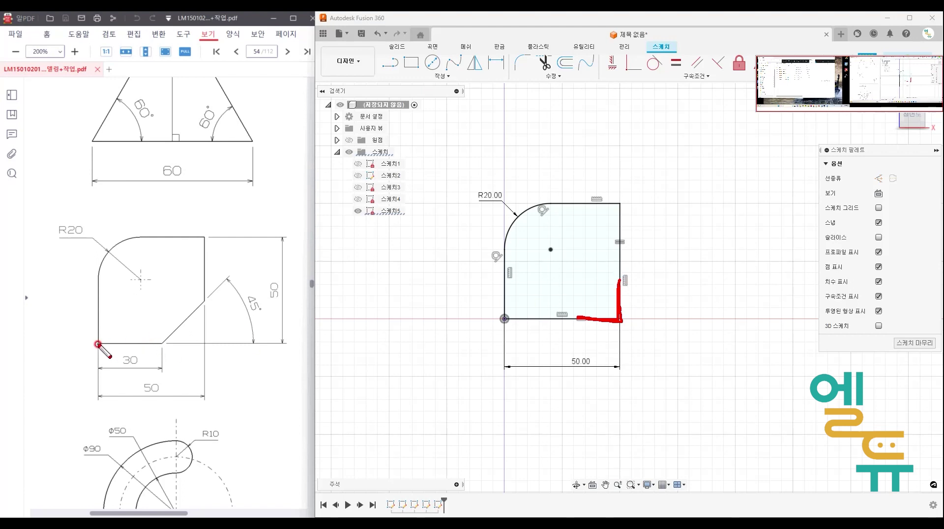
pyautogui.moveTo(99, 344)
pyautogui.mouseDown()
pyautogui.moveTo(155, 344)
pyautogui.moveTo(191, 328)
pyautogui.moveTo(203, 340)
pyautogui.moveTo(178, 348)
pyautogui.moveTo(192, 346)
pyautogui.moveTo(205, 302)
pyautogui.mouseUp()
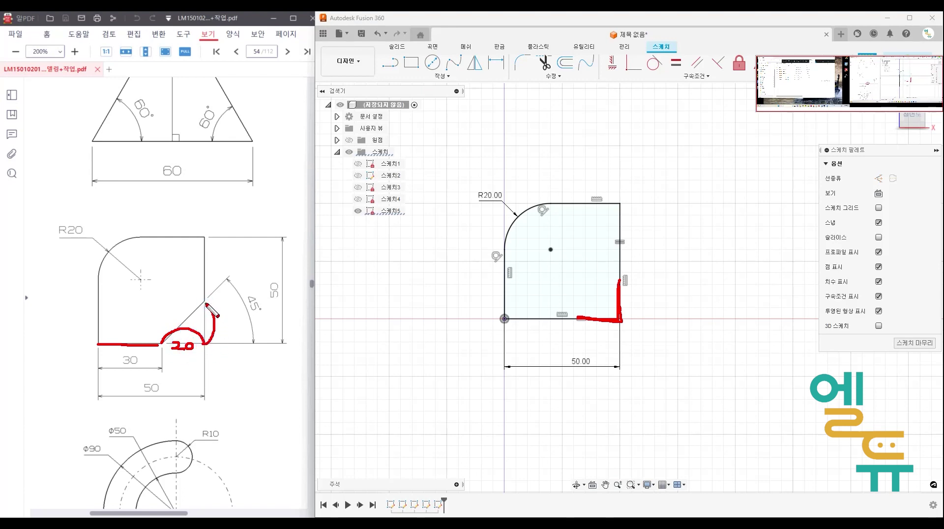
pyautogui.click(191, 330)
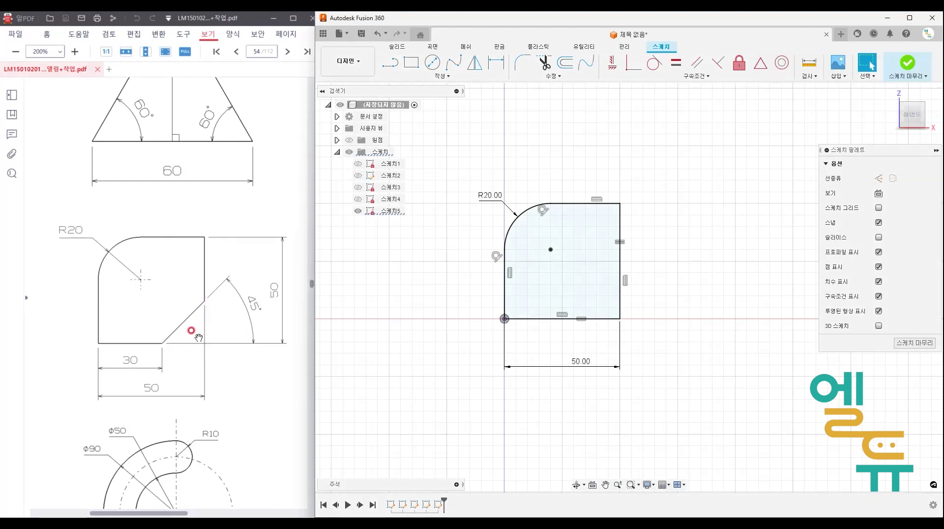
pyautogui.hotkey('ctrl', '2')
pyautogui.moveTo(205, 337); pyautogui.dragTo(198, 344)
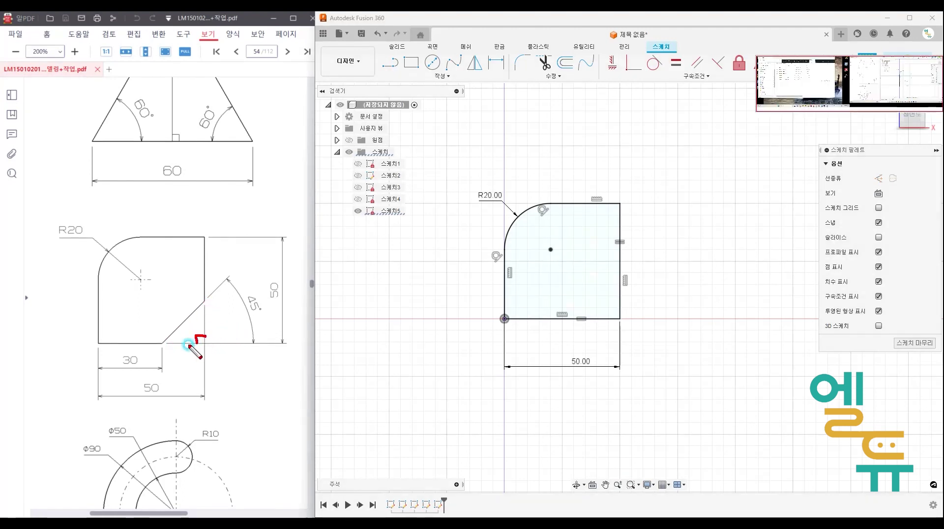
pyautogui.rightClick(169, 337)
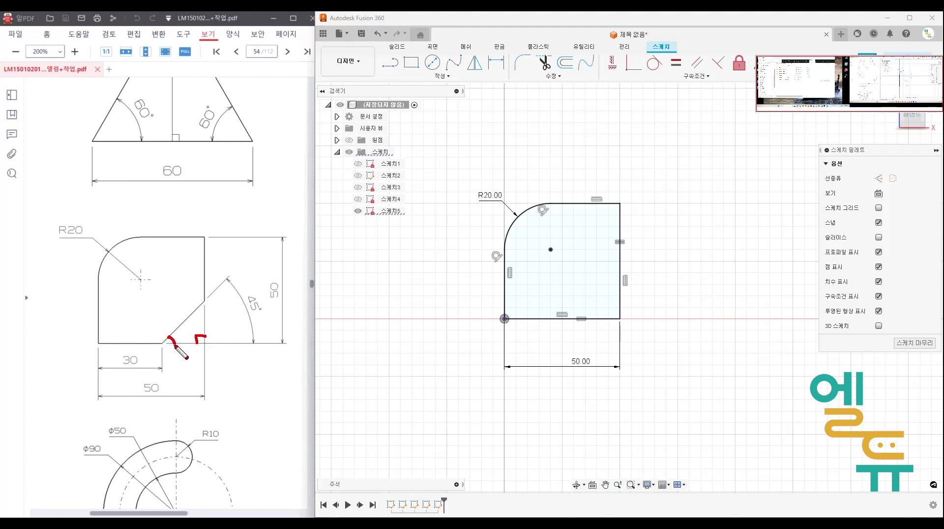
pyautogui.click(198, 309)
pyautogui.moveTo(180, 338); pyautogui.dragTo(185, 347)
pyautogui.click(194, 332)
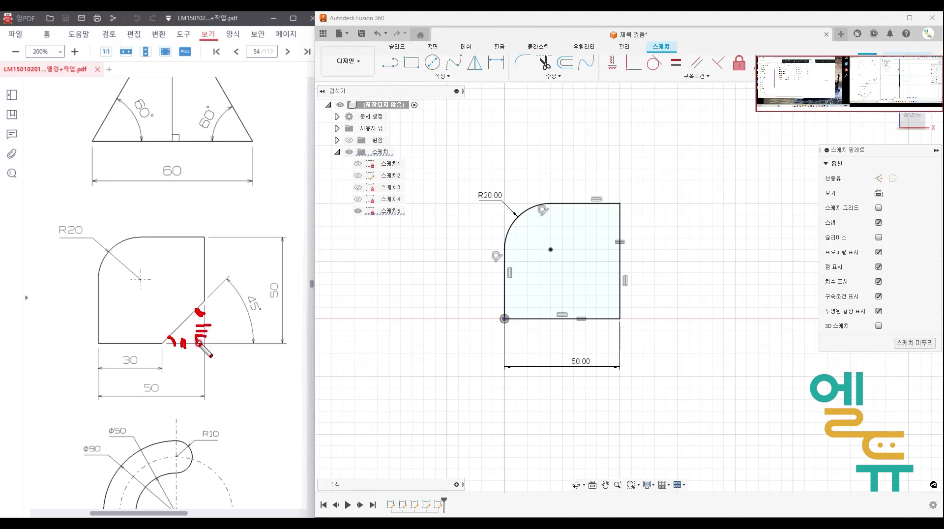
pyautogui.click(209, 352)
pyautogui.moveTo(187, 336)
pyautogui.mouseDown()
pyautogui.moveTo(186, 351)
pyautogui.moveTo(207, 326)
pyautogui.mouseUp()
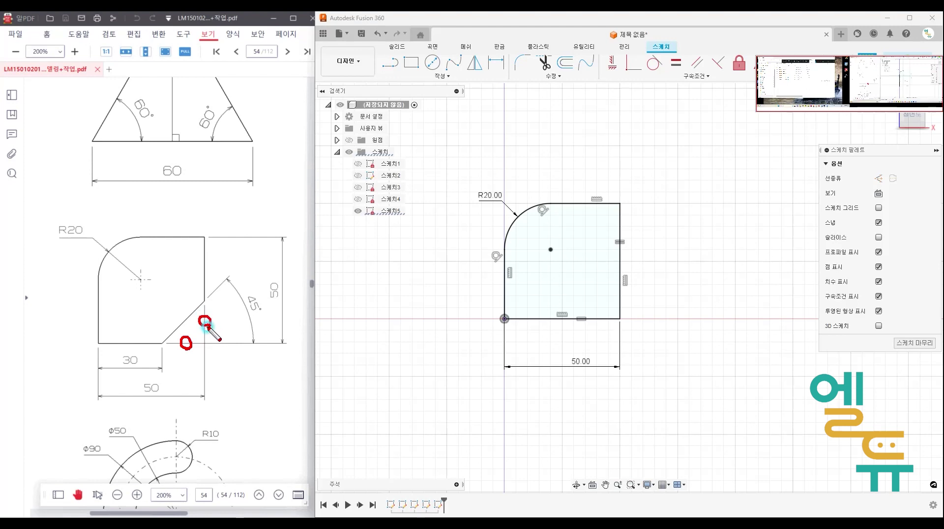
pyautogui.click(362, 253)
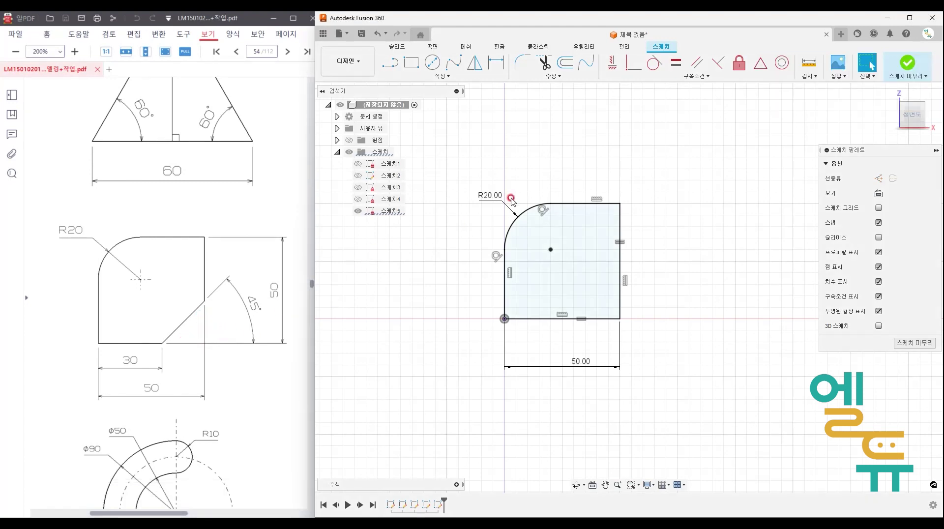
# Chamfer the square's lower-right corner with an equal-distance chamfer of 20 mm.
pyautogui.click(560, 78)
pyautogui.moveTo(540, 97)
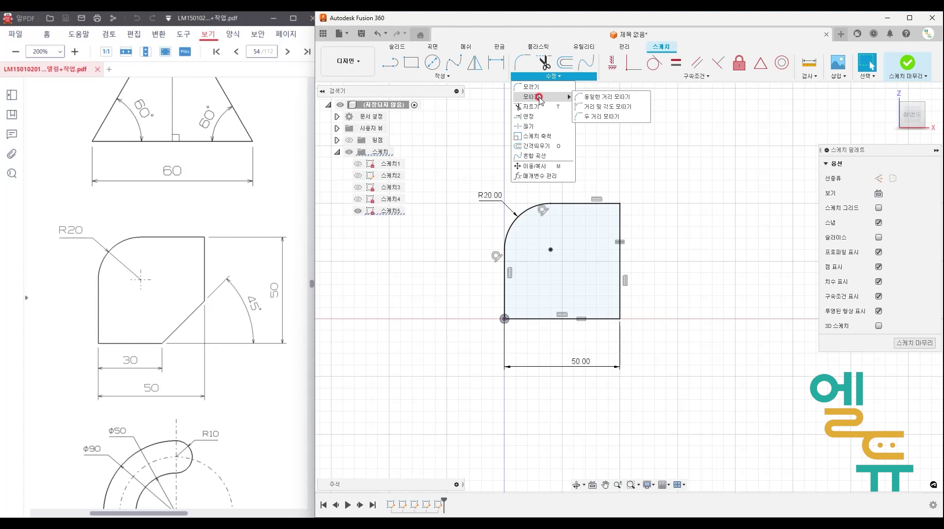
pyautogui.click(602, 100)
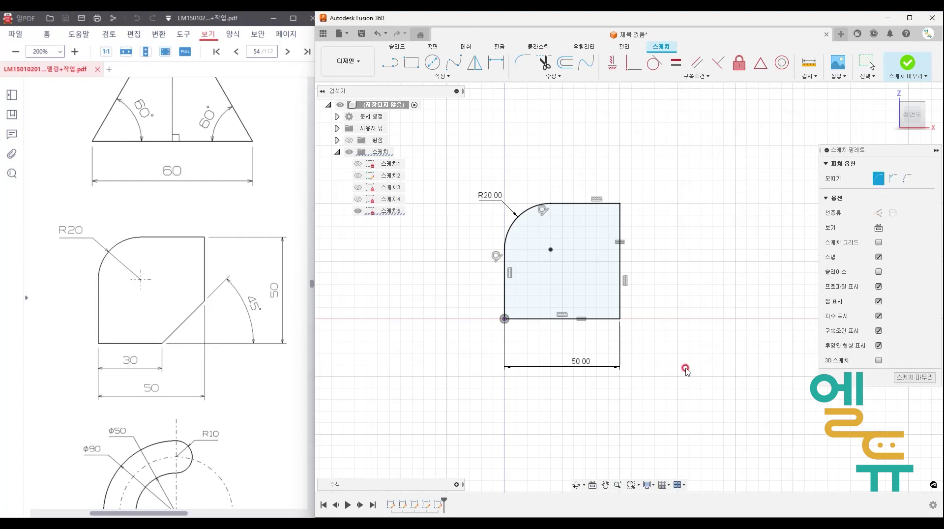
pyautogui.click(601, 322)
pyautogui.click(619, 295)
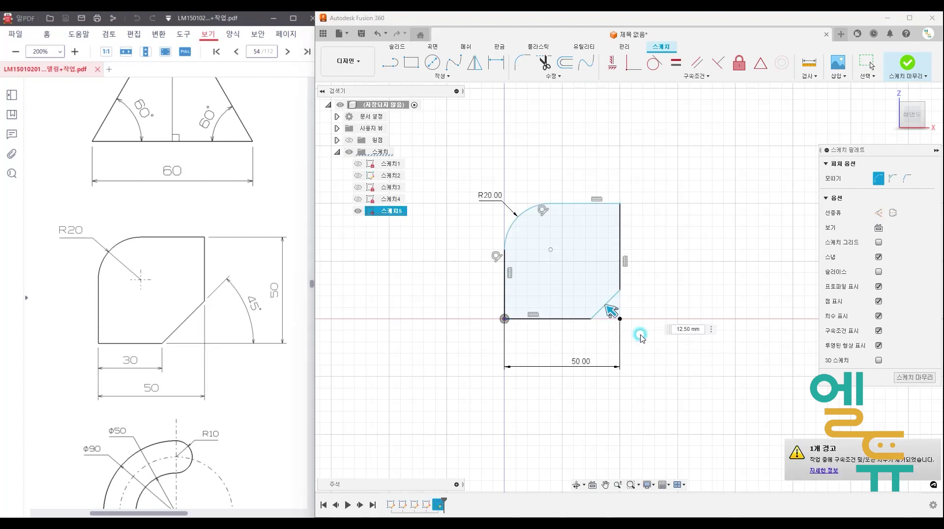
pyautogui.write('2')
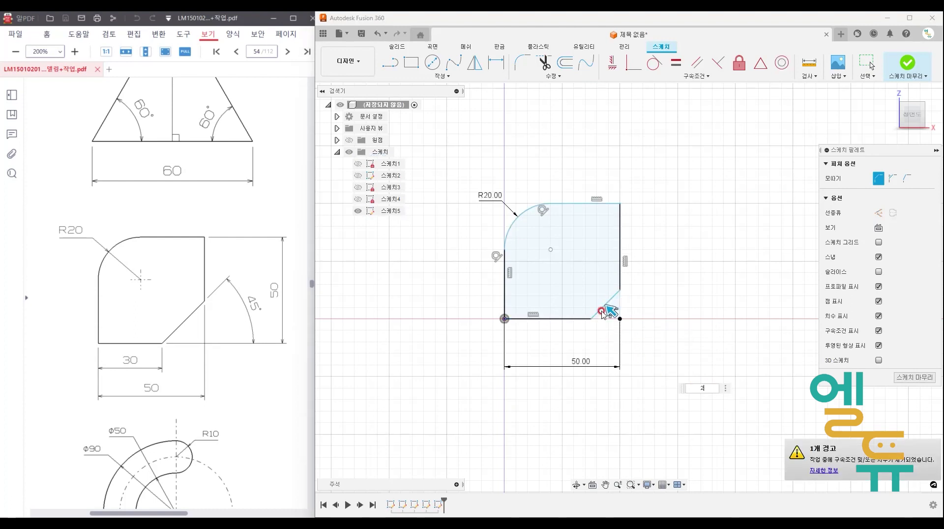
pyautogui.write('0')
pyautogui.press('Return')
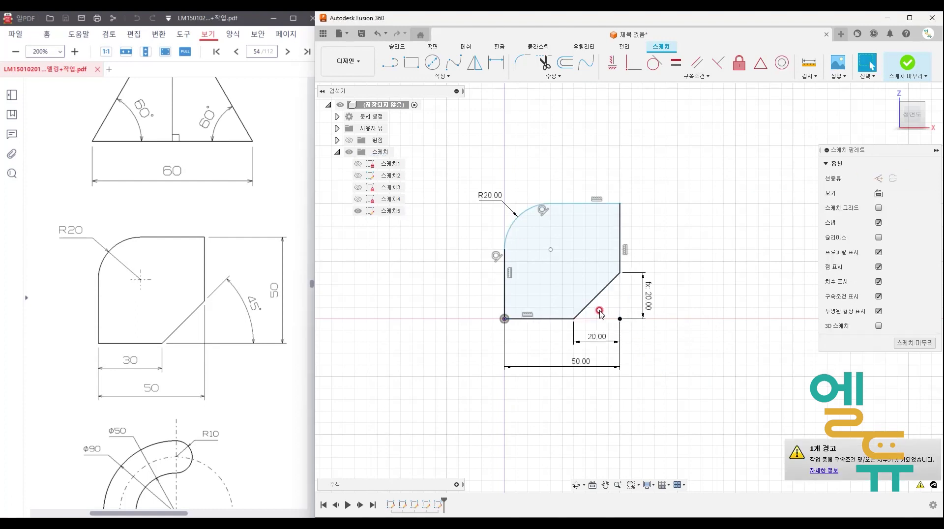
# Pull the profile's top edge upward to test whether the height is still constrained.
pyautogui.moveTo(697, 347); pyautogui.dragTo(682, 343, button='middle')
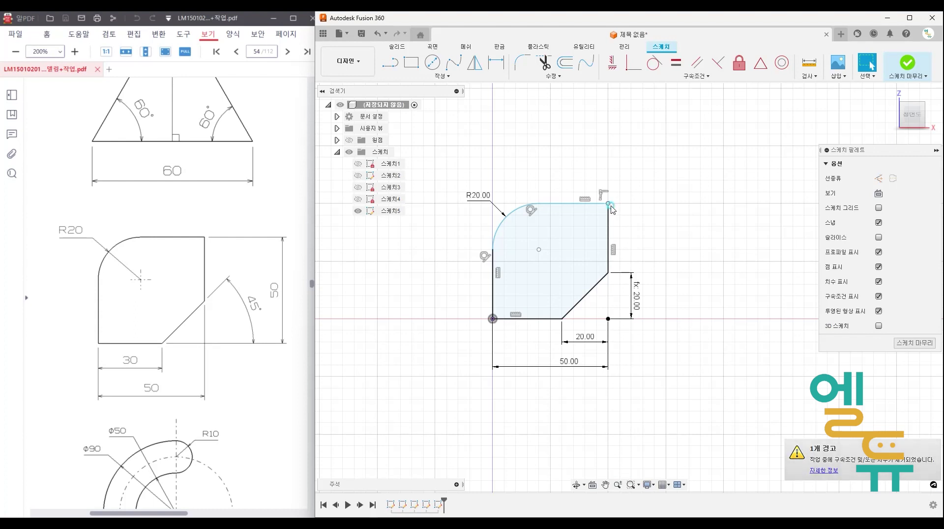
pyautogui.moveTo(610, 204)
pyautogui.mouseDown()
pyautogui.moveTo(621, 211)
pyautogui.moveTo(628, 170)
pyautogui.moveTo(625, 205)
pyautogui.mouseUp()
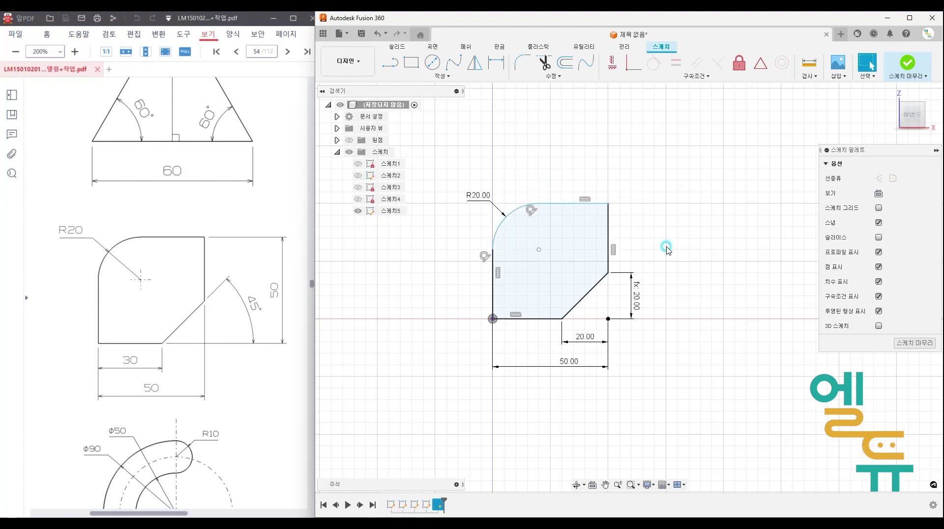
pyautogui.click(666, 247)
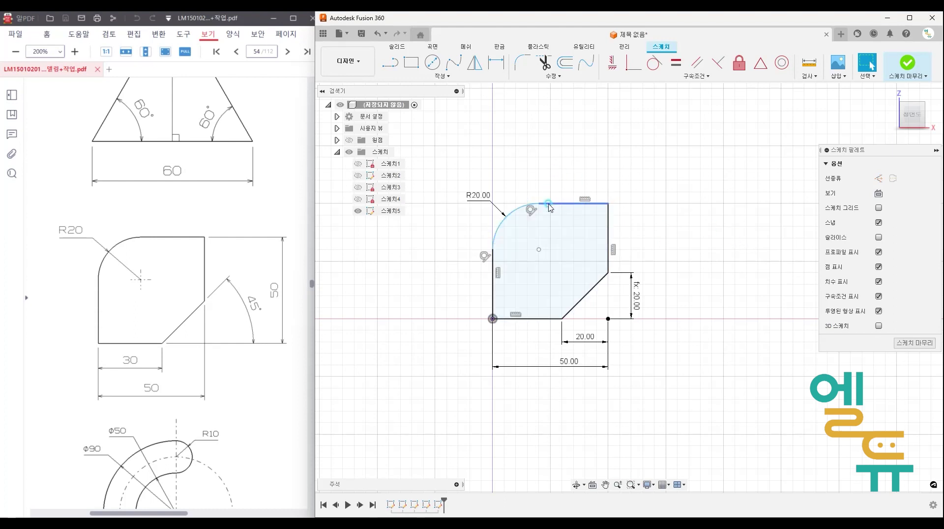
pyautogui.moveTo(550, 201); pyautogui.dragTo(561, 185)
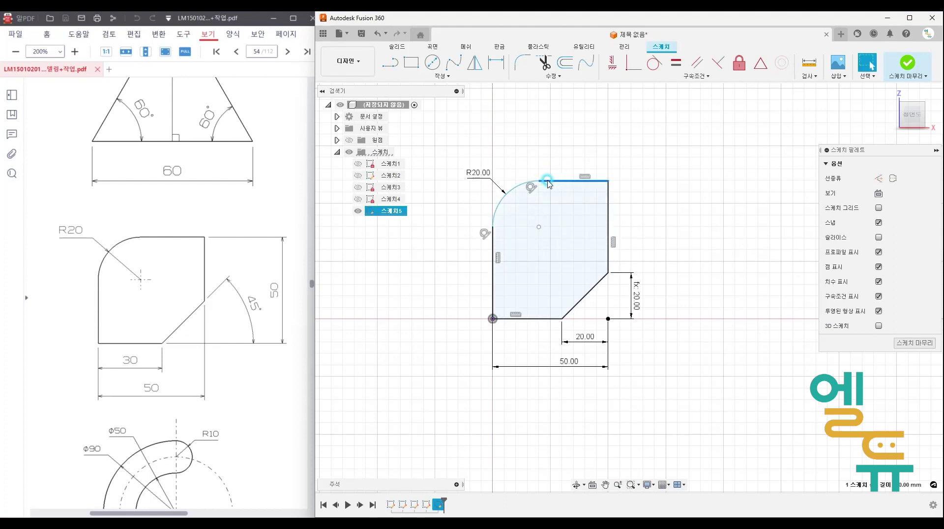
pyautogui.moveTo(493, 319); pyautogui.dragTo(615, 323)
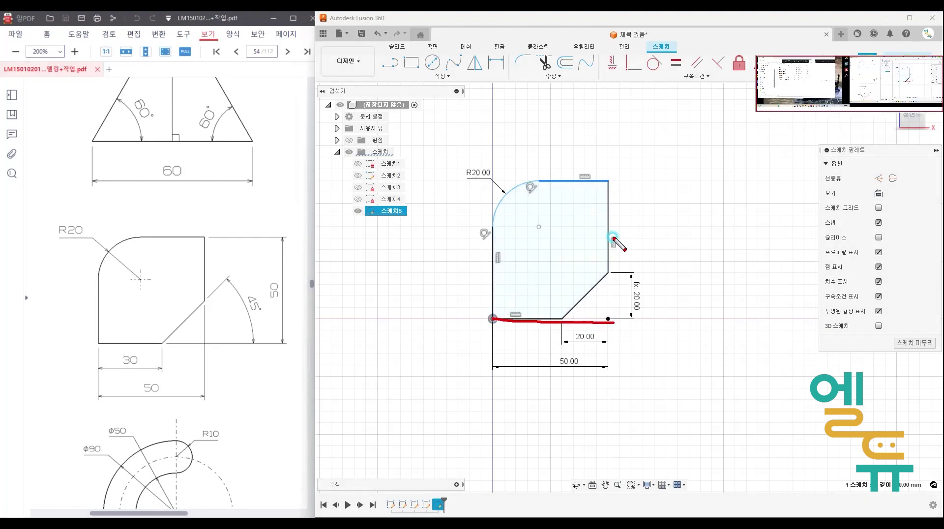
pyautogui.moveTo(613, 191); pyautogui.dragTo(622, 323)
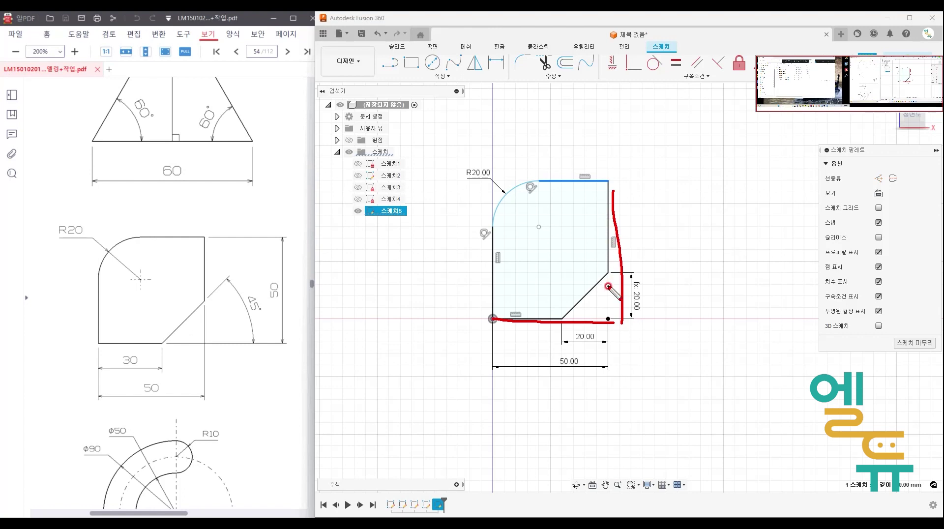
pyautogui.moveTo(608, 278)
pyautogui.mouseDown()
pyautogui.moveTo(609, 315)
pyautogui.moveTo(624, 303)
pyautogui.mouseUp()
pyautogui.click(692, 93)
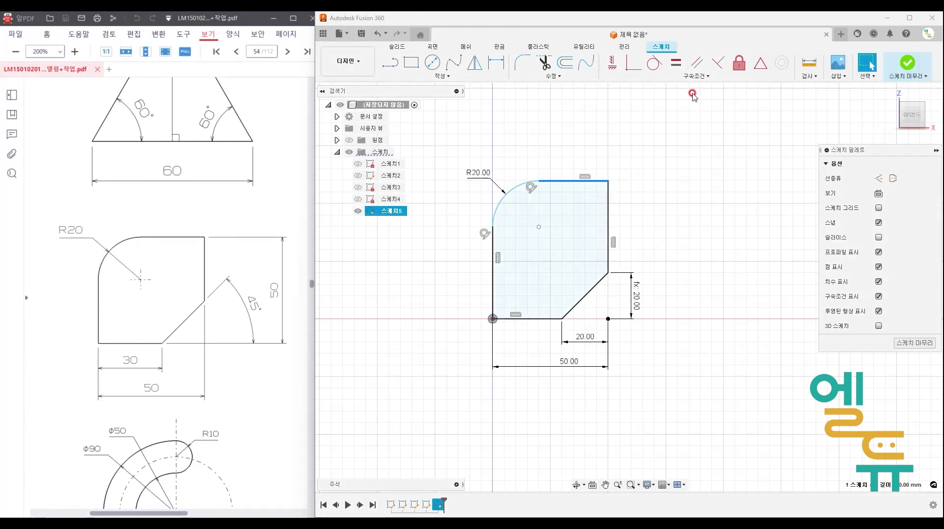
# Try an Equal constraint between the profile's shortened right and bottom sides, and undo it.
pyautogui.click(676, 63)
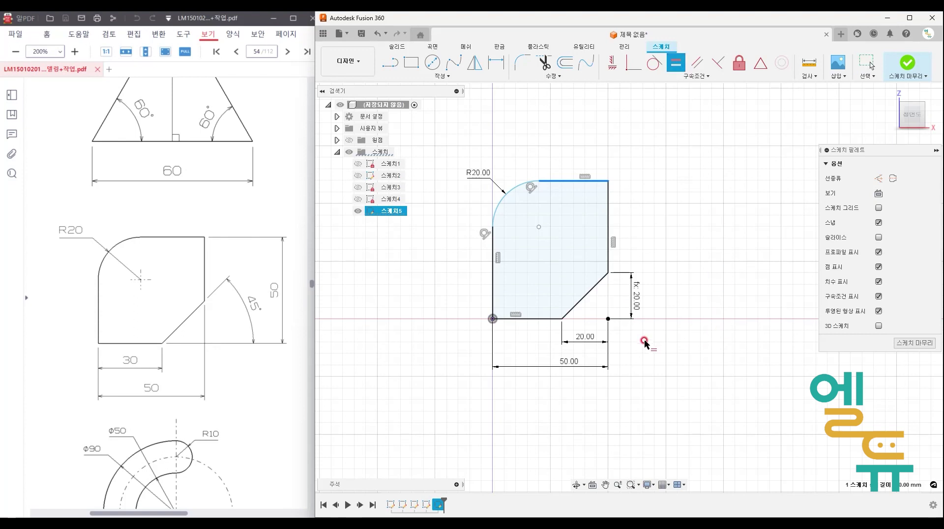
pyautogui.press('Escape')
pyautogui.click(676, 63)
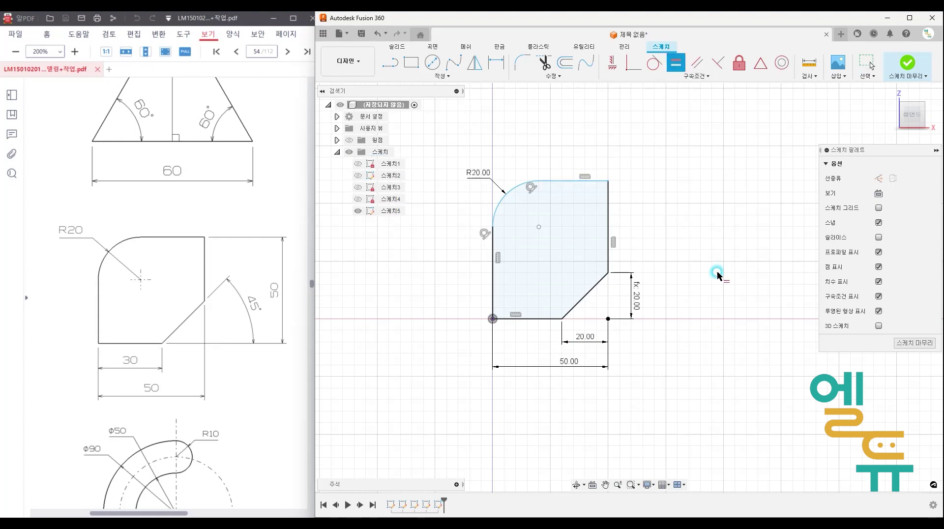
pyautogui.click(609, 240)
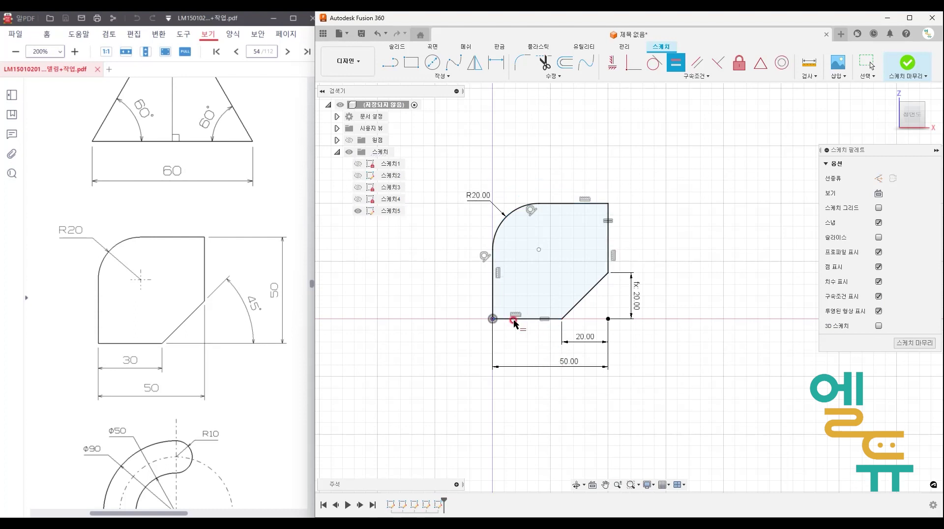
pyautogui.press('Escape')
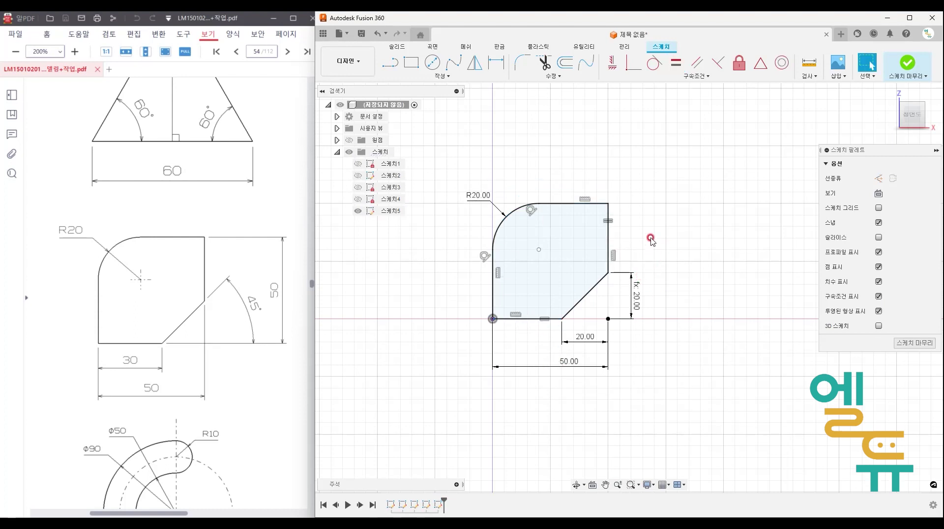
pyautogui.hotkey('ctrl', 'z')
# Dimension the profile's height between its bottom and top edges as 50 mm.
pyautogui.click(496, 62)
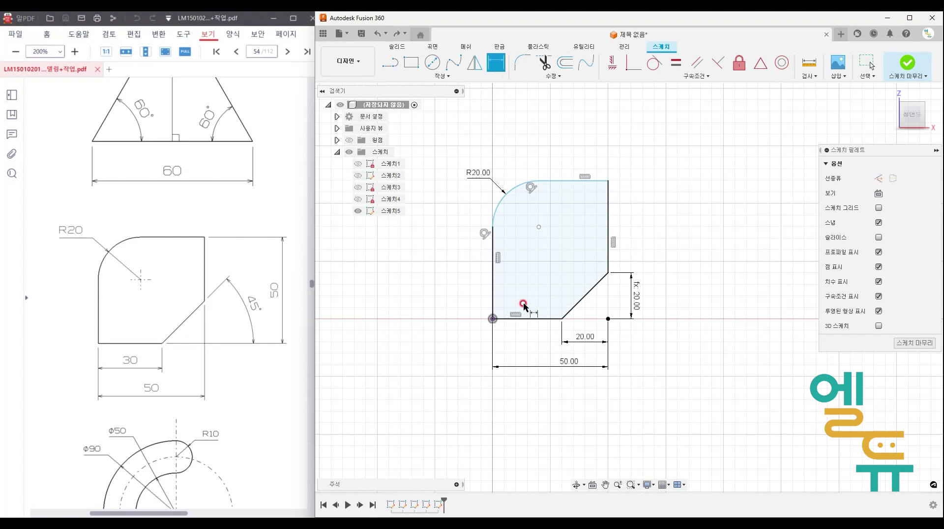
pyautogui.click(528, 318)
pyautogui.click(559, 181)
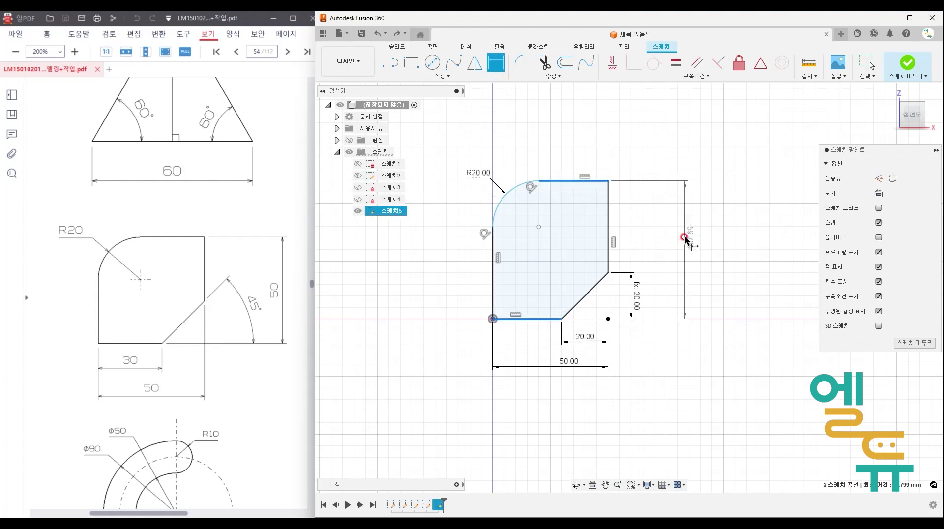
pyautogui.click(685, 272)
pyautogui.write('50')
pyautogui.press('Return')
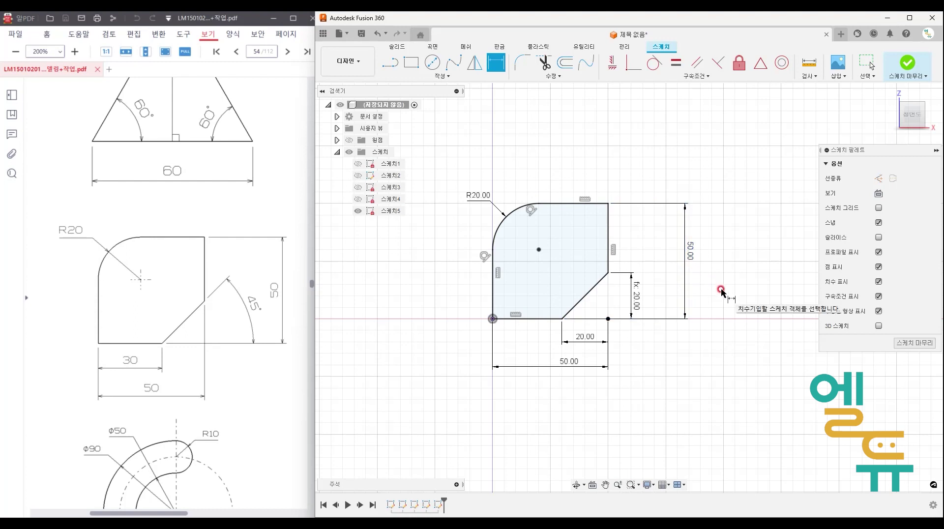
pyautogui.hotkey('ctrl', '2')
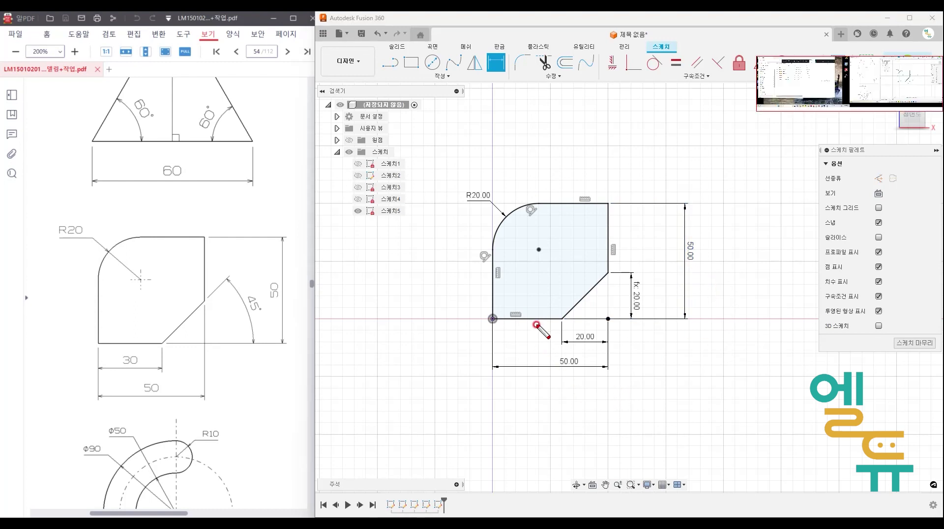
pyautogui.moveTo(527, 315); pyautogui.dragTo(532, 327)
pyautogui.moveTo(598, 238); pyautogui.dragTo(619, 244)
pyautogui.moveTo(677, 76)
pyautogui.mouseDown()
pyautogui.moveTo(678, 54)
pyautogui.moveTo(683, 78)
pyautogui.mouseUp()
pyautogui.press('Escape')
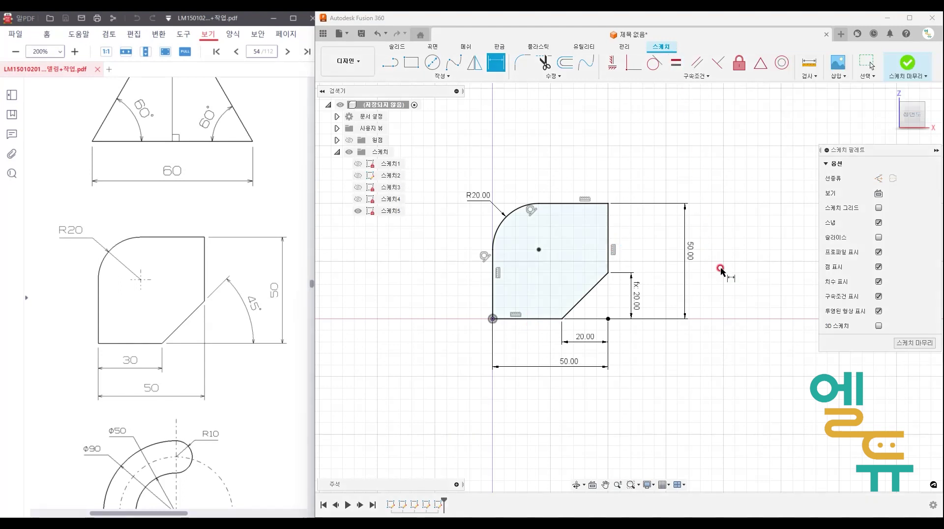
# Finish the chamfered-square sketch and hide it.
pyautogui.click(889, 343)
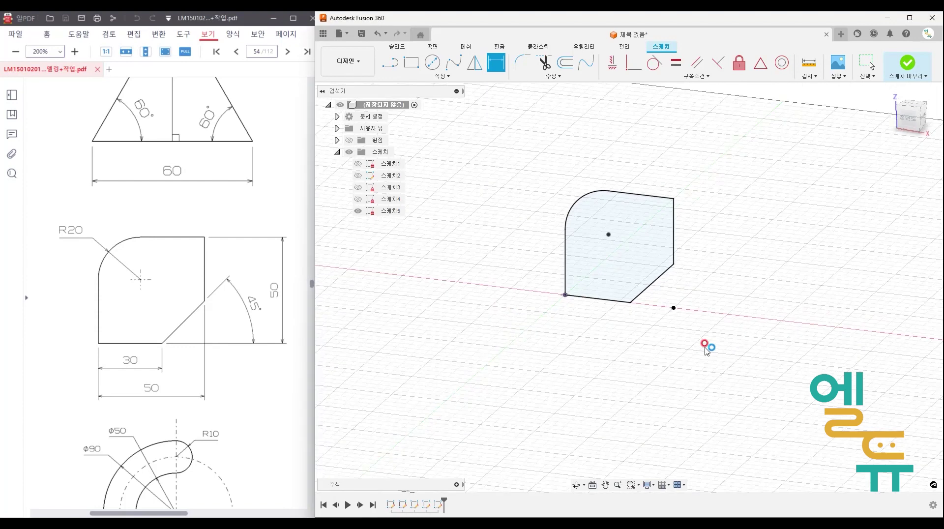
pyautogui.click(356, 213)
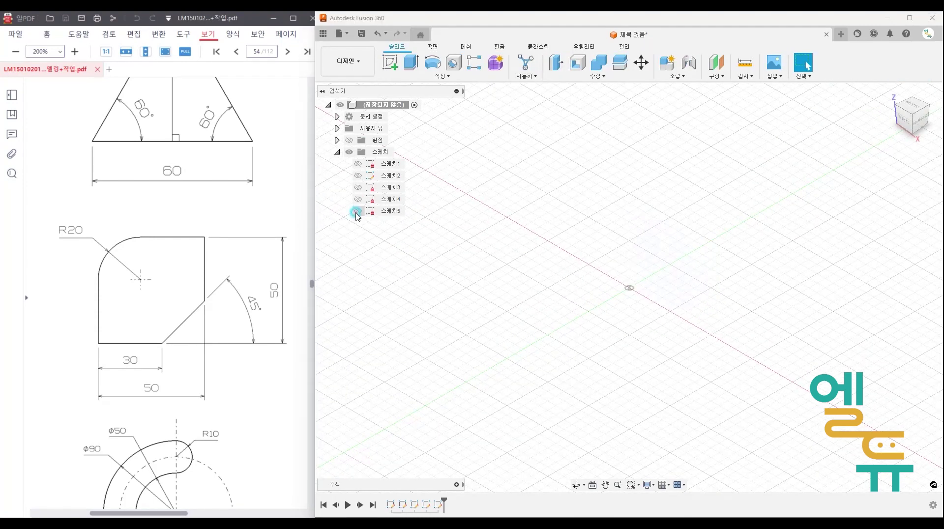
# Switch to the PDF, find the R25 slot drawing with 60 mm centre spacing on page 54, and examine its outline.
pyautogui.click(186, 219)
pyautogui.keyDown('ctrl'); pyautogui.scroll(-5, 186, 223); pyautogui.keyUp('ctrl')
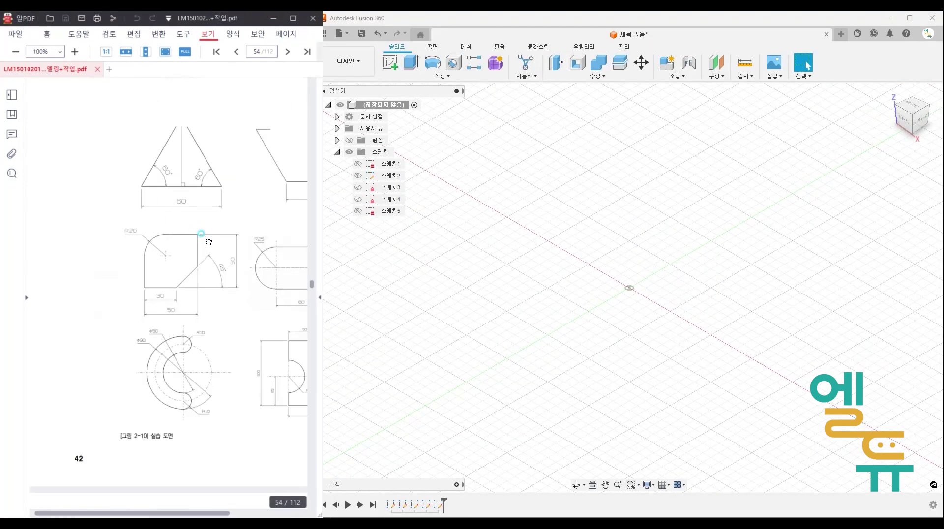
pyautogui.keyDown('ctrl'); pyautogui.scroll(5, 184, 252); pyautogui.keyUp('ctrl')
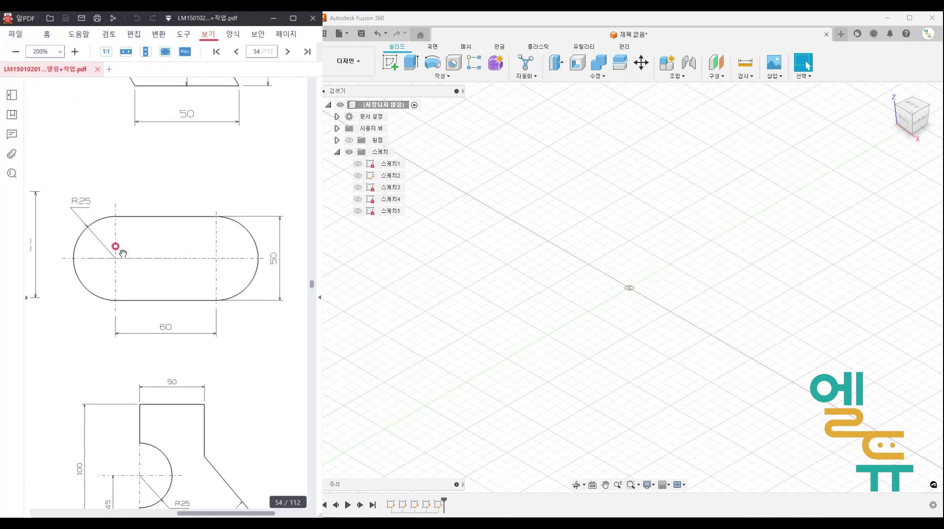
pyautogui.hotkey('ctrl', '2')
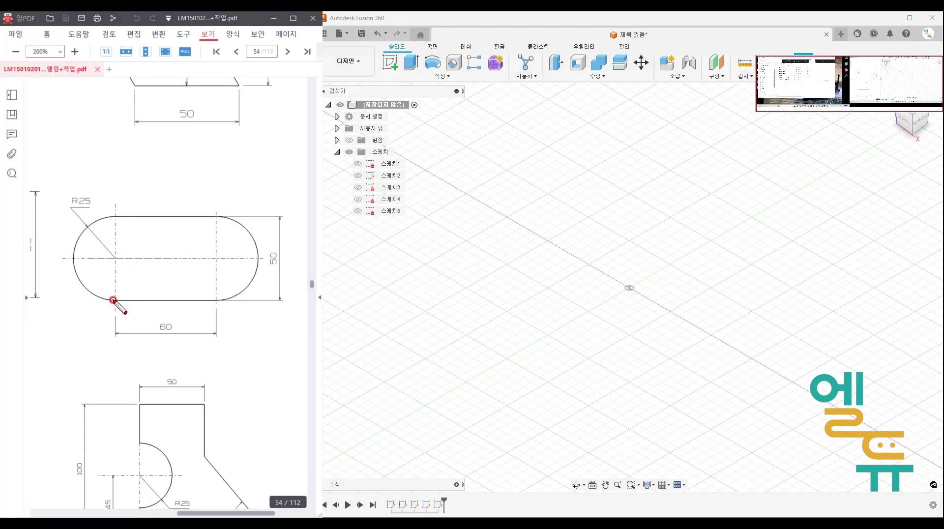
pyautogui.moveTo(113, 301)
pyautogui.mouseDown()
pyautogui.moveTo(239, 295)
pyautogui.moveTo(214, 212)
pyautogui.moveTo(118, 212)
pyautogui.moveTo(62, 266)
pyautogui.moveTo(109, 304)
pyautogui.mouseUp()
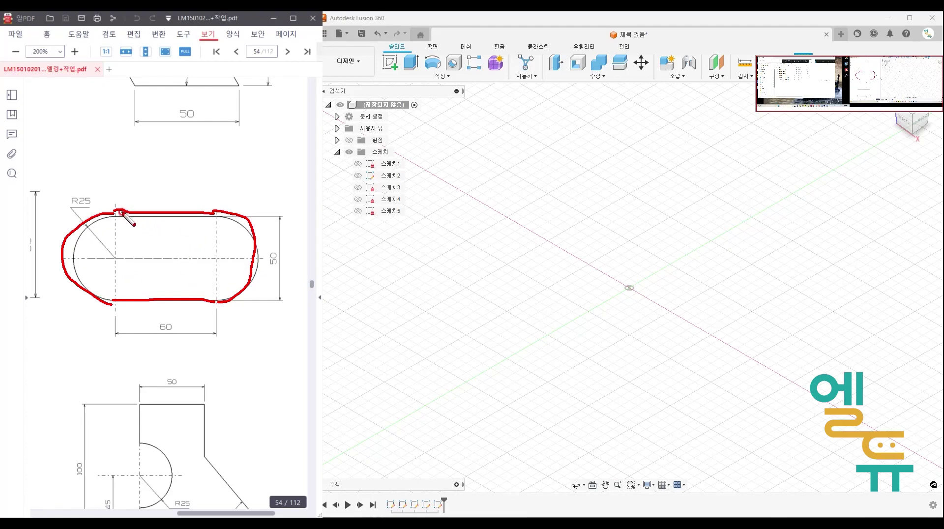
# Start a new sketch on the front XZ plane for the R25 slot drawing.
pyautogui.rightClick(89, 214)
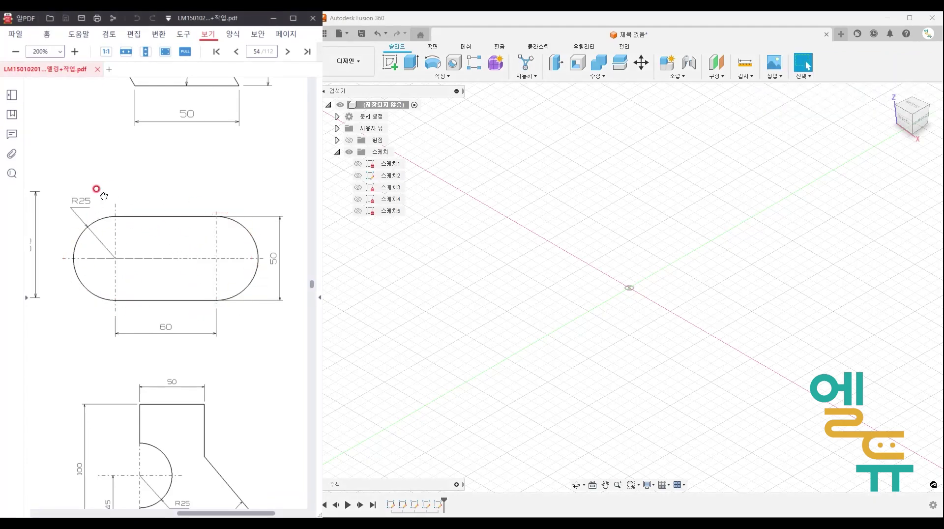
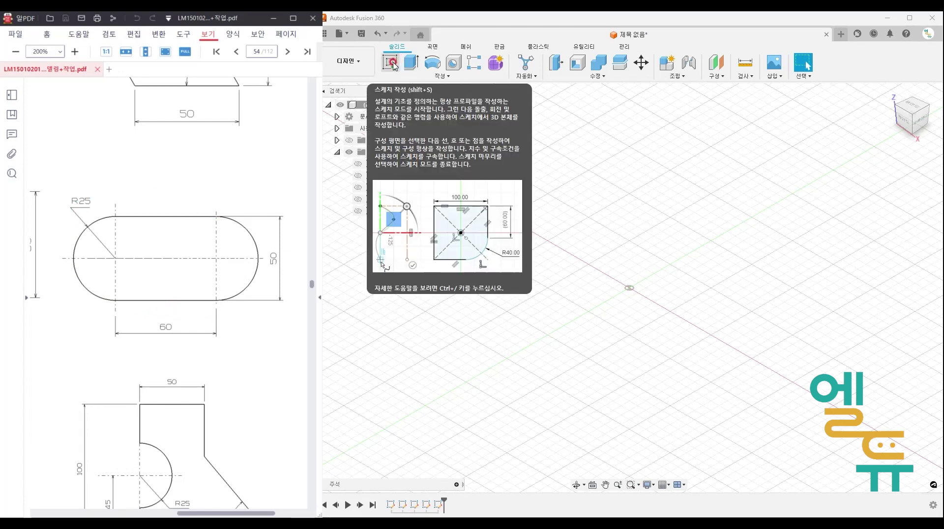
pyautogui.click(393, 65)
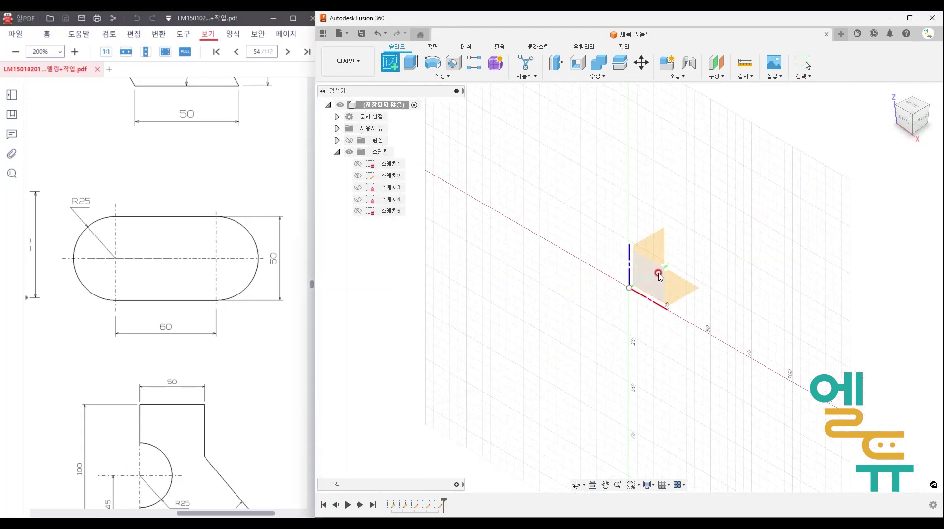
pyautogui.click(614, 305)
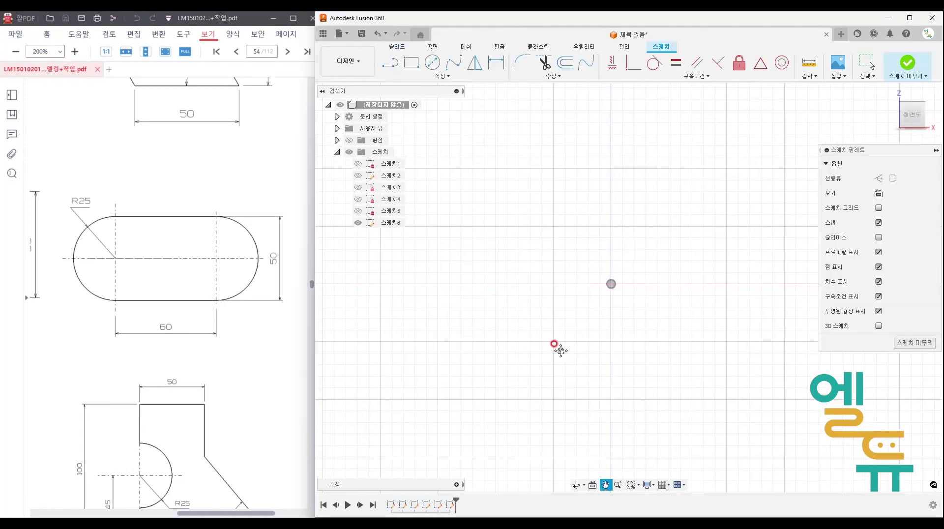
# Sketch a center-to-center slot from the origin toward negative X, about 55 mm between centres and about 56 mm wide.
pyautogui.click(448, 77)
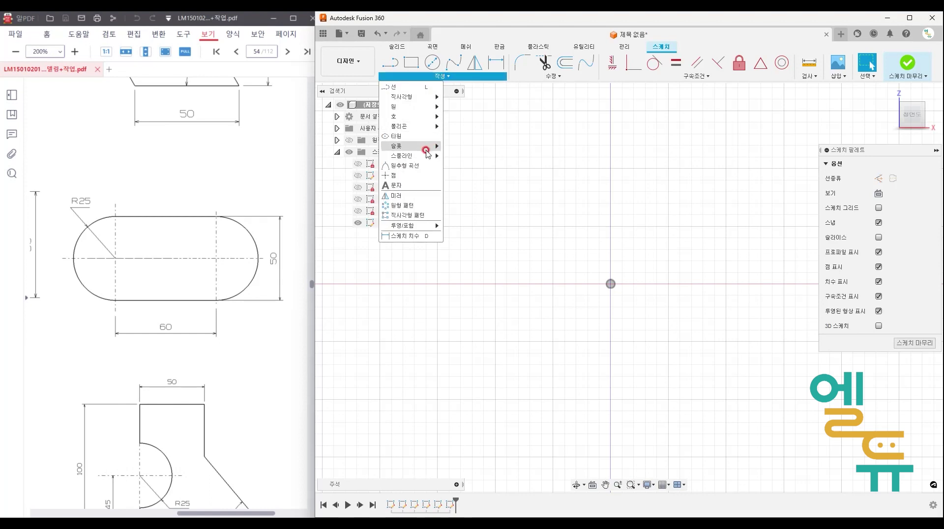
pyautogui.moveTo(427, 149)
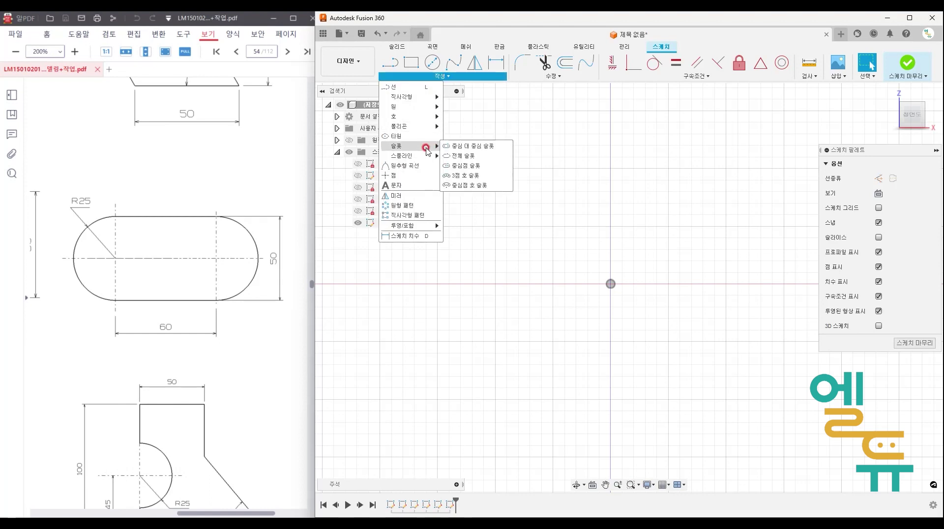
pyautogui.click(463, 147)
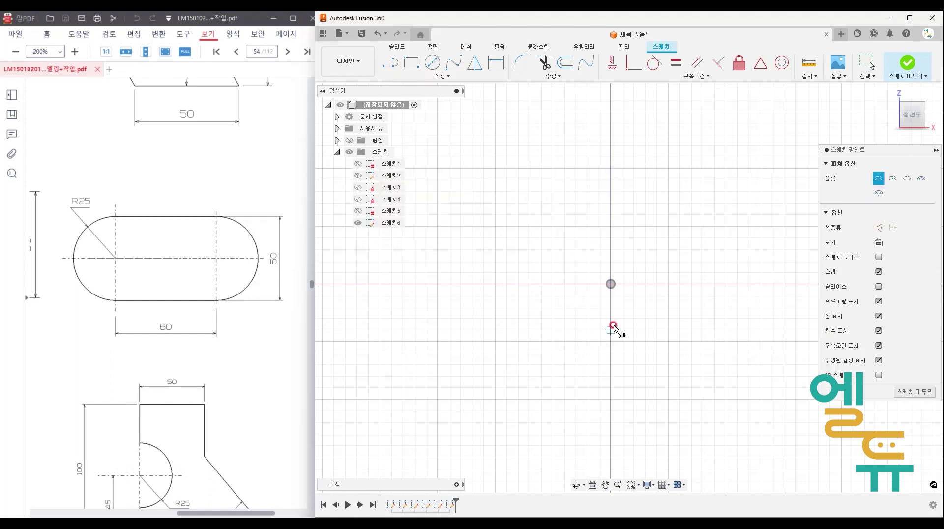
pyautogui.click(611, 284)
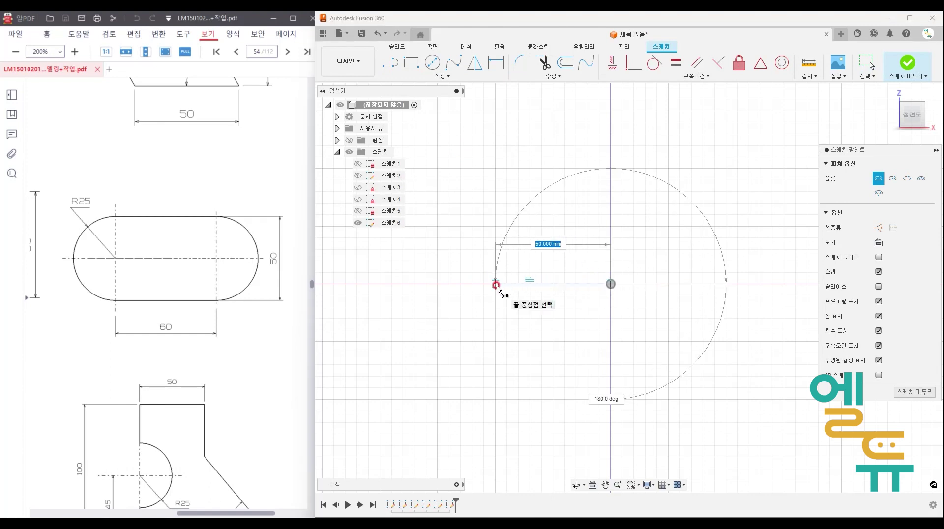
pyautogui.click(484, 283)
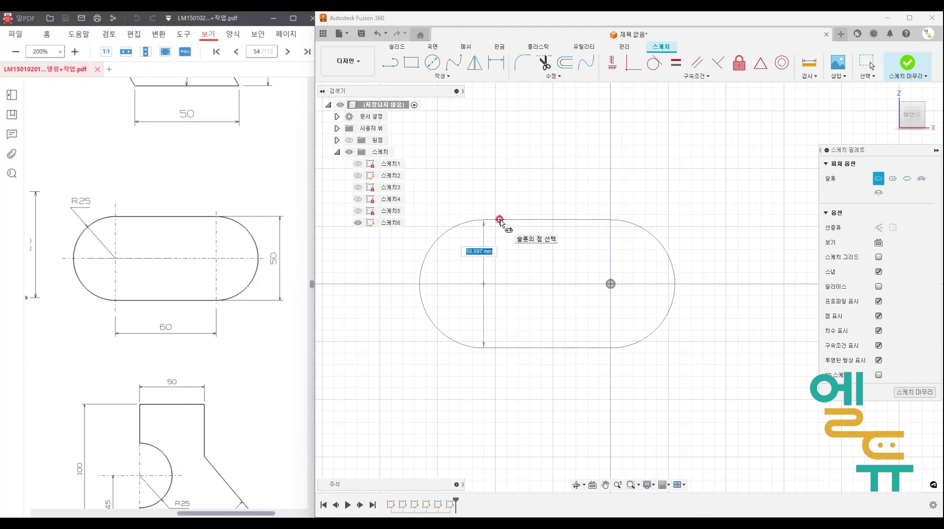
pyautogui.click(499, 219)
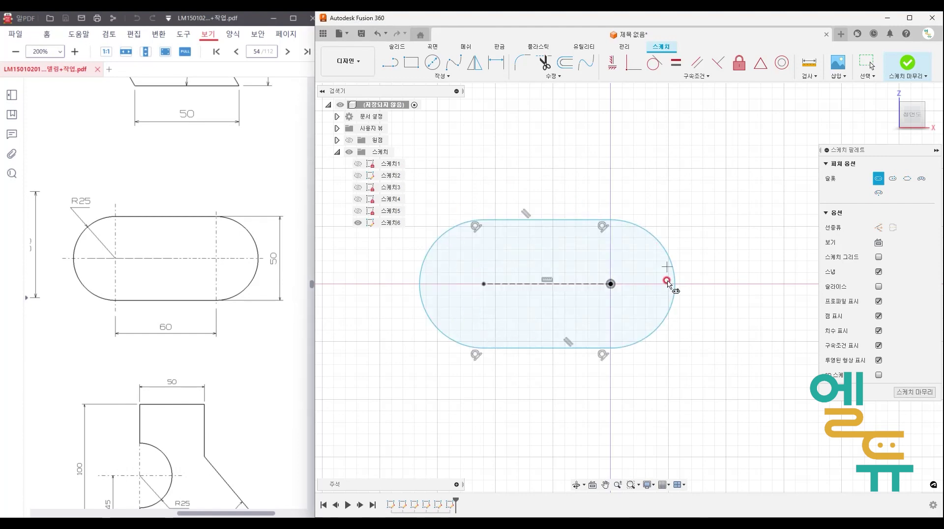
# Dimension the slot's centre spacing as 60 mm and its end arc at the origin as radius 25 mm.
pyautogui.click(496, 62)
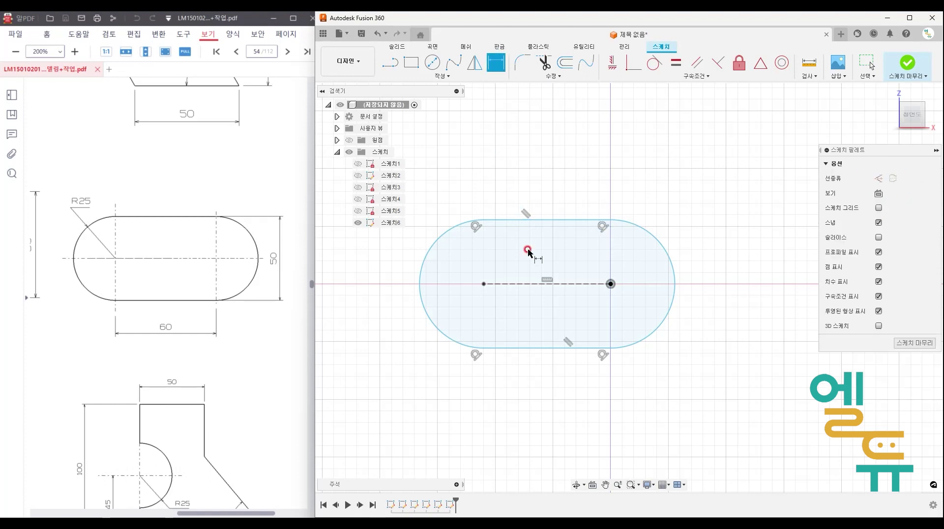
pyautogui.click(531, 285)
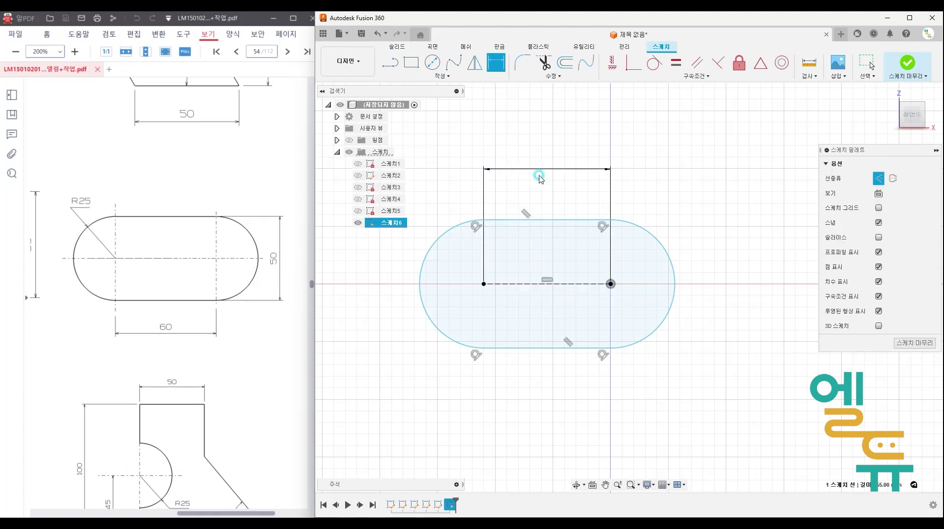
pyautogui.click(540, 178)
pyautogui.write('60')
pyautogui.press('Return')
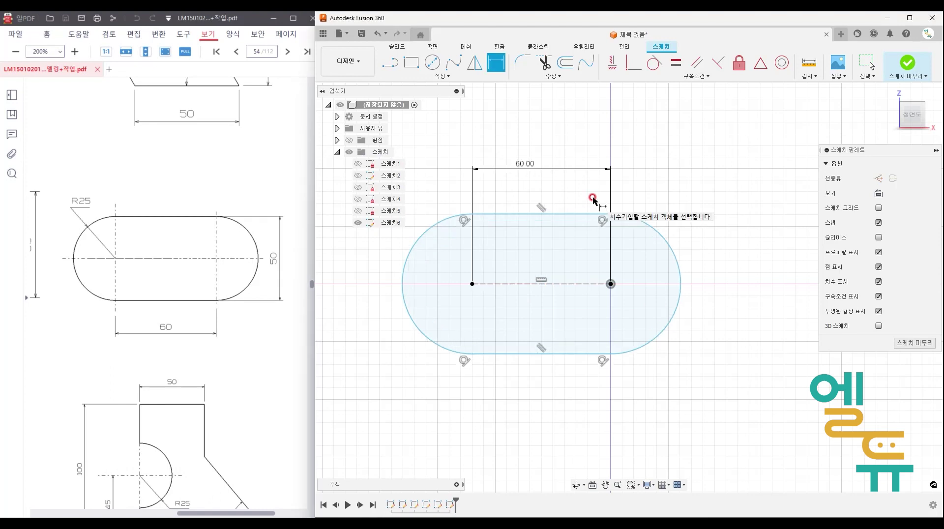
pyautogui.click(636, 218)
pyautogui.click(691, 192)
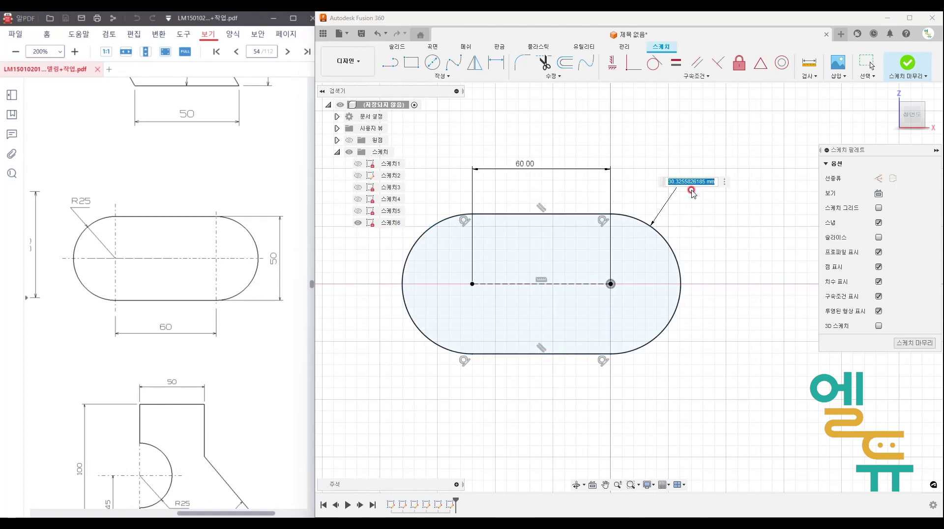
pyautogui.write('25')
pyautogui.press('Return')
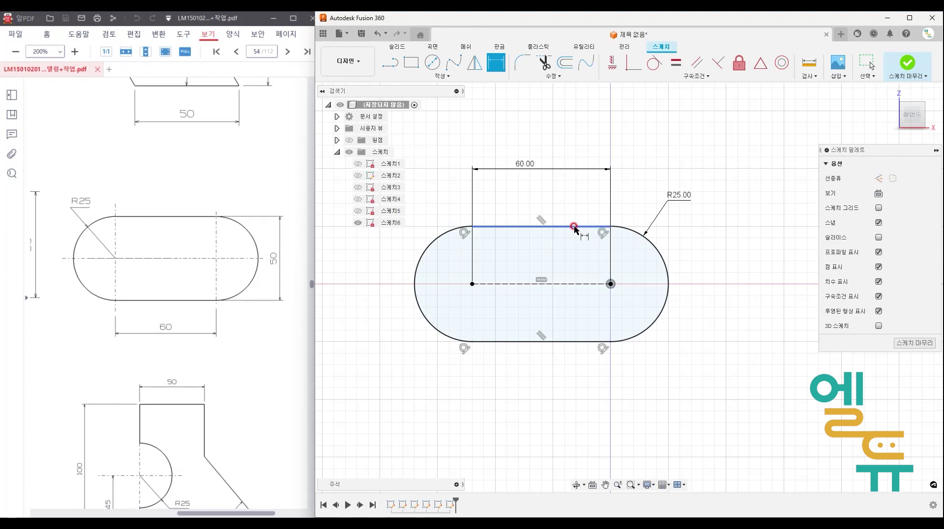
pyautogui.moveTo(605, 289)
pyautogui.mouseDown()
pyautogui.moveTo(613, 278)
pyautogui.moveTo(615, 288)
pyautogui.mouseUp()
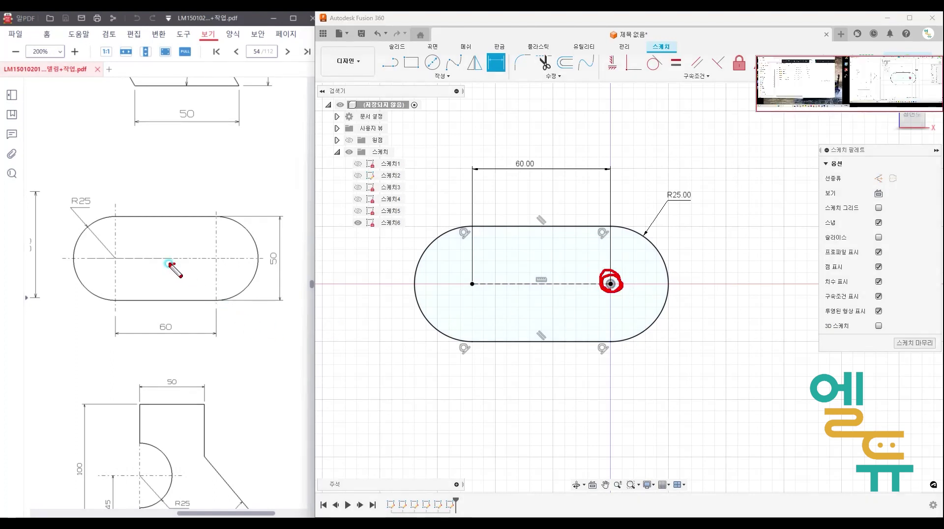
pyautogui.moveTo(172, 262)
pyautogui.mouseDown()
pyautogui.moveTo(163, 258)
pyautogui.moveTo(177, 256)
pyautogui.mouseUp()
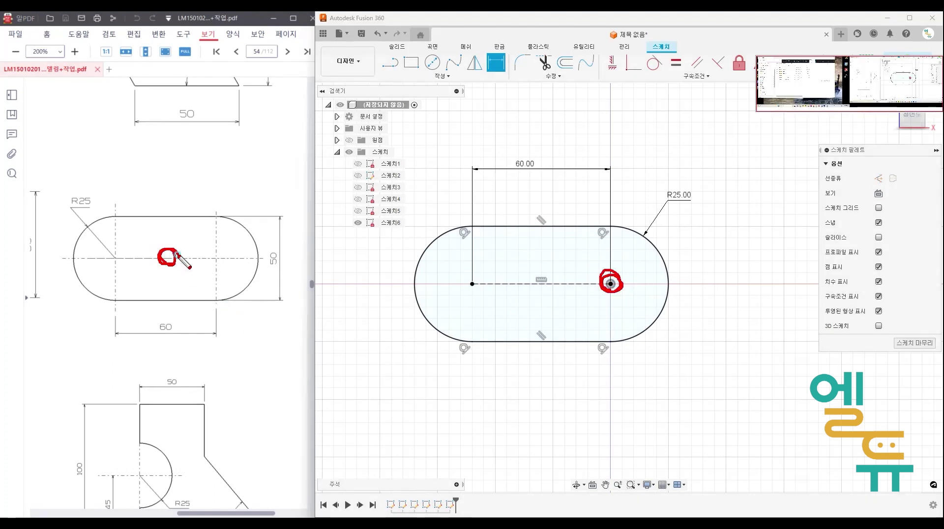
pyautogui.rightClick(663, 346)
pyautogui.click(664, 345)
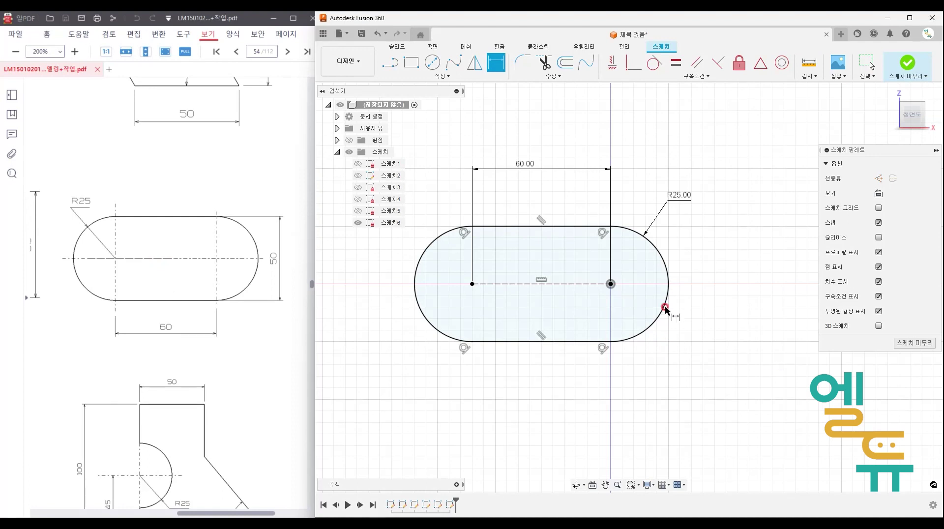
pyautogui.click(908, 68)
# Sketch a horizontal center-point slot centred on the origin around the existing slot, about 80 mm wide.
pyautogui.click(440, 76)
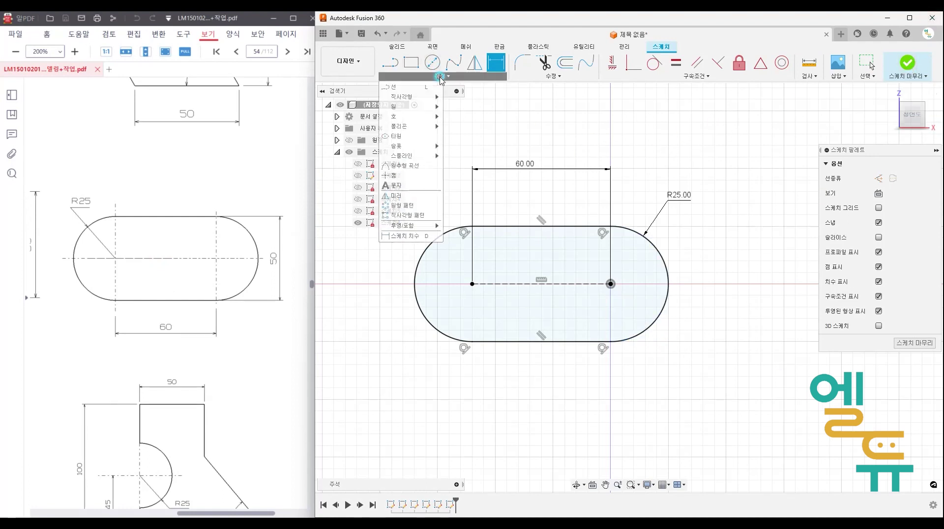
pyautogui.click(407, 147)
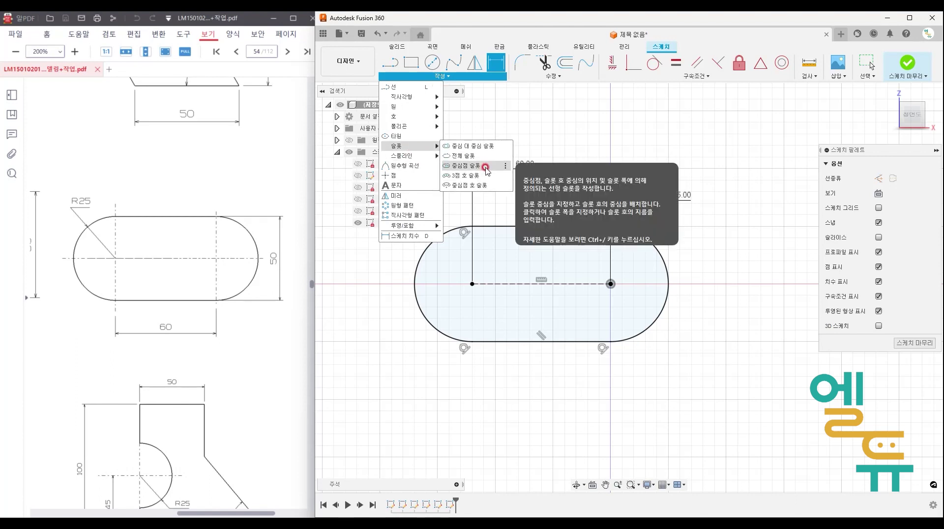
pyautogui.click(485, 167)
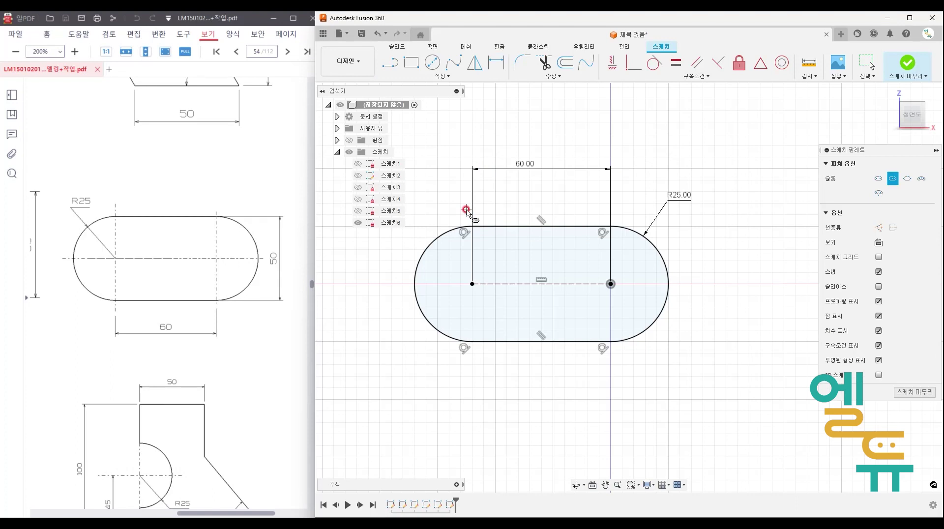
pyautogui.click(610, 284)
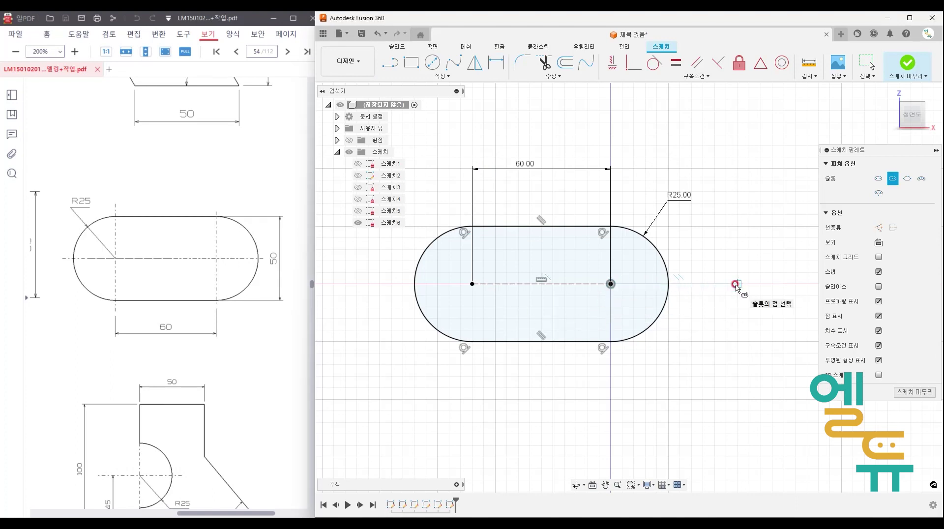
pyautogui.click(736, 284)
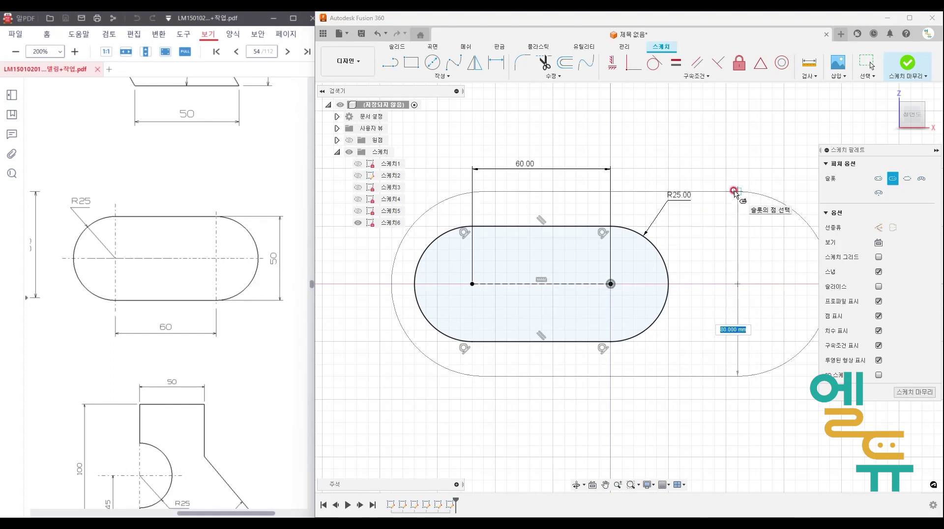
pyautogui.click(736, 192)
pyautogui.moveTo(704, 324); pyautogui.dragTo(680, 328, button='middle')
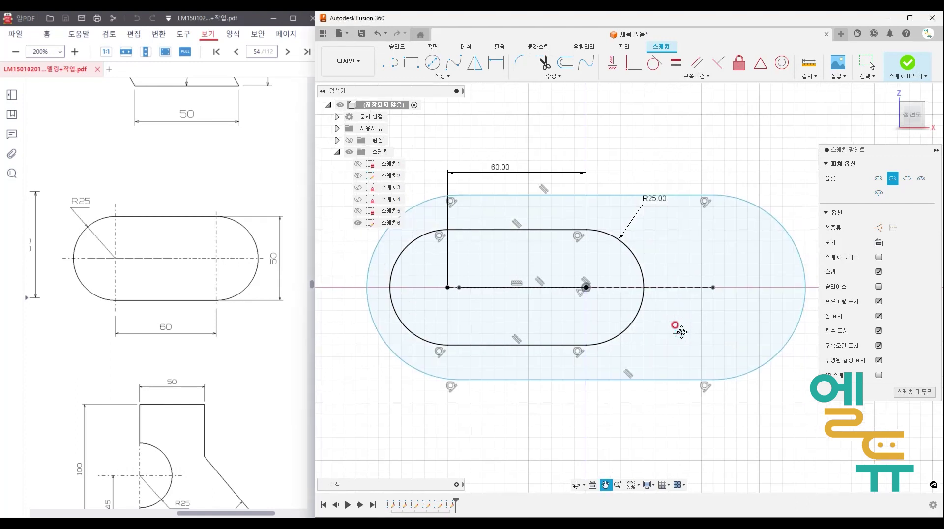
pyautogui.hotkey('ctrl', '2')
pyautogui.moveTo(585, 294)
pyautogui.mouseDown()
pyautogui.moveTo(577, 292)
pyautogui.moveTo(586, 296)
pyautogui.mouseUp()
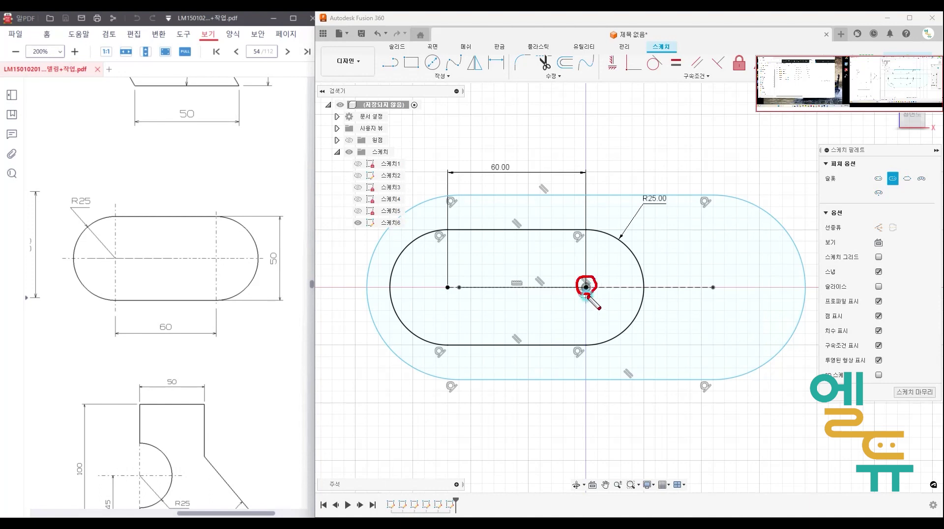
pyautogui.moveTo(448, 294); pyautogui.dragTo(451, 292)
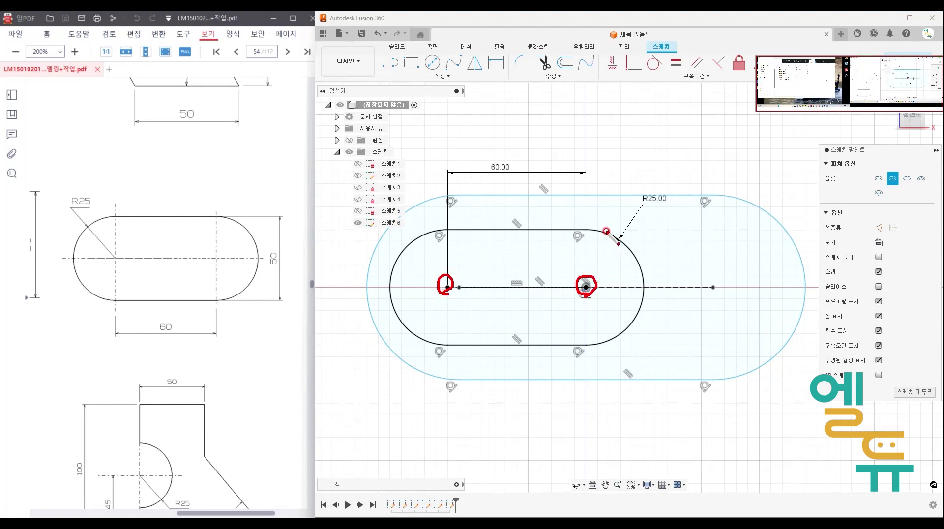
pyautogui.moveTo(607, 230)
pyautogui.mouseDown()
pyautogui.moveTo(423, 227)
pyautogui.moveTo(507, 357)
pyautogui.moveTo(621, 220)
pyautogui.moveTo(610, 217)
pyautogui.mouseUp()
pyautogui.press('Escape')
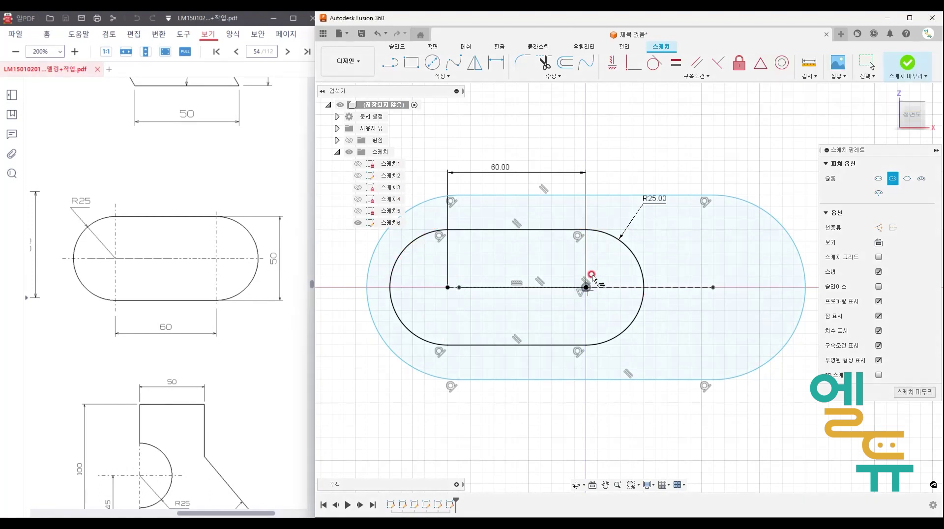
pyautogui.click(585, 287)
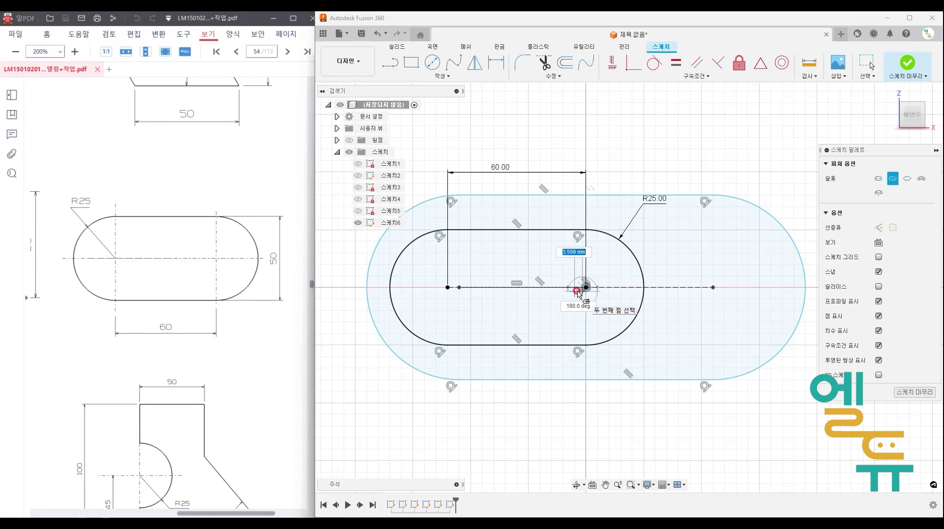
pyautogui.click(713, 287)
pyautogui.press('Escape')
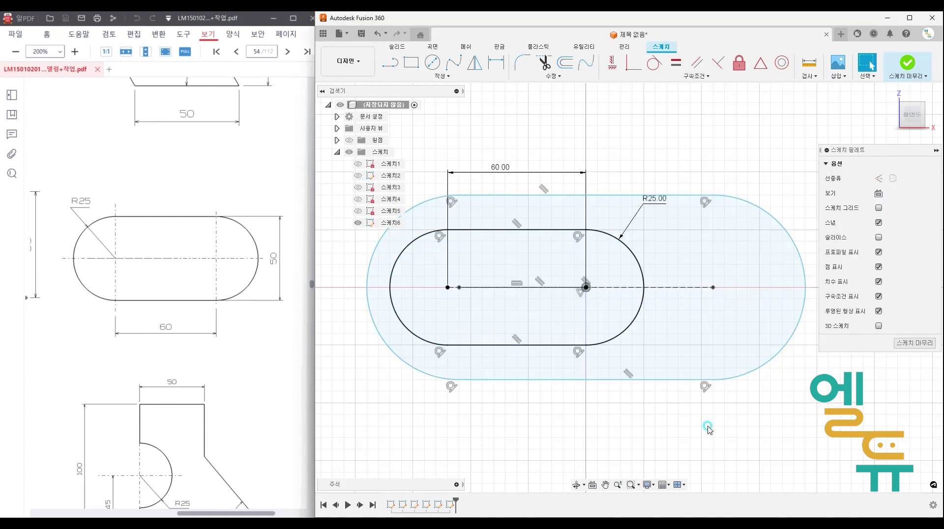
# Undo both slots drawn in the sketch together with their length and radius dimensions.
pyautogui.hotkey('ctrl', 'z')
pyautogui.hotkey('ctrl', 'z')
pyautogui.hotkey('ctrl', 'z')
pyautogui.hotkey('ctrl', 'z')
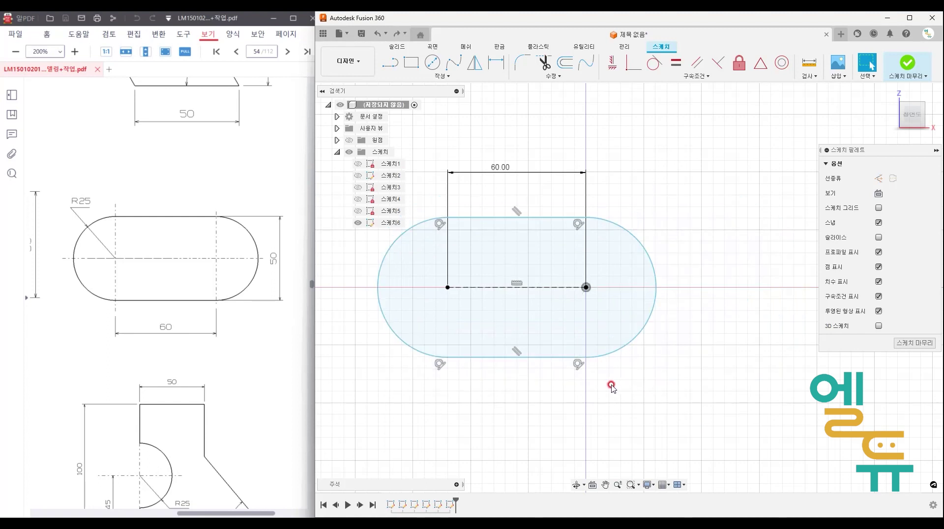
pyautogui.hotkey('ctrl', 'z')
pyautogui.hotkey('ctrl', 'z')
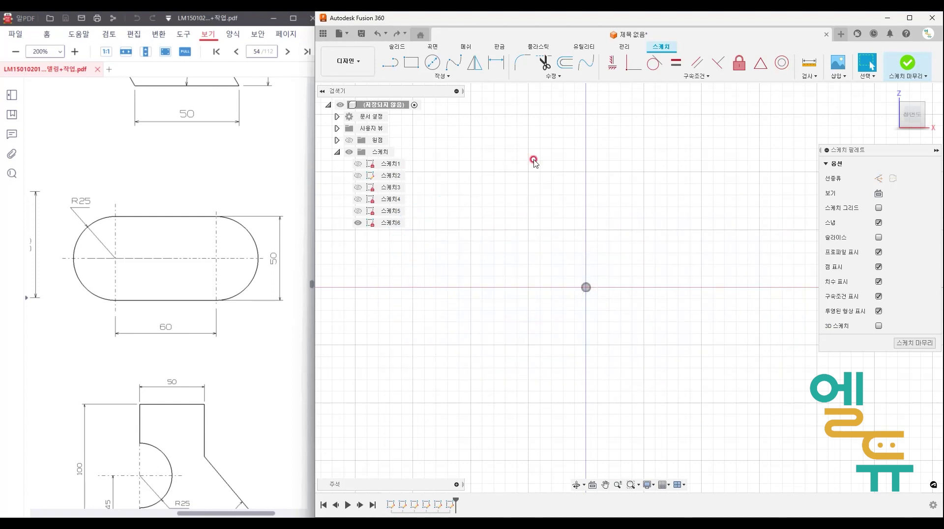
# Draw a horizontal overall slot along the X axis, spanning the origin, with a width of 50 mm.
pyautogui.click(442, 76)
pyautogui.moveTo(425, 149)
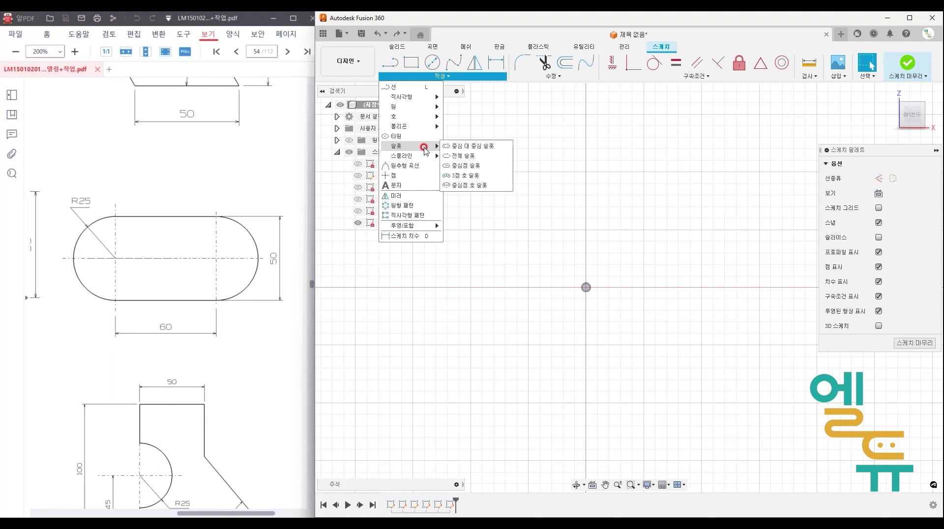
pyautogui.click(465, 155)
pyautogui.click(668, 288)
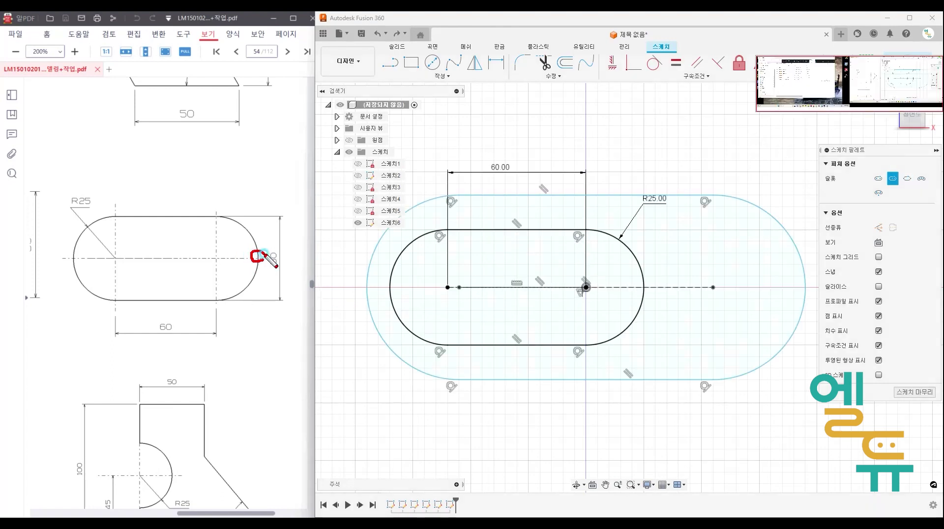
pyautogui.moveTo(78, 262); pyautogui.dragTo(79, 260)
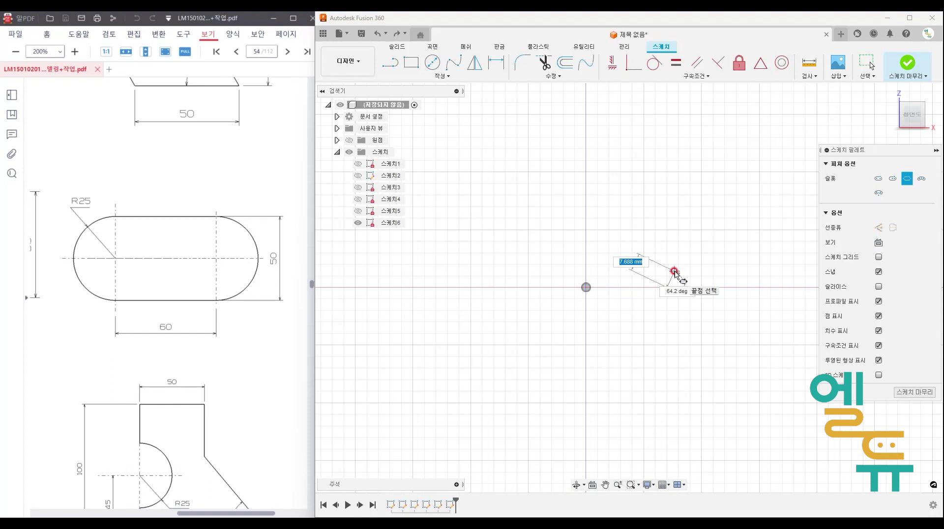
pyautogui.click(484, 287)
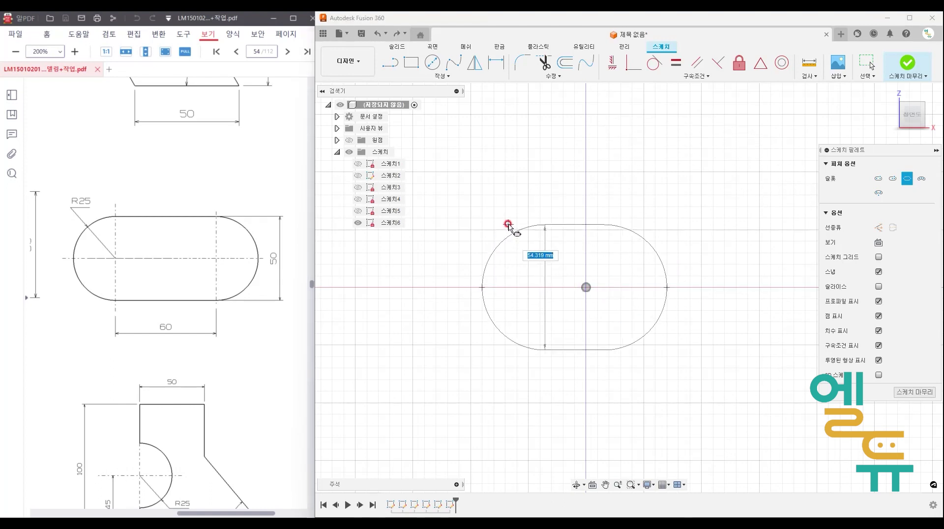
pyautogui.write('50')
pyautogui.press('Return')
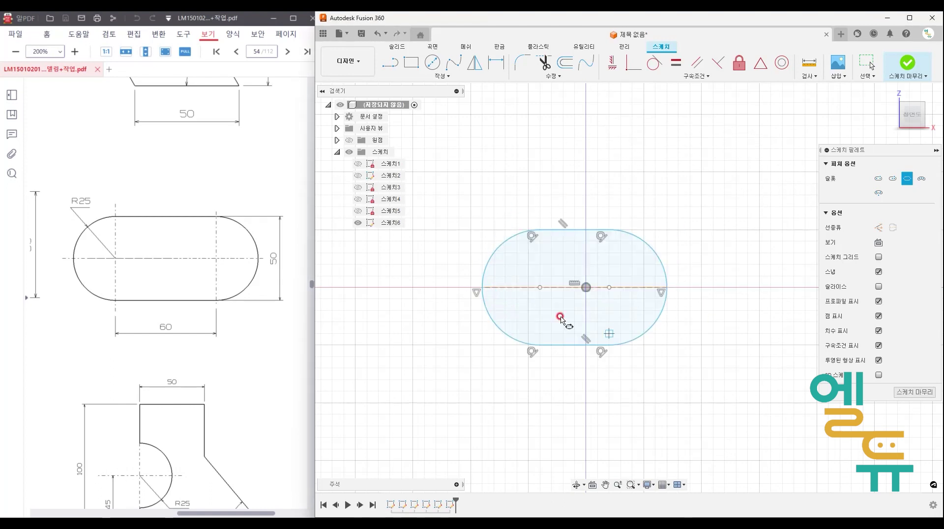
pyautogui.click(439, 77)
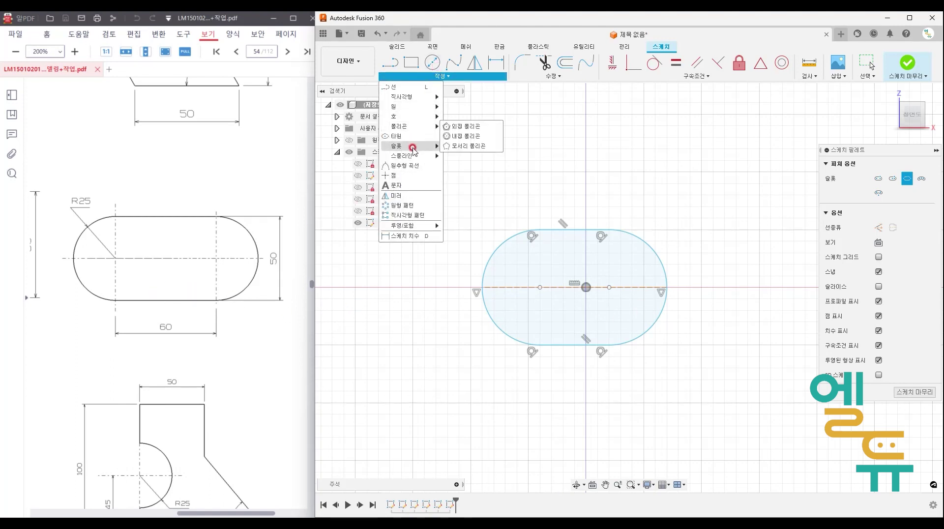
pyautogui.moveTo(413, 149)
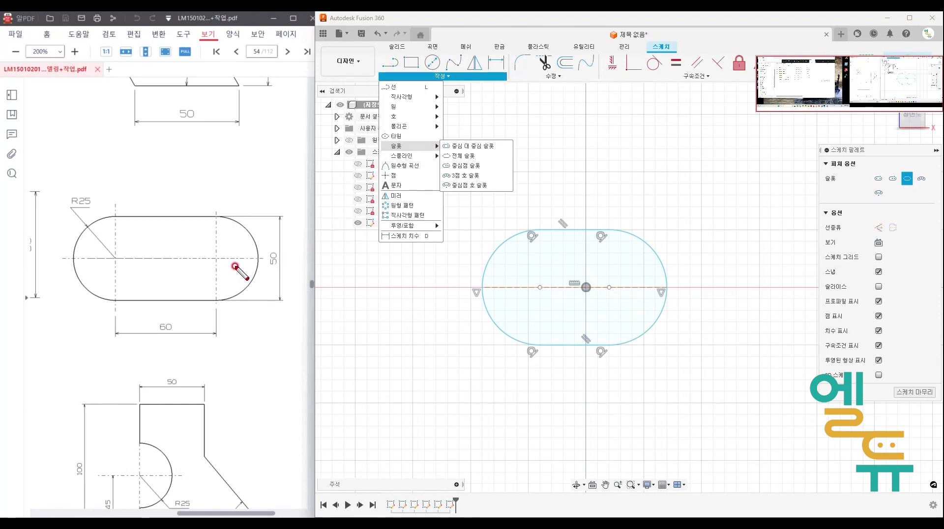
pyautogui.moveTo(219, 264); pyautogui.dragTo(225, 263)
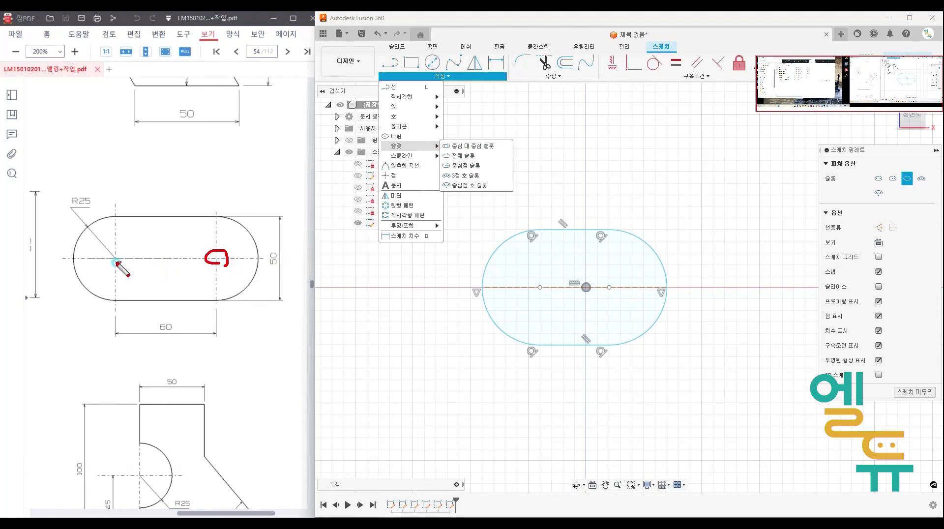
pyautogui.moveTo(116, 262); pyautogui.dragTo(119, 261)
pyautogui.moveTo(223, 223)
pyautogui.mouseDown()
pyautogui.moveTo(215, 208)
pyautogui.moveTo(216, 220)
pyautogui.mouseUp()
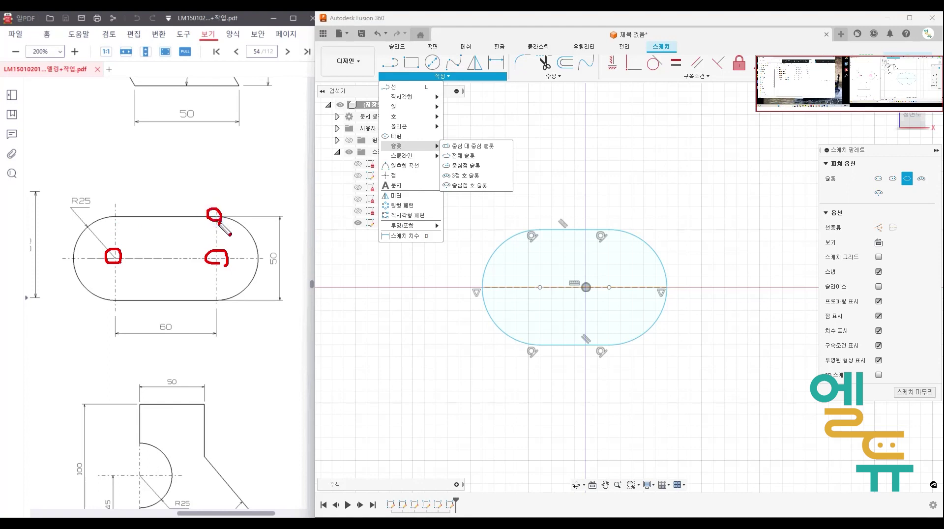
pyautogui.press('Escape')
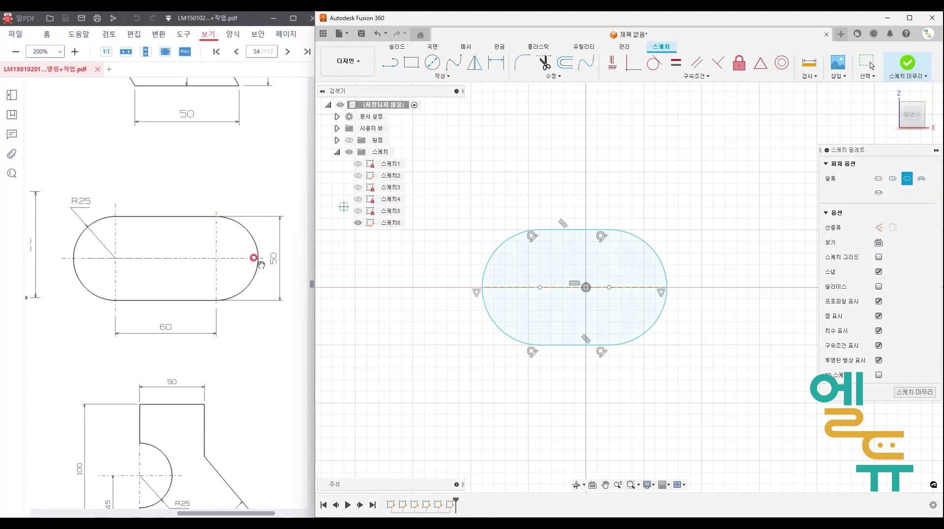
pyautogui.moveTo(254, 258); pyautogui.dragTo(256, 260)
pyautogui.moveTo(60, 251); pyautogui.dragTo(74, 255)
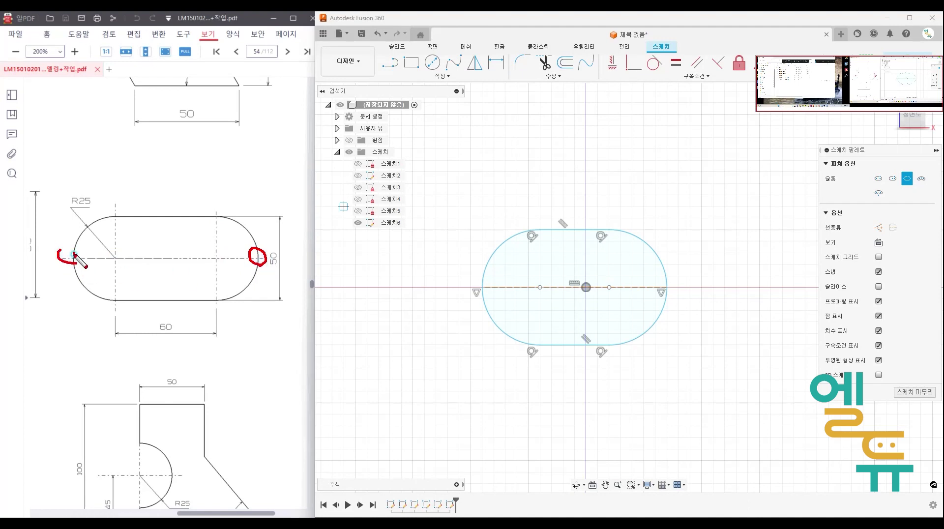
pyautogui.moveTo(120, 214); pyautogui.dragTo(117, 220)
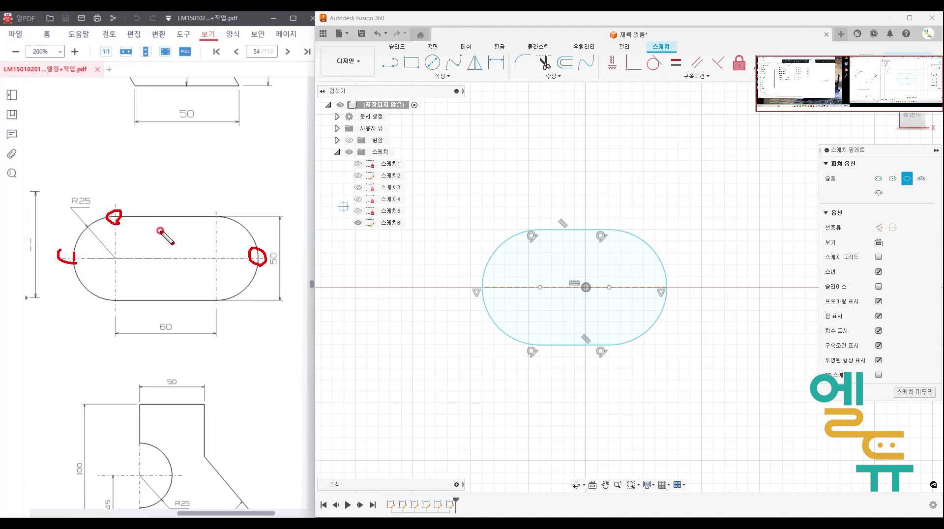
pyautogui.press('Escape')
pyautogui.click(443, 75)
pyautogui.moveTo(428, 127)
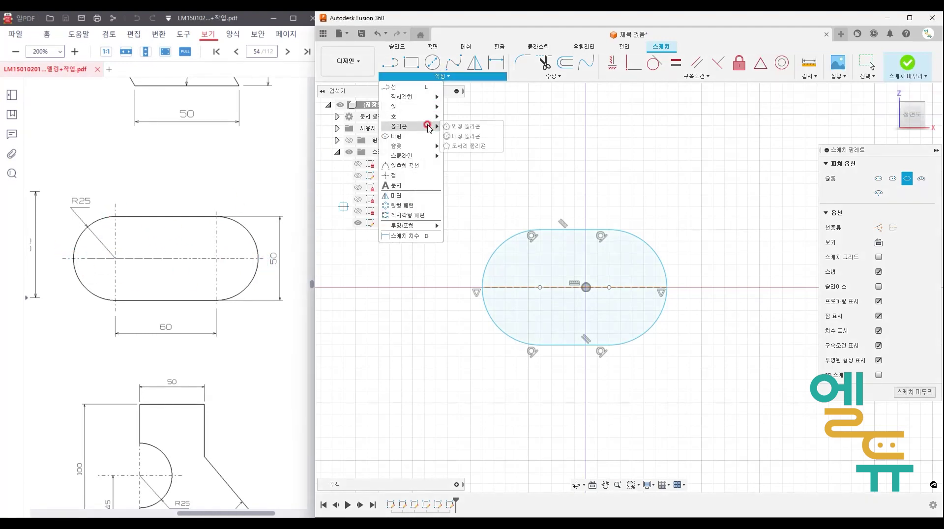
pyautogui.moveTo(426, 146)
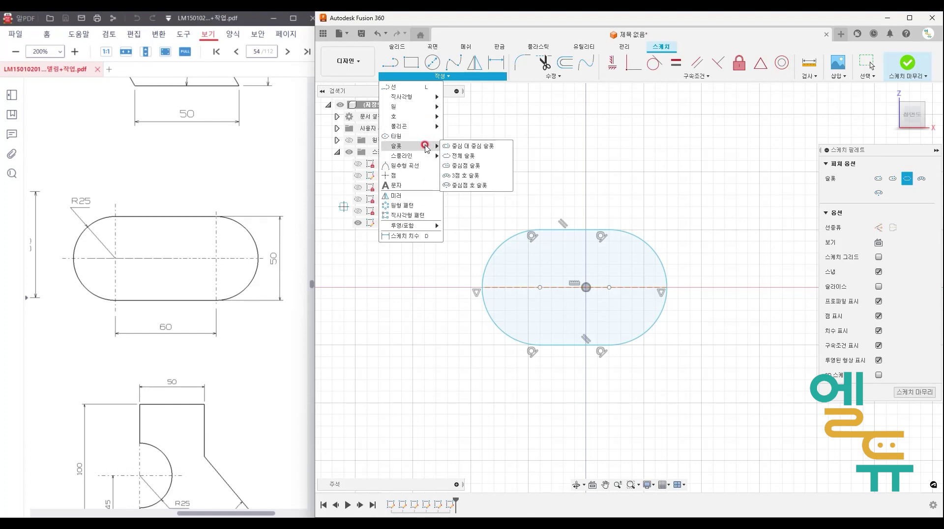
pyautogui.hotkey('ctrl', '2')
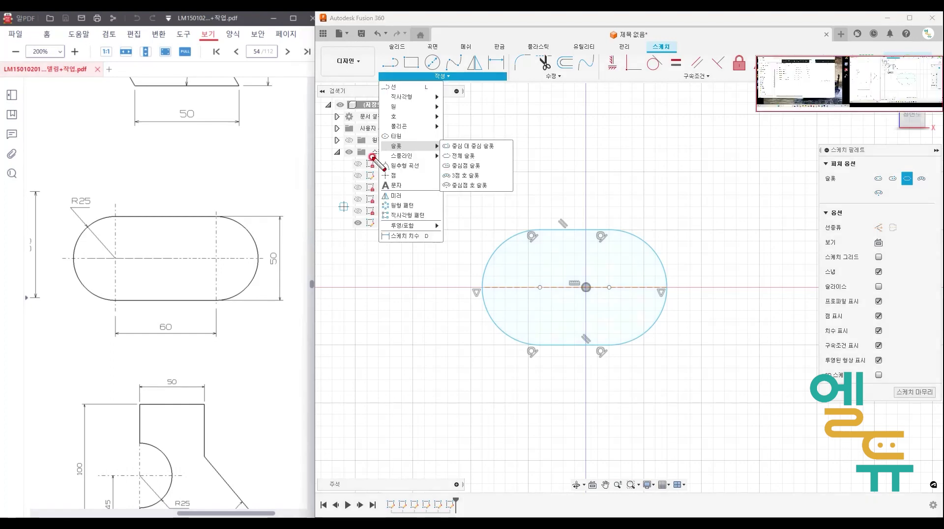
pyautogui.moveTo(167, 264)
pyautogui.mouseDown()
pyautogui.moveTo(157, 255)
pyautogui.moveTo(172, 263)
pyautogui.moveTo(163, 250)
pyautogui.moveTo(126, 257)
pyautogui.mouseUp()
pyautogui.moveTo(216, 253); pyautogui.dragTo(216, 256)
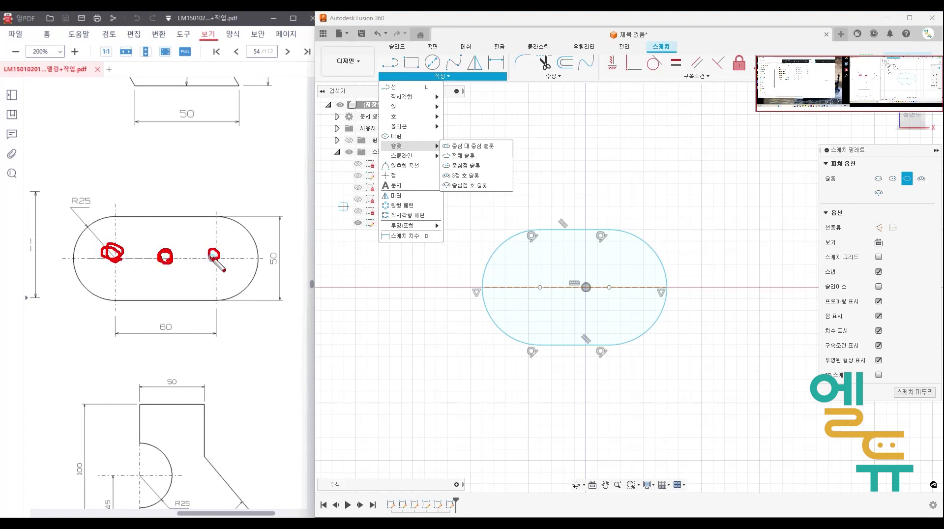
pyautogui.moveTo(119, 216); pyautogui.dragTo(117, 220)
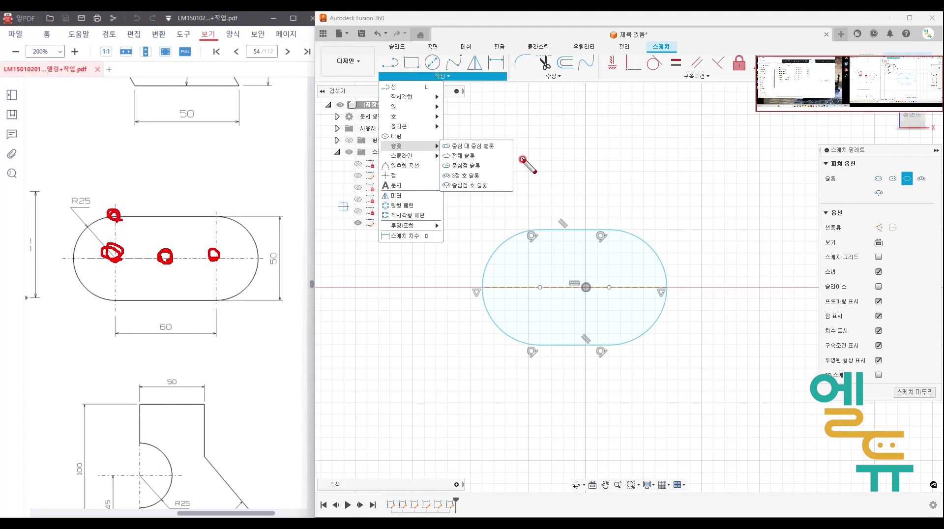
pyautogui.press('Escape')
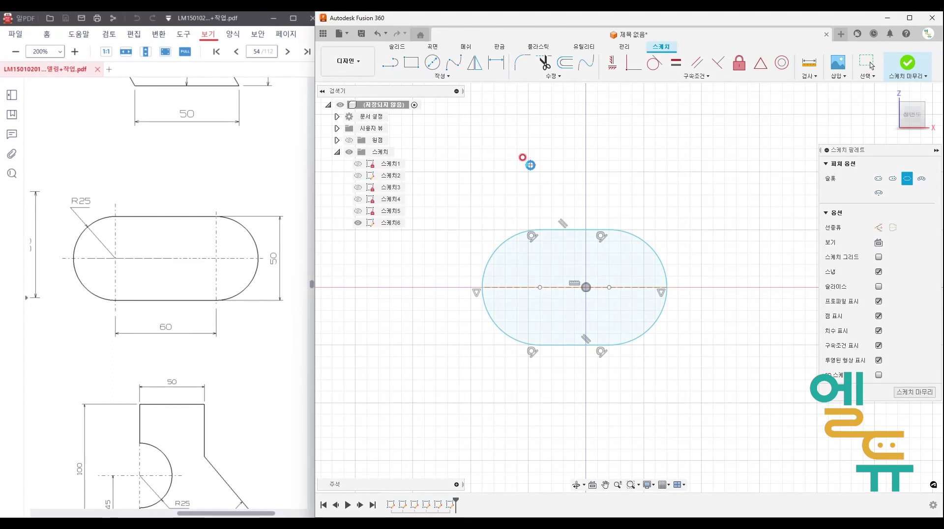
# Finish the sketch with the overall slot discarded, and hide that sketch.
pyautogui.press('Escape')
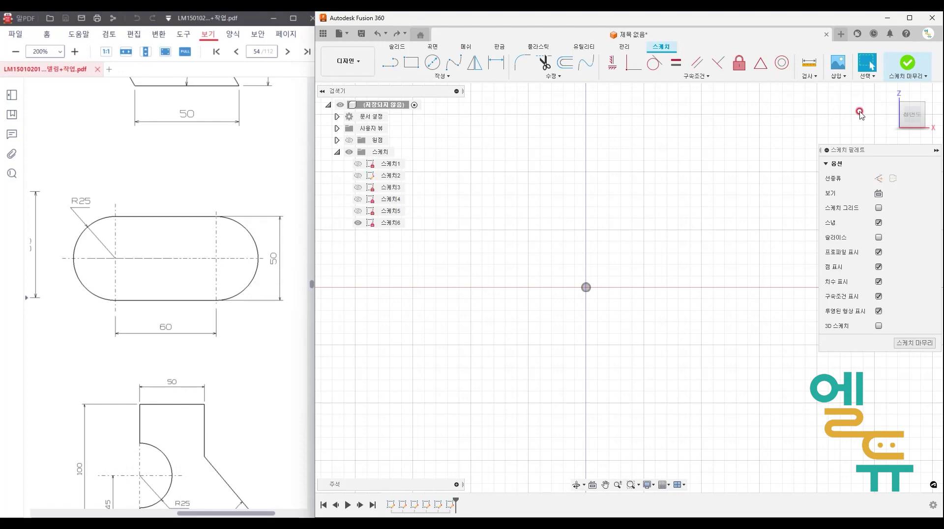
pyautogui.click(932, 52)
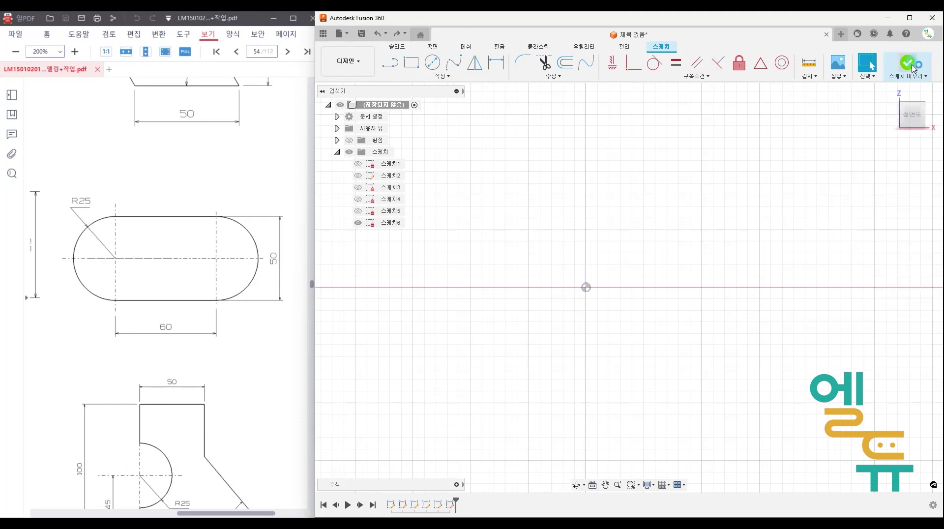
pyautogui.click(358, 222)
# Bring the C-shaped arc slot drawing into view in the PDF and start a new sketch on the XZ plane.
pyautogui.moveTo(164, 339); pyautogui.dragTo(295, 242)
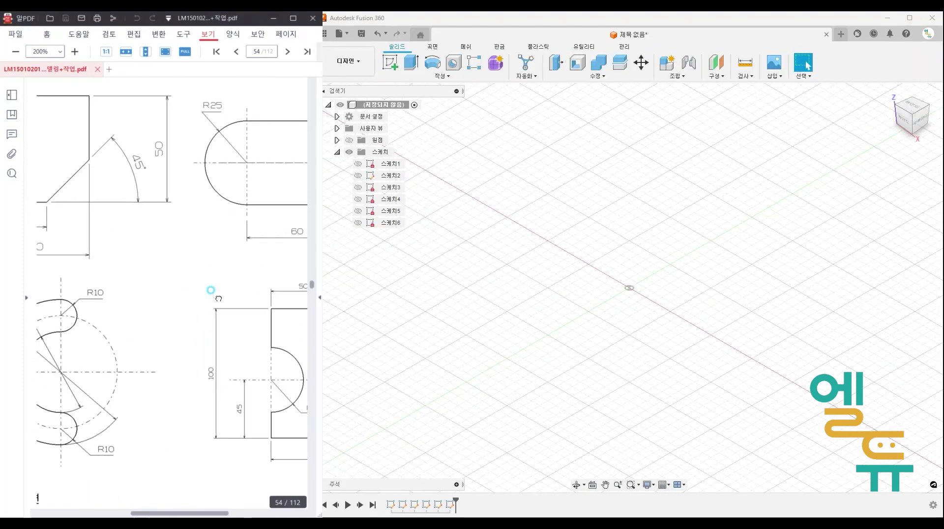
pyautogui.moveTo(67, 354)
pyautogui.mouseDown()
pyautogui.moveTo(170, 287)
pyautogui.moveTo(179, 269)
pyautogui.mouseUp()
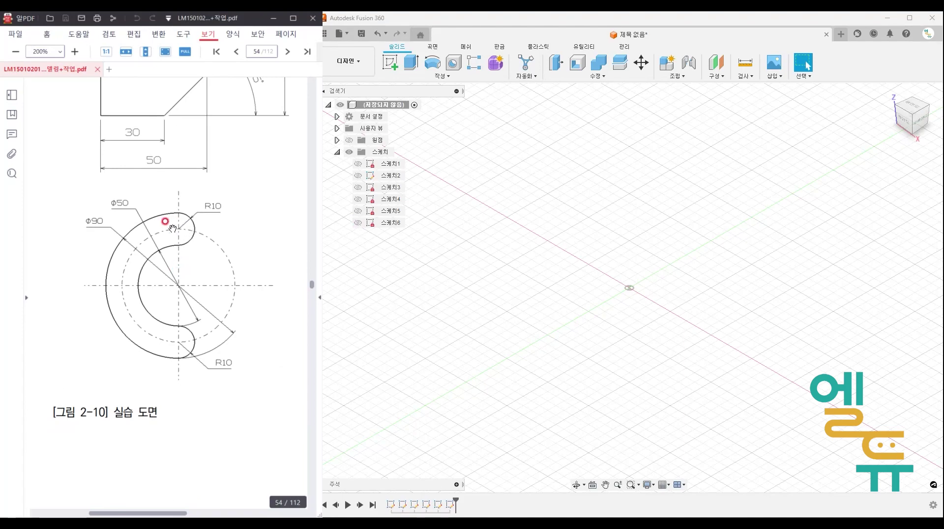
pyautogui.click(390, 62)
pyautogui.click(647, 272)
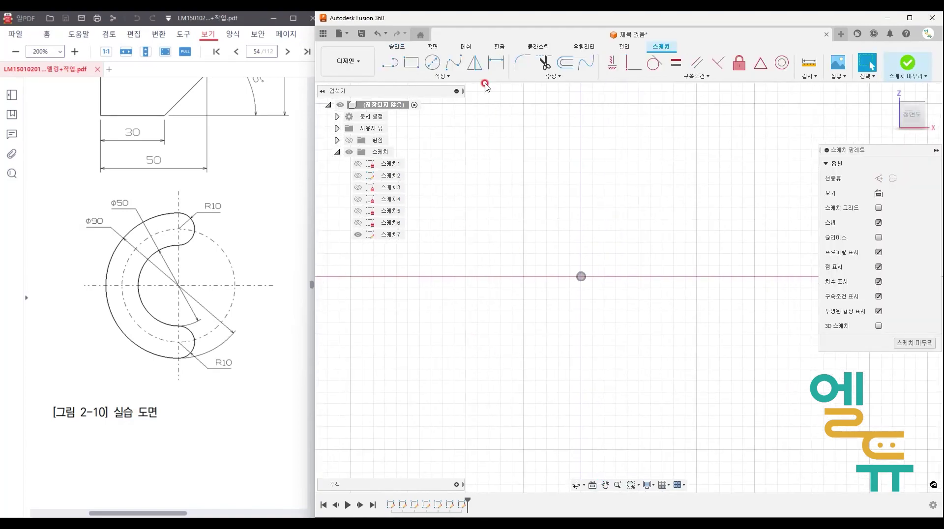
pyautogui.click(443, 76)
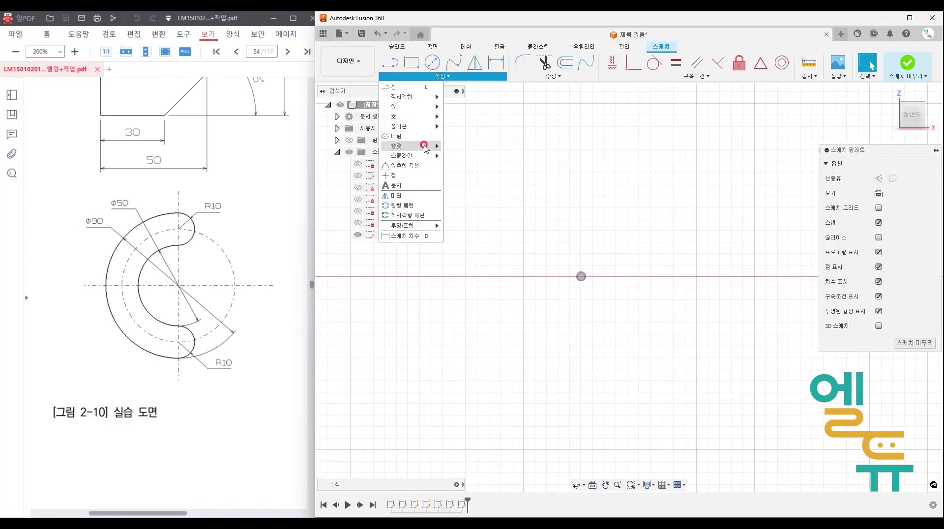
pyautogui.moveTo(426, 145)
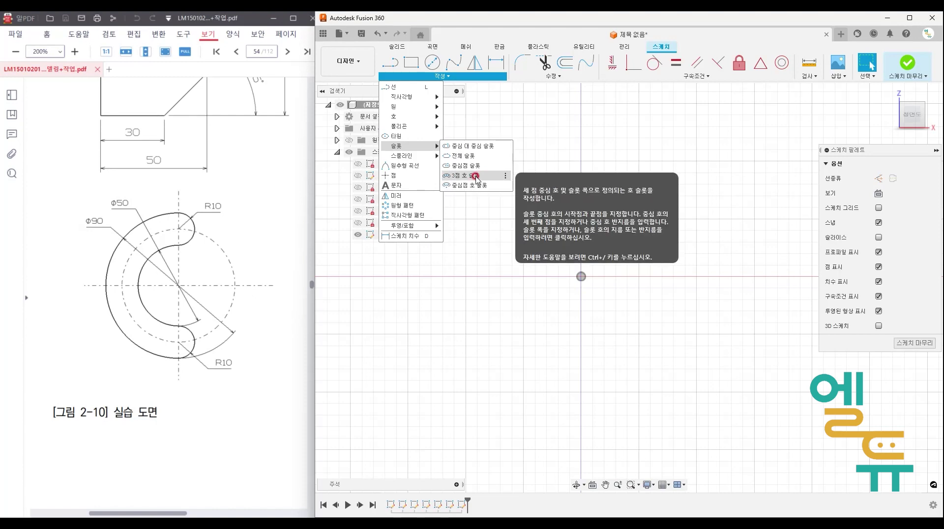
pyautogui.hotkey('ctrl', '2')
pyautogui.moveTo(178, 224); pyautogui.dragTo(178, 226)
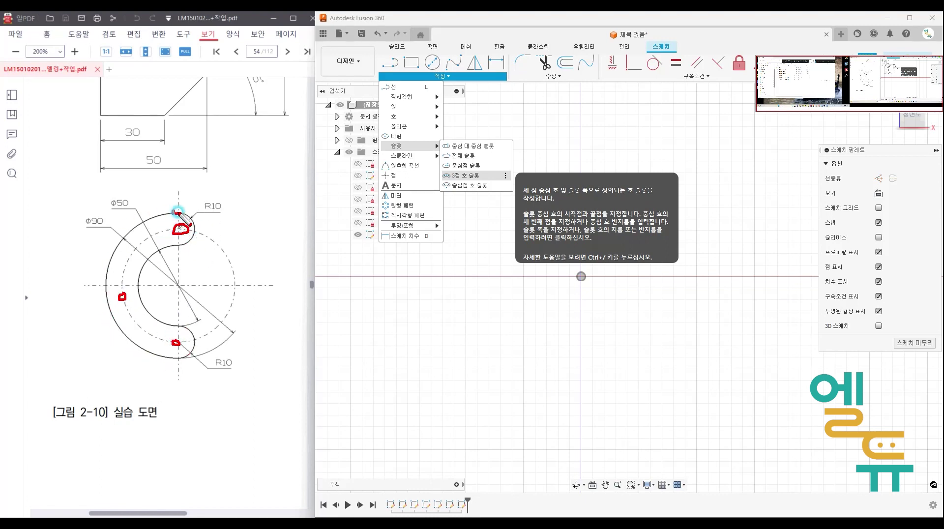
pyautogui.moveTo(174, 211); pyautogui.dragTo(177, 213)
pyautogui.click(175, 298)
pyautogui.click(176, 287)
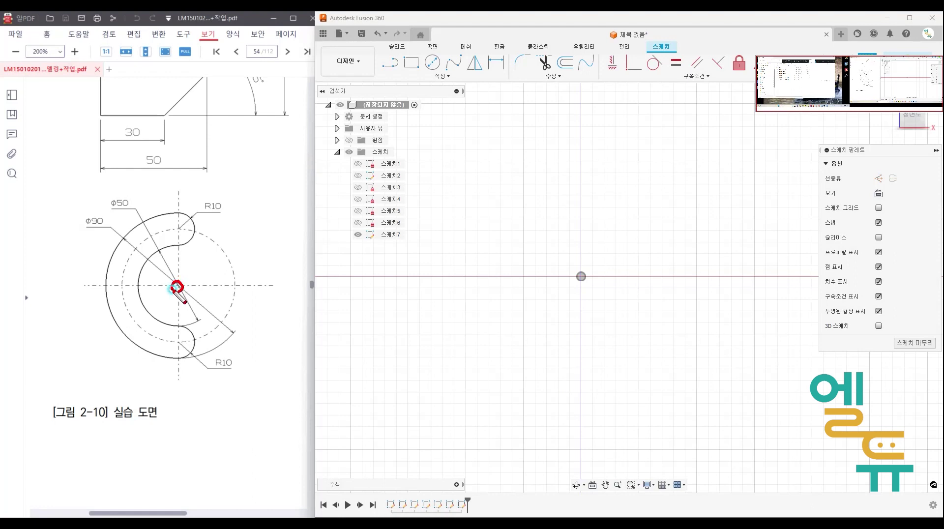
pyautogui.moveTo(182, 290); pyautogui.dragTo(182, 286)
pyautogui.moveTo(177, 233)
pyautogui.mouseDown()
pyautogui.moveTo(180, 225)
pyautogui.moveTo(179, 235)
pyautogui.mouseUp()
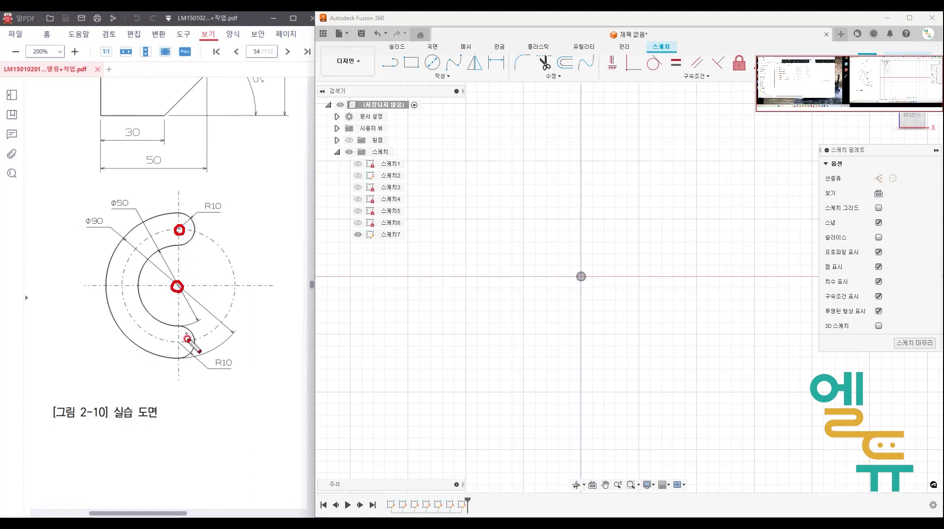
pyautogui.moveTo(176, 338); pyautogui.dragTo(177, 338)
pyautogui.moveTo(173, 210)
pyautogui.mouseDown()
pyautogui.moveTo(180, 213)
pyautogui.moveTo(172, 211)
pyautogui.mouseUp()
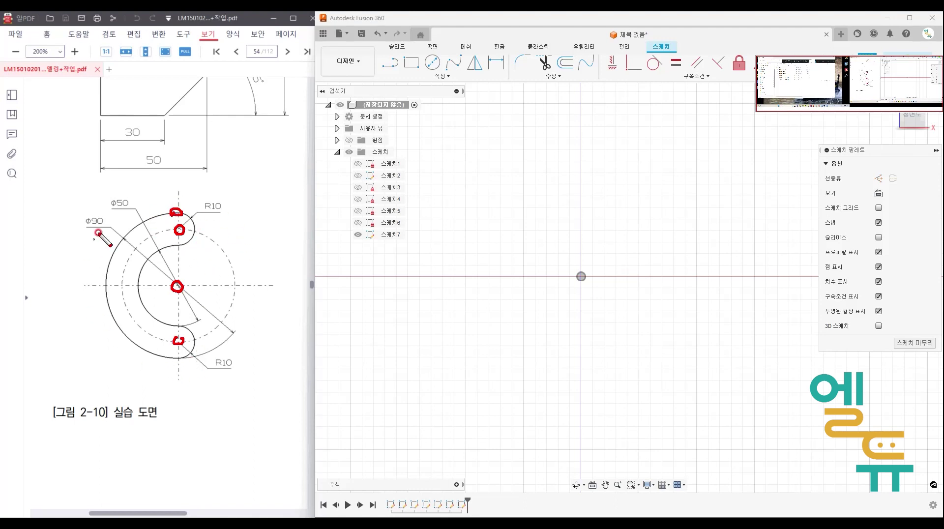
pyautogui.moveTo(175, 288); pyautogui.dragTo(182, 282)
pyautogui.press('Escape')
# Draw a left-opening-free C-shaped center point arc slot centred on the origin, with ends on the vertical axis, about 47 mm centreline radius and 22 mm wide.
pyautogui.click(441, 75)
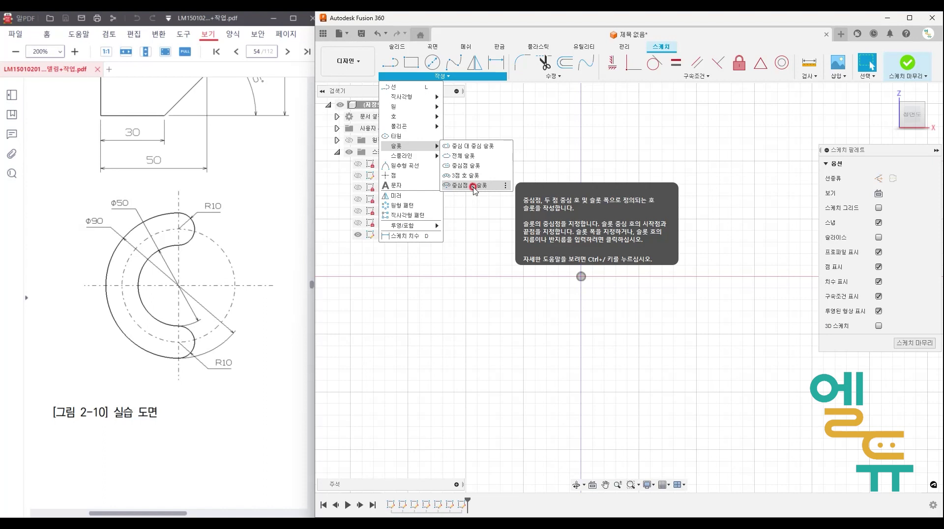
pyautogui.click(474, 187)
pyautogui.click(581, 277)
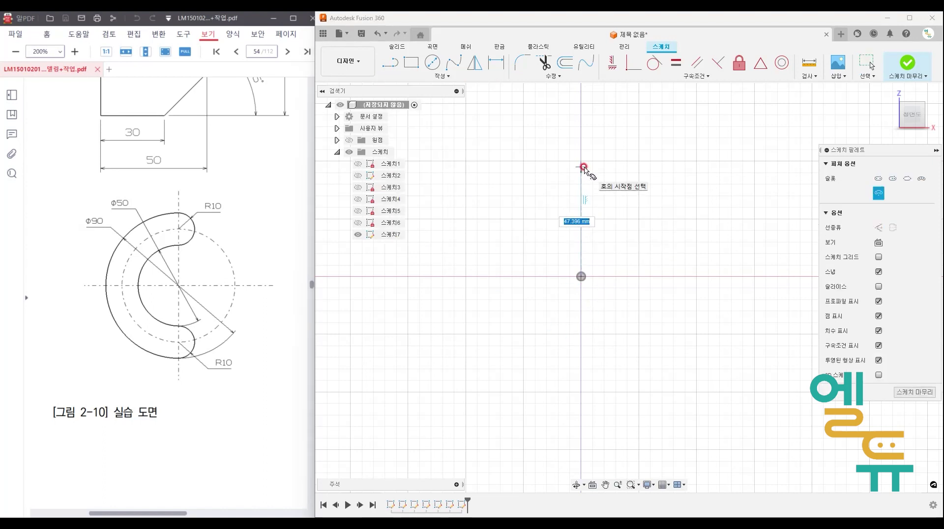
pyautogui.click(584, 167)
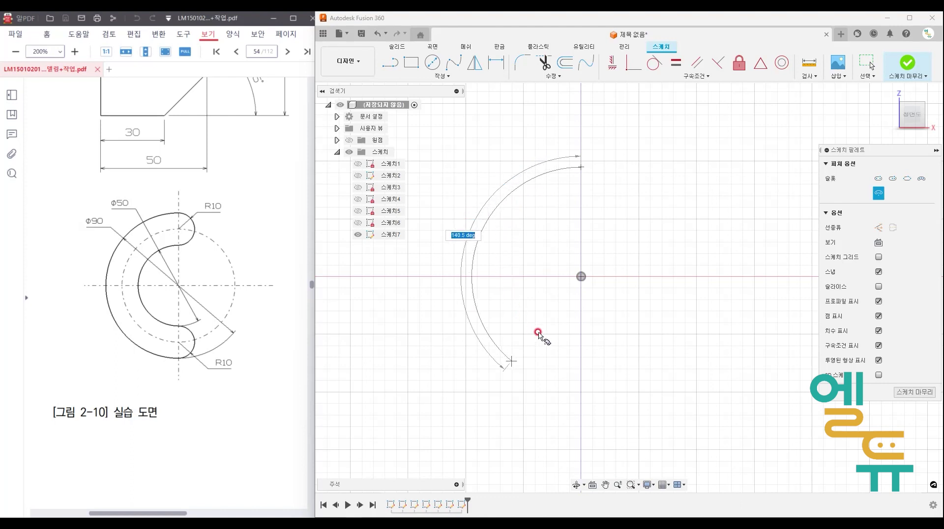
pyautogui.click(581, 379)
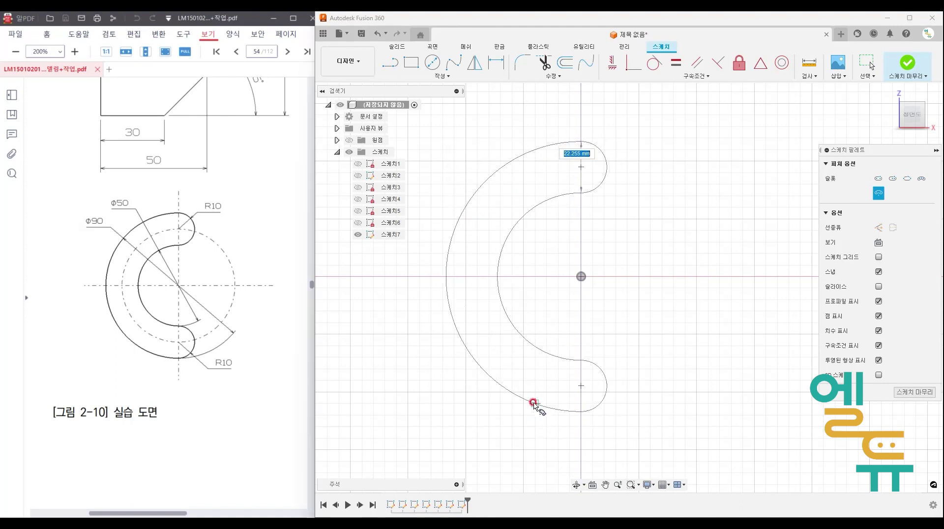
pyautogui.click(535, 401)
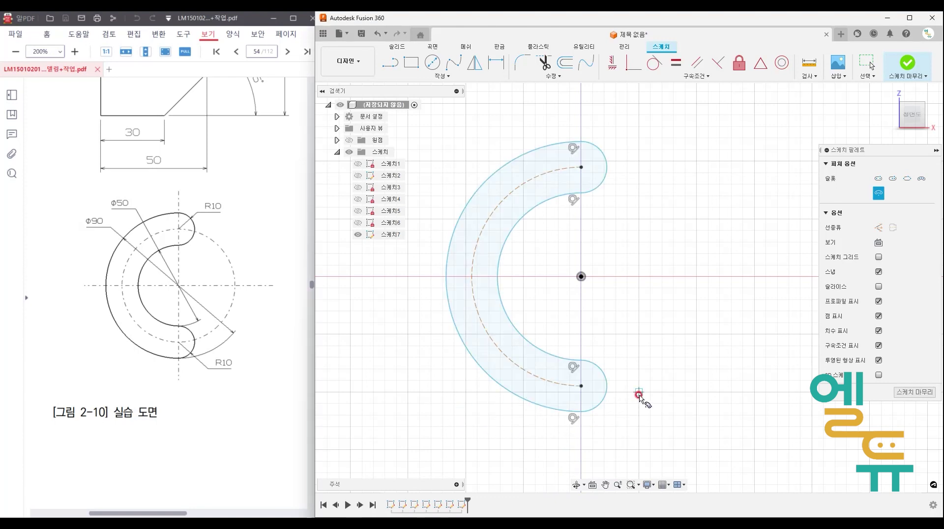
pyautogui.moveTo(640, 394); pyautogui.dragTo(635, 381, button='middle')
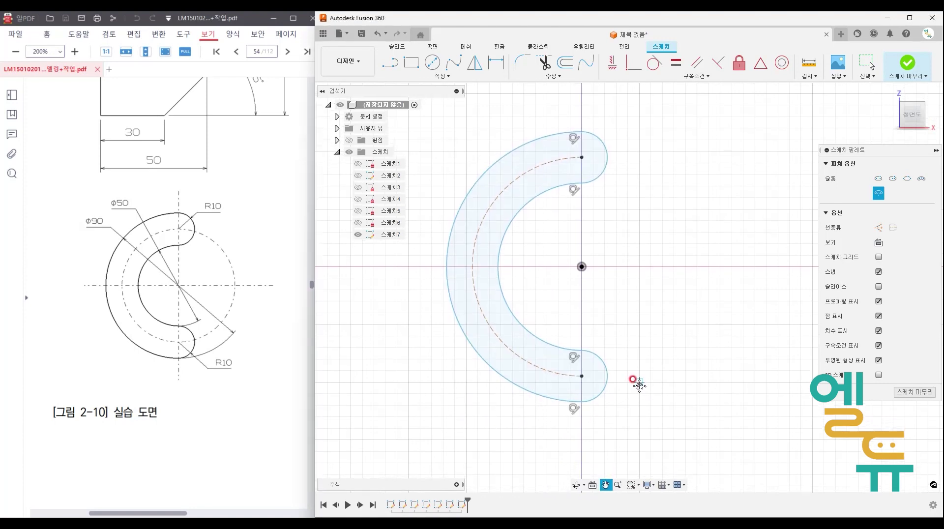
pyautogui.press('Escape')
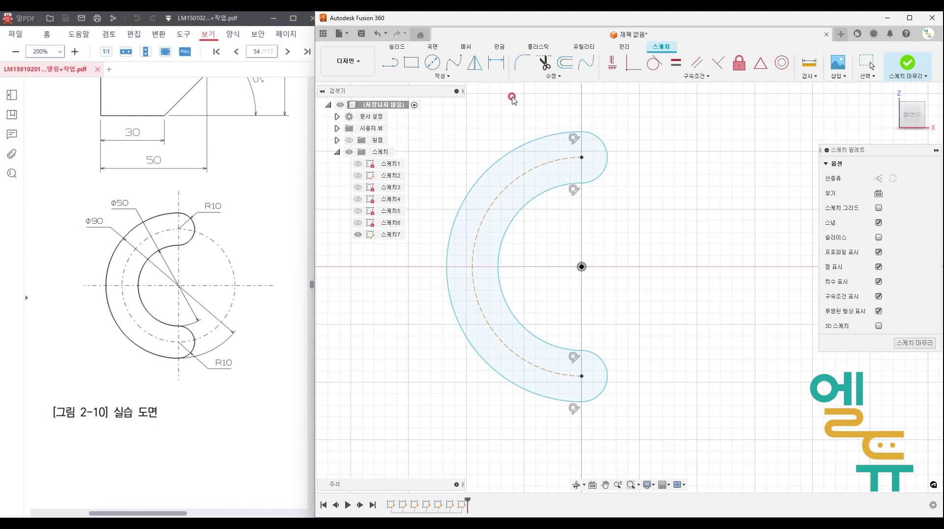
# Dimension the slot's inner arc as a diameter of 50 mm.
pyautogui.click(496, 63)
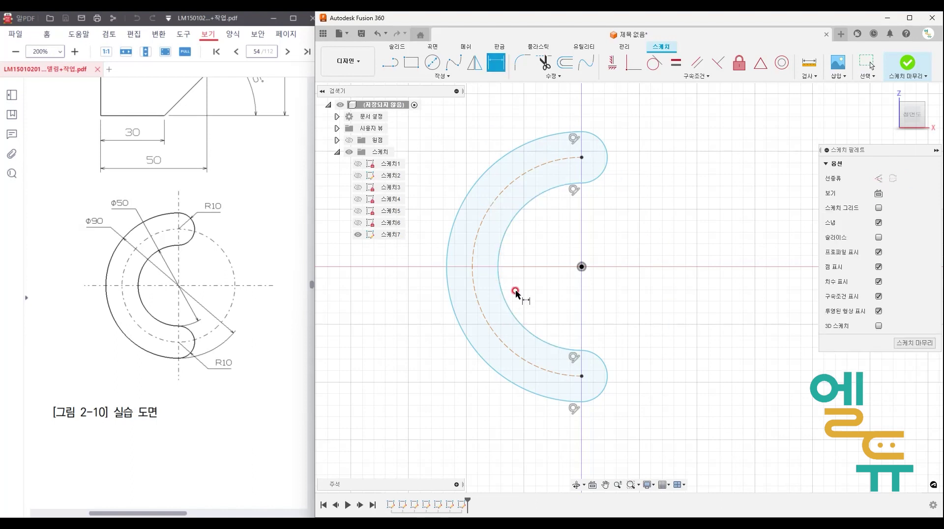
pyautogui.click(507, 231)
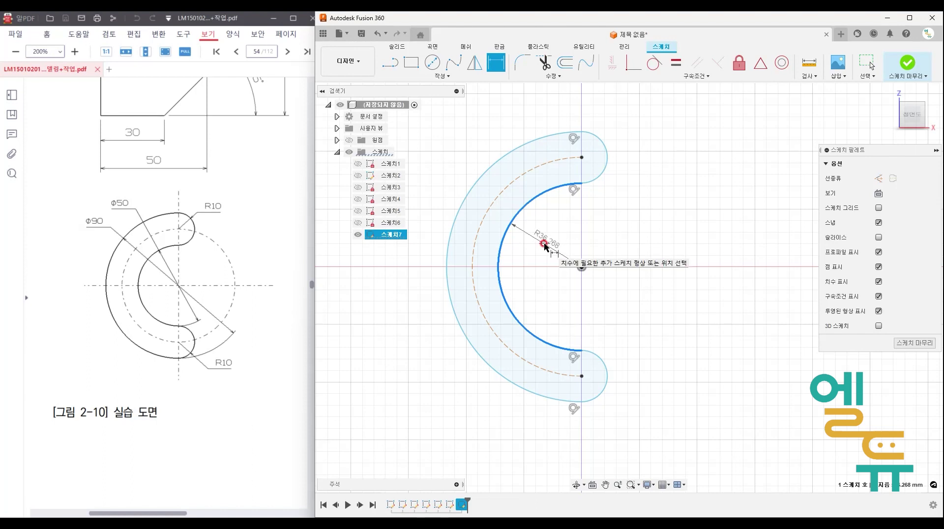
pyautogui.rightClick(544, 246)
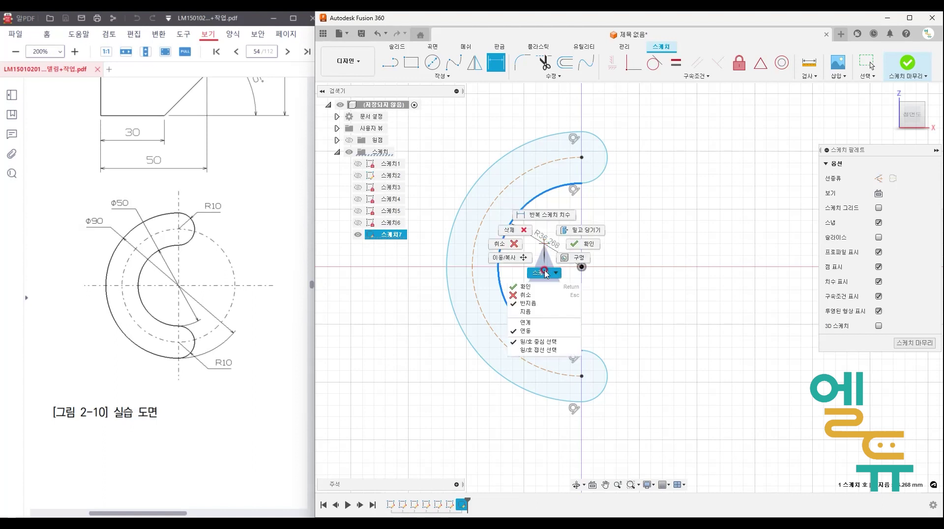
pyautogui.click(540, 313)
pyautogui.click(556, 249)
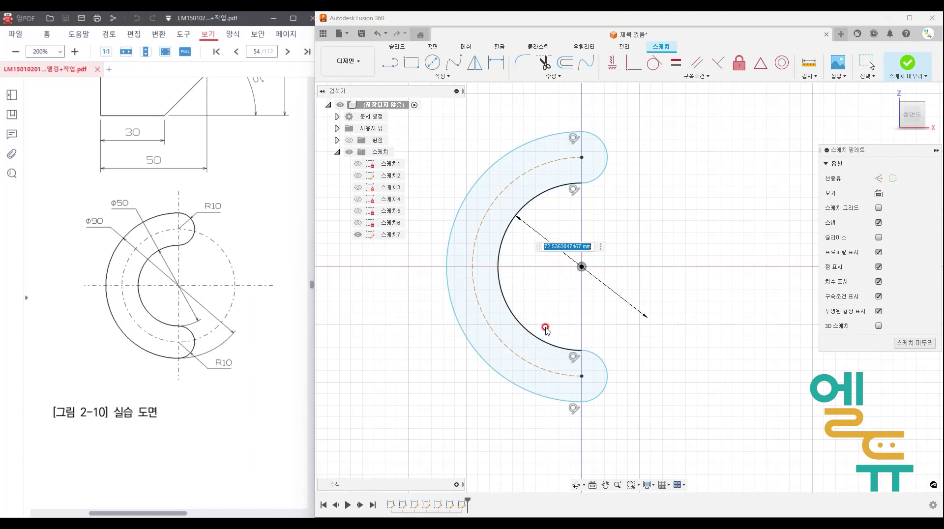
pyautogui.write('50')
pyautogui.press('Return')
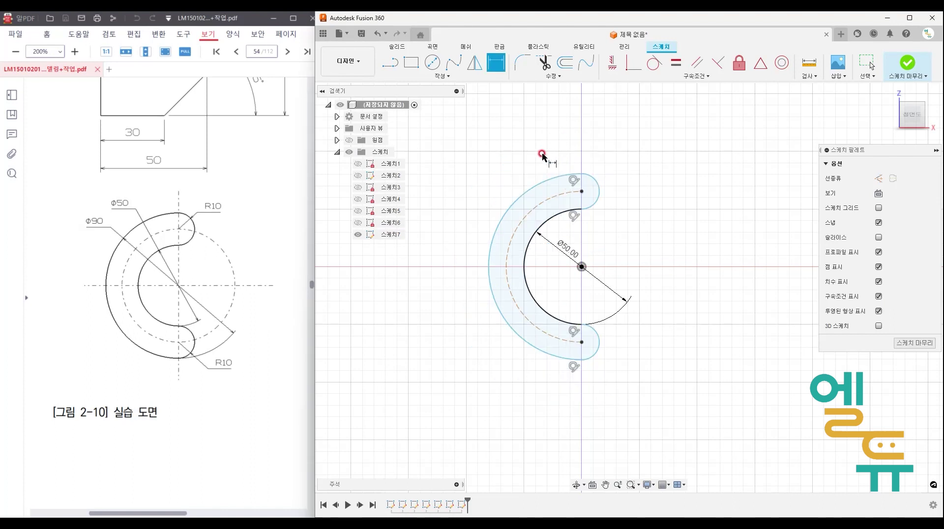
# Dimension the slot's outer arc as a diameter of 90 mm, placing the dimension outside the slot.
pyautogui.click(528, 189)
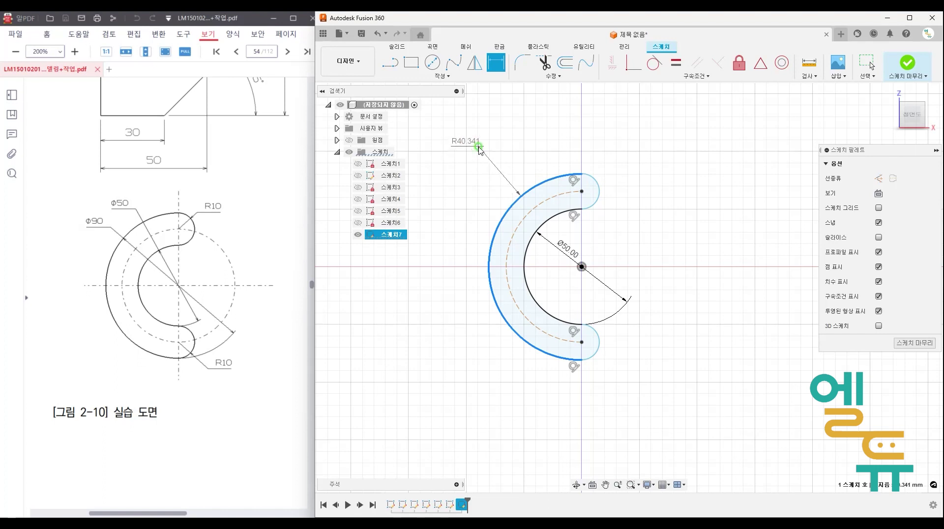
pyautogui.rightClick(480, 145)
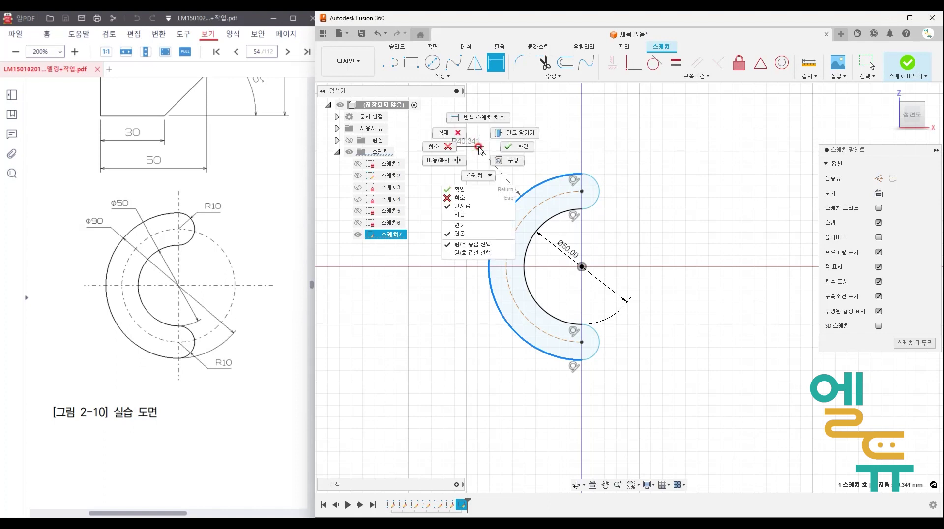
pyautogui.click(481, 215)
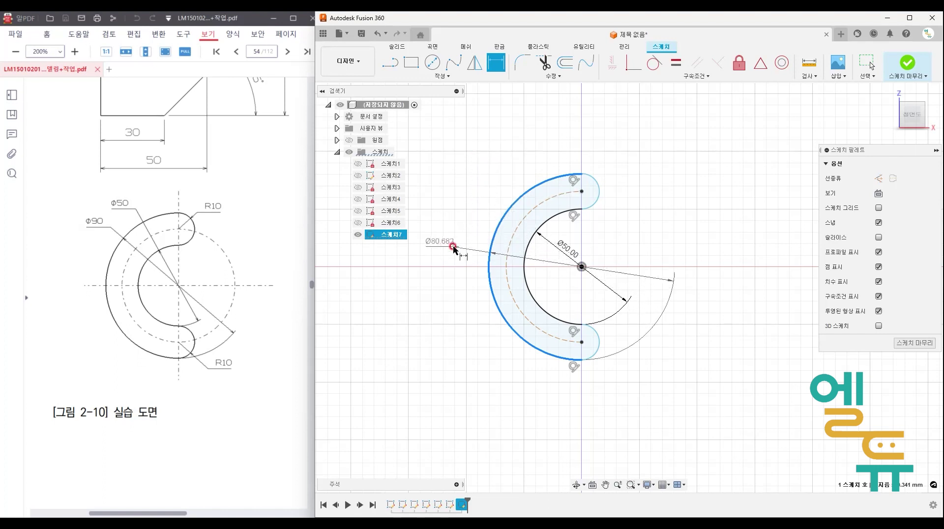
pyautogui.click(453, 248)
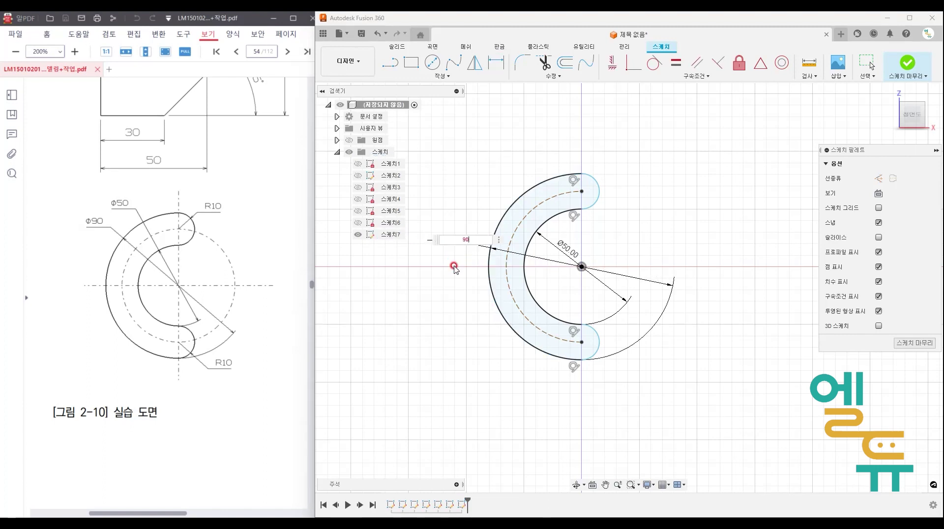
pyautogui.press('Return')
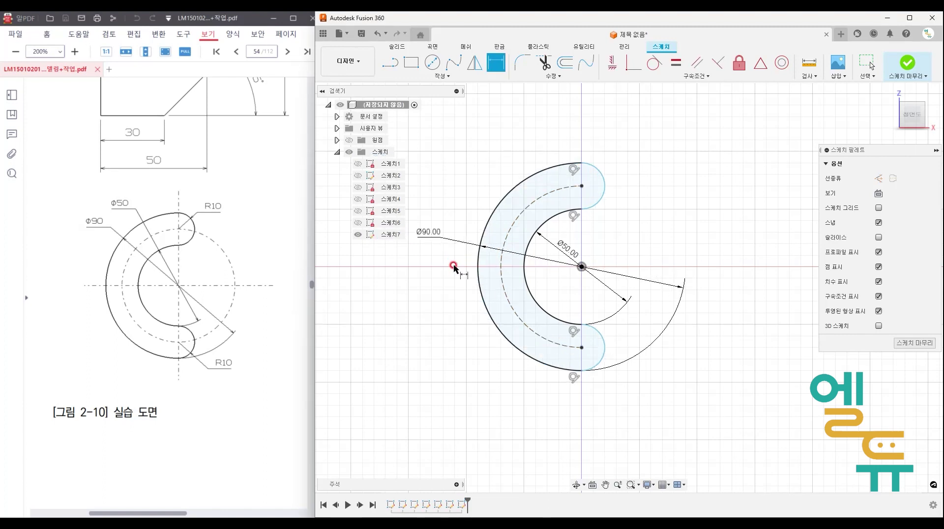
# Place a radius dimension outside the slot's upper end arc and move the resulting dialog clear of the sketch.
pyautogui.click(604, 171)
pyautogui.click(629, 145)
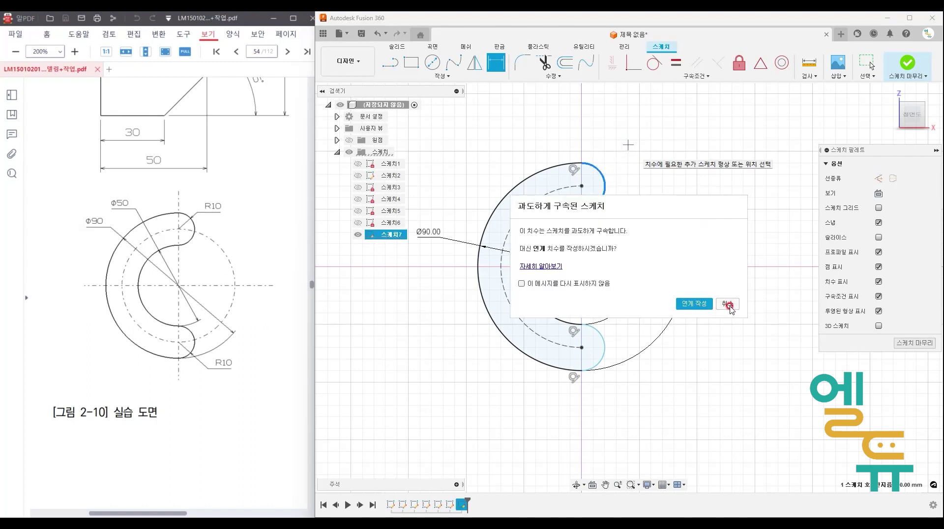
pyautogui.moveTo(641, 208); pyautogui.dragTo(635, 44)
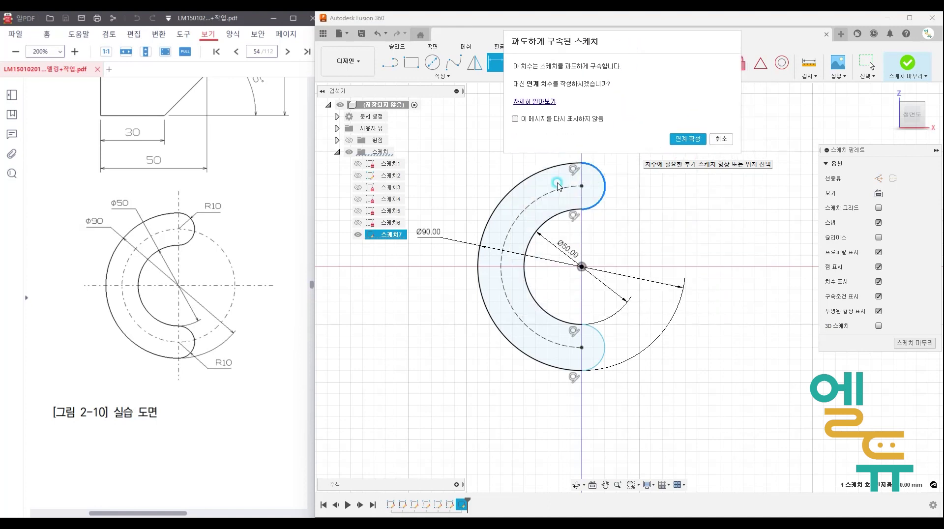
pyautogui.moveTo(429, 240)
pyautogui.mouseDown()
pyautogui.moveTo(416, 223)
pyautogui.moveTo(433, 240)
pyautogui.mouseUp()
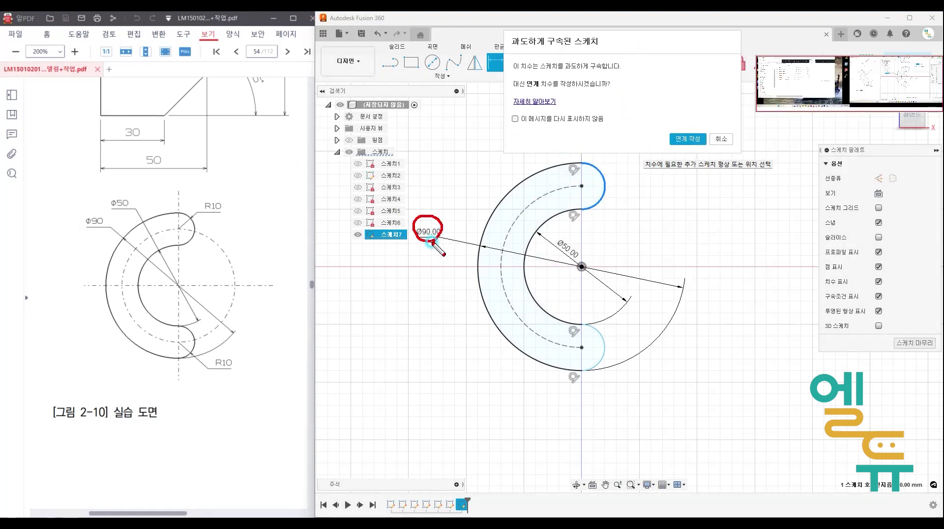
pyautogui.moveTo(571, 262)
pyautogui.mouseDown()
pyautogui.moveTo(554, 234)
pyautogui.moveTo(587, 252)
pyautogui.moveTo(580, 262)
pyautogui.mouseUp()
pyautogui.moveTo(531, 234); pyautogui.dragTo(501, 212)
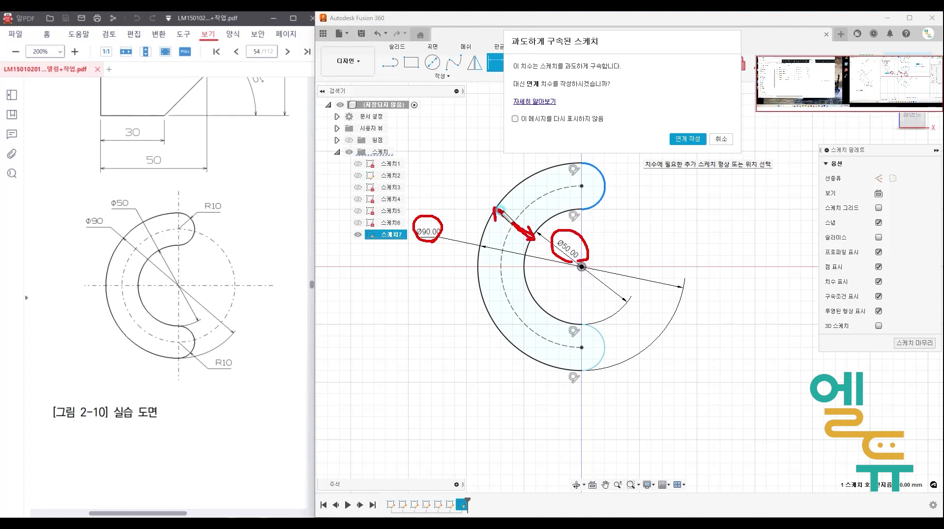
pyautogui.moveTo(611, 194)
pyautogui.mouseDown()
pyautogui.moveTo(608, 183)
pyautogui.moveTo(610, 194)
pyautogui.mouseUp()
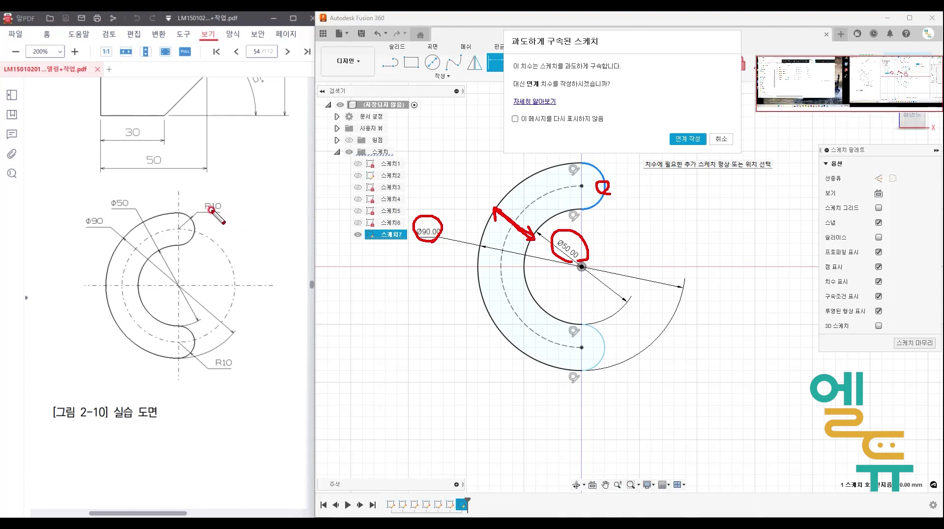
pyautogui.moveTo(221, 213)
pyautogui.mouseDown()
pyautogui.moveTo(199, 213)
pyautogui.moveTo(226, 201)
pyautogui.moveTo(223, 217)
pyautogui.mouseUp()
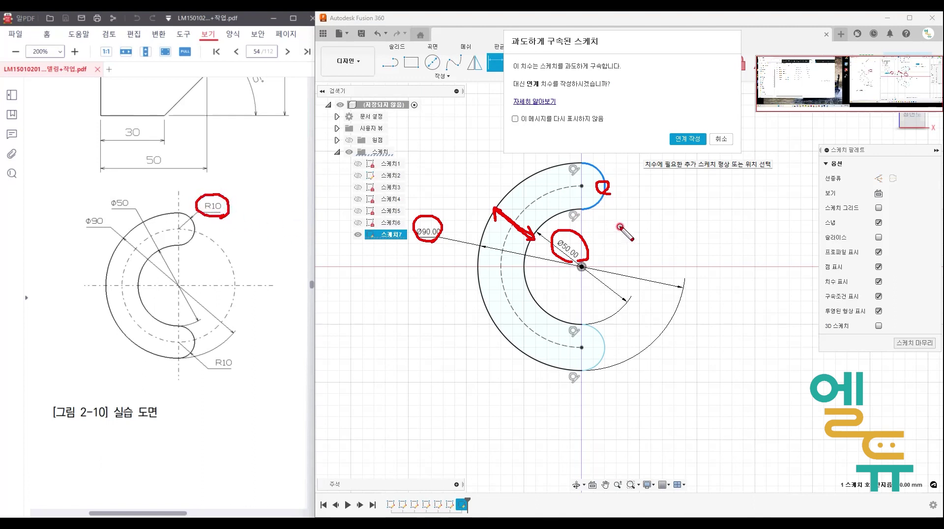
pyautogui.moveTo(697, 147)
pyautogui.mouseDown()
pyautogui.moveTo(678, 151)
pyautogui.moveTo(683, 124)
pyautogui.moveTo(711, 143)
pyautogui.moveTo(682, 153)
pyautogui.mouseUp()
pyautogui.press('Escape')
# Create the upper end arc's radius as a driven dimension and leave the dimension command.
pyautogui.click(689, 141)
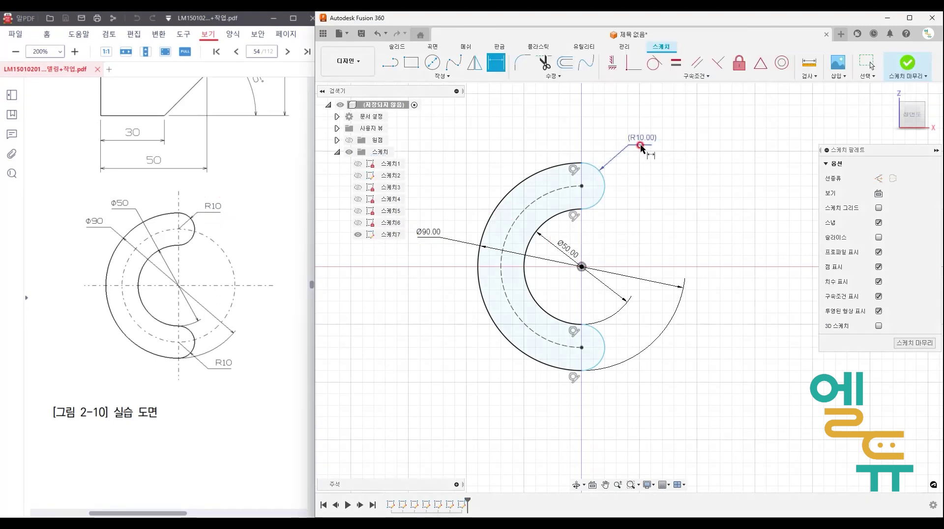
pyautogui.click(632, 131)
pyautogui.press('Escape')
pyautogui.press('Escape')
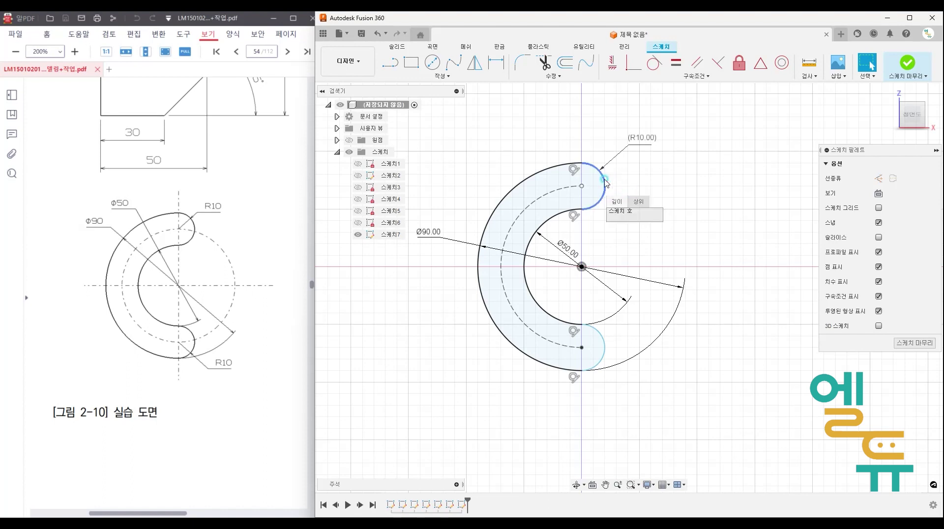
# Pull the slot's upper and lower end arcs slightly past the vertical axis to test whether they can still move.
pyautogui.moveTo(609, 191)
pyautogui.mouseDown()
pyautogui.moveTo(632, 191)
pyautogui.moveTo(584, 183)
pyautogui.moveTo(630, 184)
pyautogui.moveTo(613, 186)
pyautogui.mouseUp()
pyautogui.press('Escape')
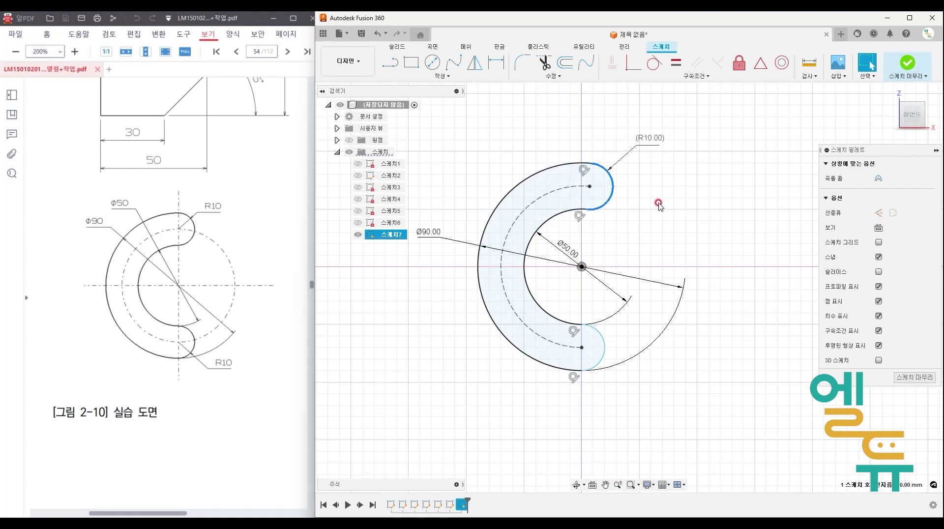
pyautogui.moveTo(604, 339); pyautogui.dragTo(623, 340)
pyautogui.press('Escape')
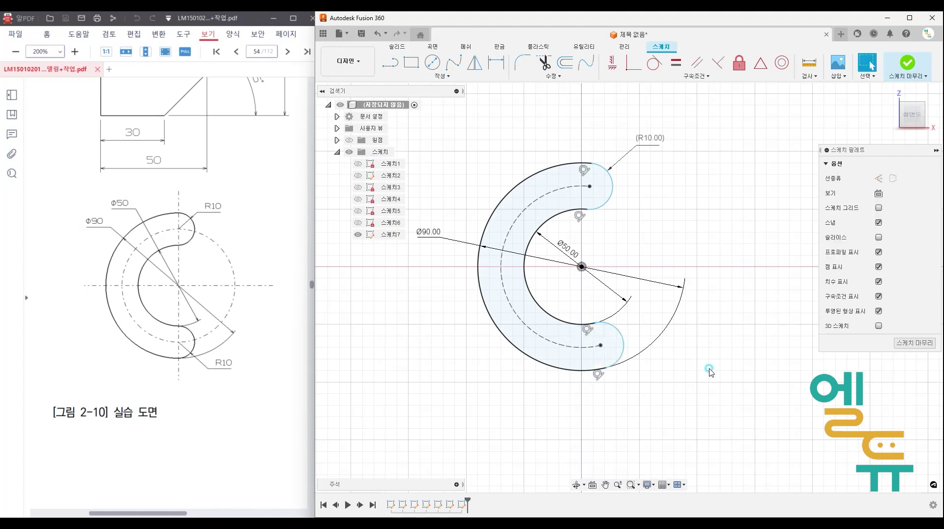
pyautogui.moveTo(597, 276)
pyautogui.mouseDown()
pyautogui.moveTo(571, 268)
pyautogui.moveTo(588, 274)
pyautogui.mouseUp()
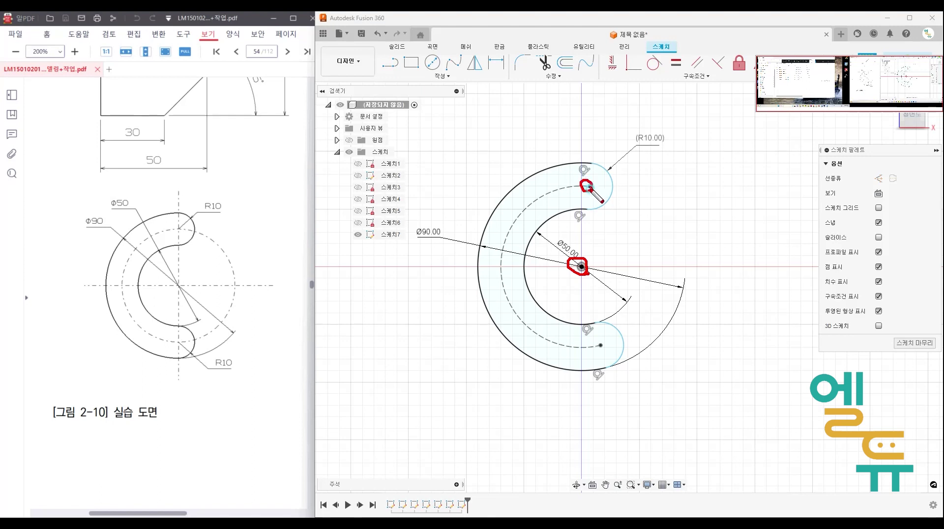
pyautogui.moveTo(583, 183); pyautogui.dragTo(582, 252)
pyautogui.moveTo(586, 55)
pyautogui.mouseDown()
pyautogui.moveTo(603, 73)
pyautogui.moveTo(625, 55)
pyautogui.mouseUp()
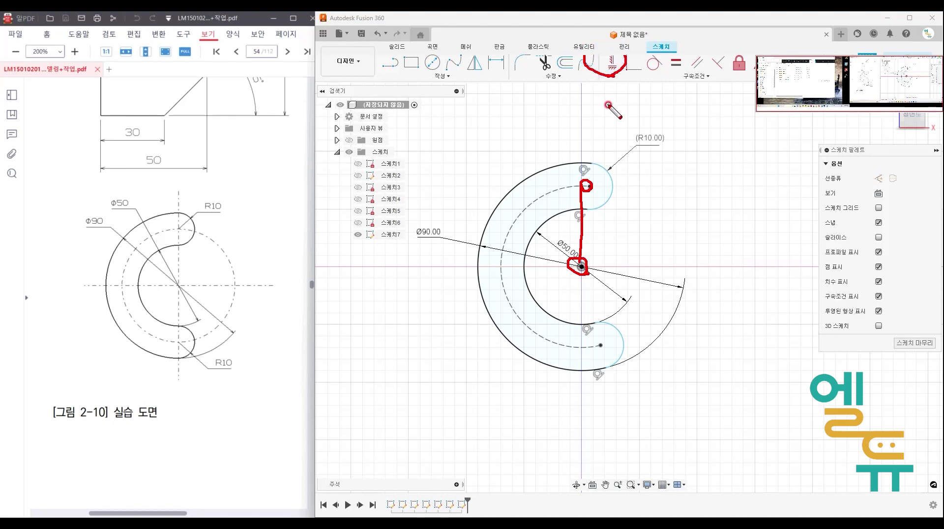
# Apply vertical constraints aligning the centre points of the slot's upper and lower end arcs with the origin.
pyautogui.click(613, 63)
pyautogui.click(593, 186)
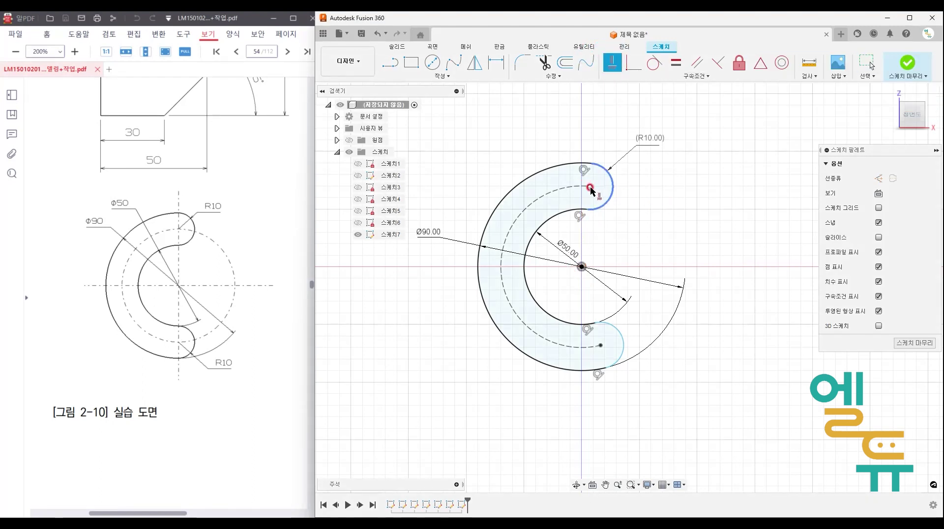
pyautogui.click(582, 267)
pyautogui.press('Escape')
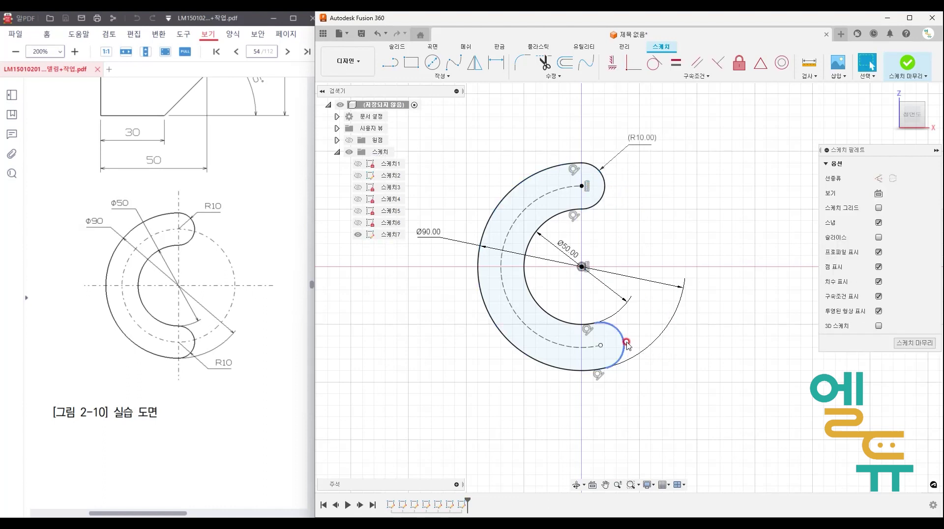
pyautogui.click(611, 61)
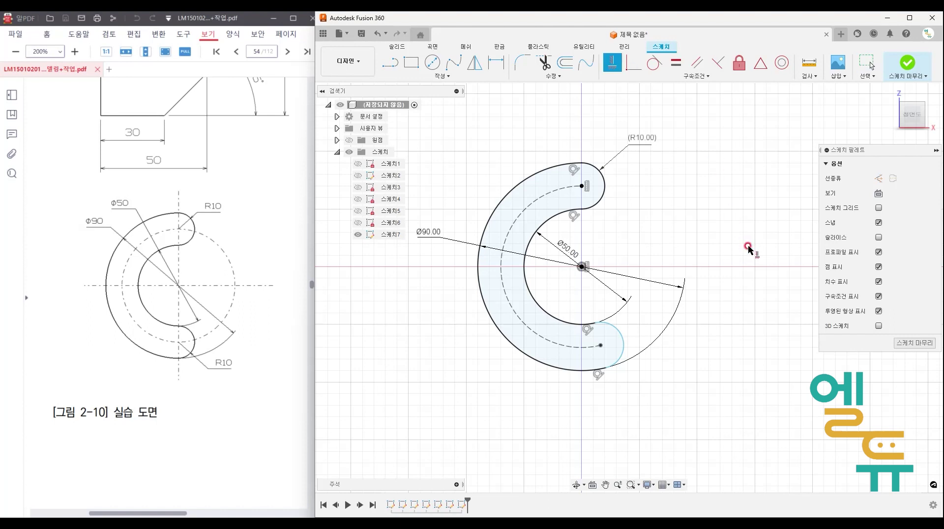
pyautogui.click(581, 266)
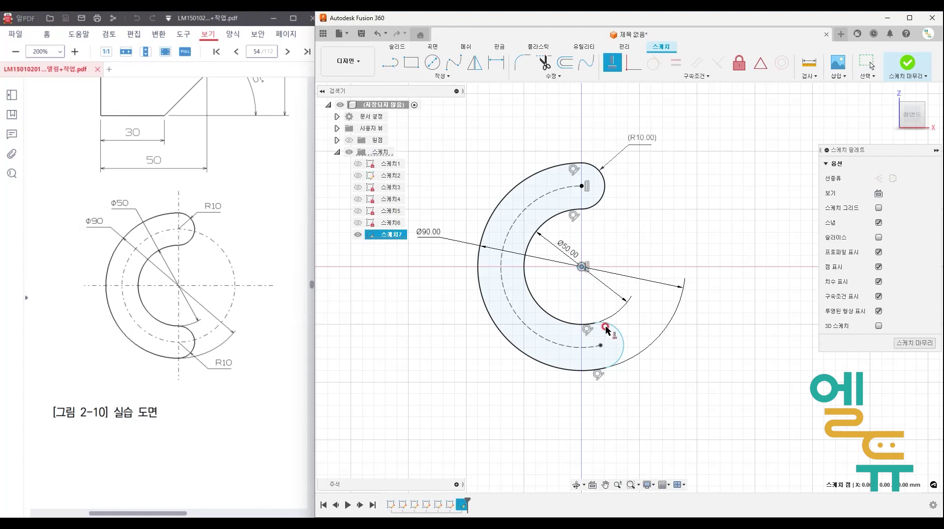
pyautogui.click(603, 345)
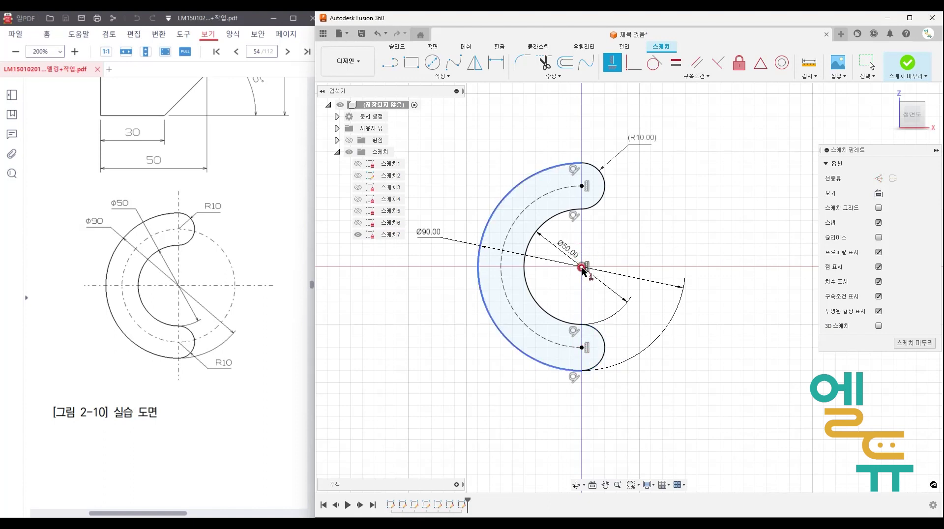
# Sketch a second C-shaped slot with the three-point arc slot tool, about 17 mm wide, to the right of the first slot.
pyautogui.moveTo(656, 255); pyautogui.dragTo(588, 268, button='middle')
pyautogui.click(443, 76)
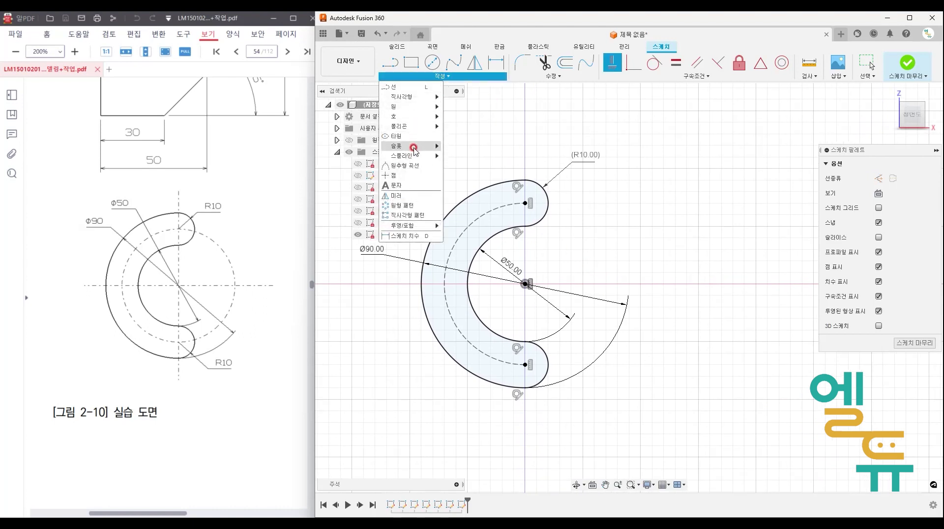
pyautogui.moveTo(422, 146)
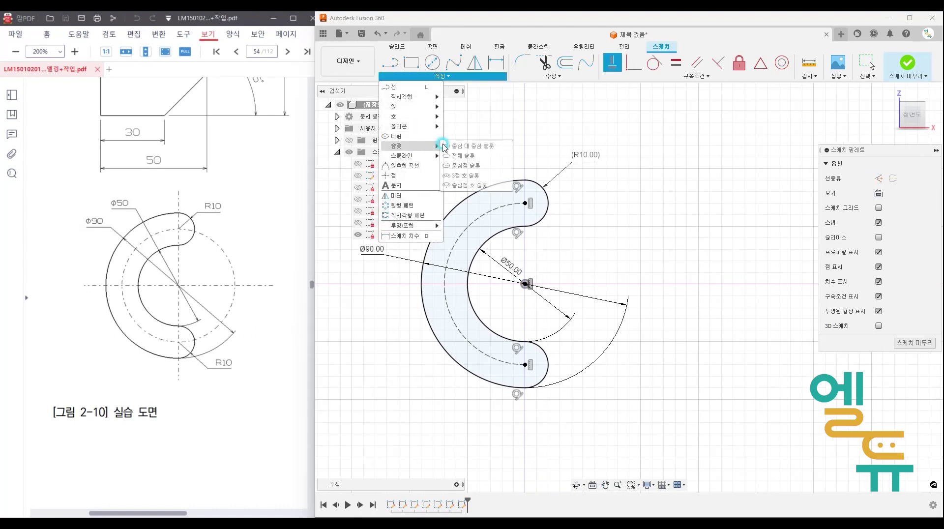
pyautogui.click(468, 177)
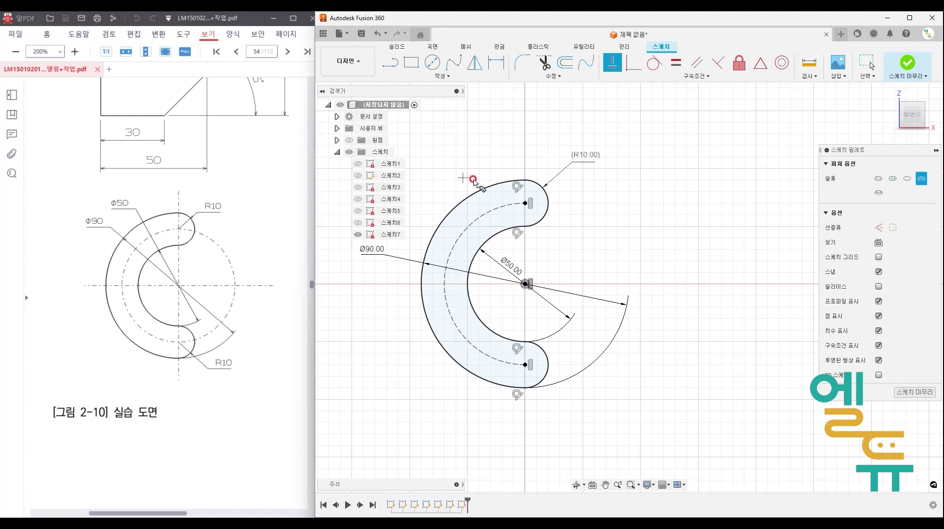
pyautogui.click(692, 211)
pyautogui.click(691, 364)
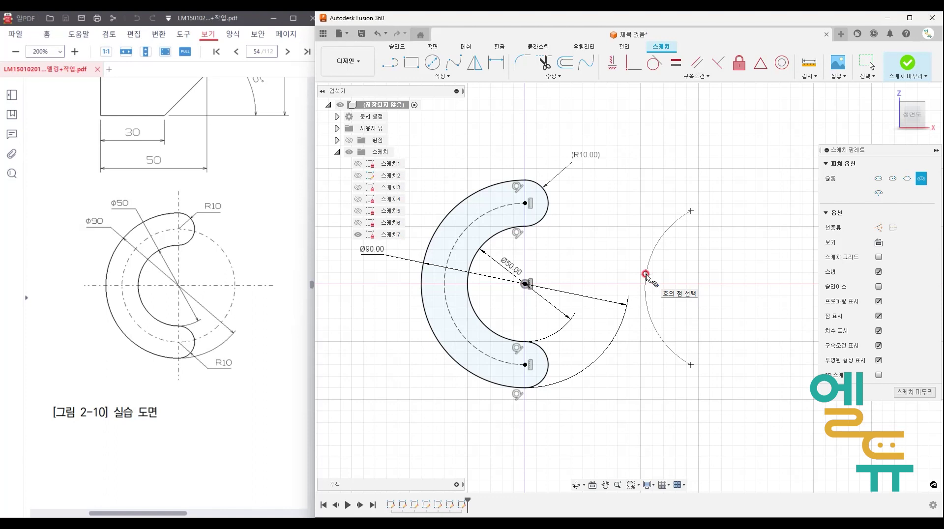
pyautogui.click(646, 273)
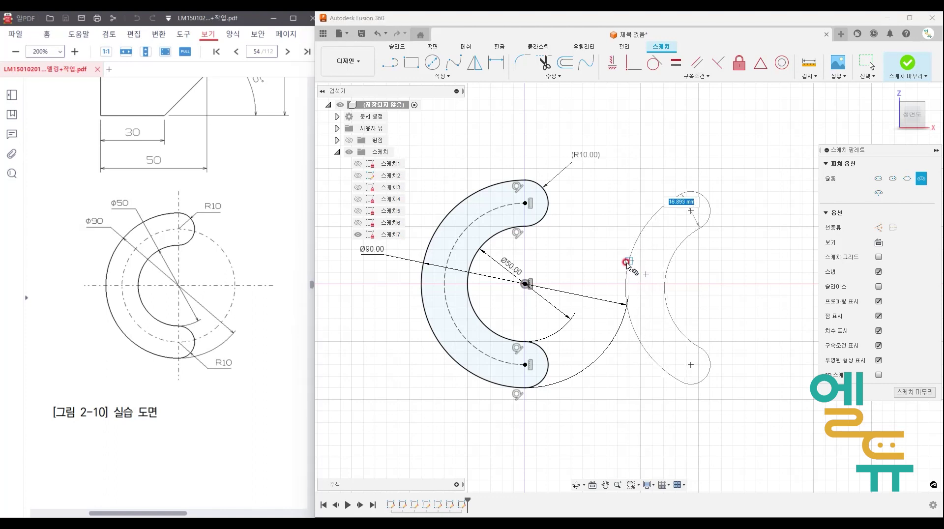
pyautogui.click(626, 261)
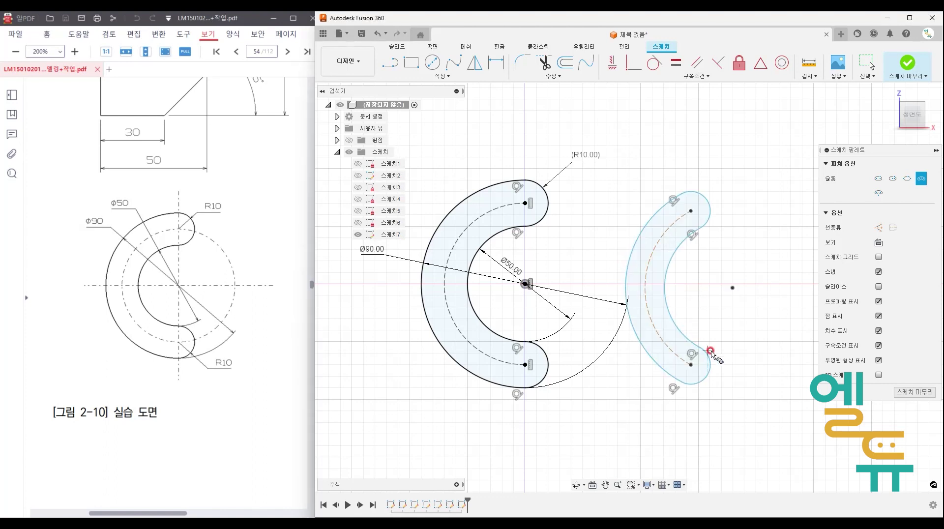
# Apply vertical constraints aligning the second slot's upper and lower end arc centres with its main arc centre.
pyautogui.moveTo(748, 361); pyautogui.dragTo(687, 347, button='middle')
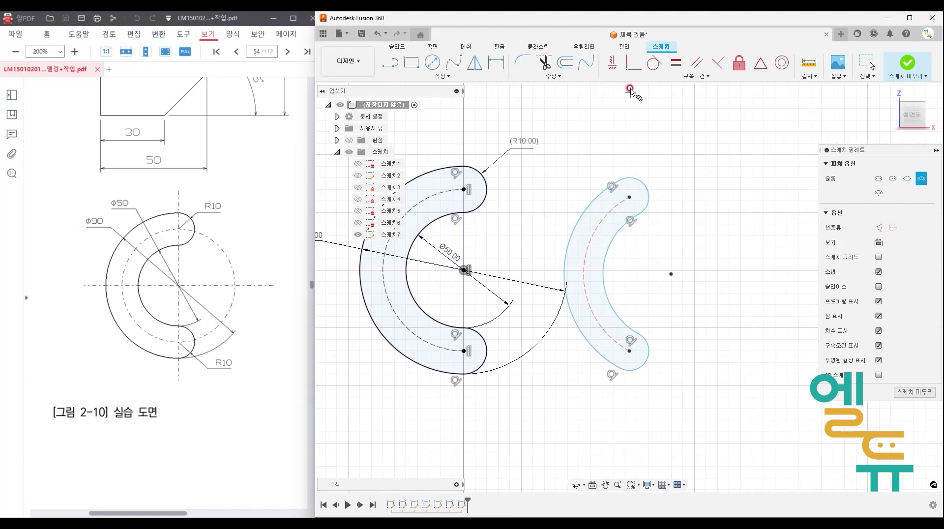
pyautogui.click(614, 65)
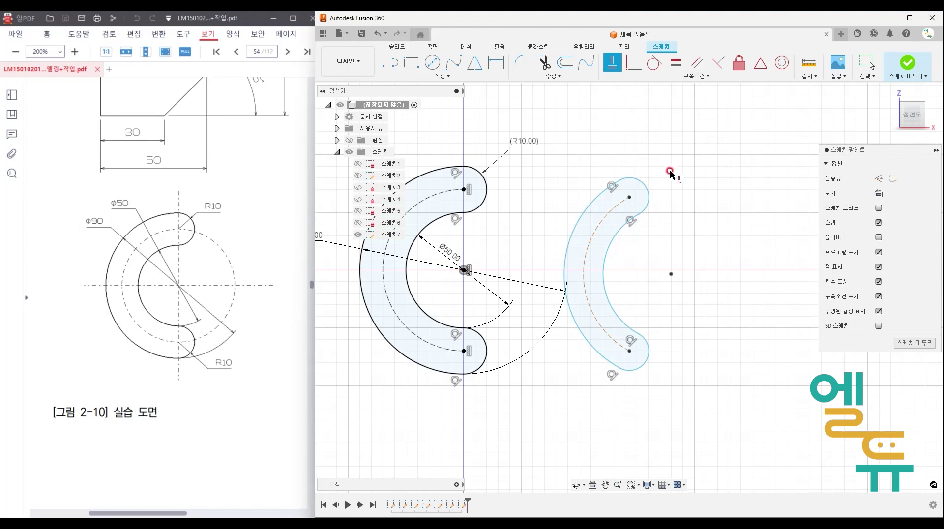
pyautogui.click(671, 274)
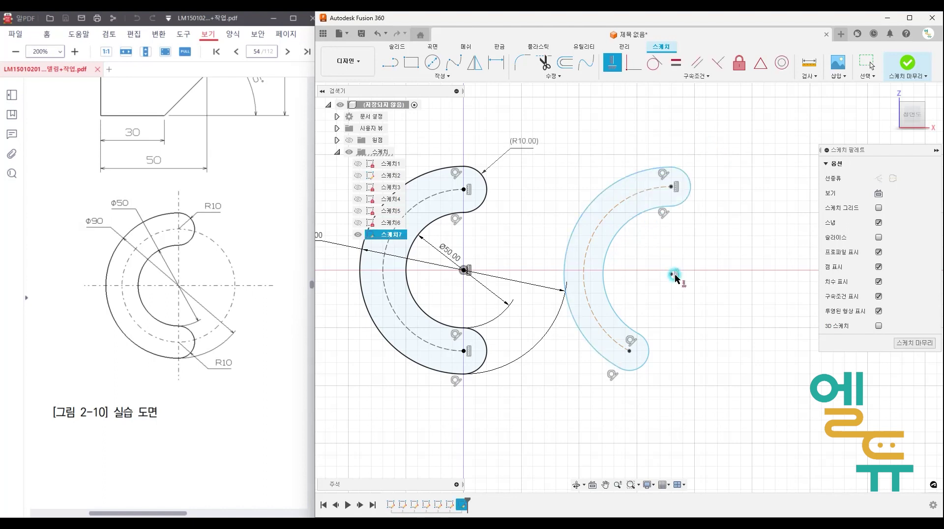
pyautogui.click(630, 353)
pyautogui.press('Escape')
pyautogui.moveTo(667, 297); pyautogui.dragTo(679, 292, button='middle')
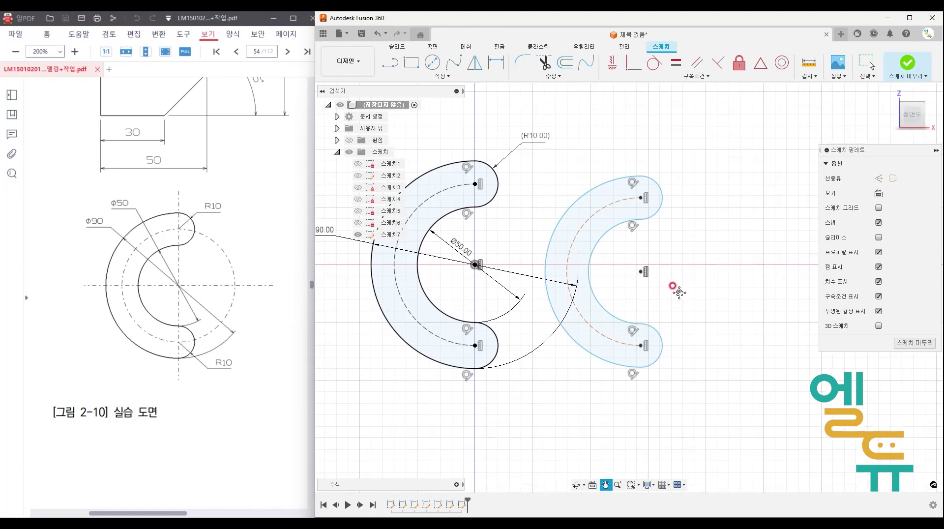
# Dimension the second slot's inner arc as a diameter of 50 mm.
pyautogui.click(495, 62)
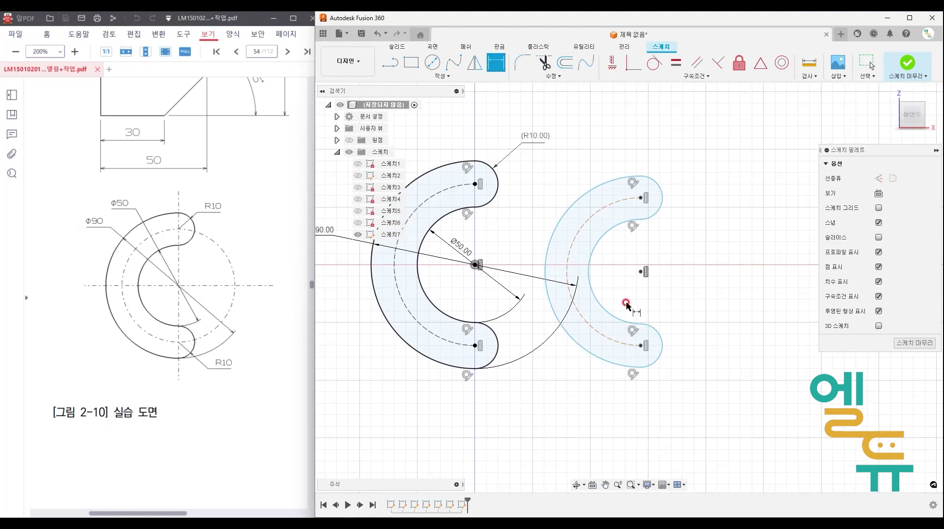
pyautogui.click(612, 234)
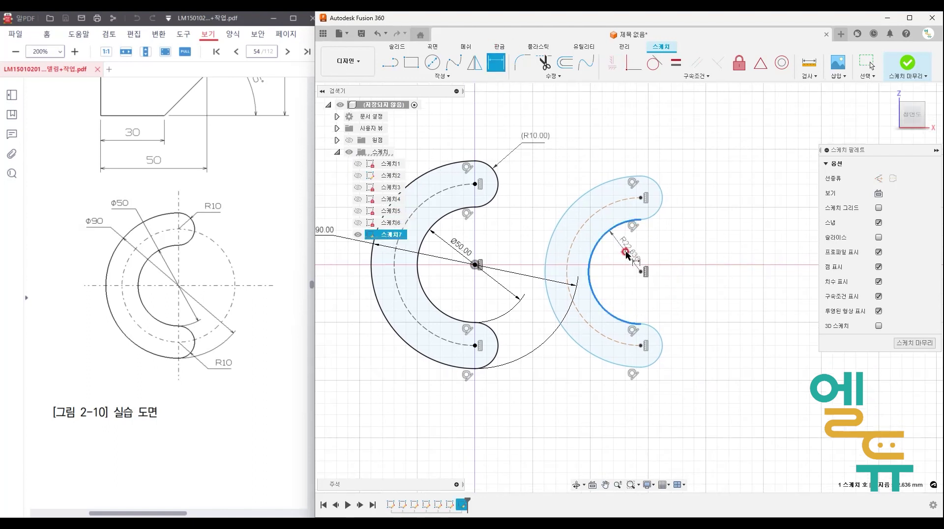
pyautogui.rightClick(623, 250)
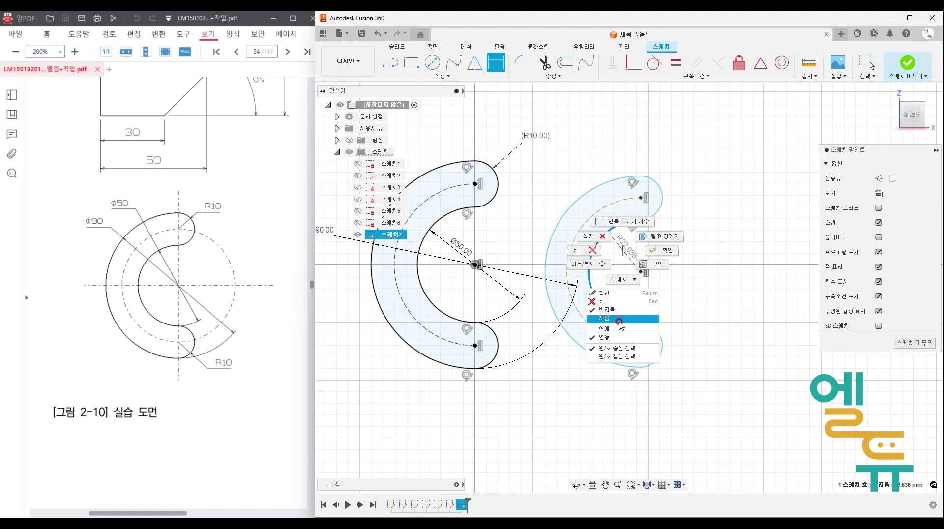
pyautogui.click(618, 321)
pyautogui.click(633, 264)
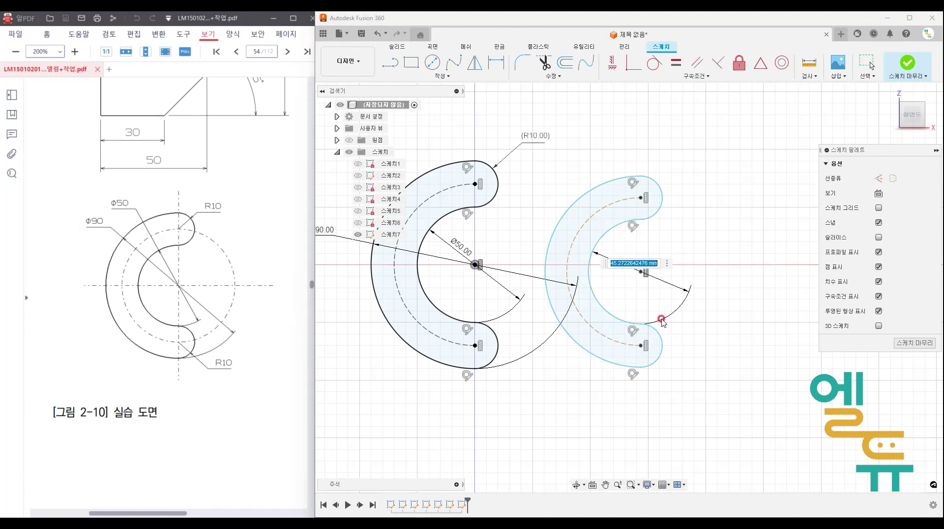
pyautogui.press('Return')
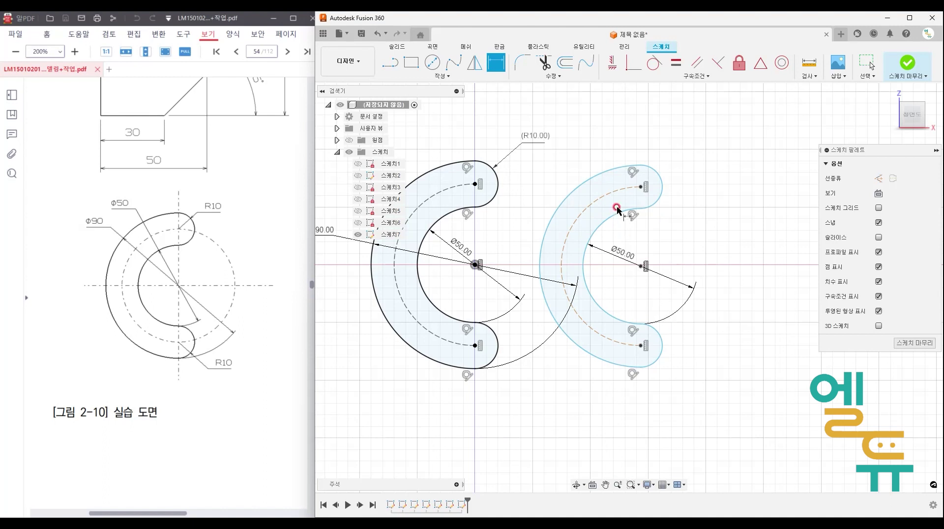
# Dimension the second slot's outer arc as a diameter of 90 mm and leave the dimension command.
pyautogui.click(585, 180)
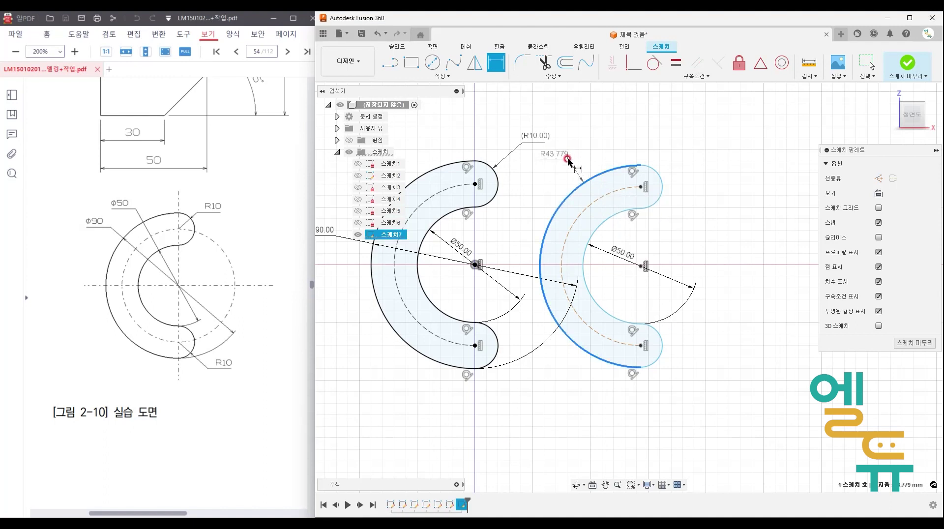
pyautogui.rightClick(569, 161)
pyautogui.click(565, 226)
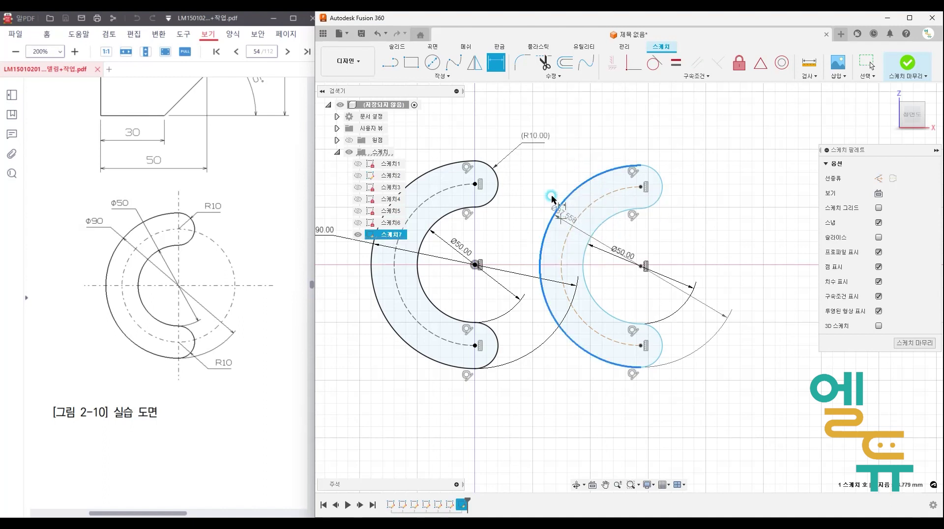
pyautogui.click(552, 184)
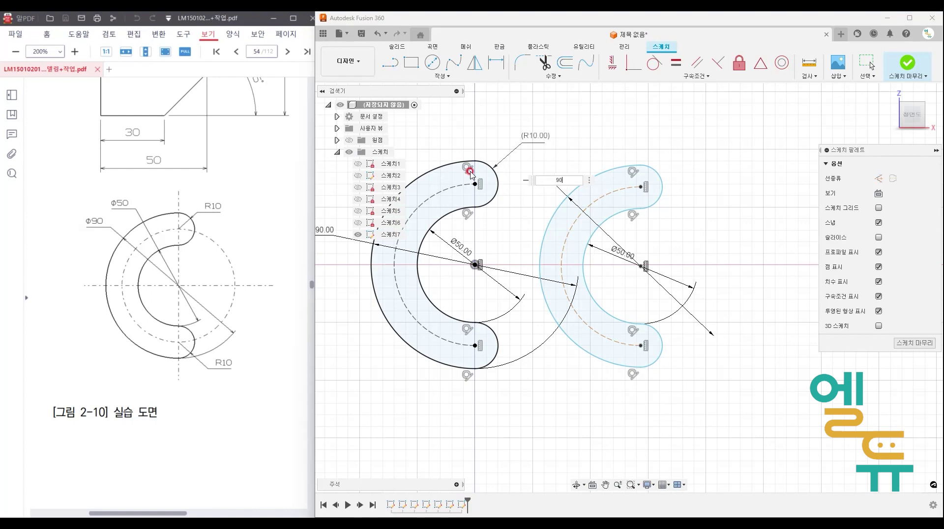
pyautogui.press('Return')
pyautogui.press('Escape')
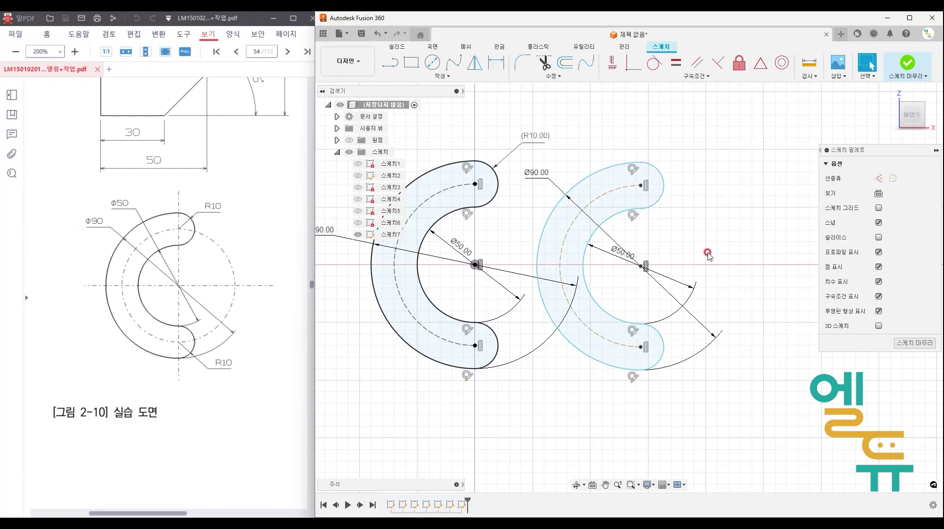
# Pull the second slot's centre point up and to the right to test whether the slot can still move.
pyautogui.moveTo(646, 267)
pyautogui.mouseDown()
pyautogui.moveTo(668, 245)
pyautogui.moveTo(662, 253)
pyautogui.mouseUp()
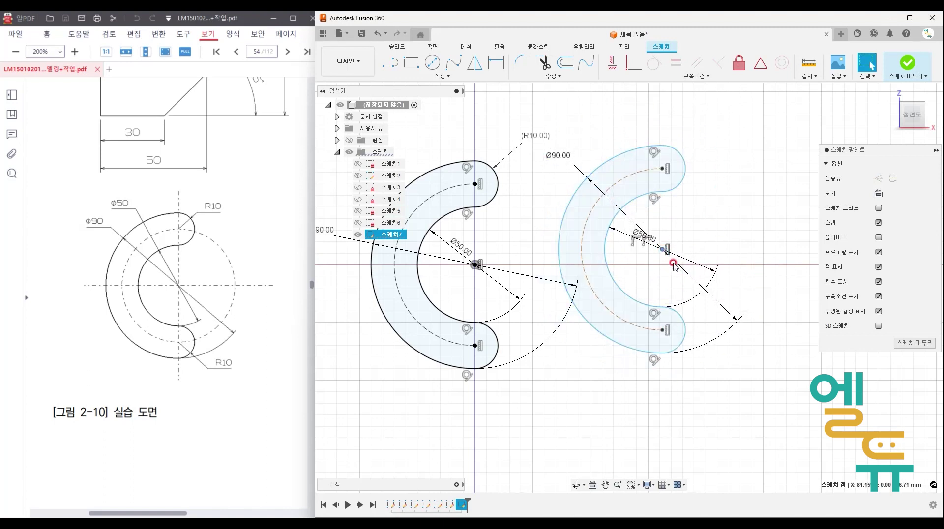
pyautogui.moveTo(662, 249); pyautogui.dragTo(663, 247)
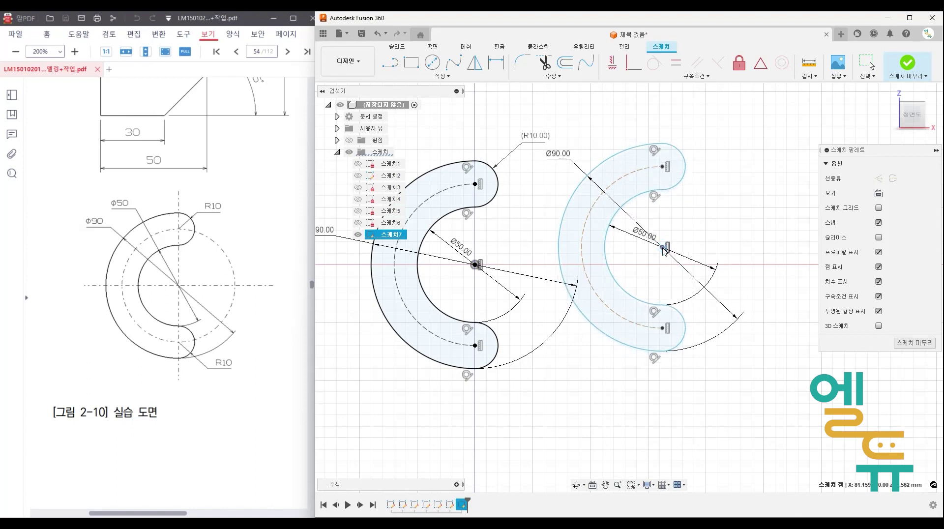
pyautogui.click(728, 244)
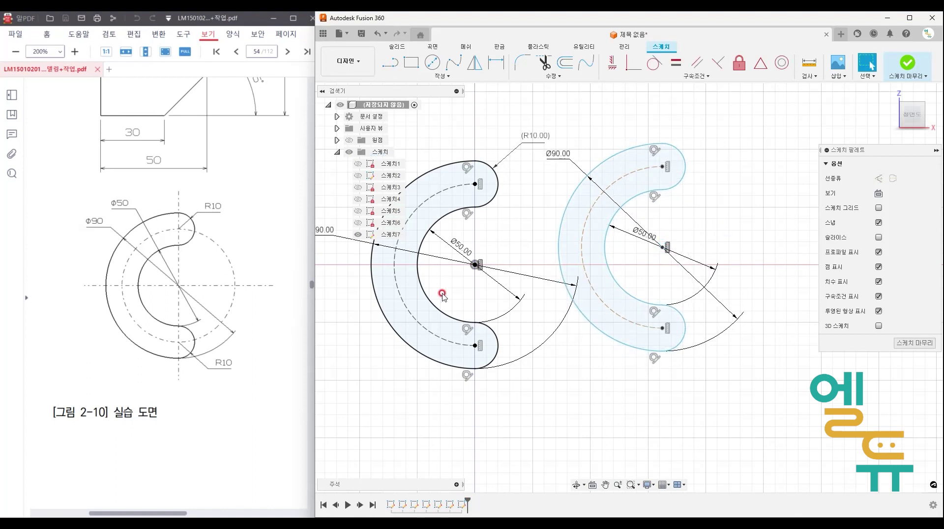
# Add a 90 mm horizontal dimension between the two slots' inner arcs and place it below the slots.
pyautogui.click(499, 64)
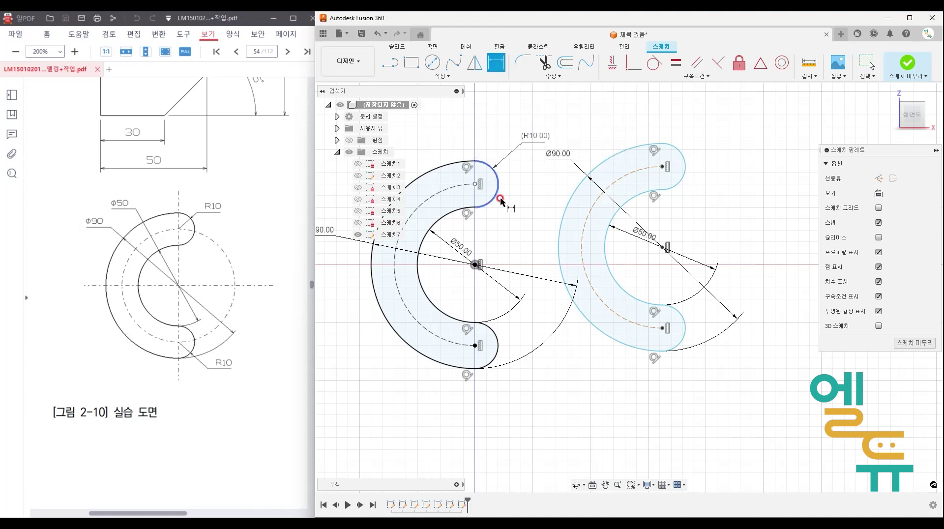
pyautogui.click(447, 221)
pyautogui.click(615, 221)
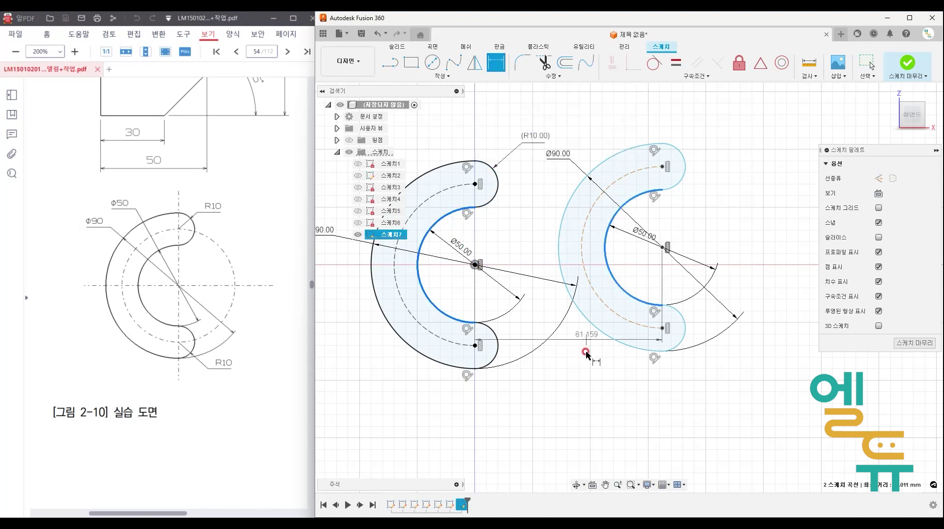
pyautogui.click(580, 418)
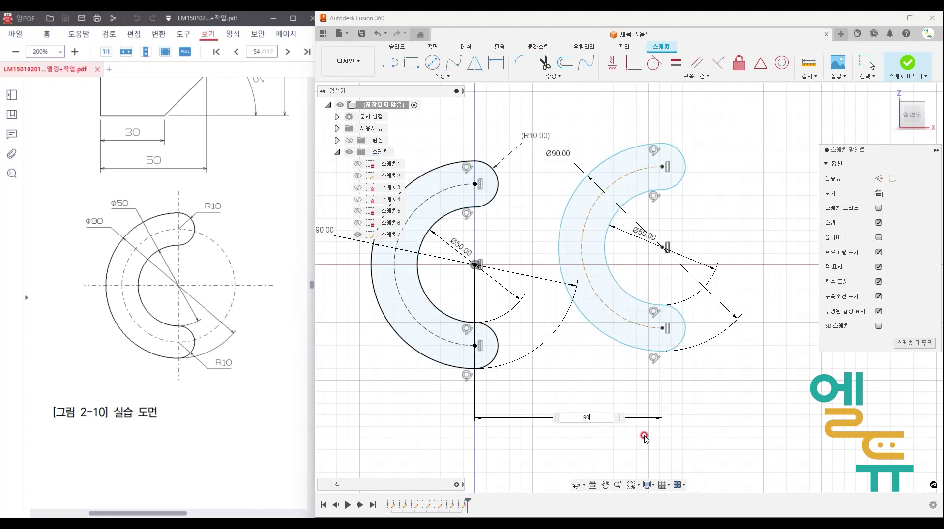
pyautogui.press('Return')
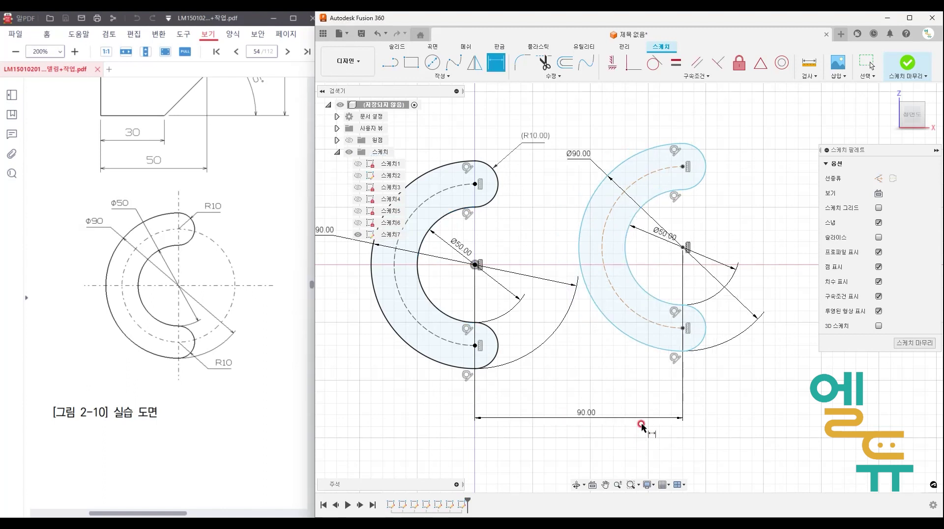
# Add a 10 mm vertical dimension between the two slots' inner arcs, placed beside the second slot.
pyautogui.click(443, 216)
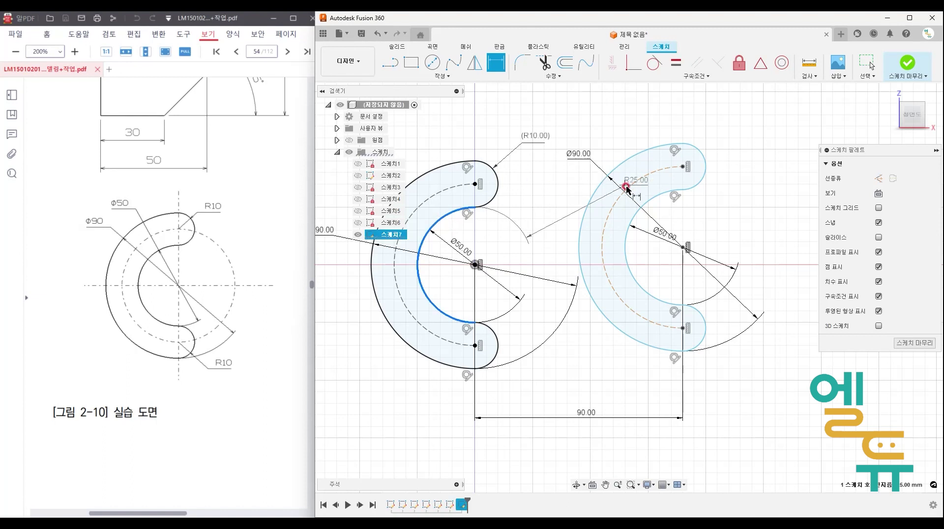
pyautogui.click(645, 197)
pyautogui.click(764, 259)
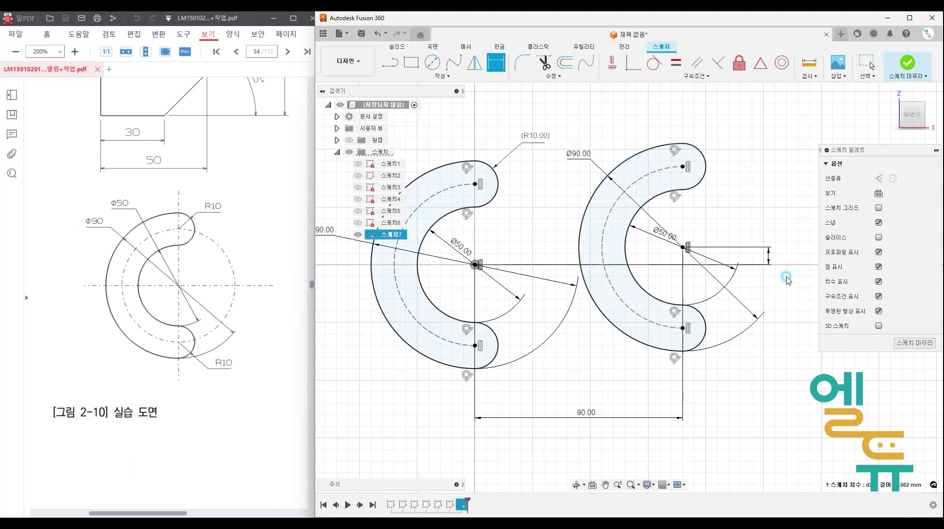
pyautogui.write('10')
pyautogui.press('Return')
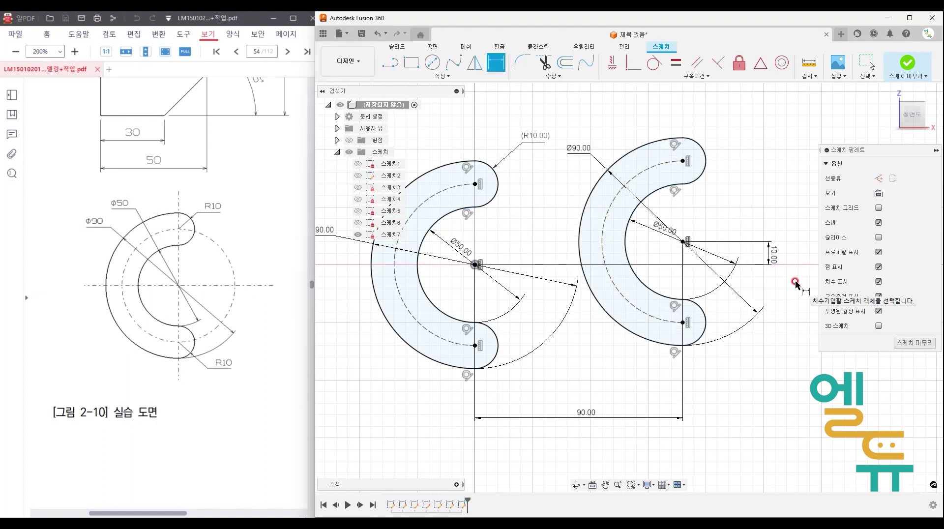
pyautogui.press('Escape')
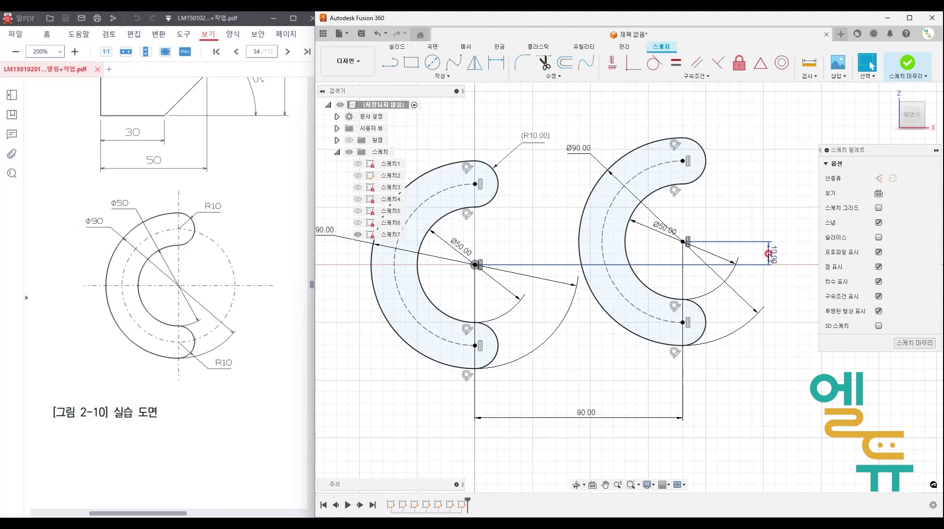
# Delete the 10 mm vertical and 90 mm horizontal dimensions between the two slots.
pyautogui.click(773, 254)
pyautogui.press('Delete')
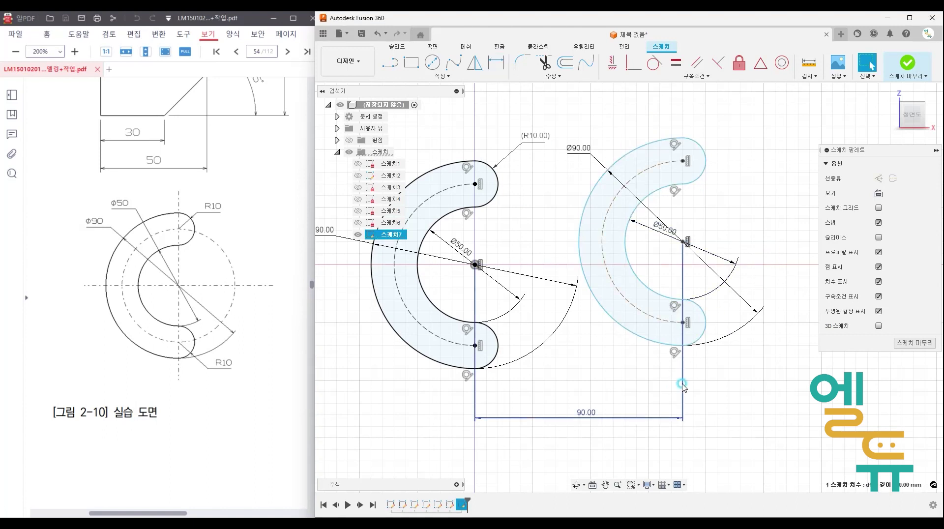
pyautogui.click(683, 385)
pyautogui.press('Delete')
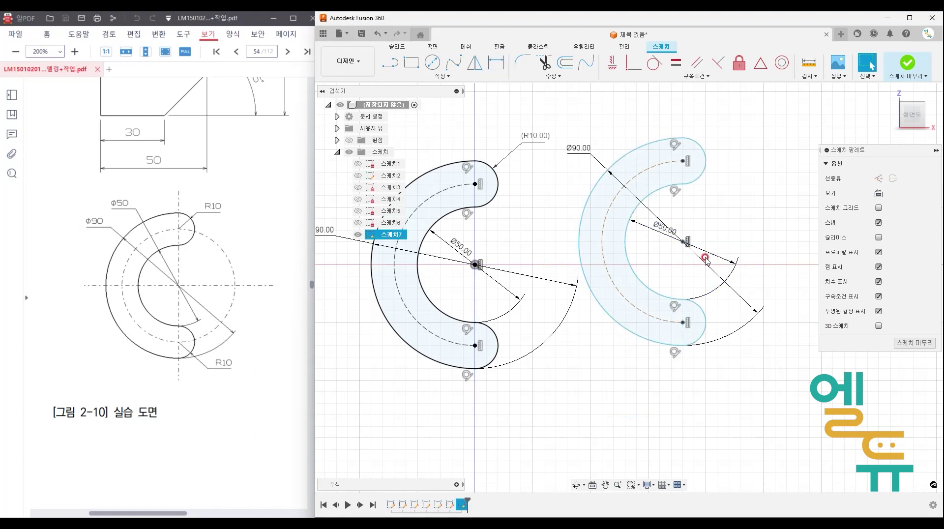
# Finish the sketch and hide 스케치7.
pyautogui.moveTo(221, 290); pyautogui.dragTo(215, 282)
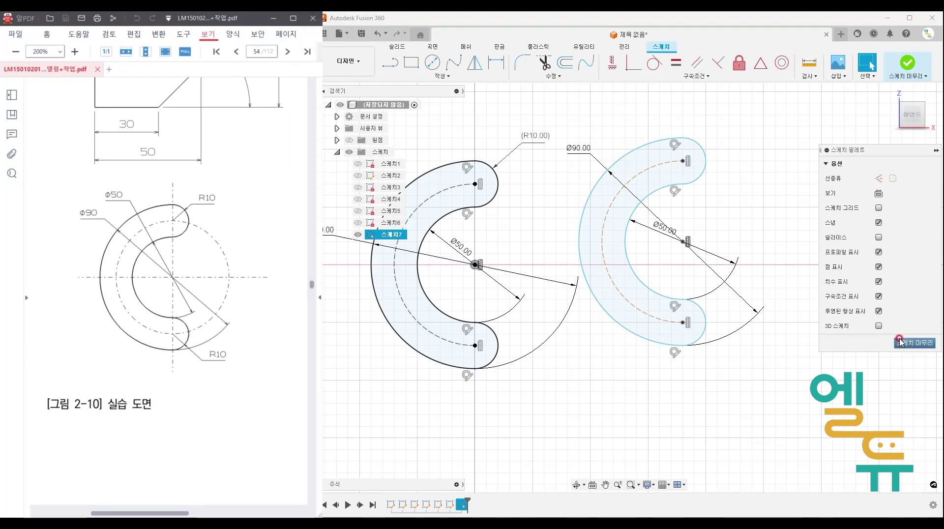
pyautogui.click(900, 339)
pyautogui.click(903, 63)
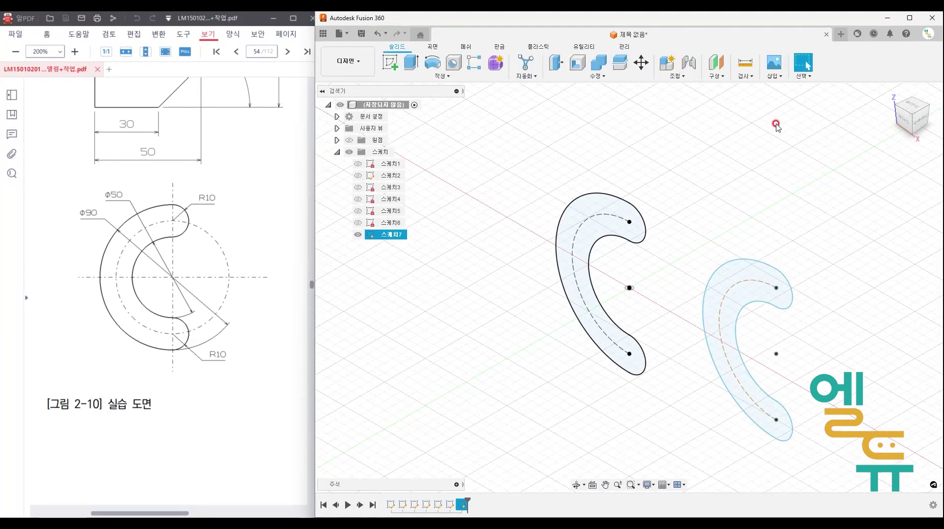
pyautogui.click(358, 235)
pyautogui.click(386, 304)
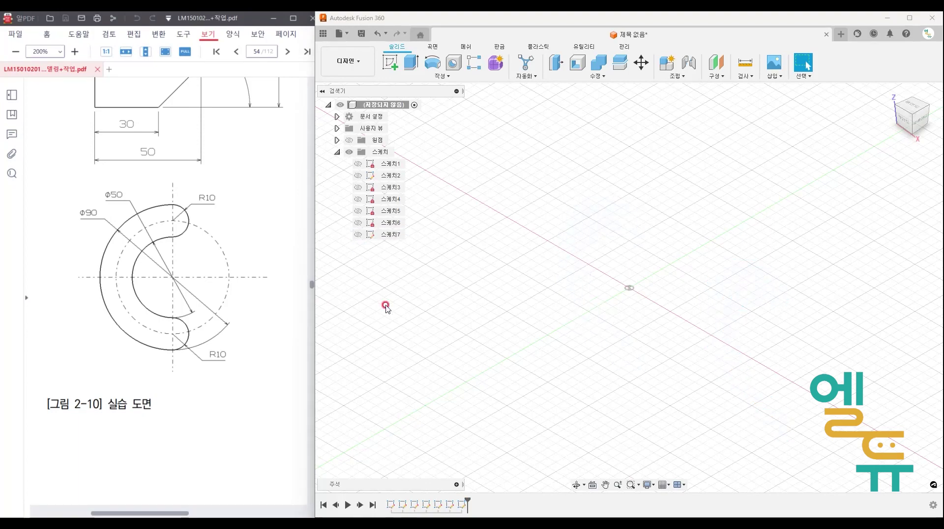
# Bring the PDF exercise with the R25 arc and 50° slope into view and start a new sketch on the front XZ plane.
pyautogui.moveTo(237, 308); pyautogui.dragTo(60, 300)
pyautogui.moveTo(193, 306); pyautogui.dragTo(118, 304)
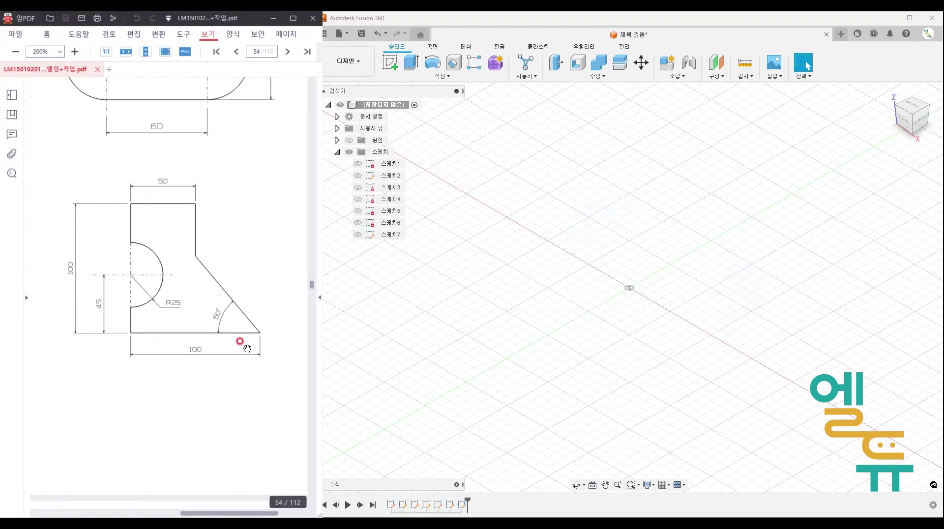
pyautogui.click(514, 289)
pyautogui.click(390, 62)
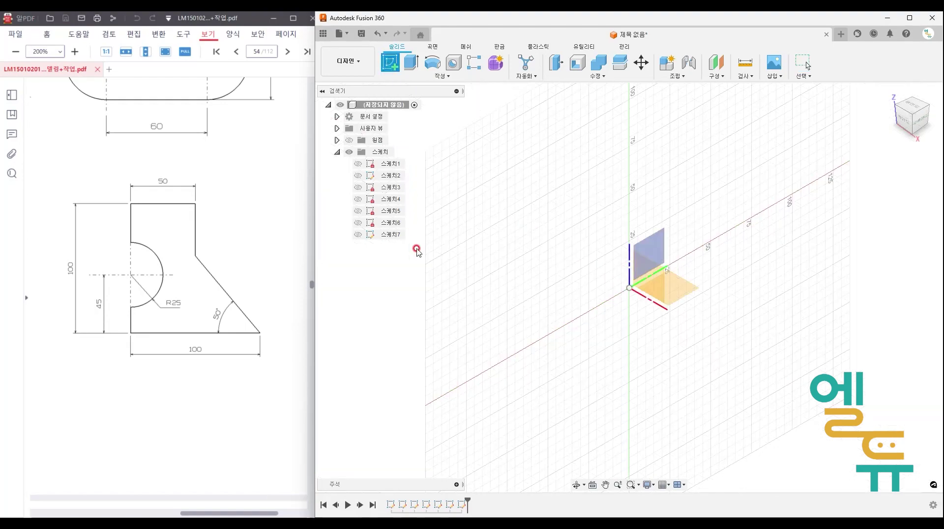
pyautogui.click(636, 260)
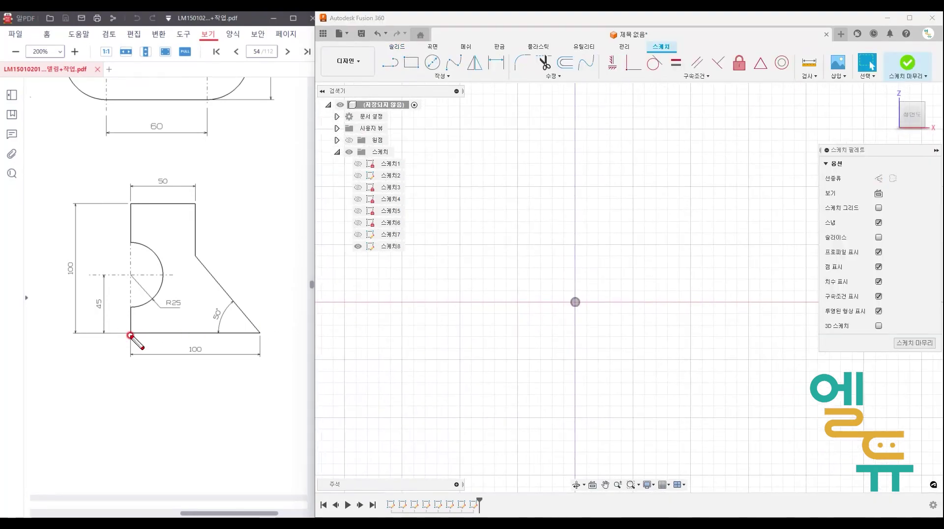
pyautogui.moveTo(127, 334); pyautogui.dragTo(135, 329)
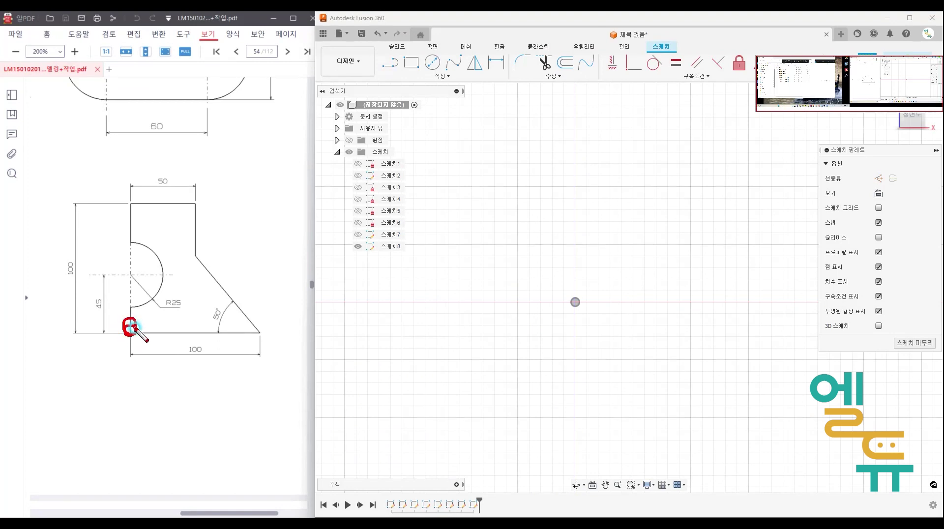
pyautogui.moveTo(406, 69)
pyautogui.mouseDown()
pyautogui.moveTo(367, 59)
pyautogui.moveTo(400, 77)
pyautogui.mouseUp()
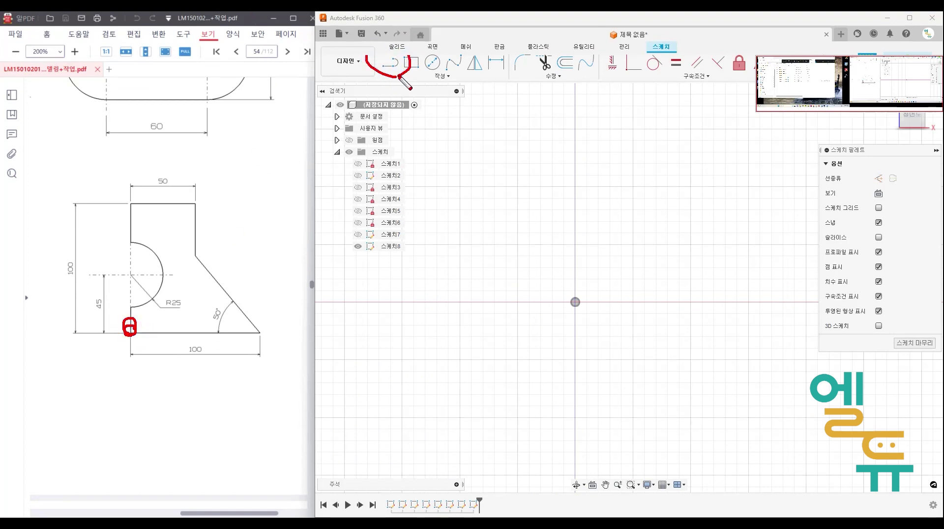
pyautogui.press('Escape')
# Sketch the closed five-sided outline from the origin with lines: horizontal base, sloped side, vertical side, top edge and vertical edge back to the origin.
pyautogui.press('l')
pyautogui.click(576, 302)
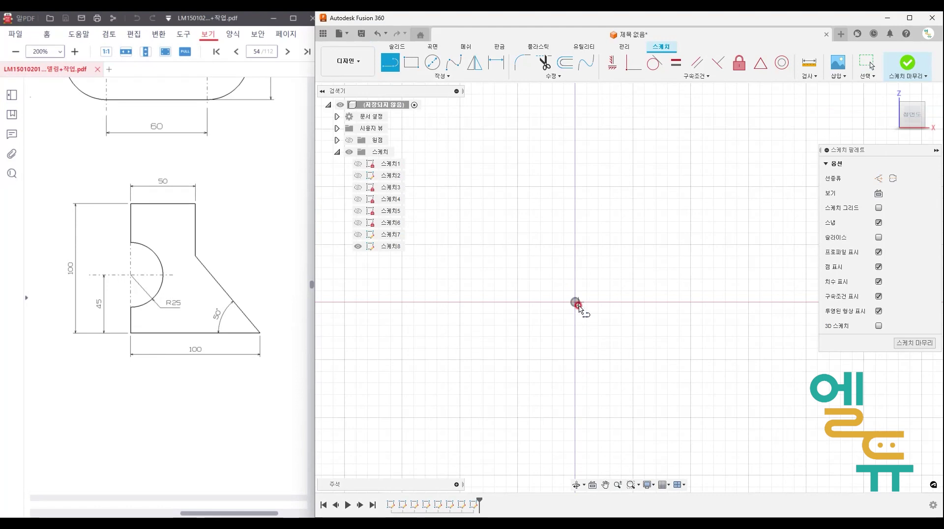
pyautogui.click(740, 302)
pyautogui.click(664, 224)
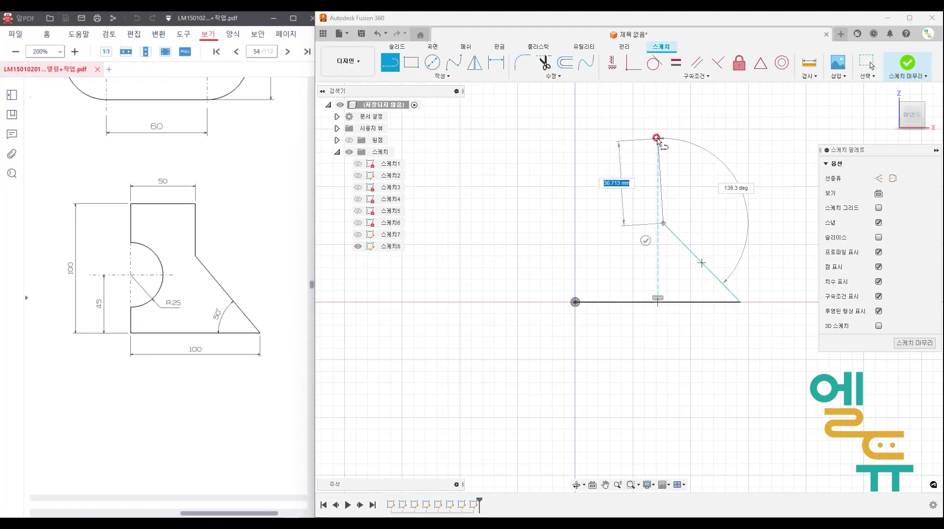
pyautogui.click(575, 134)
pyautogui.click(575, 301)
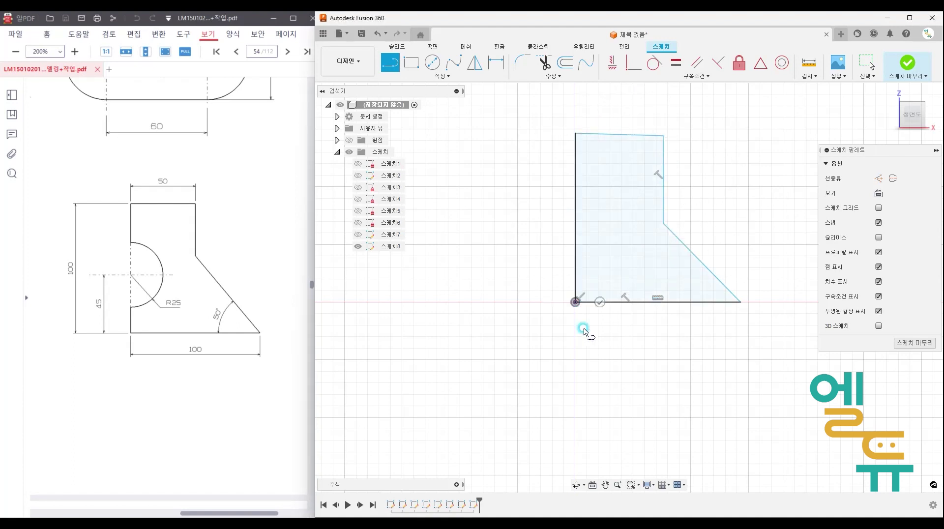
pyautogui.press('Escape')
pyautogui.moveTo(638, 362); pyautogui.dragTo(569, 367, button='middle')
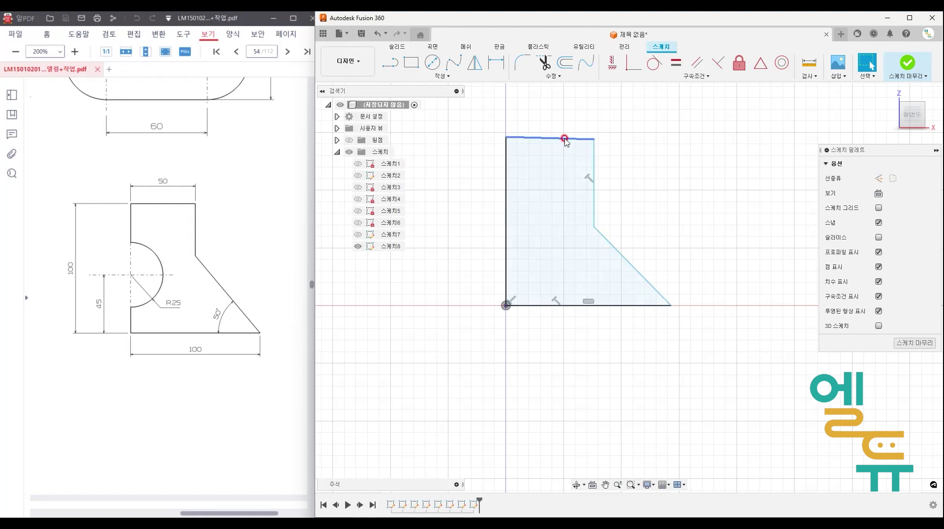
pyautogui.hotkey('ctrl', '2')
pyautogui.moveTo(592, 141); pyautogui.dragTo(591, 174)
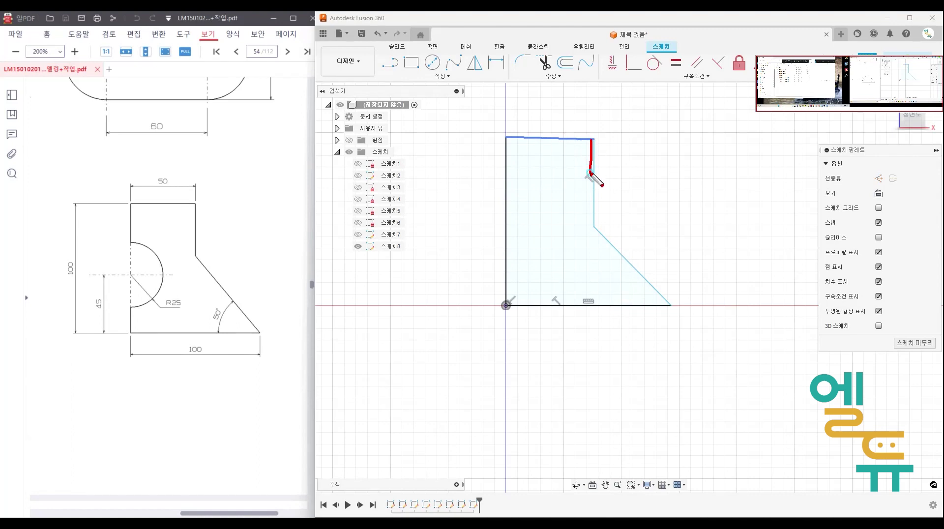
pyautogui.moveTo(566, 136)
pyautogui.mouseDown()
pyautogui.moveTo(621, 138)
pyautogui.moveTo(611, 156)
pyautogui.mouseUp()
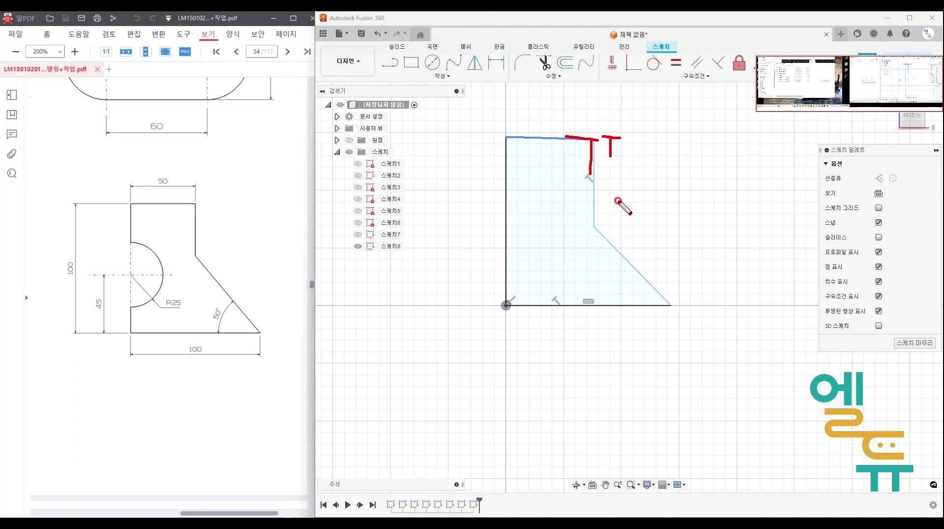
pyautogui.press('Escape')
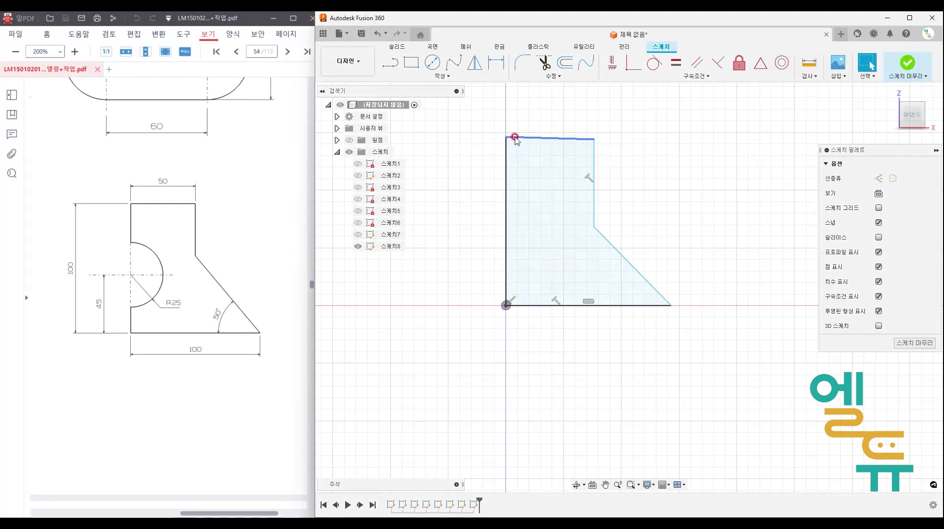
# Apply a Horizontal/Vertical constraint to the outline's slightly tilted top edge.
pyautogui.click(612, 71)
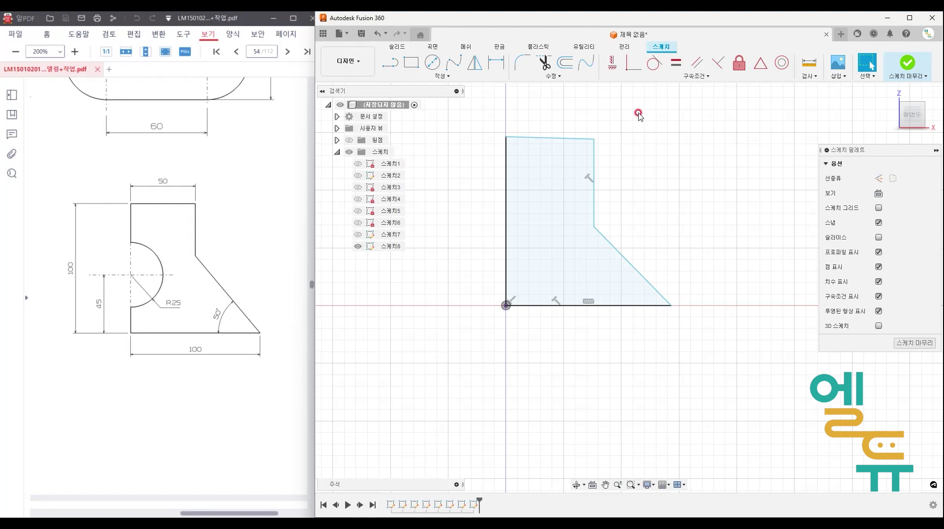
pyautogui.click(553, 137)
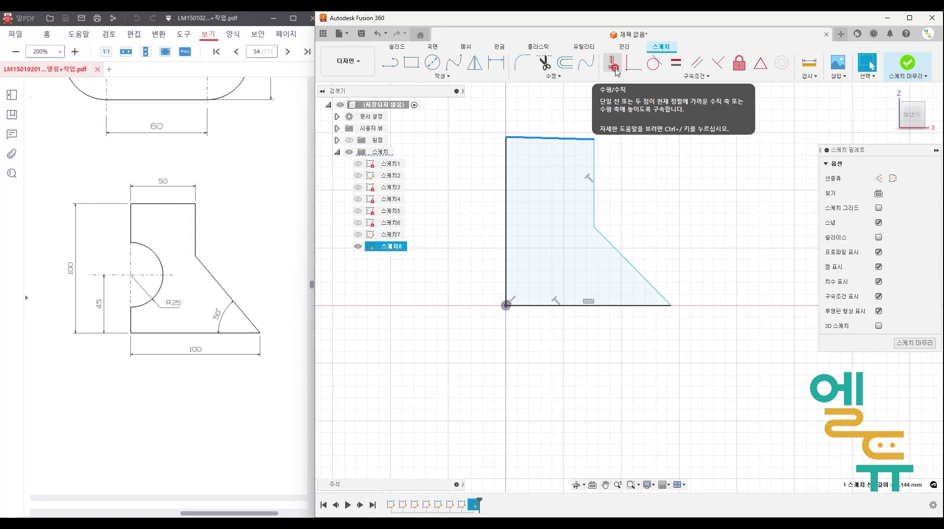
pyautogui.click(615, 70)
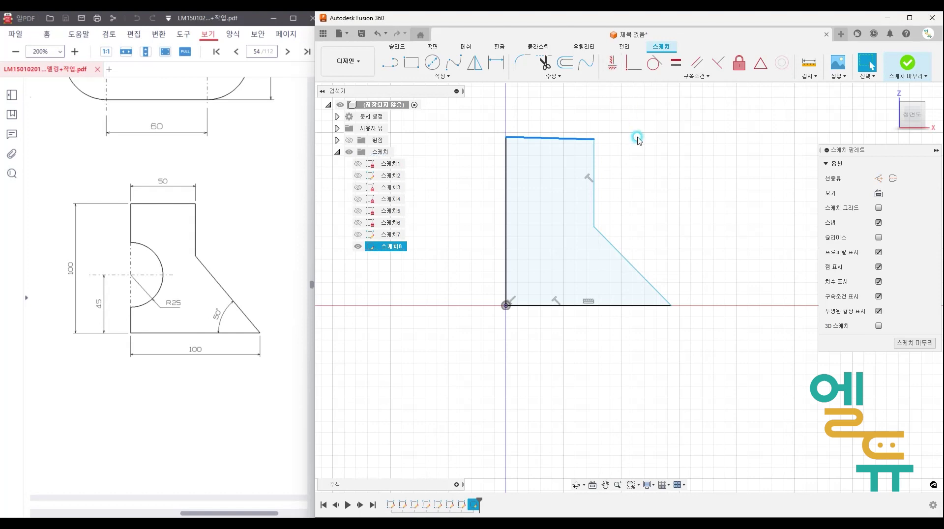
pyautogui.click(615, 70)
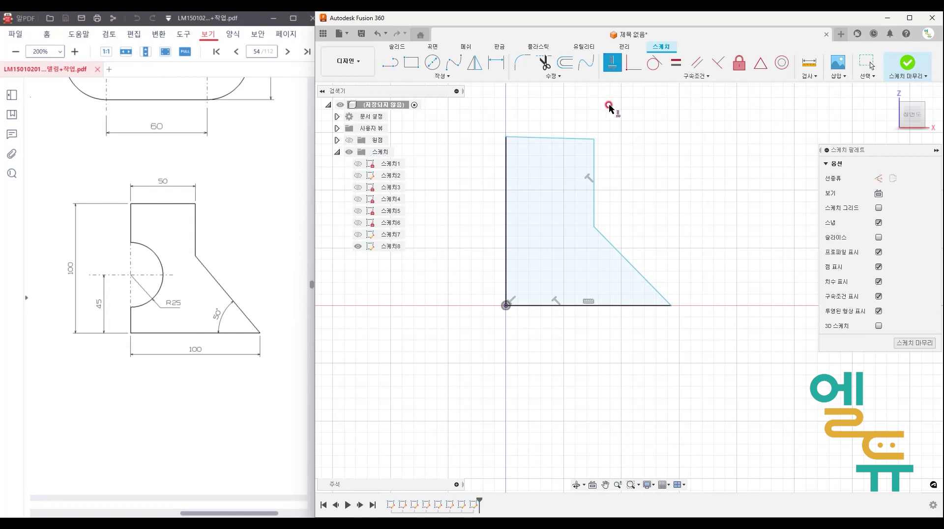
pyautogui.click(575, 138)
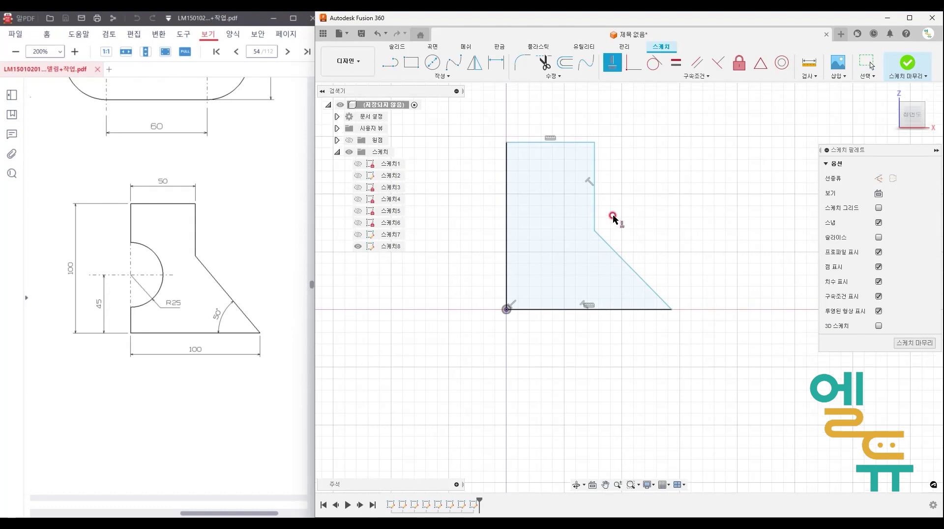
pyautogui.press('Escape')
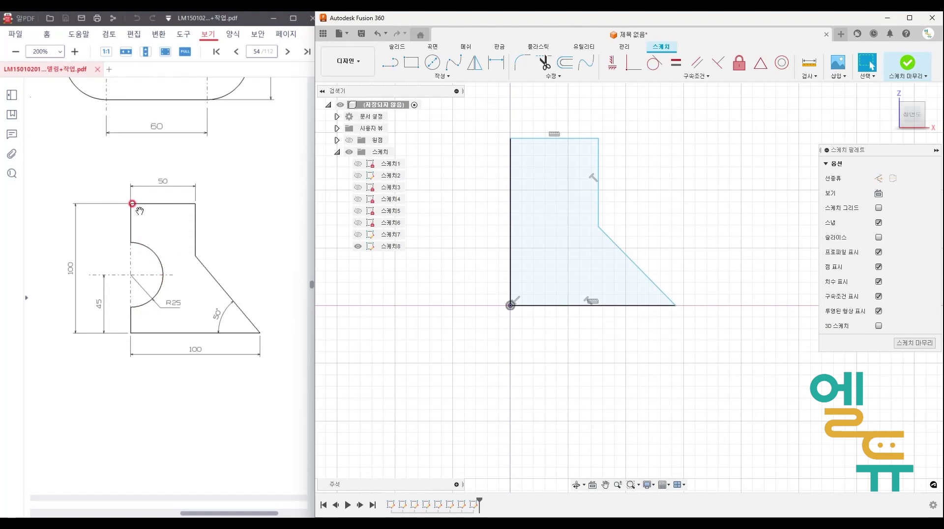
# Try a three-point arc with both ends on the long vertical edge, bulging into the profile, and undo it.
pyautogui.click(437, 76)
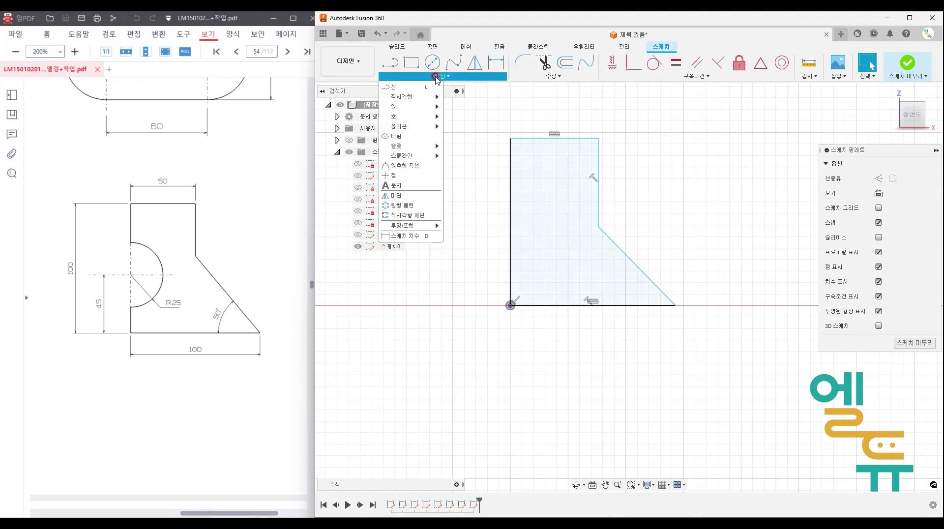
pyautogui.moveTo(421, 119)
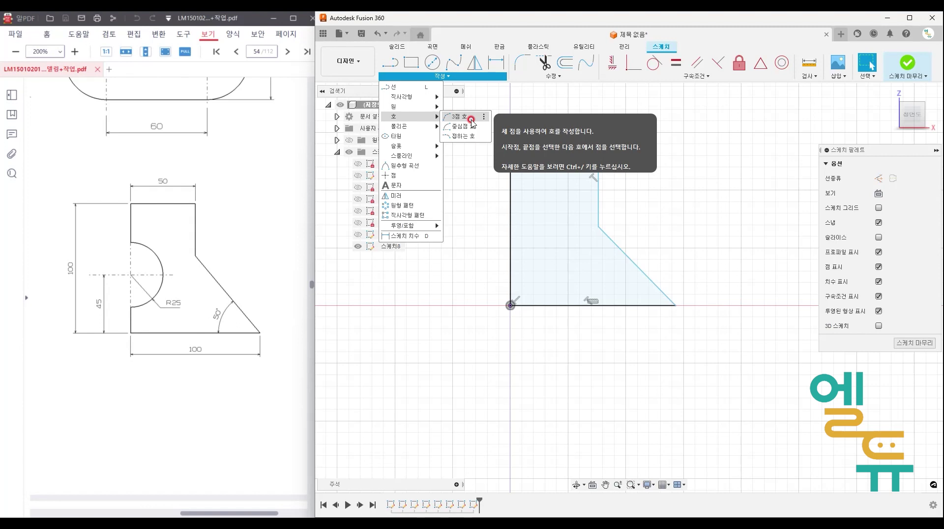
pyautogui.click(460, 117)
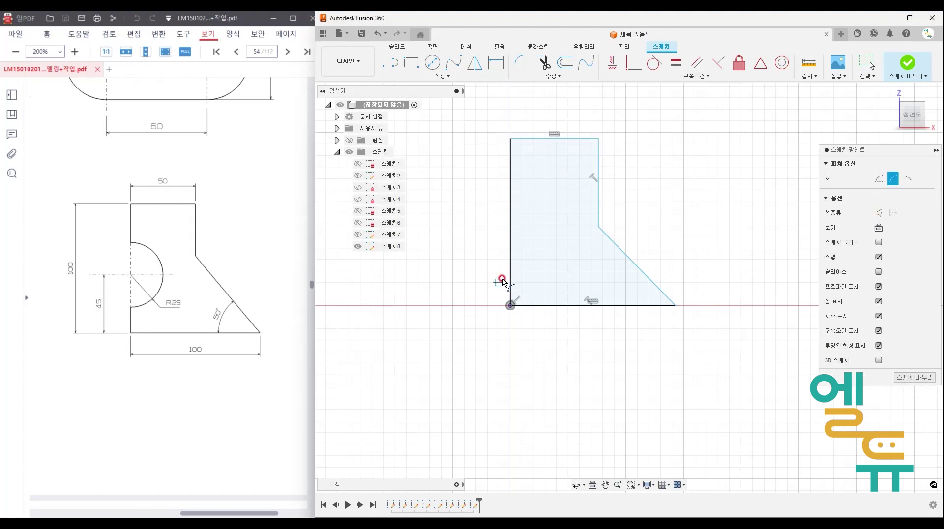
pyautogui.click(509, 270)
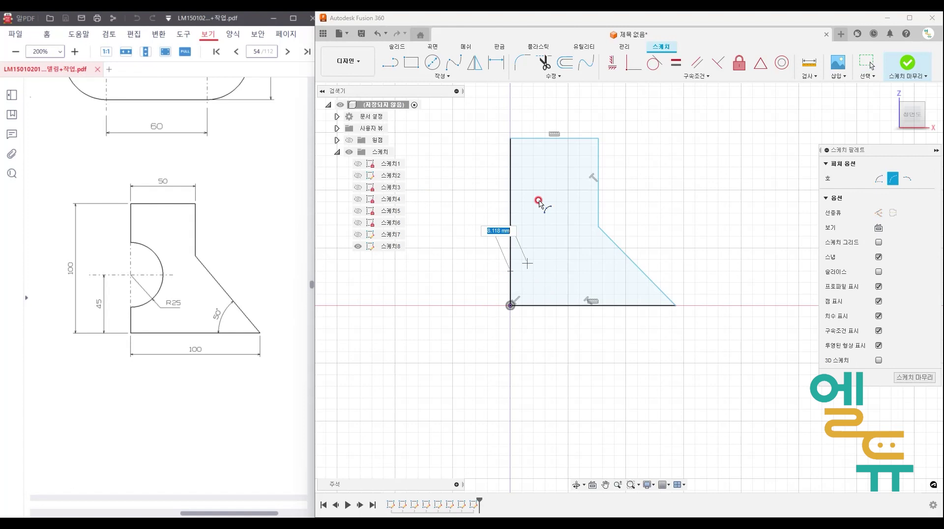
pyautogui.click(511, 190)
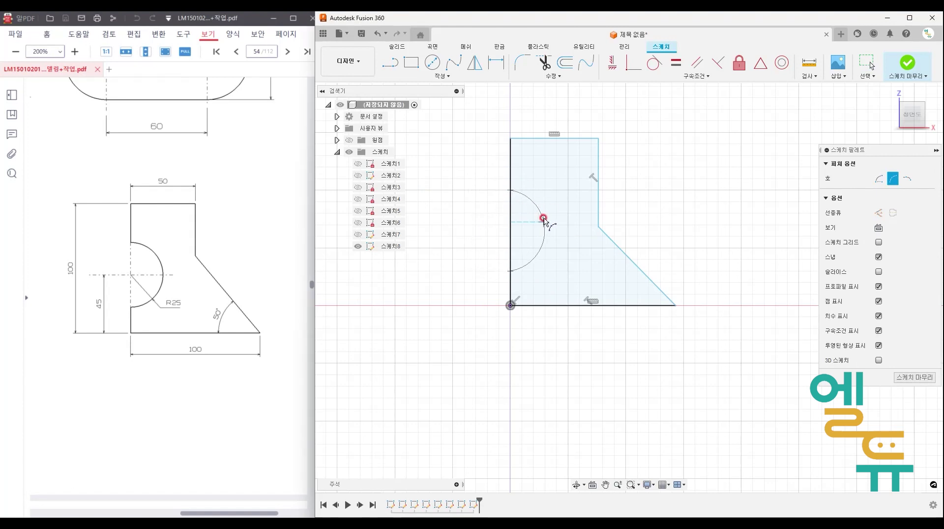
pyautogui.click(540, 222)
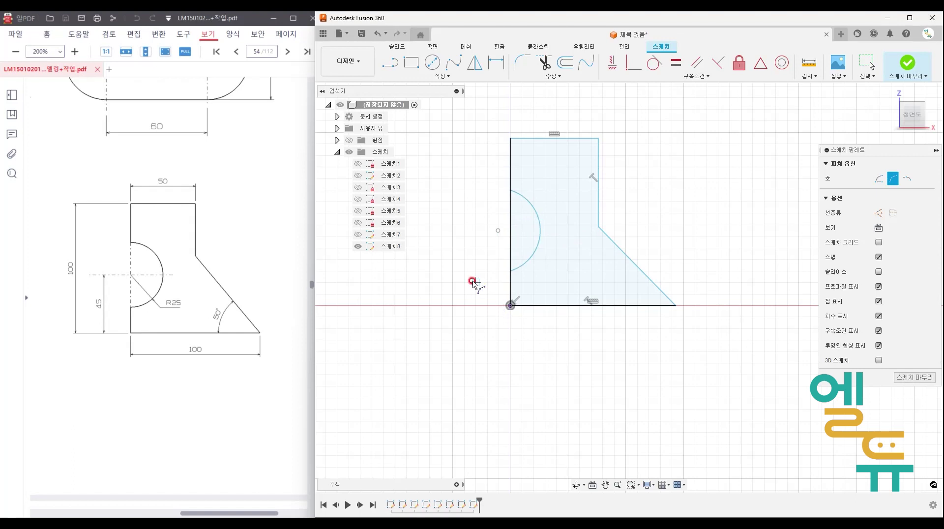
pyautogui.press('Escape')
pyautogui.hotkey('ctrl', 'z')
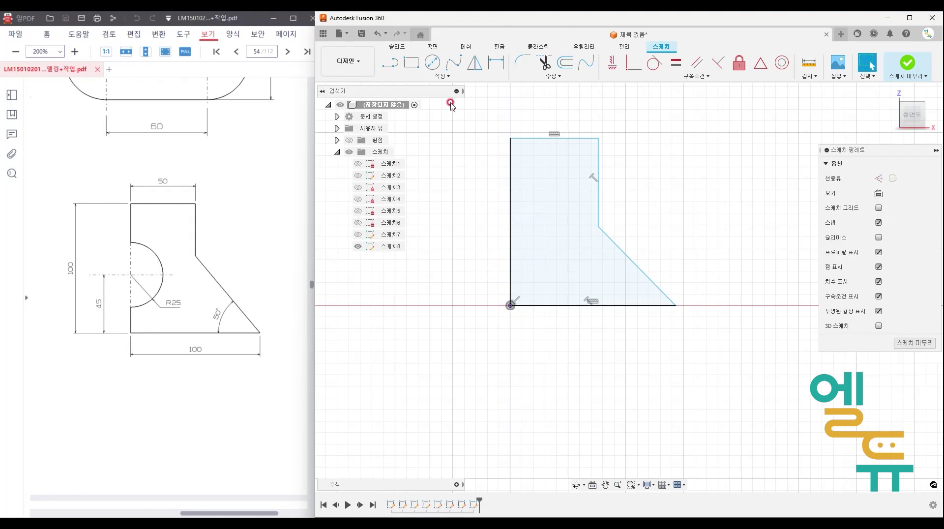
# Try a center-point semicircular arc centred on the long vertical edge with both ends on that edge, and undo it.
pyautogui.click(443, 78)
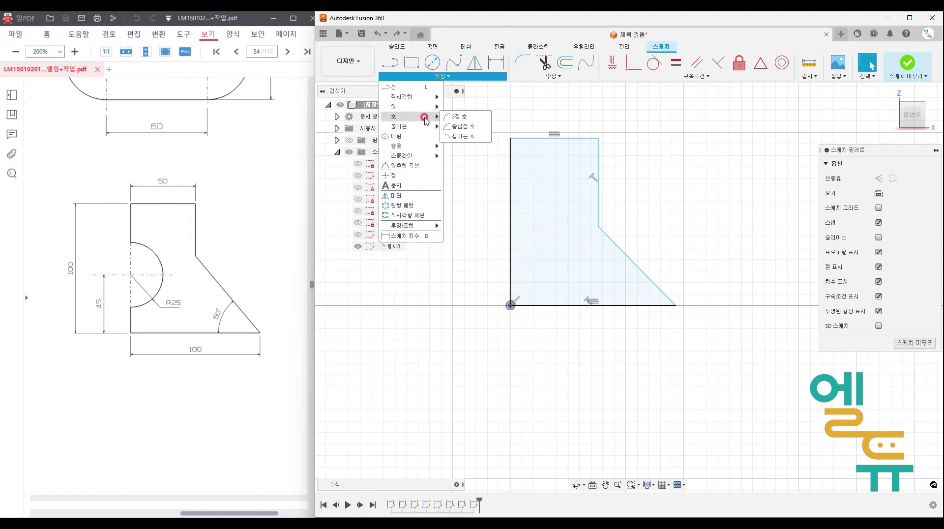
pyautogui.click(470, 130)
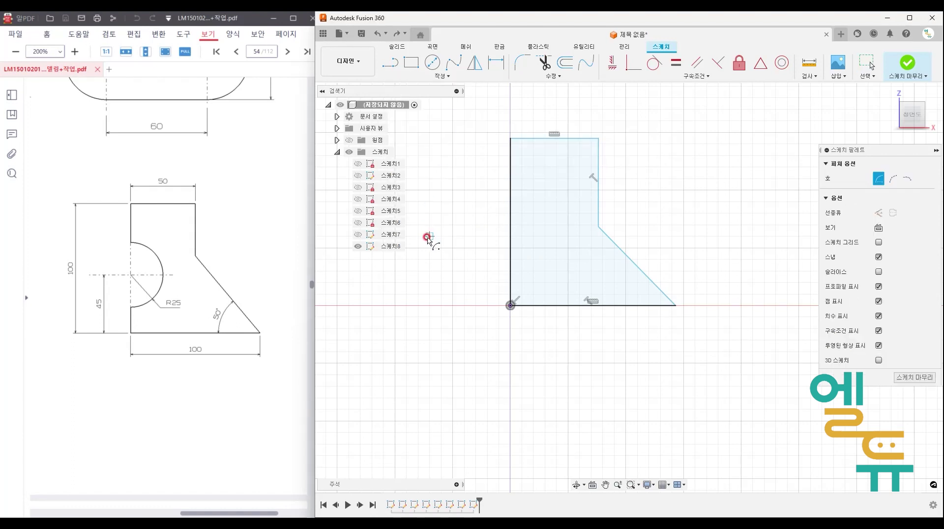
pyautogui.click(511, 234)
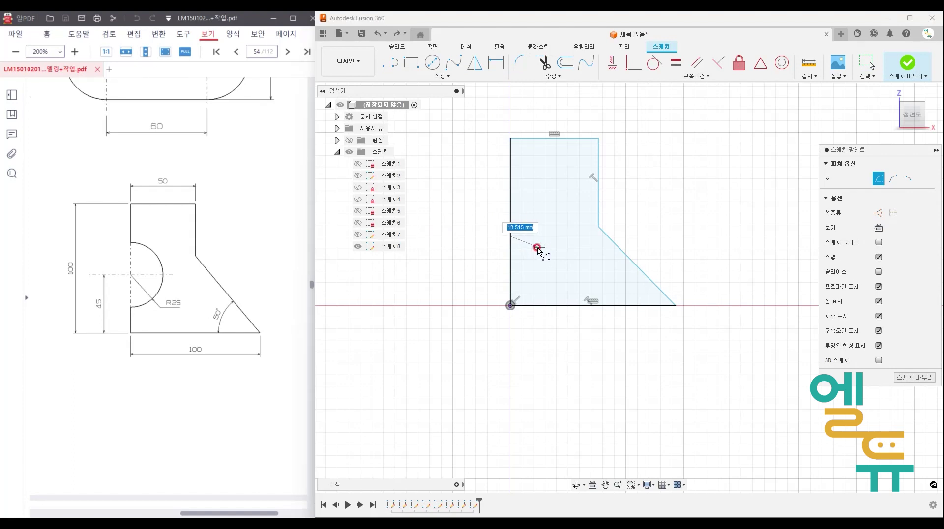
pyautogui.click(511, 271)
pyautogui.click(510, 198)
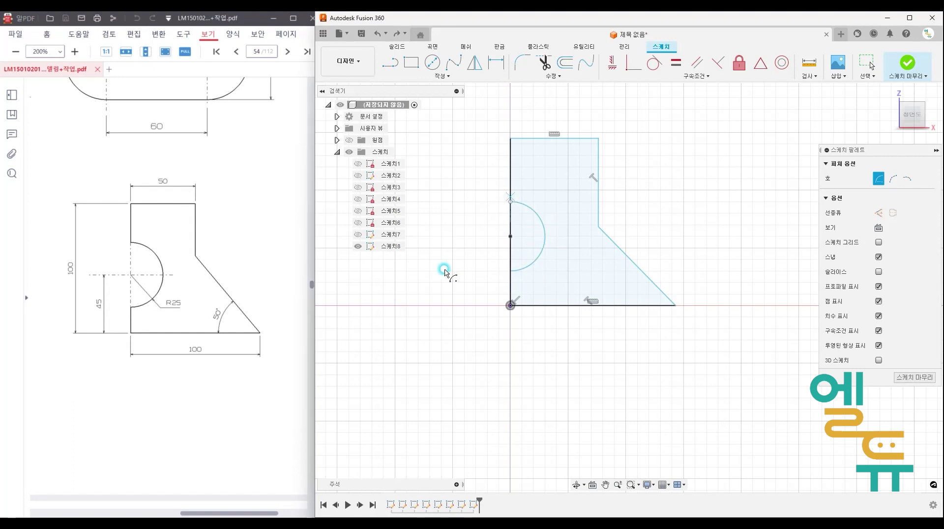
pyautogui.moveTo(475, 293); pyautogui.dragTo(481, 288, button='middle')
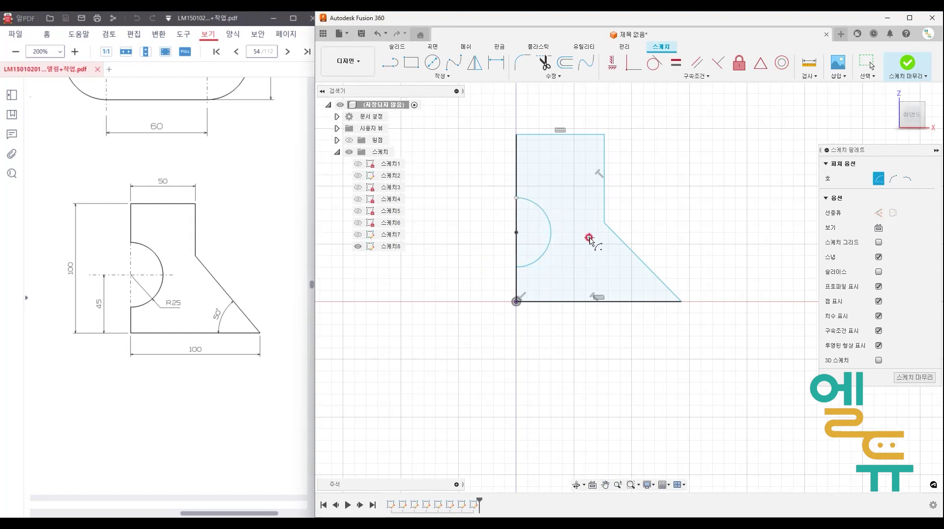
pyautogui.press('Escape')
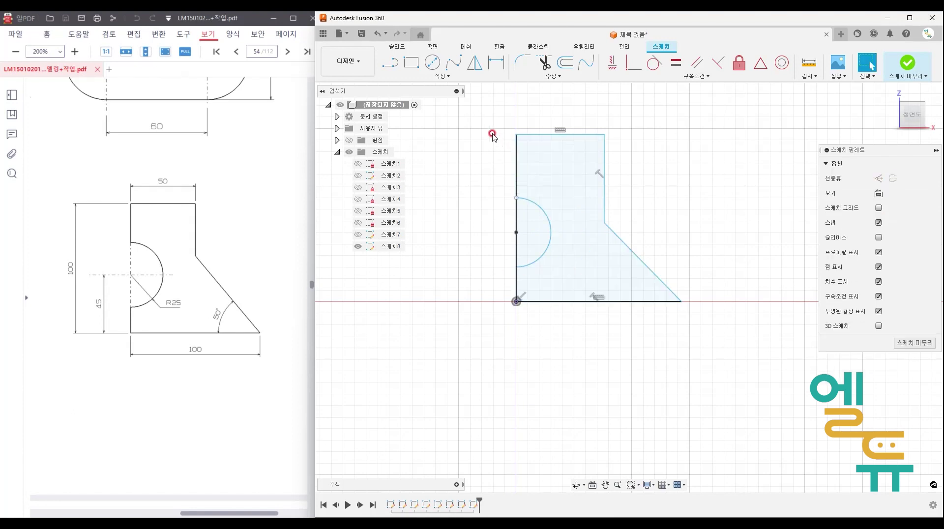
pyautogui.hotkey('ctrl', 'z')
# Try a tangent arc from the upper end of the long vertical edge, curving upward above the profile, and undo it.
pyautogui.click(459, 76)
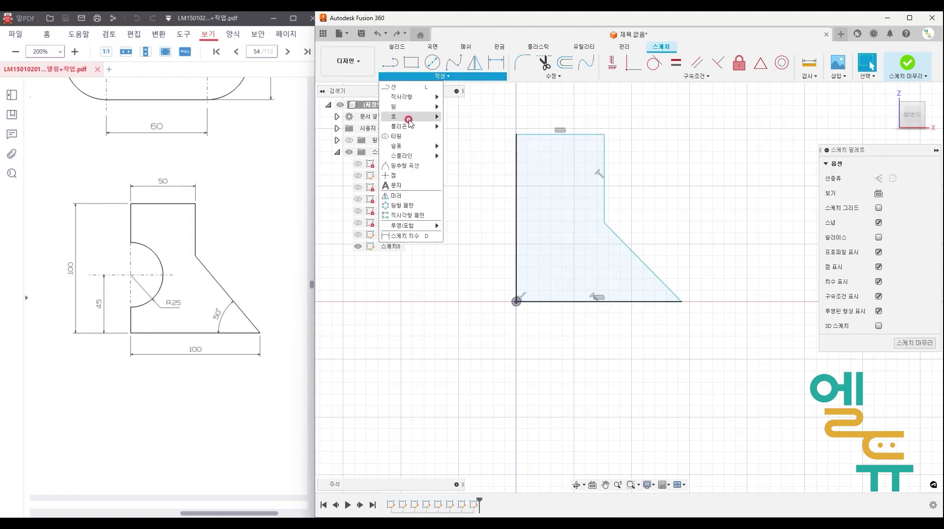
pyautogui.moveTo(409, 120)
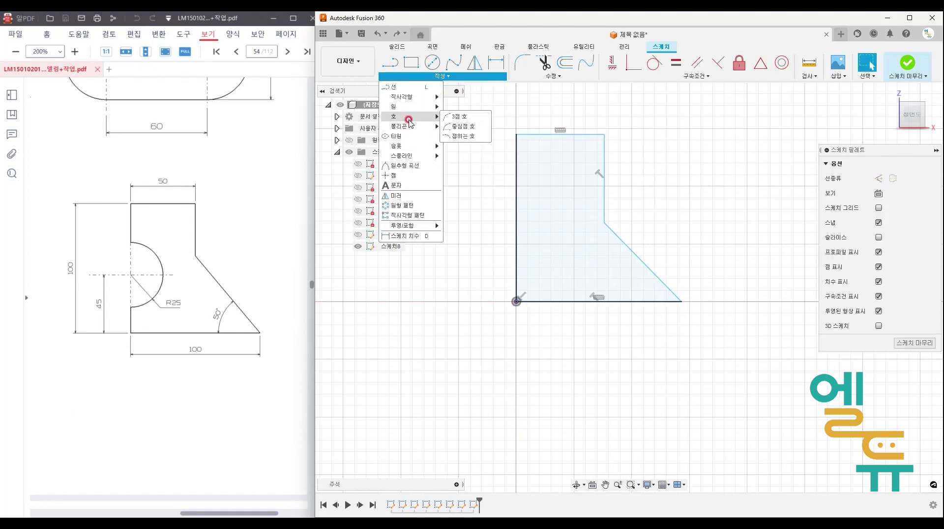
pyautogui.click(468, 139)
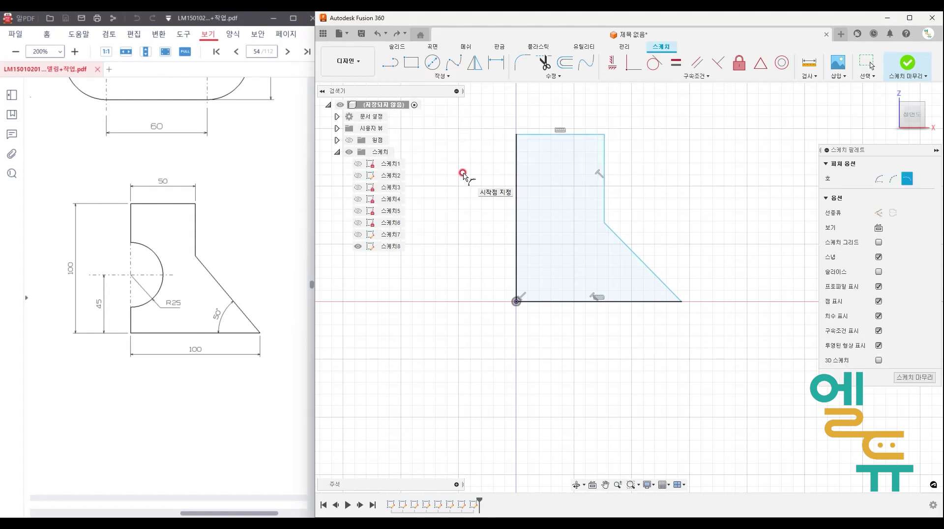
pyautogui.click(518, 135)
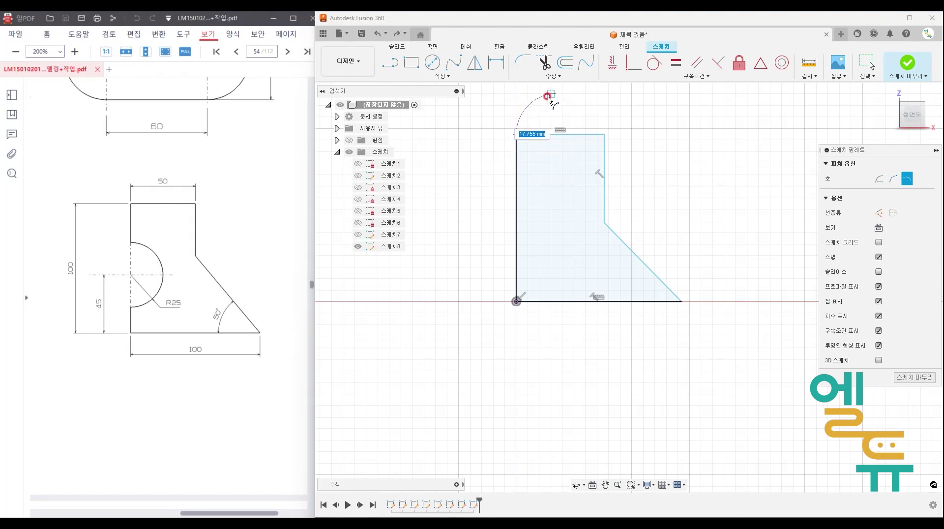
pyautogui.click(551, 93)
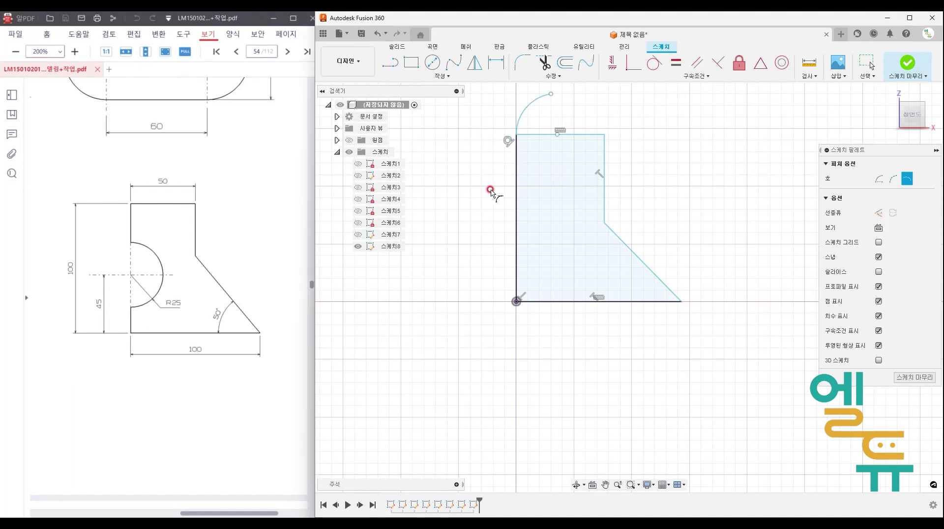
pyautogui.press('Escape')
pyautogui.hotkey('ctrl', 'z')
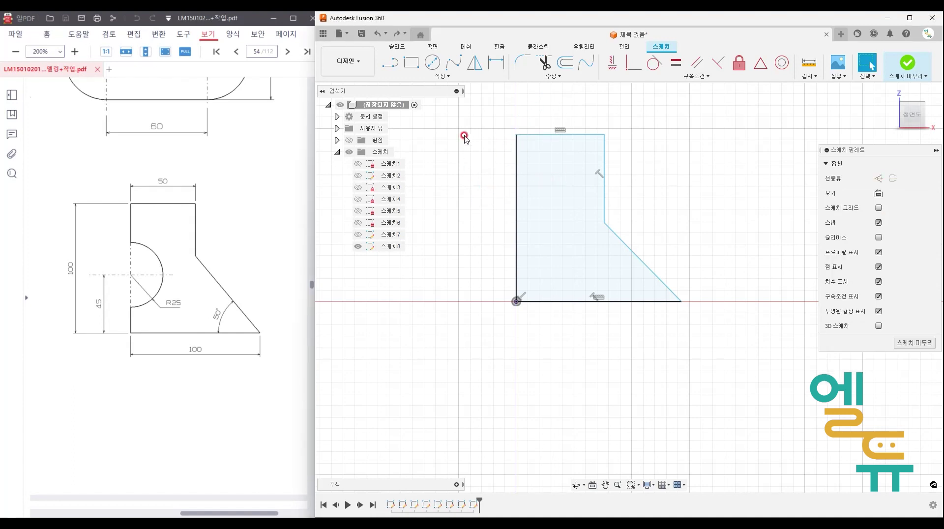
# Try a tangent arc of about 15 mm radius continuing the top edge outward past its corner with the long vertical edge, and undo it.
pyautogui.click(445, 76)
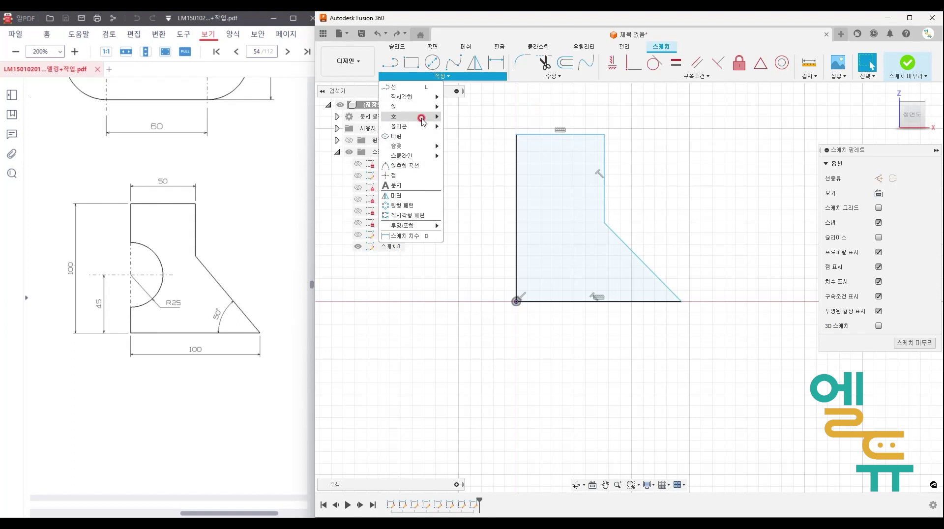
pyautogui.moveTo(428, 117)
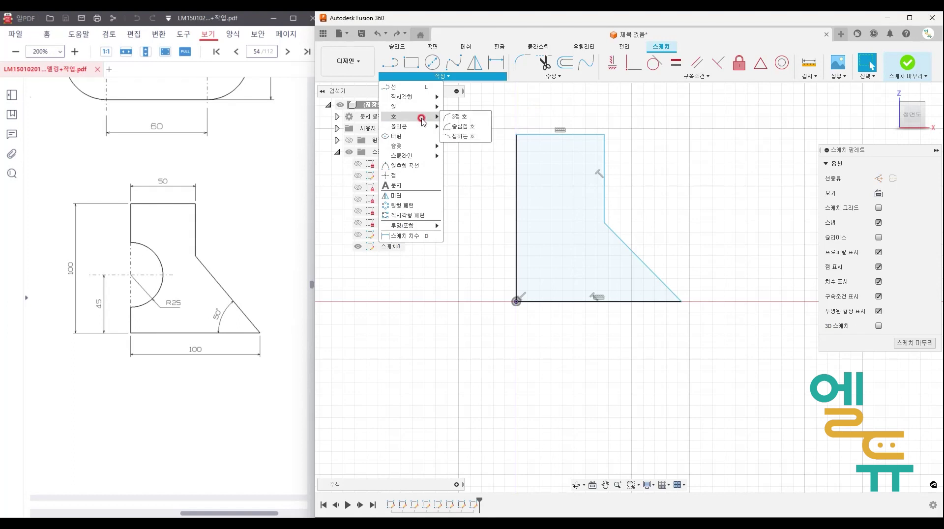
pyautogui.click(463, 138)
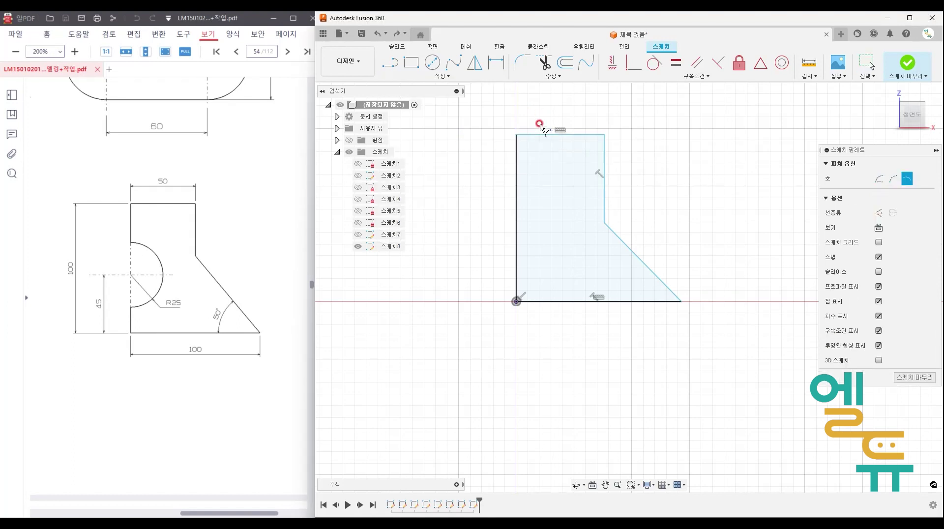
pyautogui.click(518, 134)
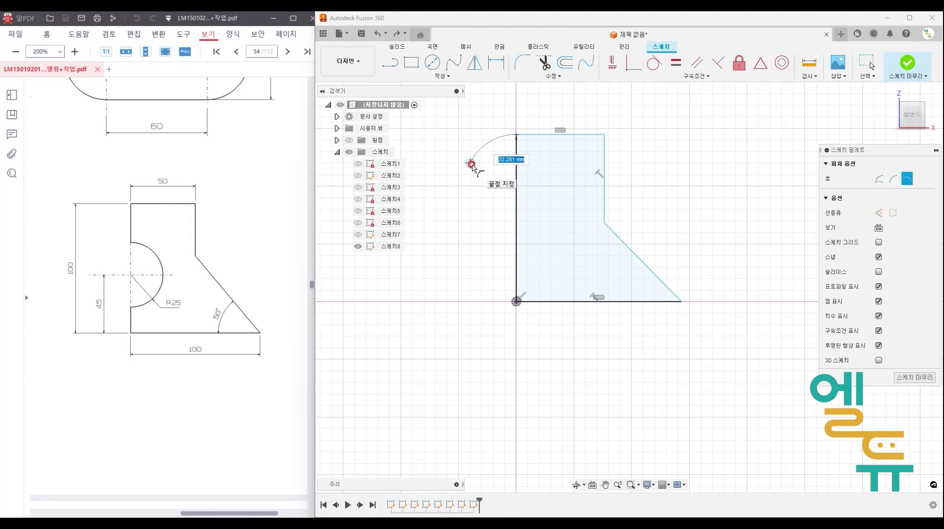
pyautogui.click(481, 164)
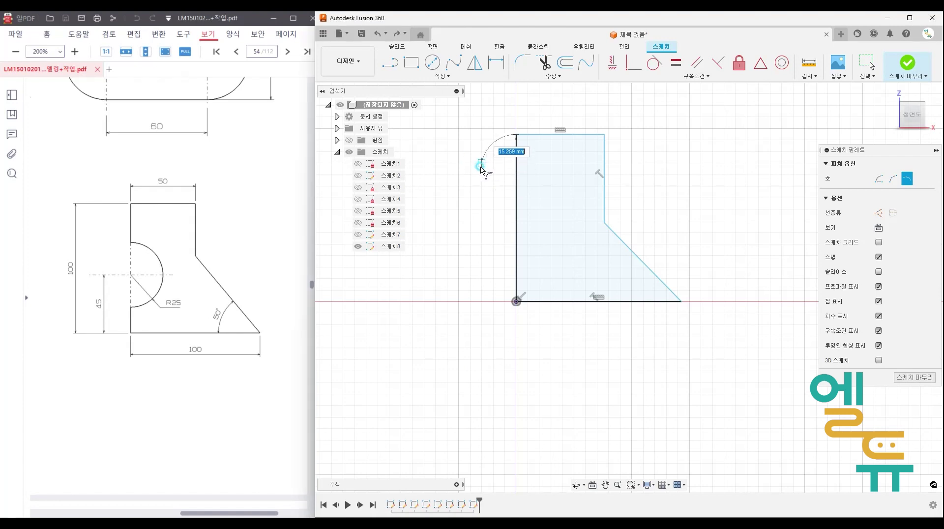
pyautogui.press('Escape')
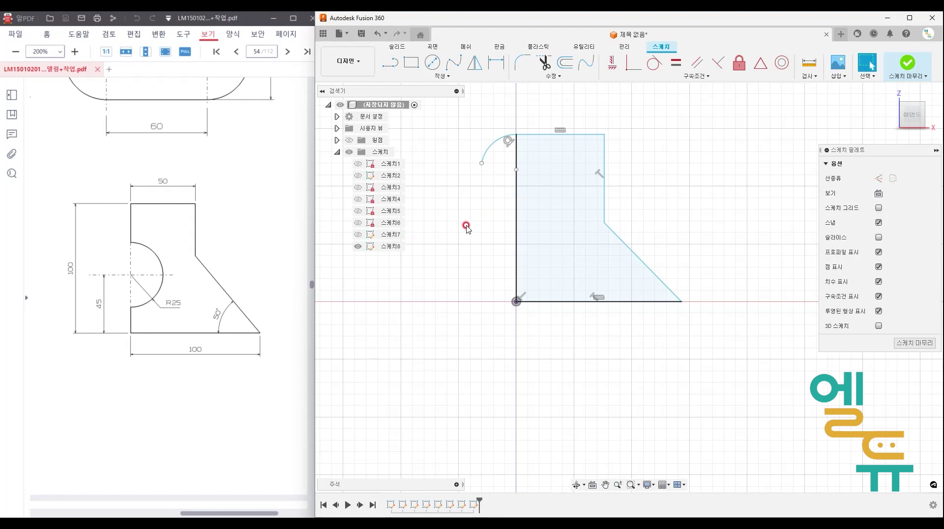
pyautogui.hotkey('ctrl', 'z')
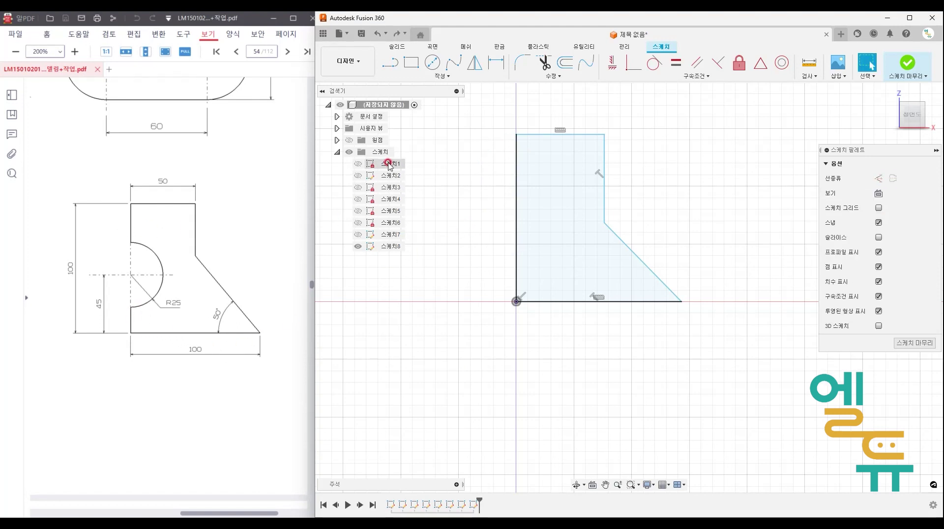
# Sketch a three-point arc bulging into the profile, with its ends about 35 mm apart on the long vertical edge.
pyautogui.click(437, 78)
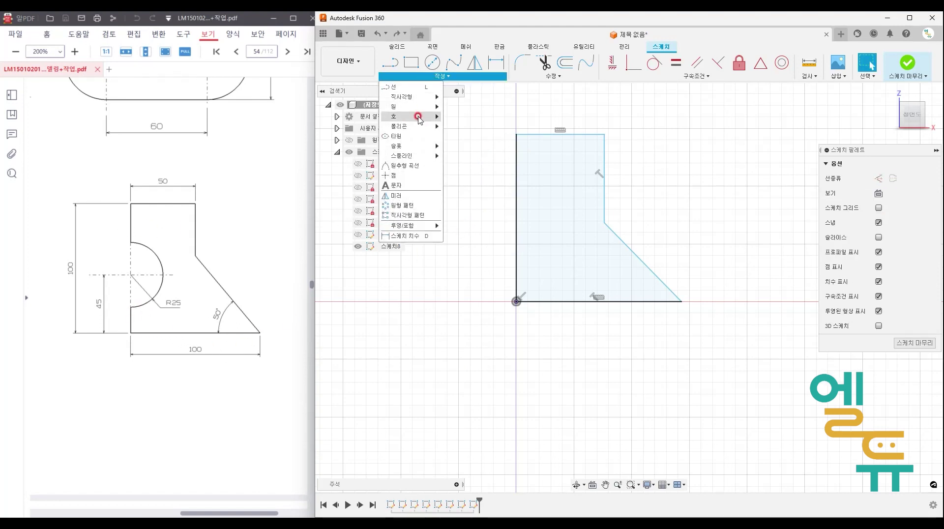
pyautogui.moveTo(418, 116)
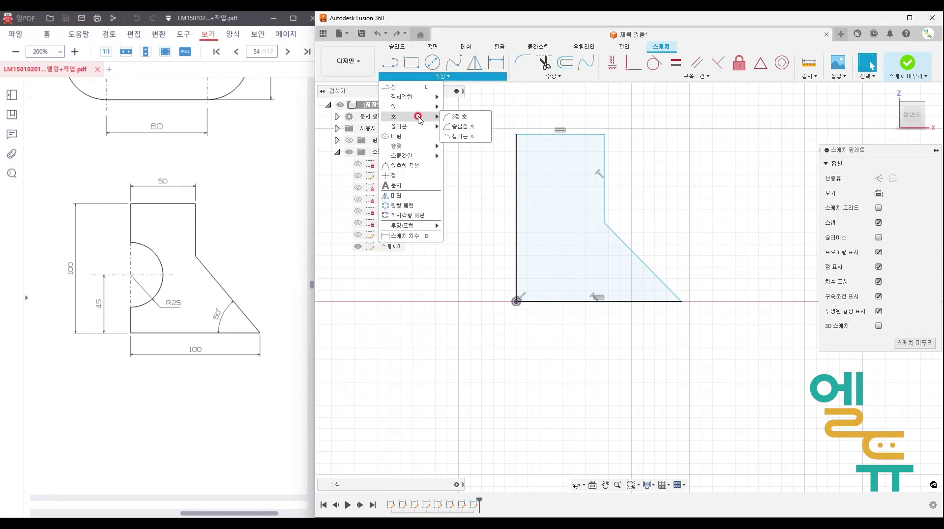
pyautogui.click(462, 117)
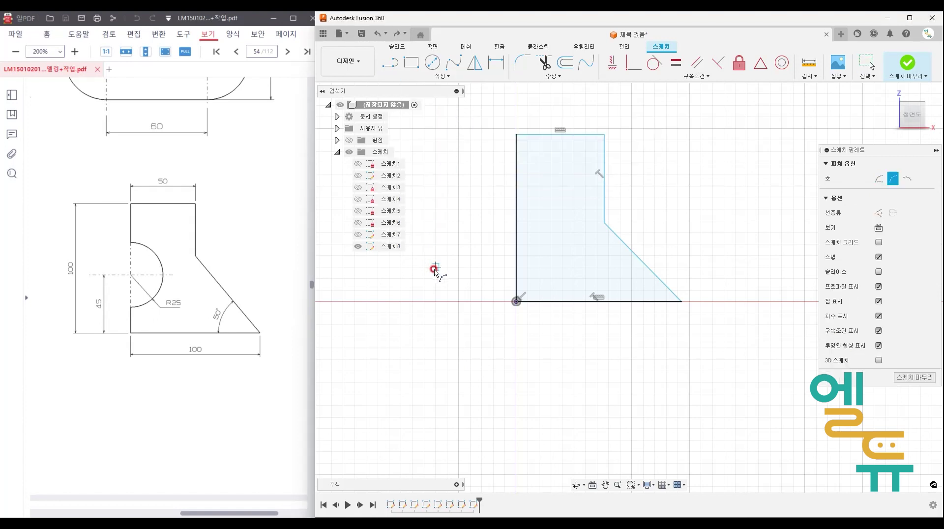
pyautogui.click(517, 255)
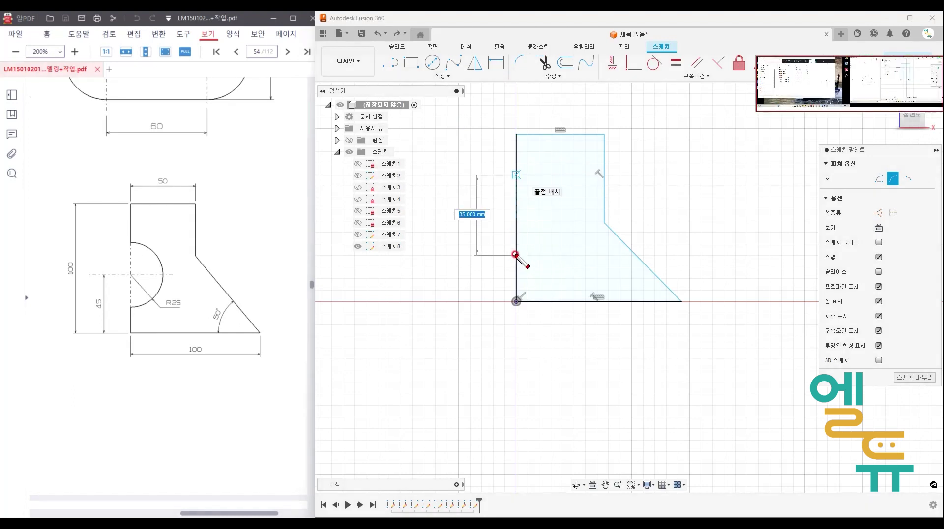
pyautogui.moveTo(519, 180)
pyautogui.mouseDown()
pyautogui.moveTo(514, 171)
pyautogui.moveTo(521, 178)
pyautogui.mouseUp()
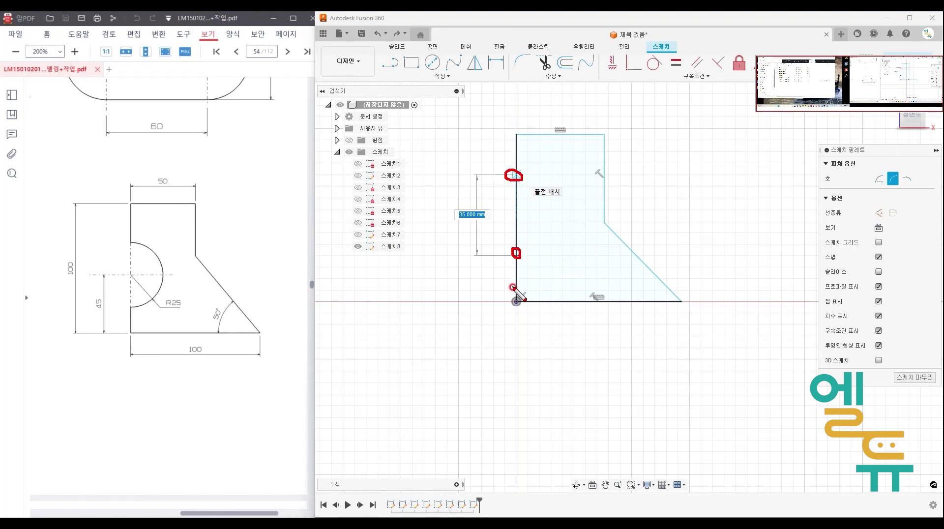
pyautogui.press('Escape')
pyautogui.click(517, 176)
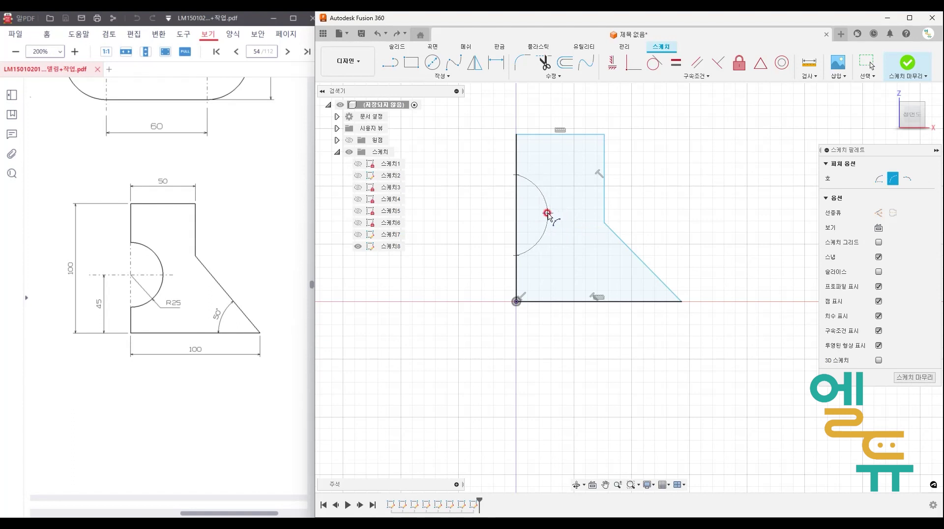
pyautogui.click(548, 213)
pyautogui.moveTo(593, 326)
pyautogui.mouseDown(button='middle')
pyautogui.moveTo(563, 346)
pyautogui.moveTo(552, 367)
pyautogui.moveTo(558, 379)
pyautogui.mouseUp(button='middle')
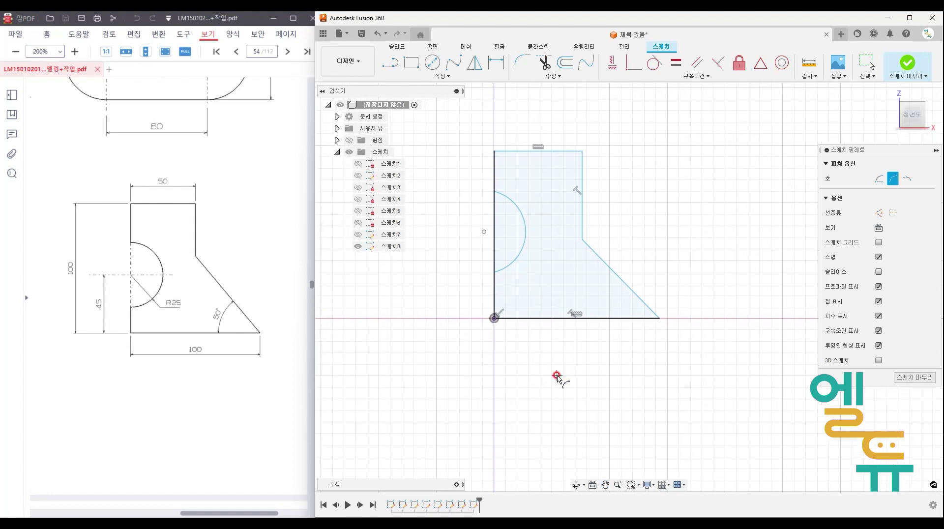
pyautogui.press('Escape')
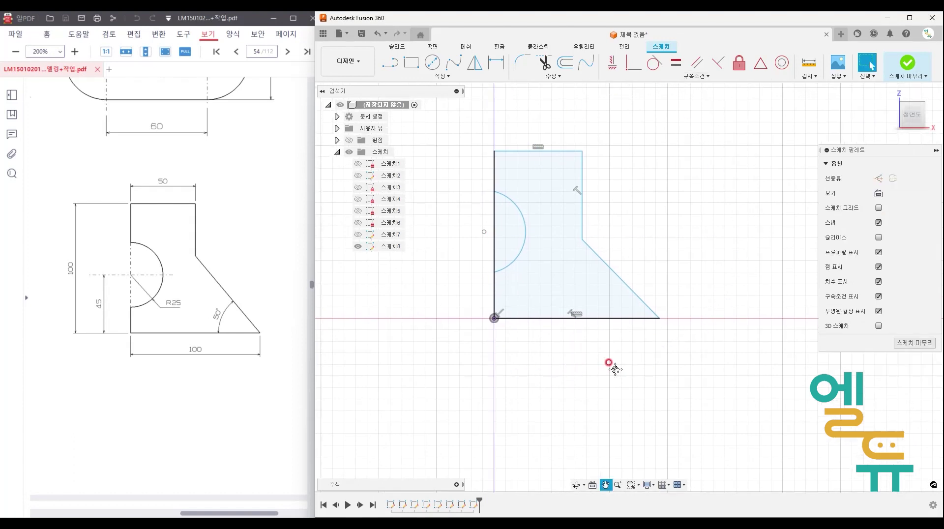
pyautogui.moveTo(610, 363); pyautogui.dragTo(615, 364, button='middle')
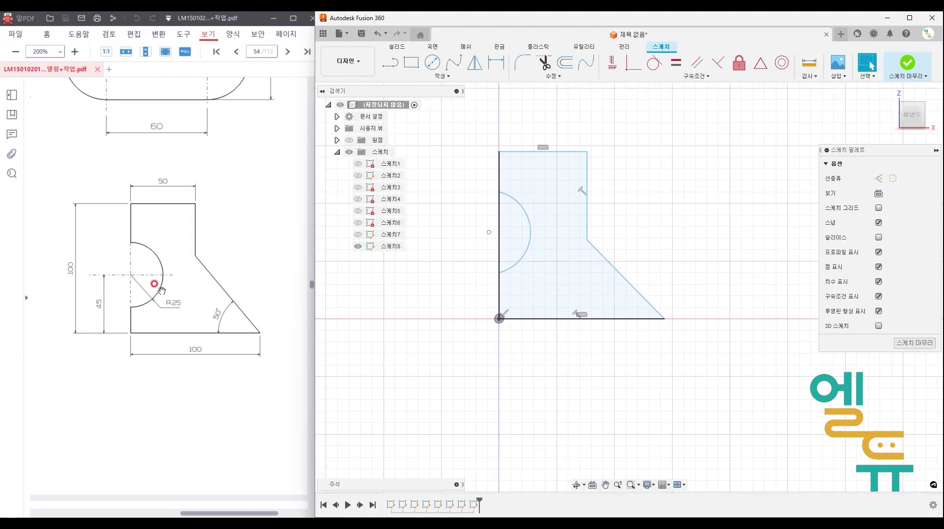
pyautogui.hotkey('ctrl', '2')
pyautogui.moveTo(132, 281); pyautogui.dragTo(132, 272)
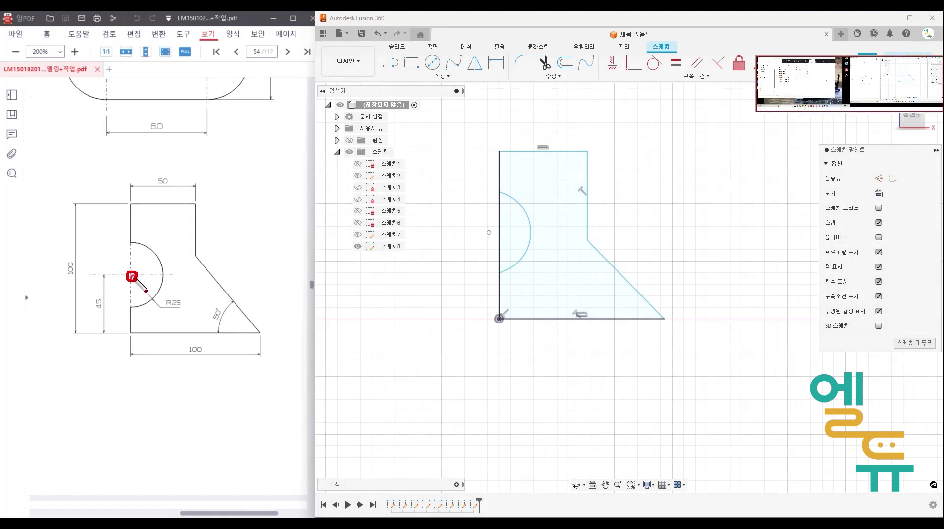
pyautogui.moveTo(130, 203); pyautogui.dragTo(141, 327)
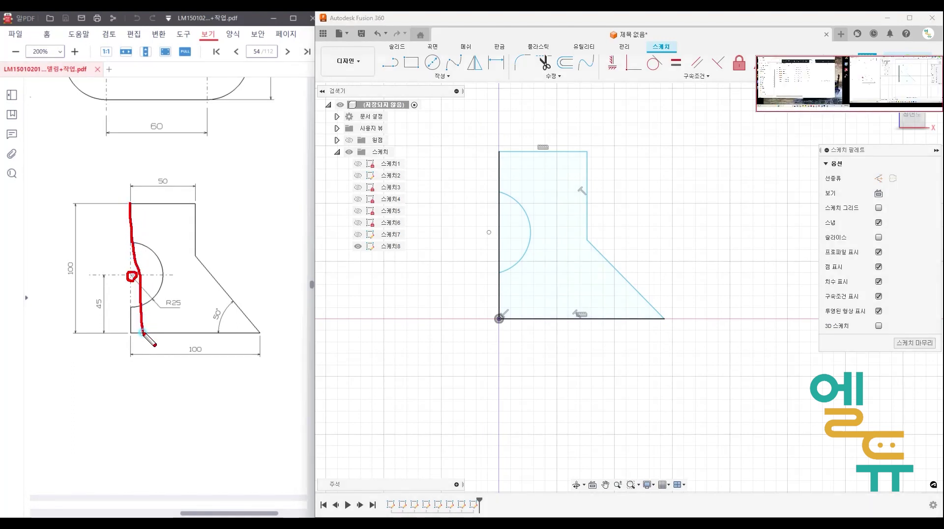
pyautogui.moveTo(490, 239)
pyautogui.mouseDown()
pyautogui.moveTo(489, 229)
pyautogui.moveTo(498, 262)
pyautogui.mouseUp()
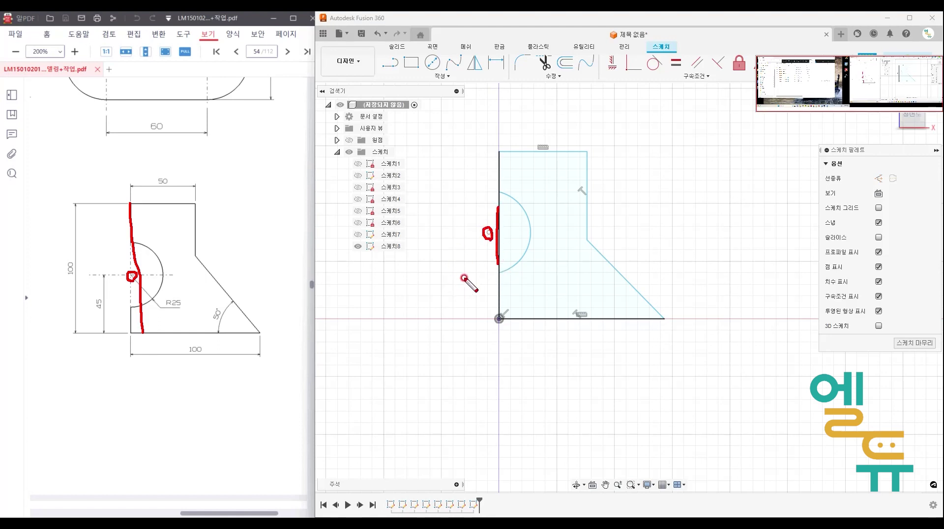
pyautogui.press('Escape')
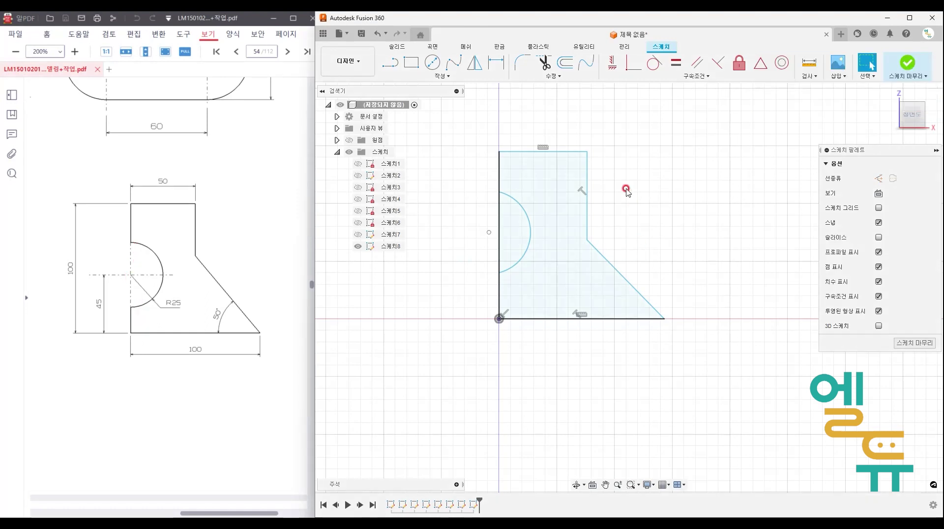
# Apply a Coincident constraint between the arc's centre point and the long vertical edge.
pyautogui.click(633, 67)
pyautogui.click(709, 207)
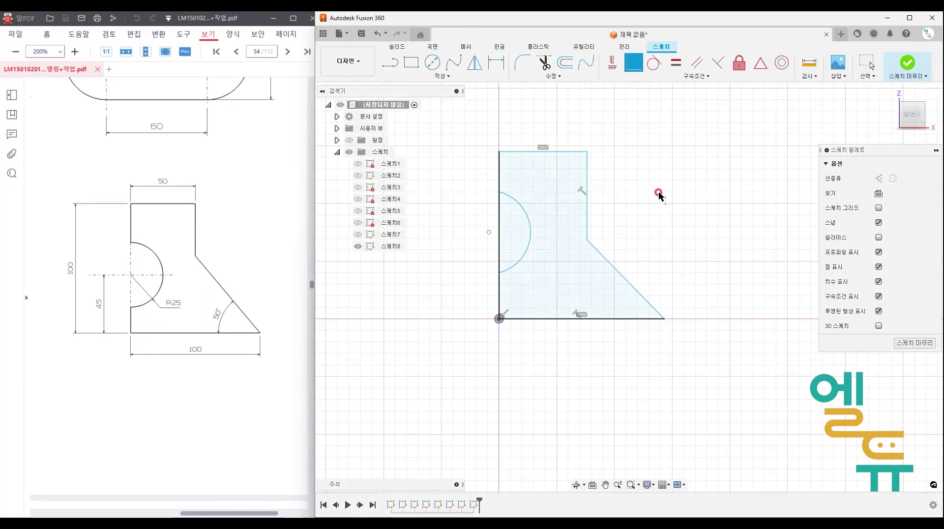
pyautogui.click(488, 232)
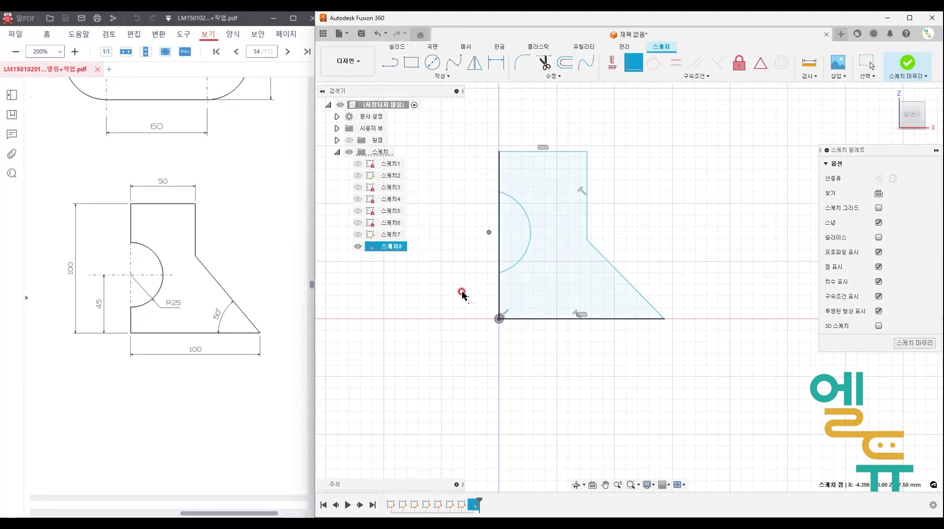
pyautogui.click(500, 213)
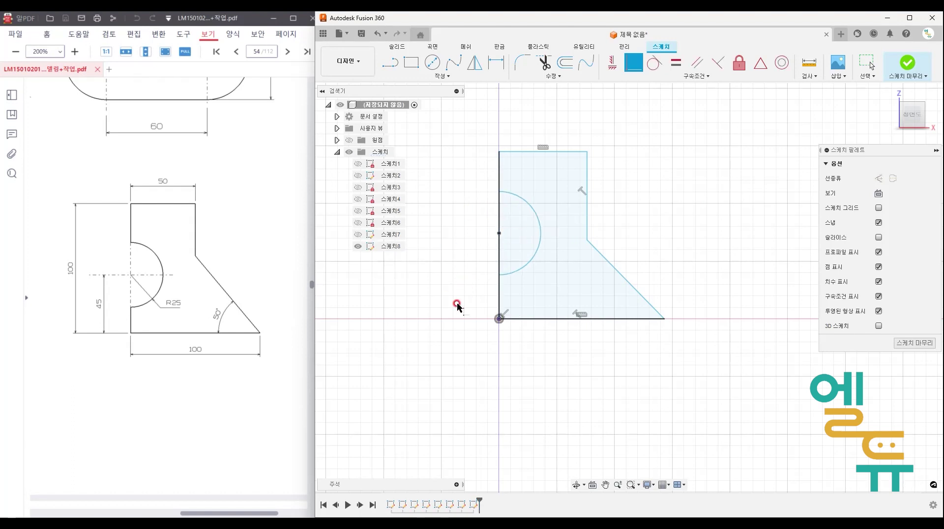
pyautogui.moveTo(476, 316); pyautogui.dragTo(463, 311, button='middle')
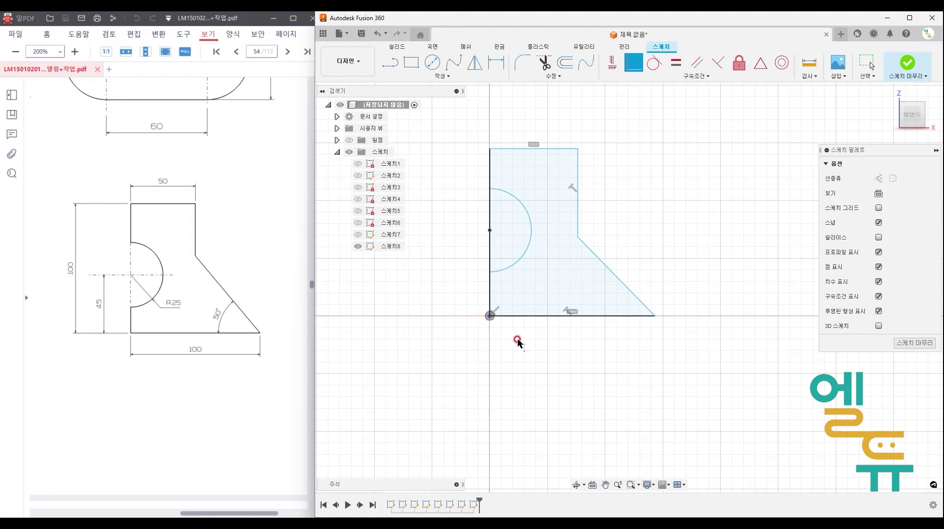
pyautogui.moveTo(512, 335); pyautogui.dragTo(509, 346, button='middle')
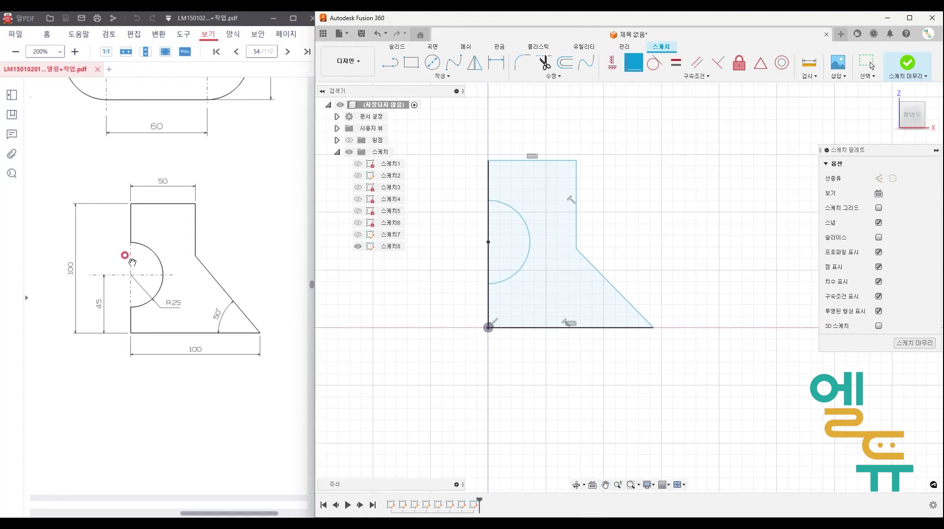
pyautogui.moveTo(131, 243); pyautogui.dragTo(131, 302)
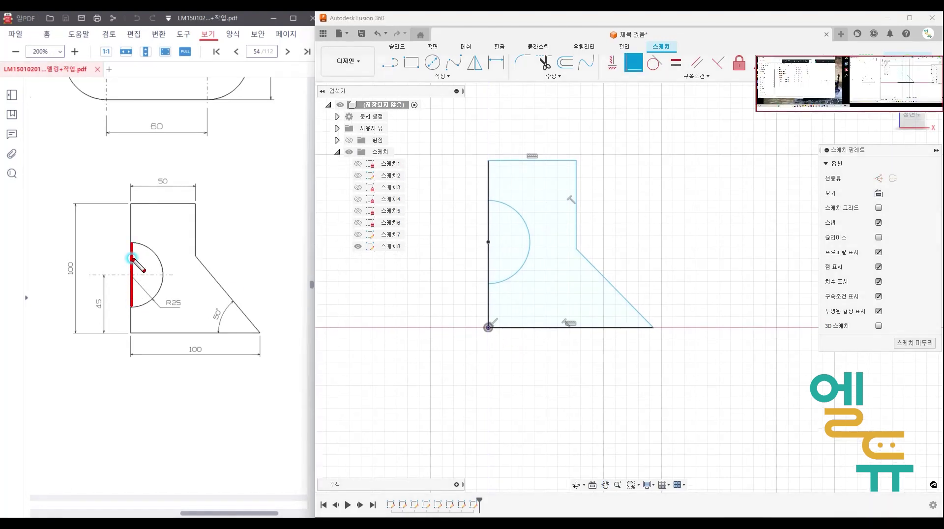
pyautogui.moveTo(131, 258); pyautogui.dragTo(131, 307)
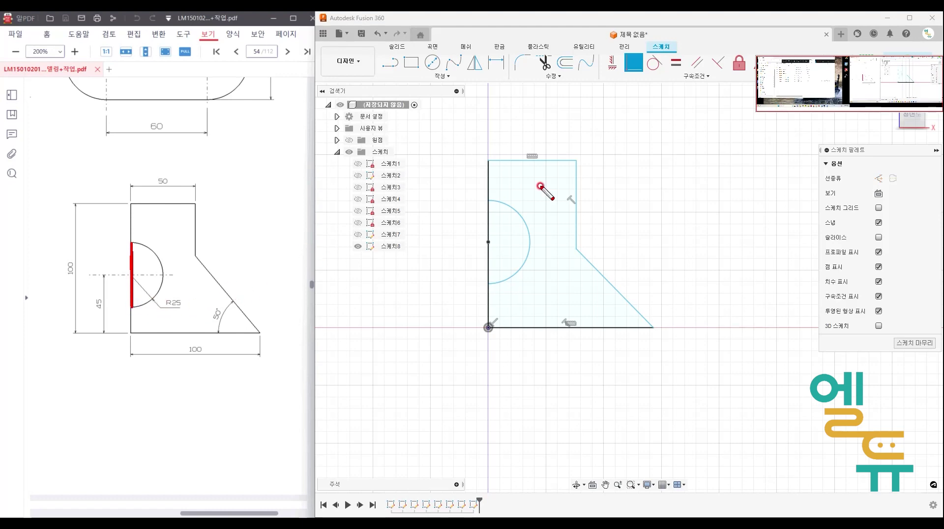
# Trim the section of the long vertical edge that lies between the two ends of the arc.
pyautogui.click(543, 62)
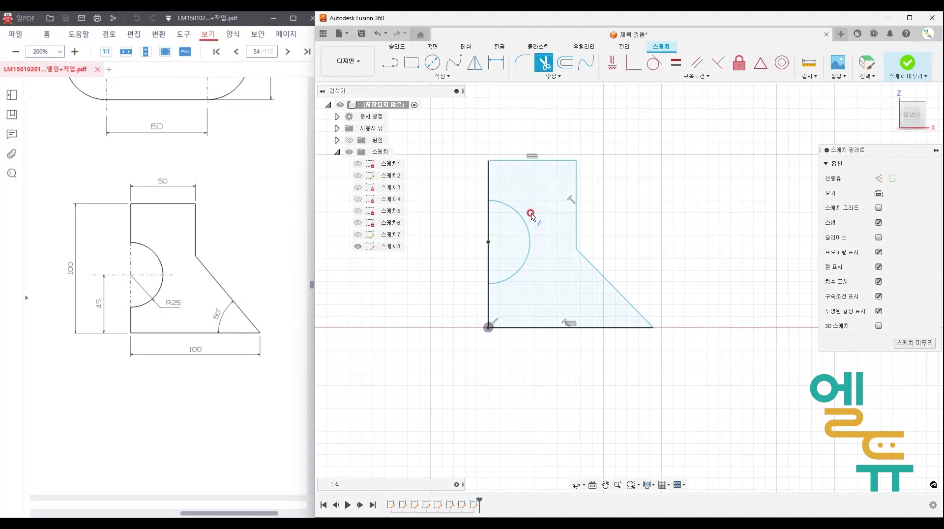
pyautogui.click(489, 219)
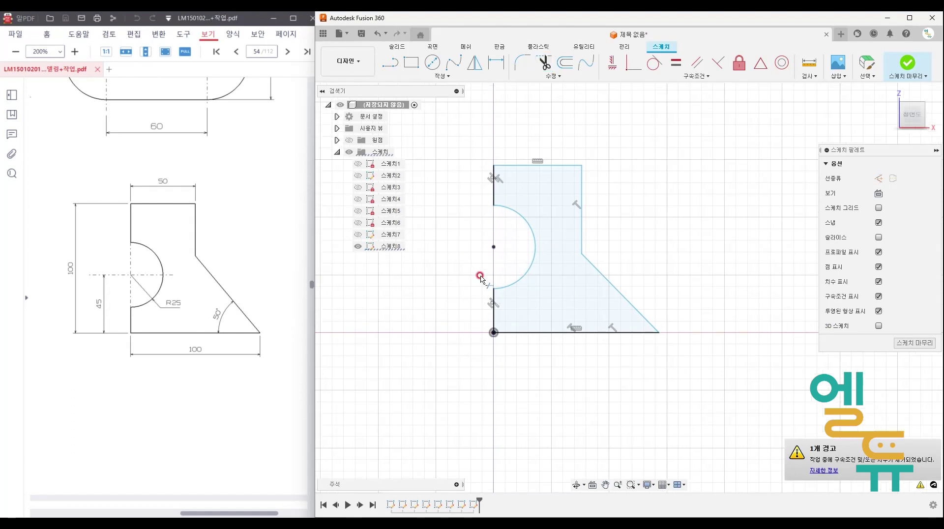
# Dimension the profile's horizontal base edge to 100 mm.
pyautogui.press('Escape')
pyautogui.moveTo(651, 247); pyautogui.dragTo(644, 239, button='middle')
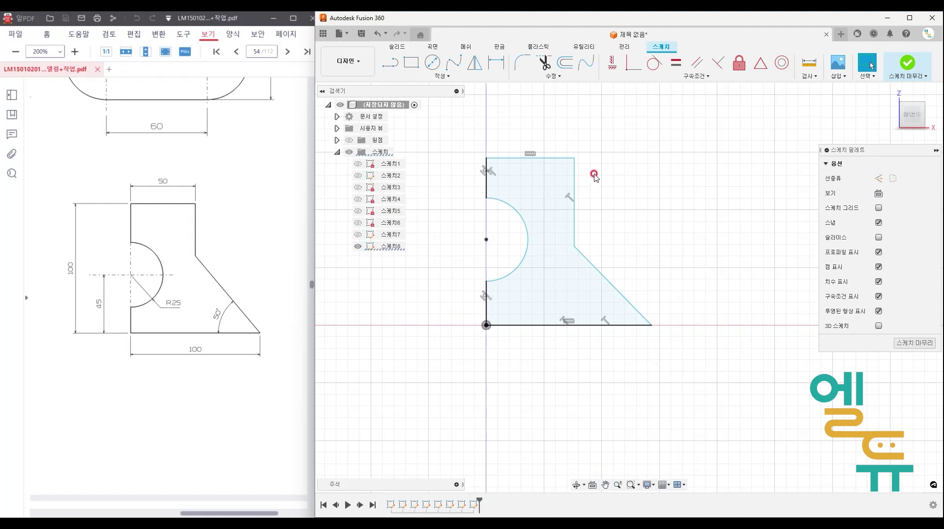
pyautogui.press('d')
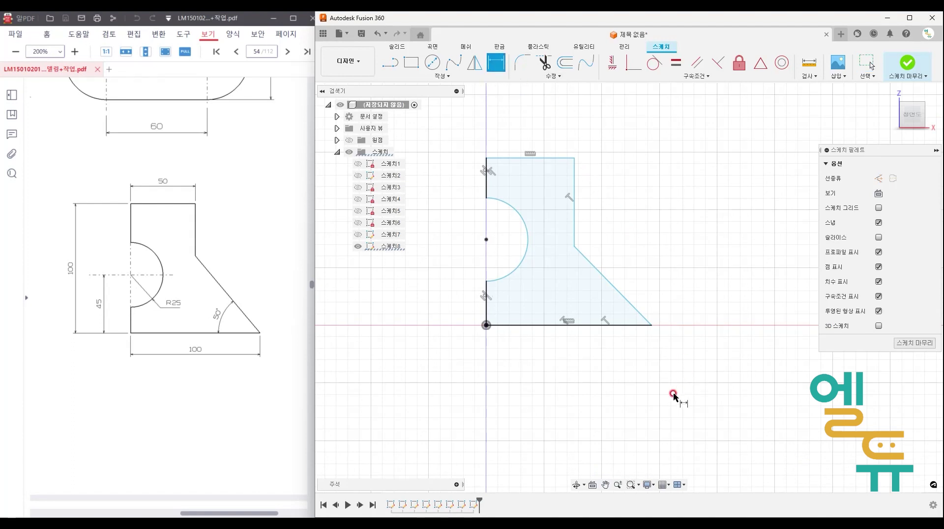
pyautogui.click(580, 327)
pyautogui.click(585, 372)
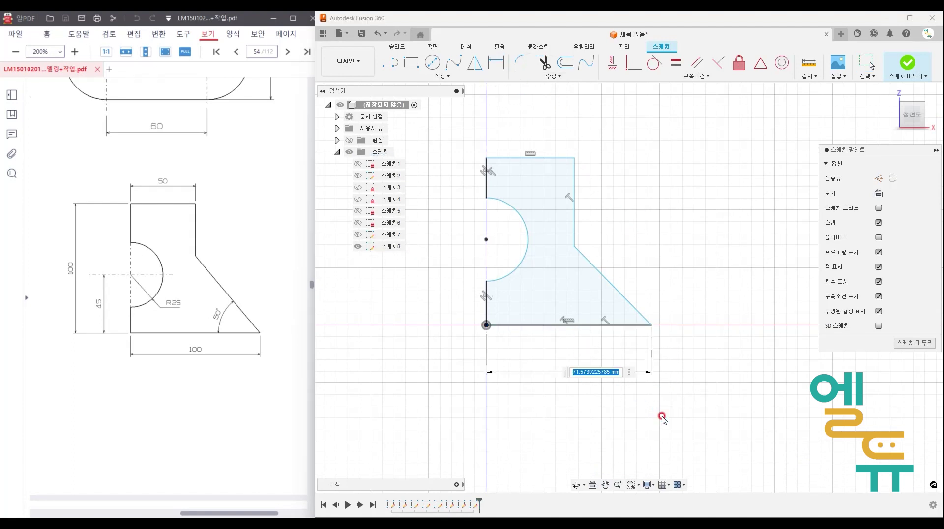
pyautogui.write('100')
pyautogui.press('Return')
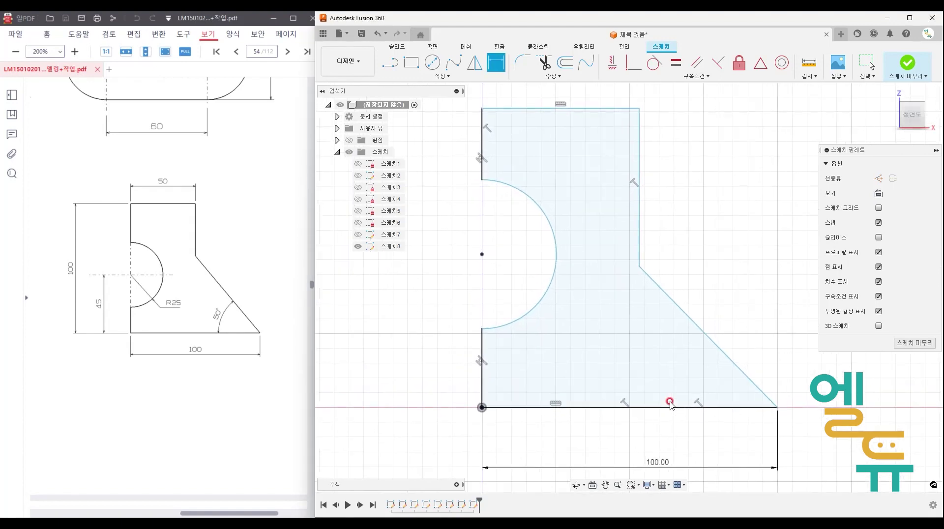
pyautogui.scroll(1, 574, 418)
pyautogui.scroll(-2, 576, 416)
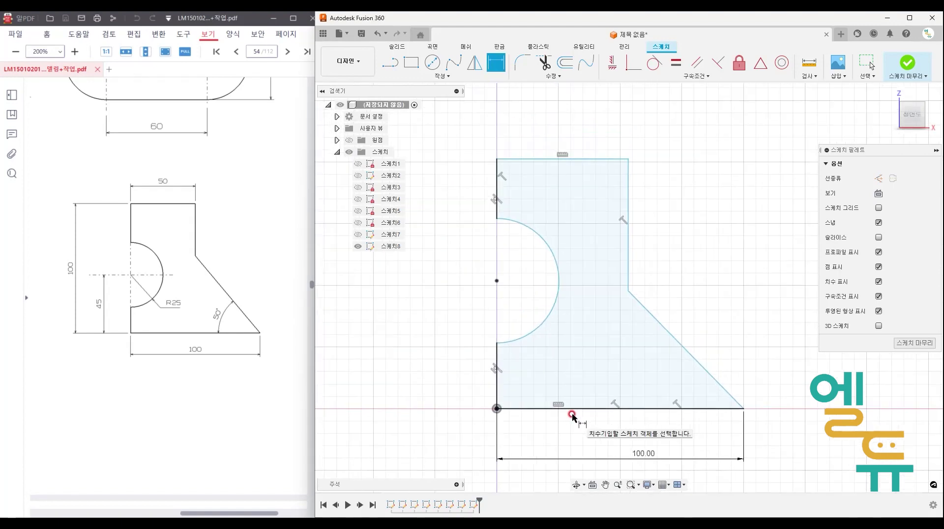
# Dimension the vertical distance from the base edge to the arc's centre point as 45 mm.
pyautogui.click(576, 409)
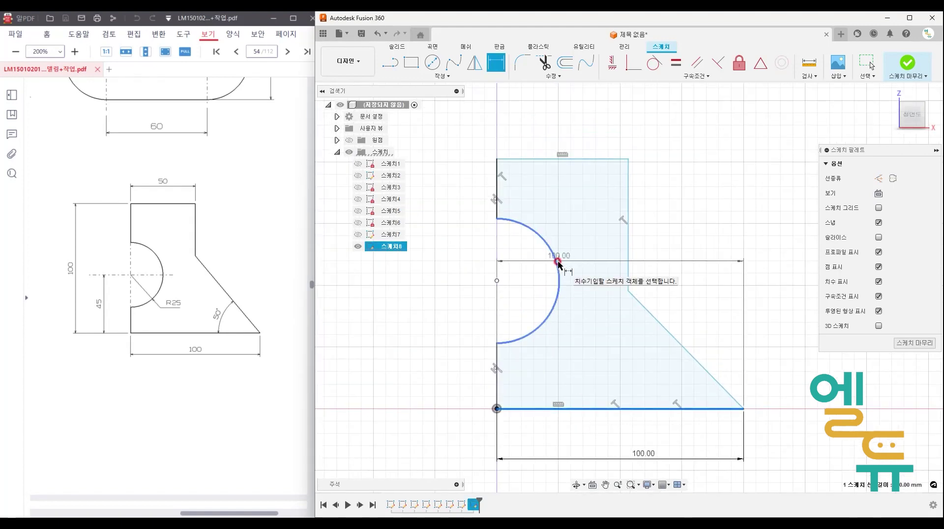
pyautogui.click(557, 261)
pyautogui.click(424, 340)
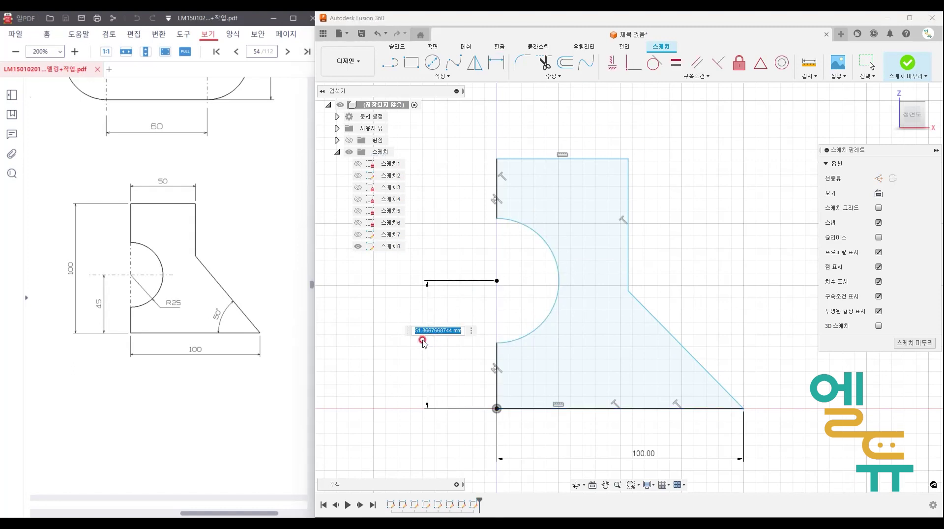
pyautogui.press('Return')
pyautogui.moveTo(425, 344); pyautogui.dragTo(439, 332, button='middle')
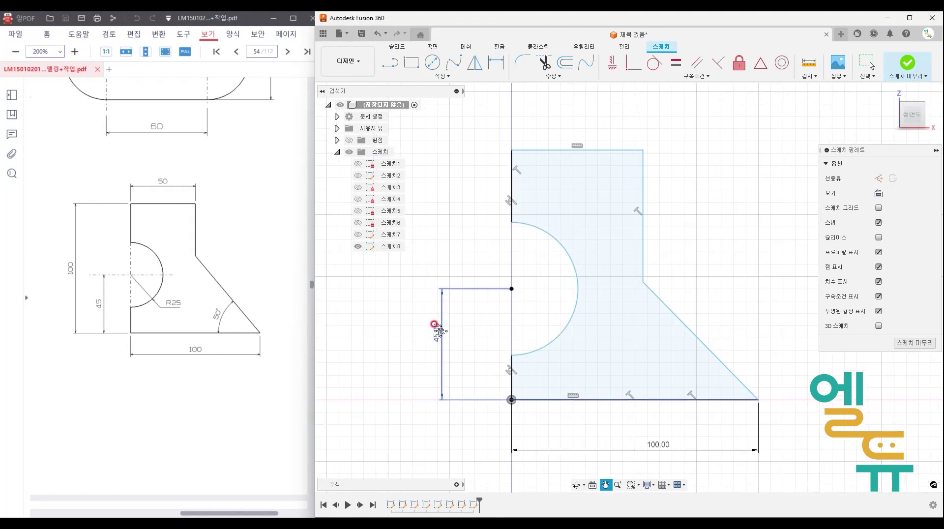
# Dimension the profile's overall height between the base edge and the top edge as 100 mm.
pyautogui.click(539, 400)
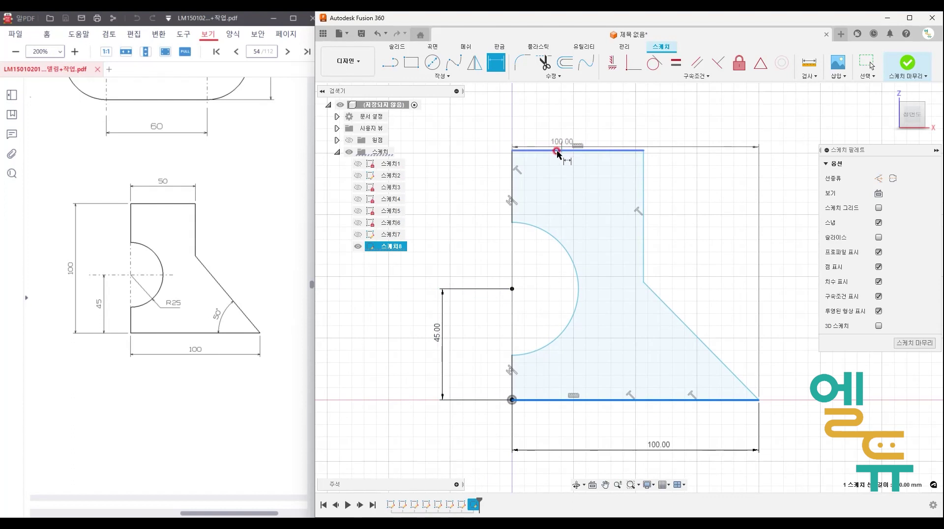
pyautogui.click(580, 150)
pyautogui.click(395, 301)
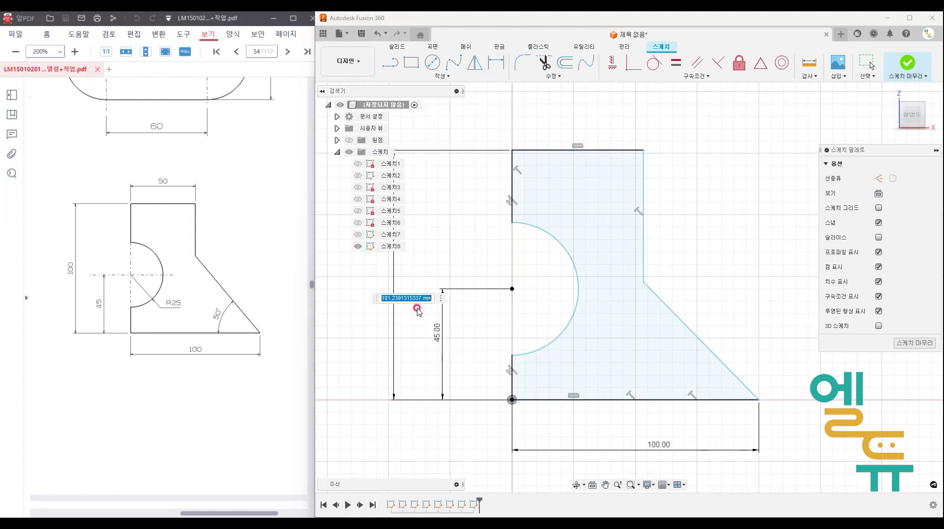
pyautogui.write('100')
pyautogui.press('Return')
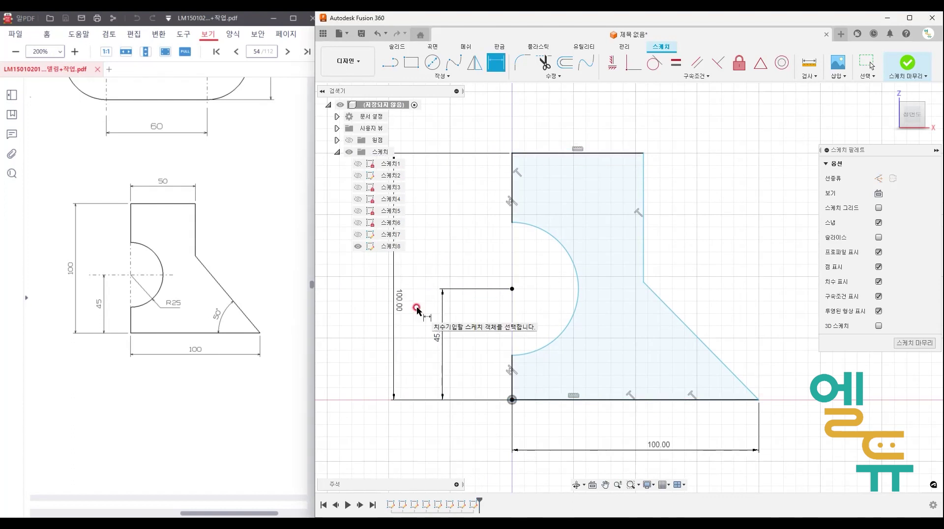
# Dimension the radius of the arc notch as 25 mm.
pyautogui.click(558, 333)
pyautogui.click(592, 357)
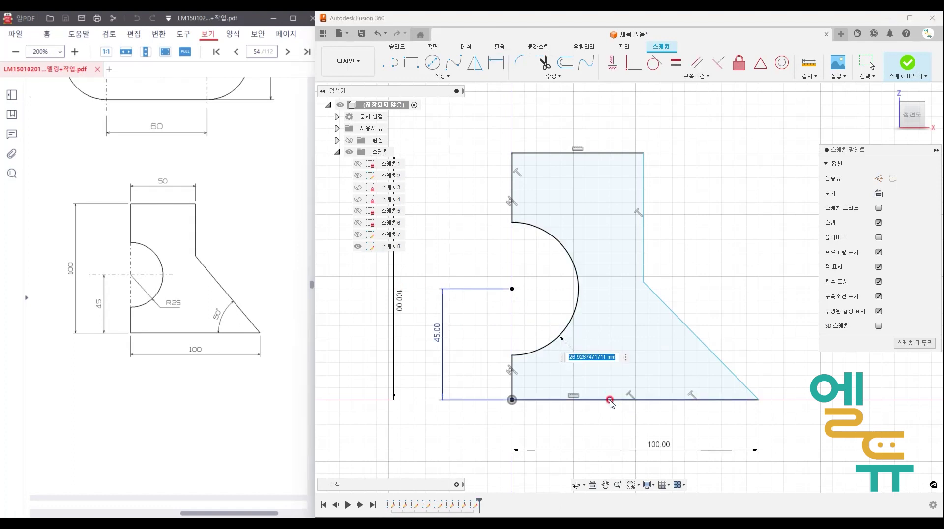
pyautogui.write('25')
pyautogui.press('Return')
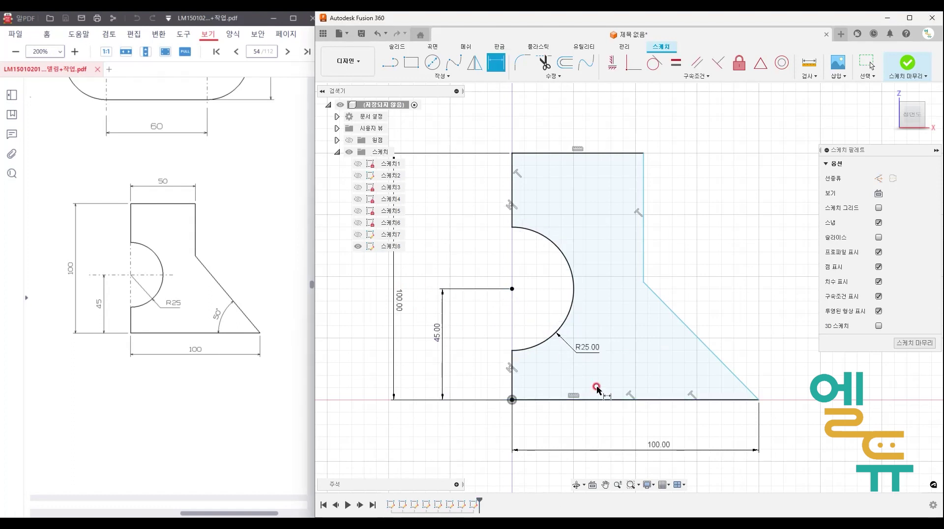
# Dimension the angle between the base edge and the sloped edge as 50°.
pyautogui.click(668, 399)
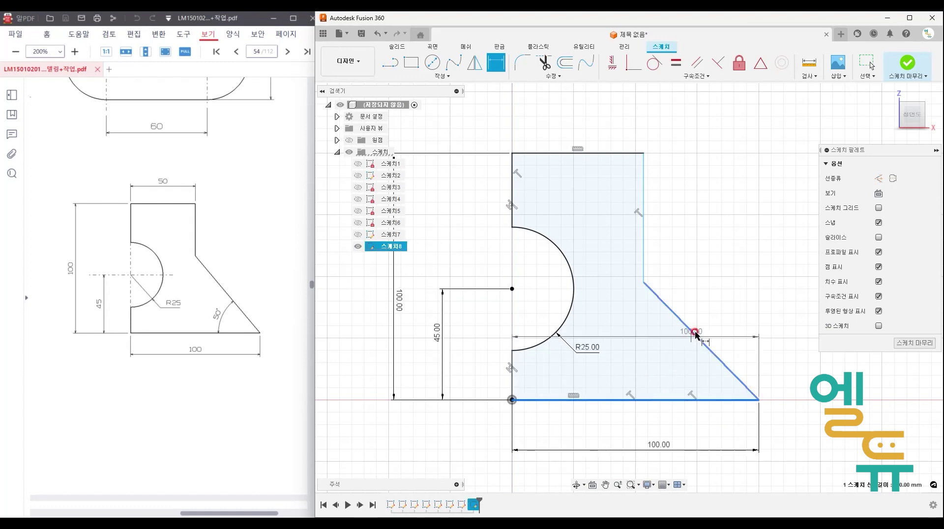
pyautogui.click(695, 333)
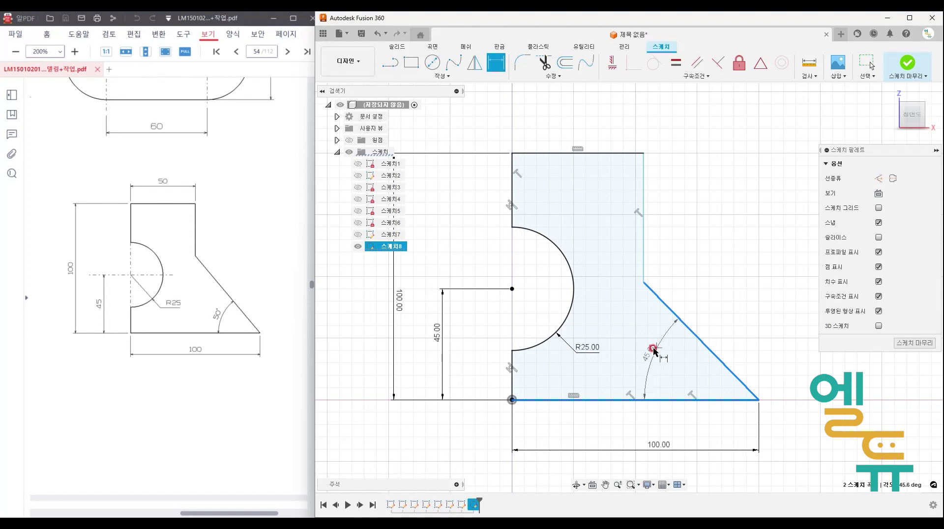
pyautogui.click(654, 350)
pyautogui.write('50')
pyautogui.press('Return')
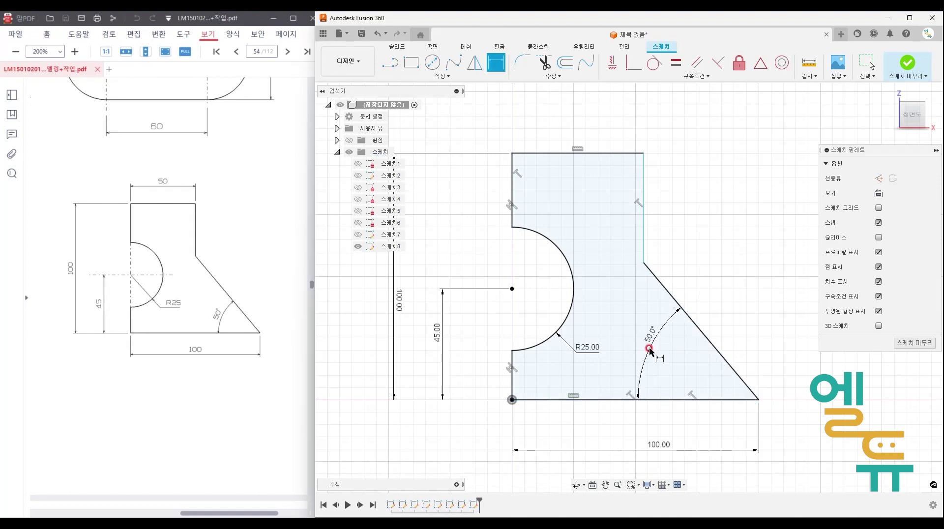
# Dimension the profile's top horizontal edge to 50 mm.
pyautogui.scroll(-1, 605, 240)
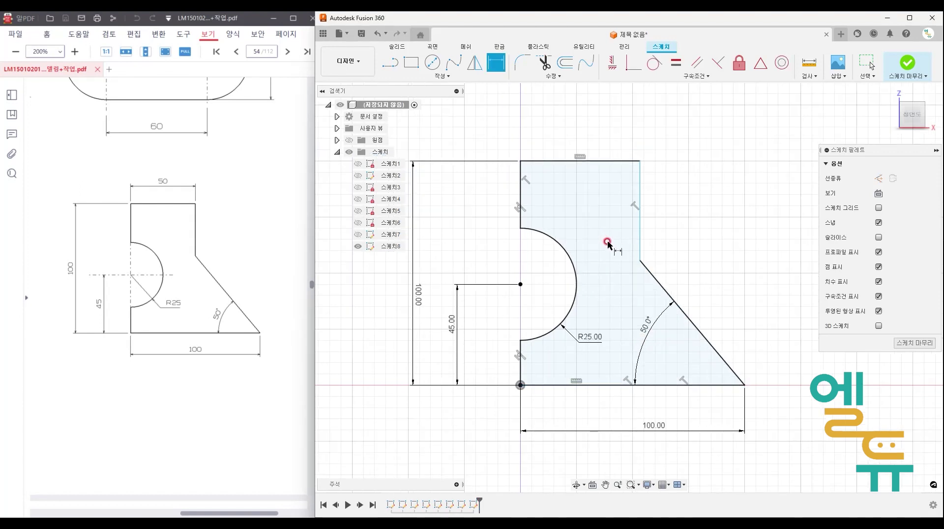
pyautogui.scroll(-1, 608, 242)
pyautogui.click(611, 176)
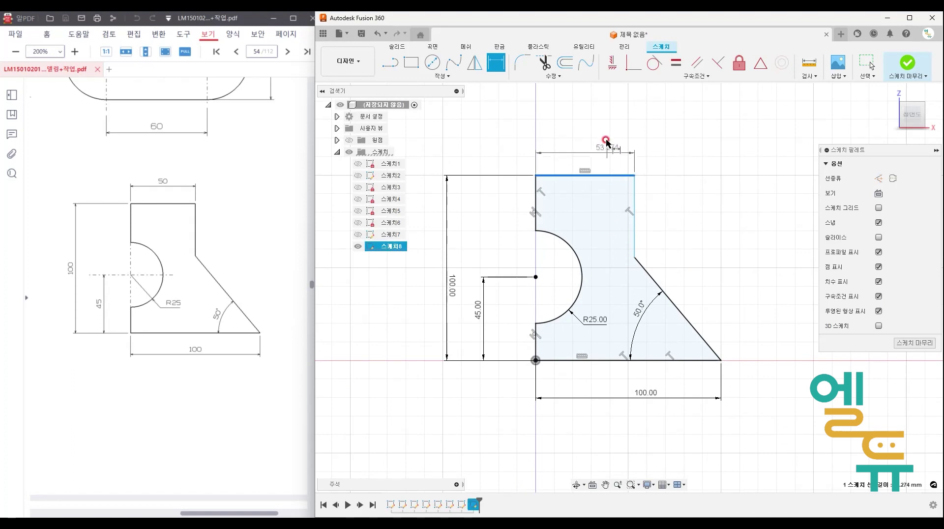
pyautogui.click(607, 137)
pyautogui.write('50')
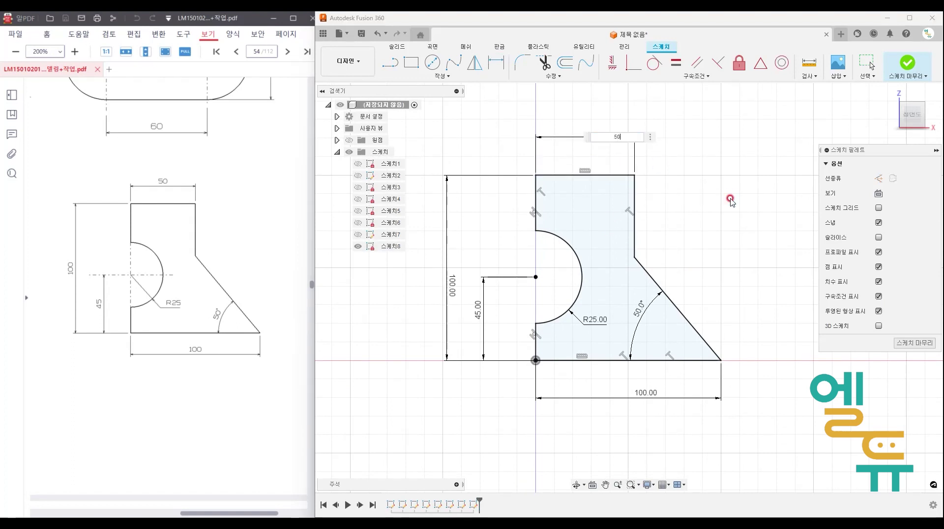
pyautogui.press('Return')
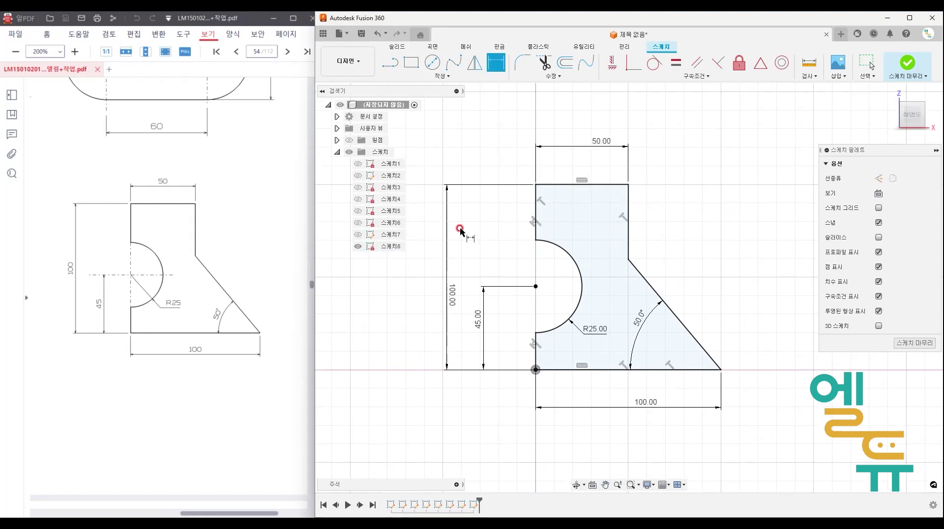
pyautogui.press('Escape')
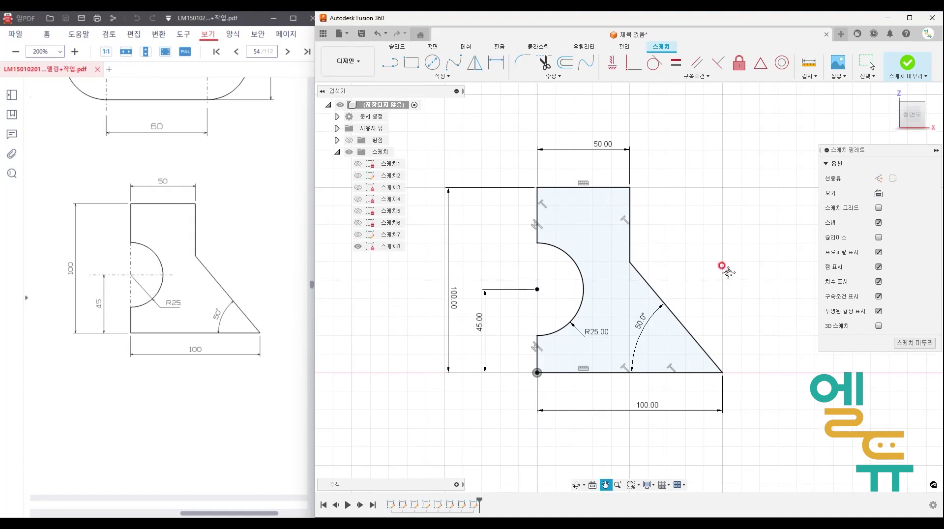
# Sketch a second closed outline of the same shape without the notch beside the dimensioned profile, with its base on the horizontal axis.
pyautogui.moveTo(730, 272)
pyautogui.mouseDown(button='middle')
pyautogui.moveTo(650, 276)
pyautogui.moveTo(636, 287)
pyautogui.mouseUp(button='middle')
pyautogui.press('d')
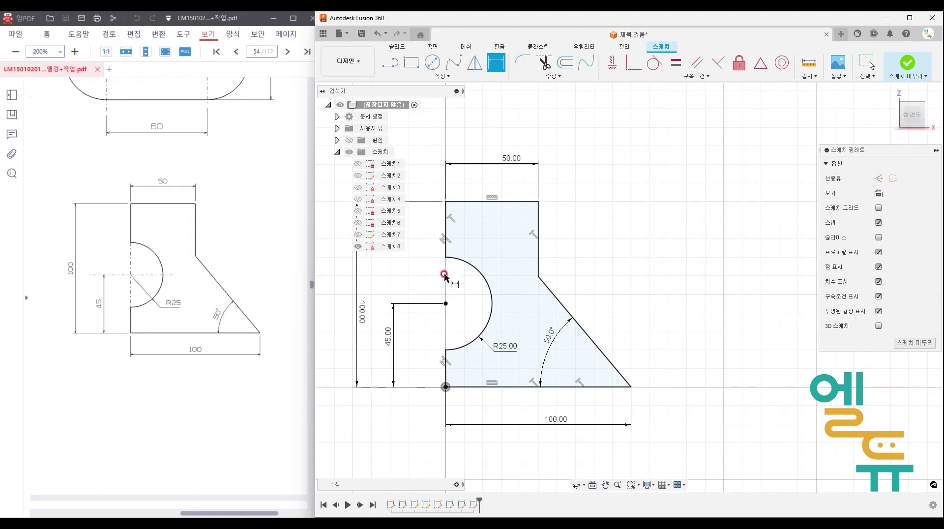
pyautogui.moveTo(670, 272); pyautogui.dragTo(603, 275, button='middle')
pyautogui.press('l')
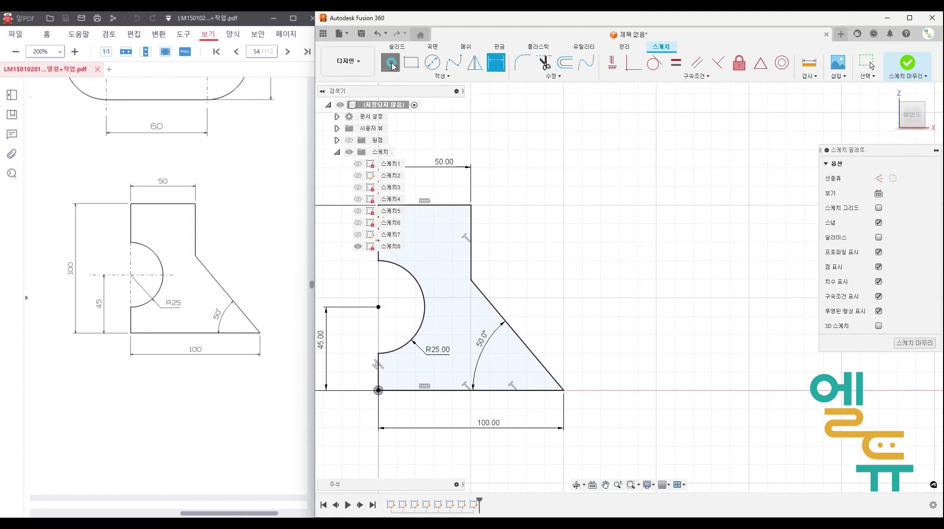
pyautogui.click(639, 390)
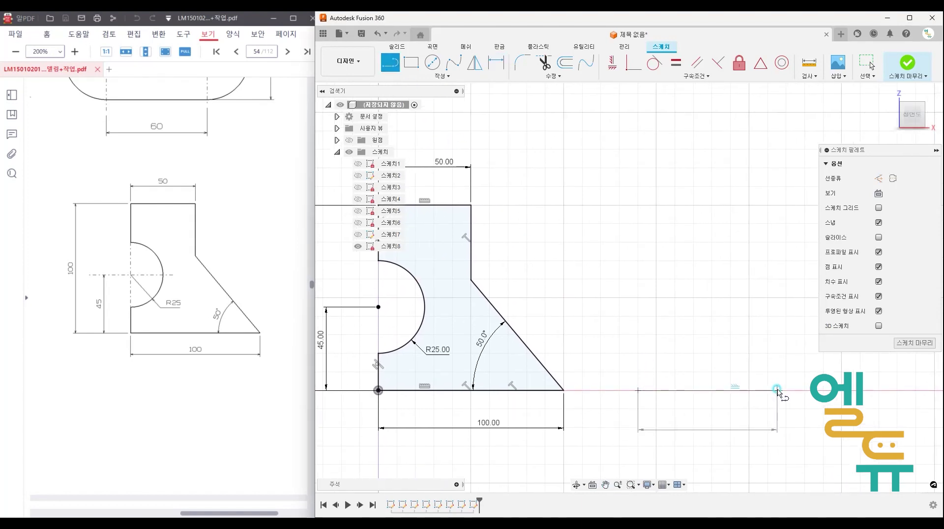
pyautogui.click(777, 390)
pyautogui.click(722, 337)
pyautogui.click(723, 256)
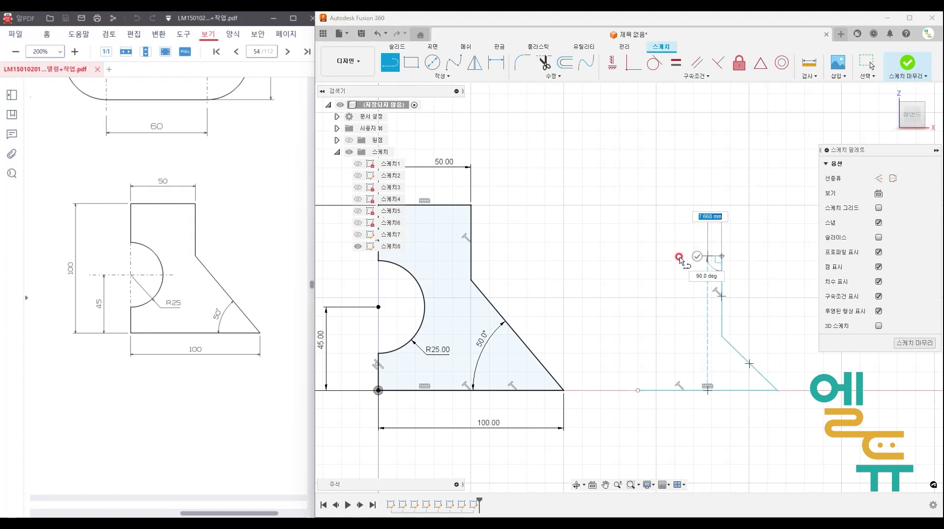
pyautogui.click(639, 256)
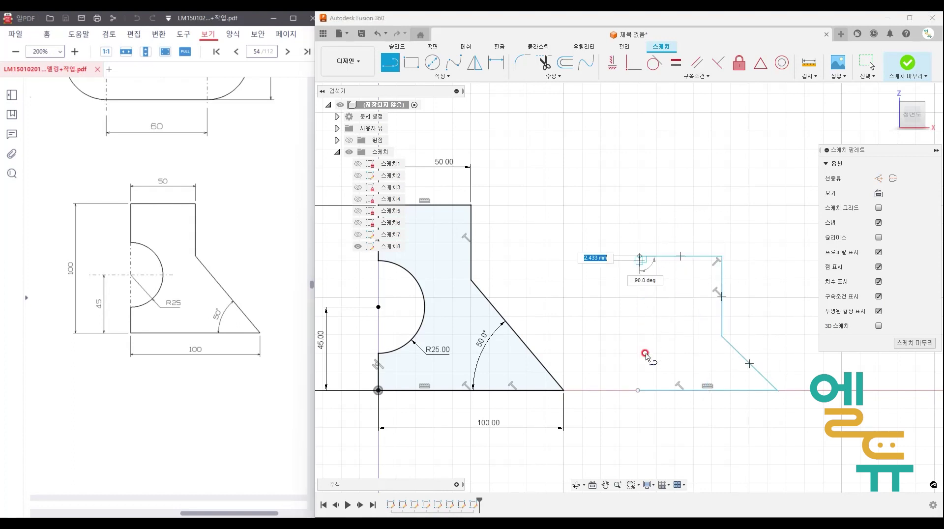
pyautogui.click(638, 390)
pyautogui.press('Escape')
# Apply a Perpendicular constraint between the second outline's base and its long vertical edge.
pyautogui.moveTo(683, 306)
pyautogui.mouseDown(button='middle')
pyautogui.moveTo(633, 280)
pyautogui.moveTo(609, 284)
pyautogui.mouseUp(button='middle')
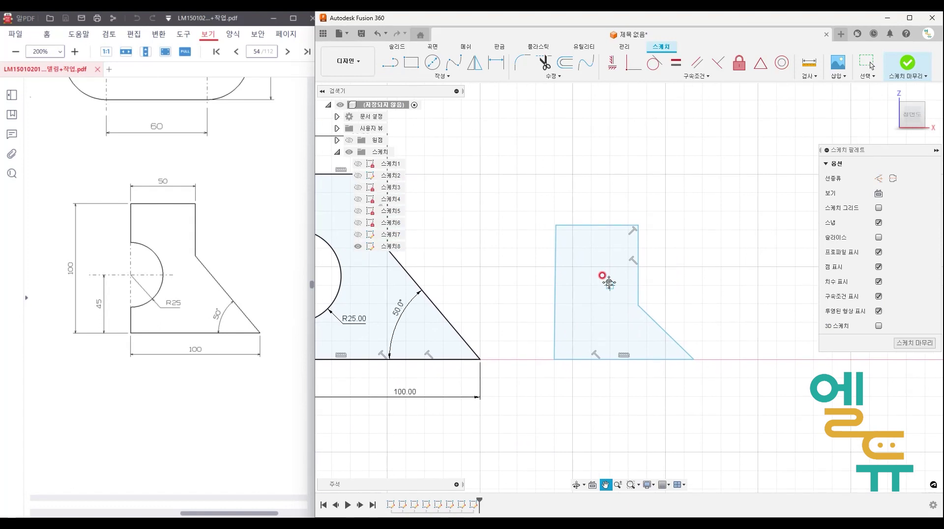
pyautogui.press('l')
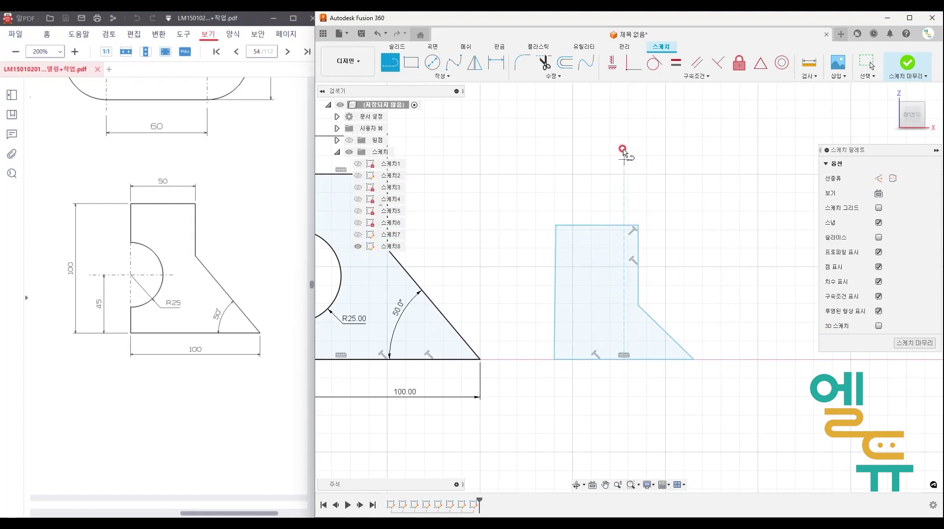
pyautogui.press('Escape')
pyautogui.click(718, 63)
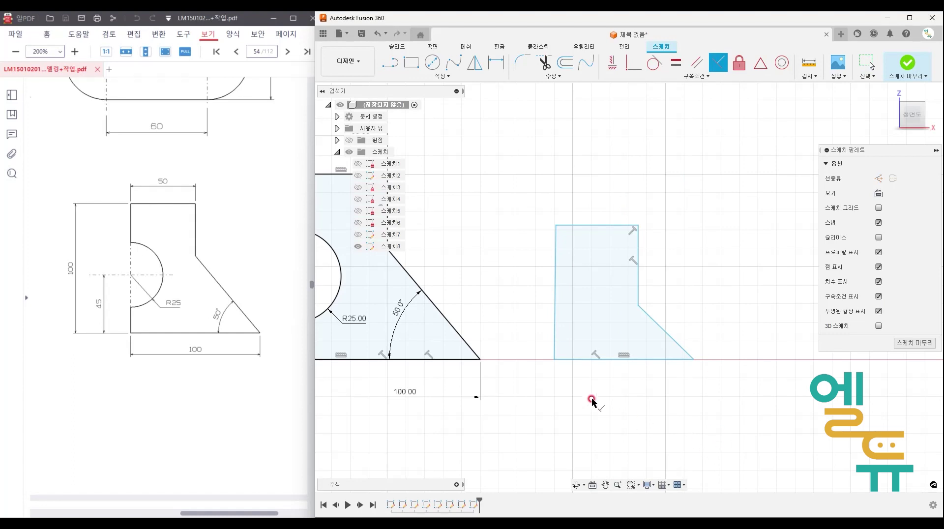
pyautogui.click(572, 361)
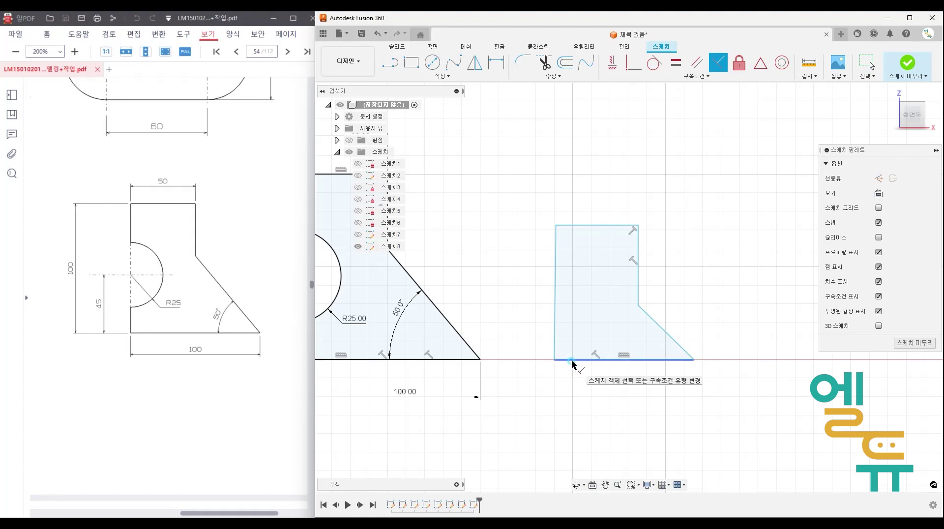
pyautogui.click(556, 324)
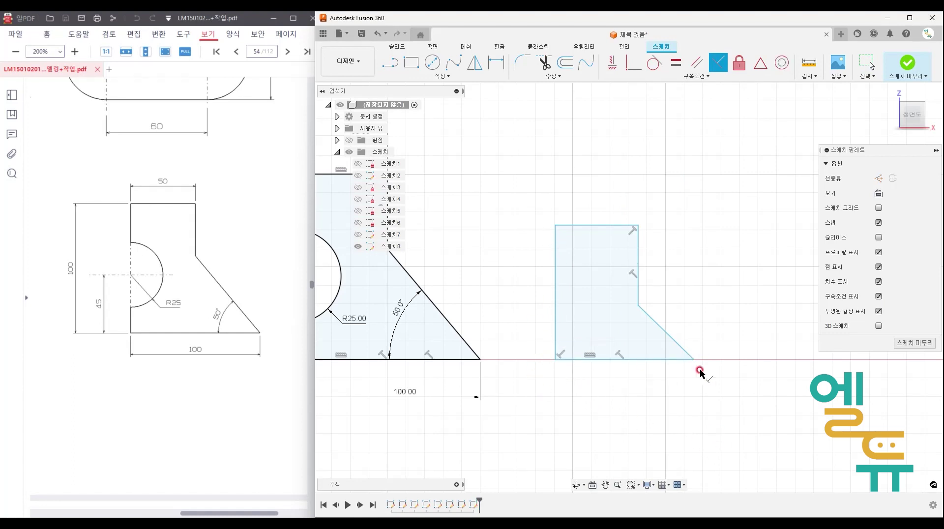
pyautogui.press('Escape')
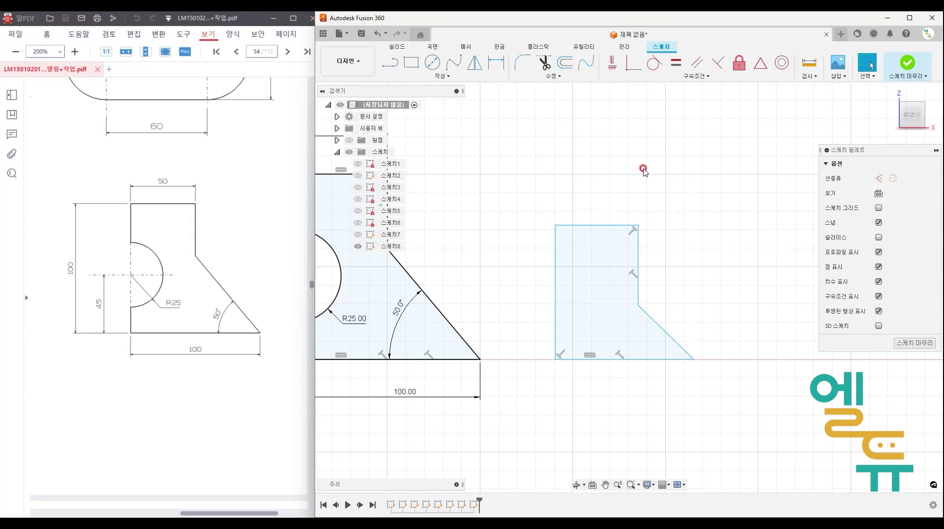
# Sketch a circle centred on the second outline's long vertical edge, slightly below the edge's midpoint, staying above the base.
pyautogui.click(433, 63)
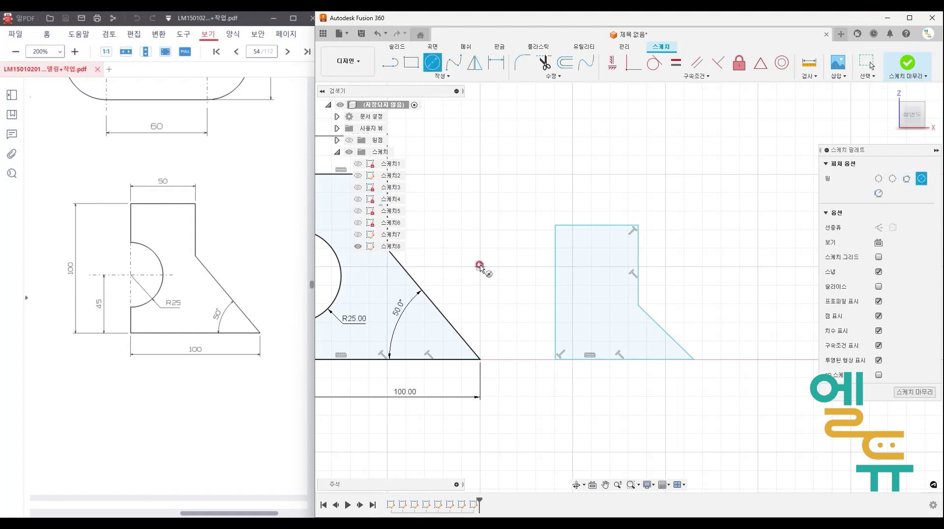
pyautogui.click(554, 310)
pyautogui.click(577, 279)
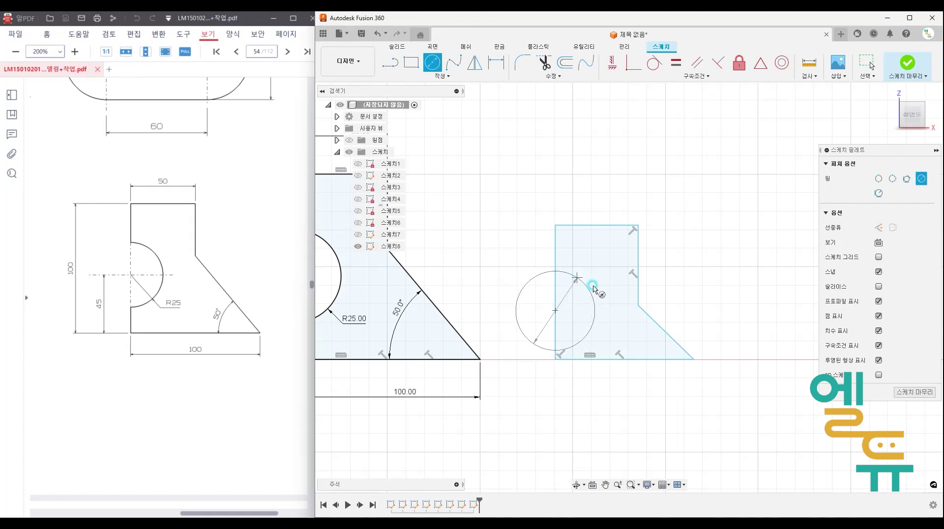
pyautogui.moveTo(639, 323)
pyautogui.mouseDown(button='middle')
pyautogui.moveTo(665, 311)
pyautogui.moveTo(674, 292)
pyautogui.mouseUp(button='middle')
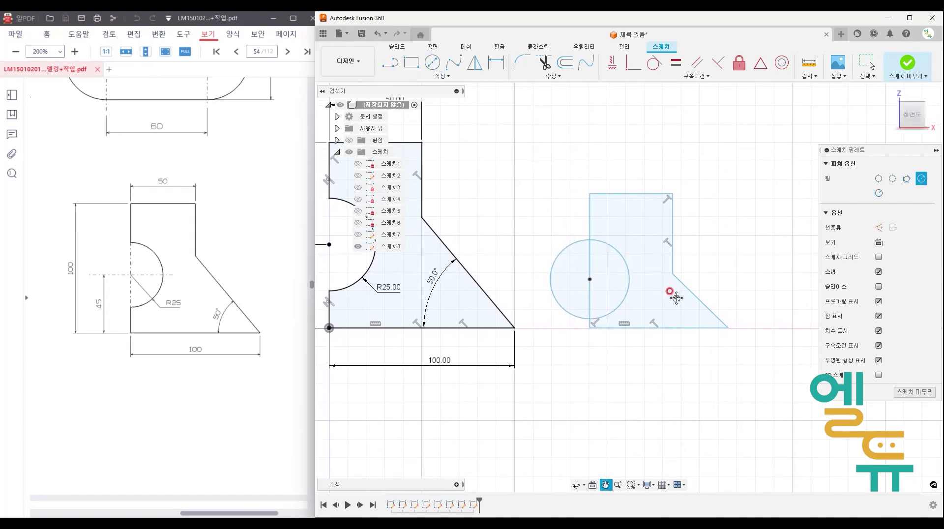
# Trim away the half of the circle that lies outside the second outline.
pyautogui.click(543, 62)
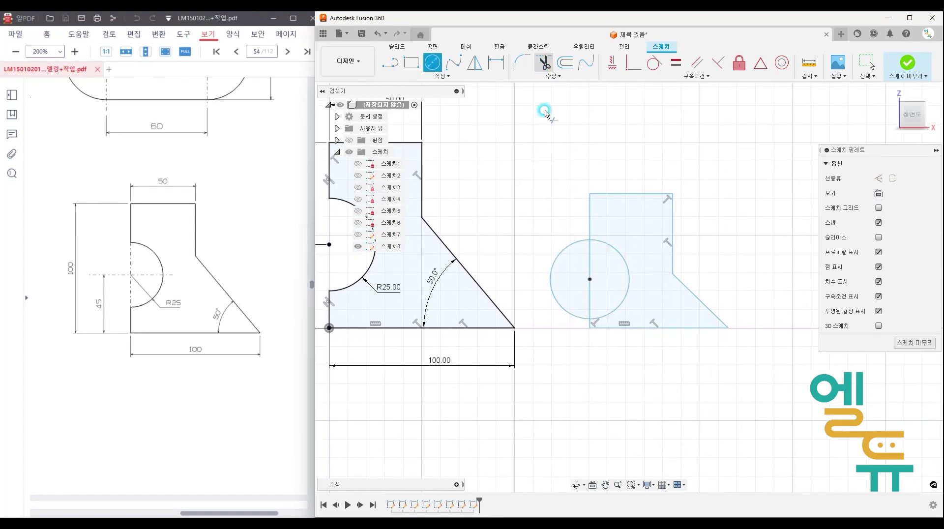
pyautogui.click(563, 250)
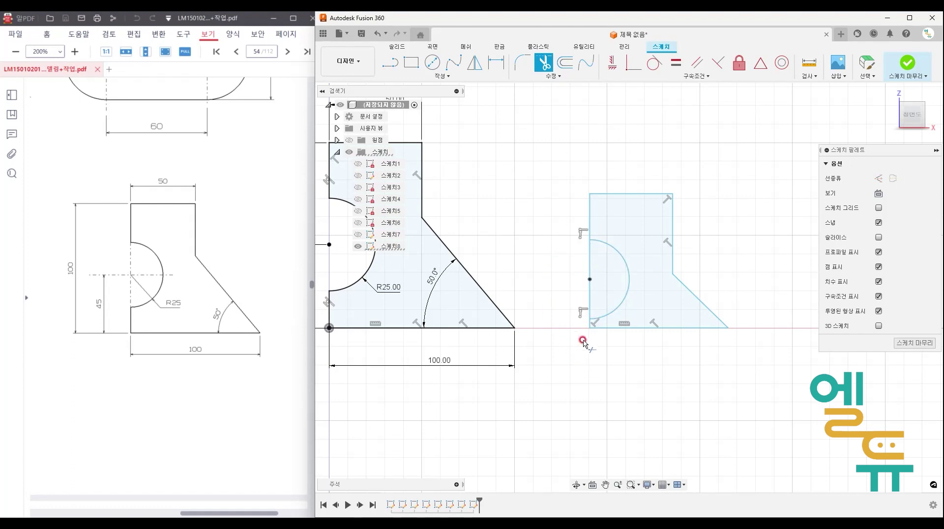
pyautogui.press('Escape')
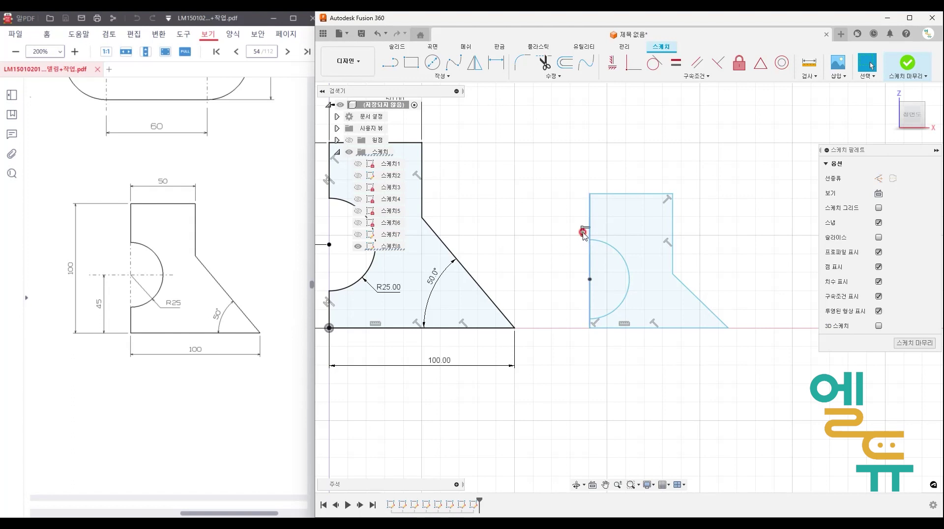
pyautogui.click(542, 268)
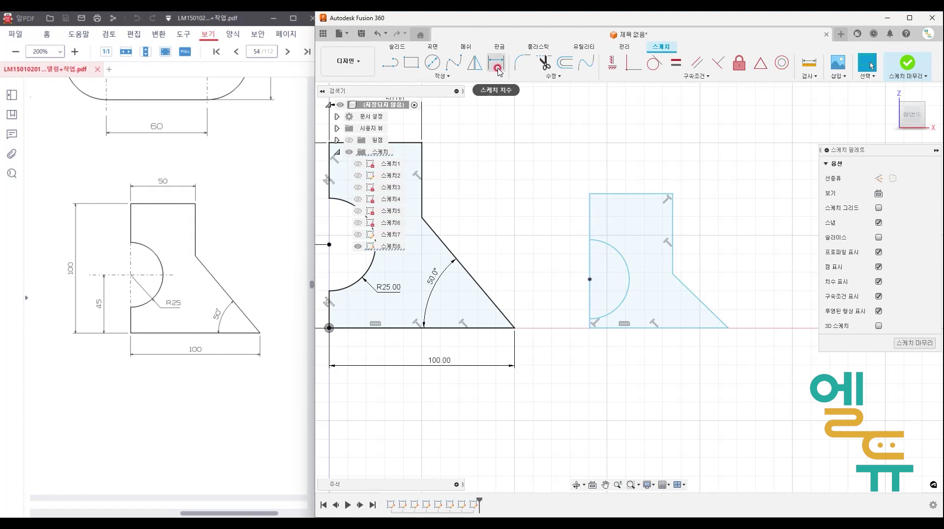
# Dimension the second outline's base to 100 mm.
pyautogui.press('d')
pyautogui.click(643, 327)
pyautogui.click(644, 362)
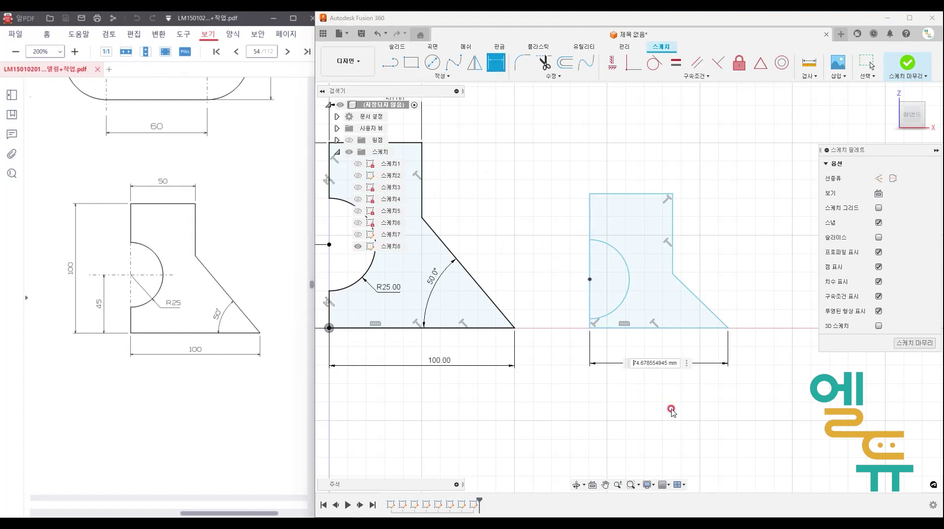
pyautogui.write('100')
pyautogui.press('Return')
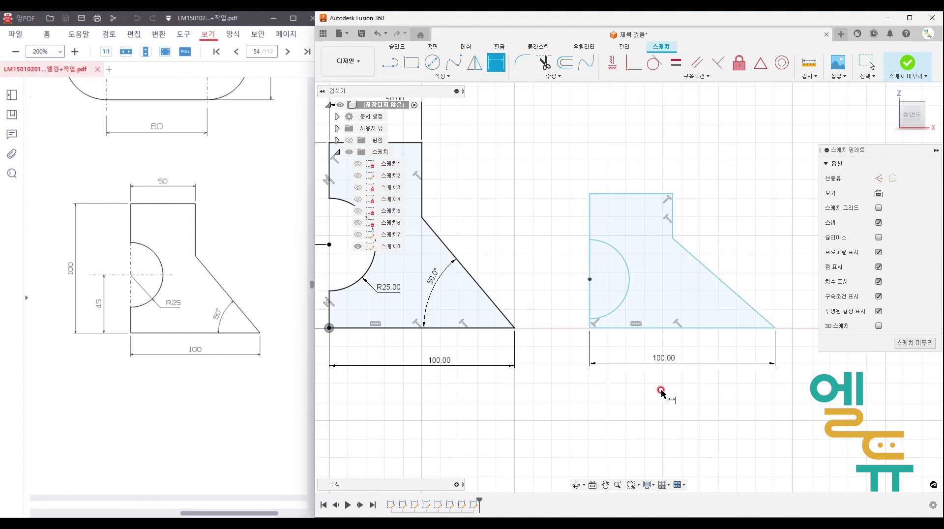
# Dimension the angle between the second outline's sloped edge and its base to 50°.
pyautogui.click(730, 303)
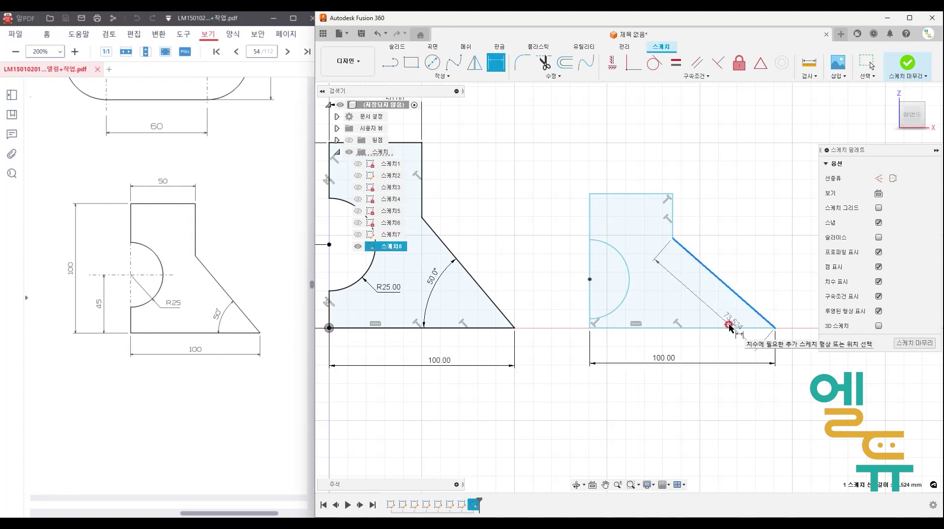
pyautogui.click(720, 320)
pyautogui.click(716, 316)
pyautogui.write('50')
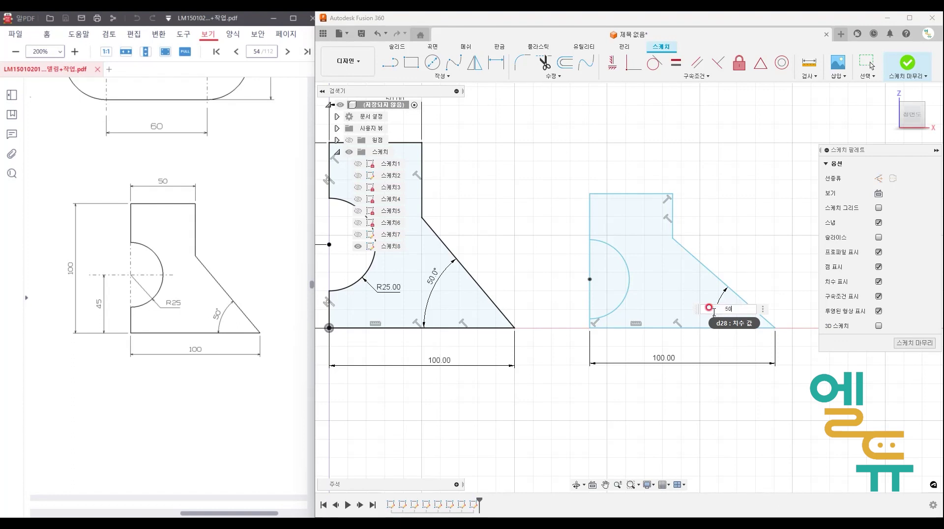
pyautogui.press('Return')
# Dimension the second outline's upper horizontal edge to 50 mm.
pyautogui.click(640, 194)
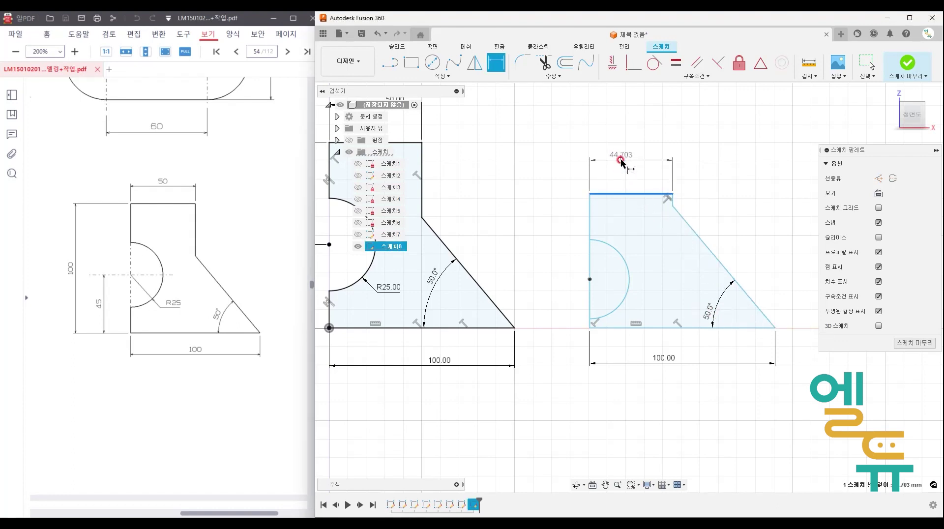
pyautogui.click(617, 160)
pyautogui.write('50')
pyautogui.press('Return')
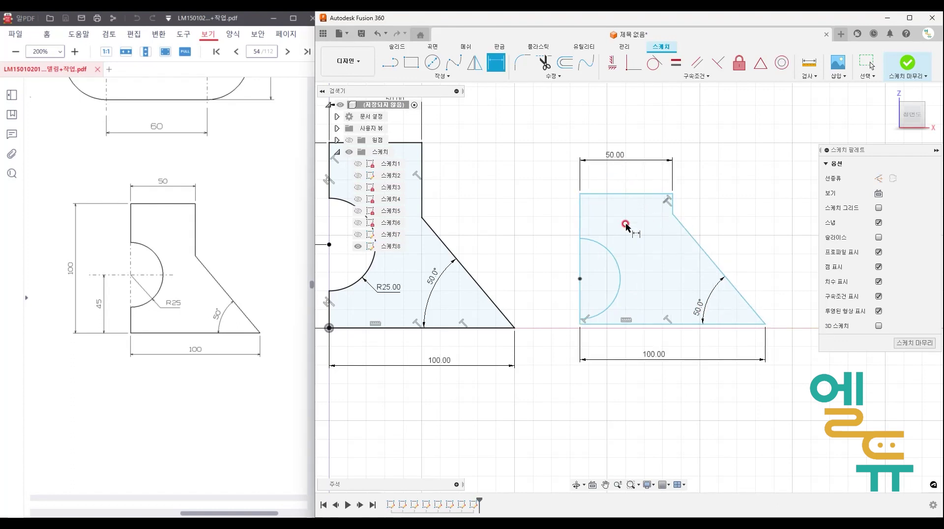
# Dimension the height of the semicircle's centre above the second outline's base to 45 mm.
pyautogui.click(616, 322)
pyautogui.click(618, 271)
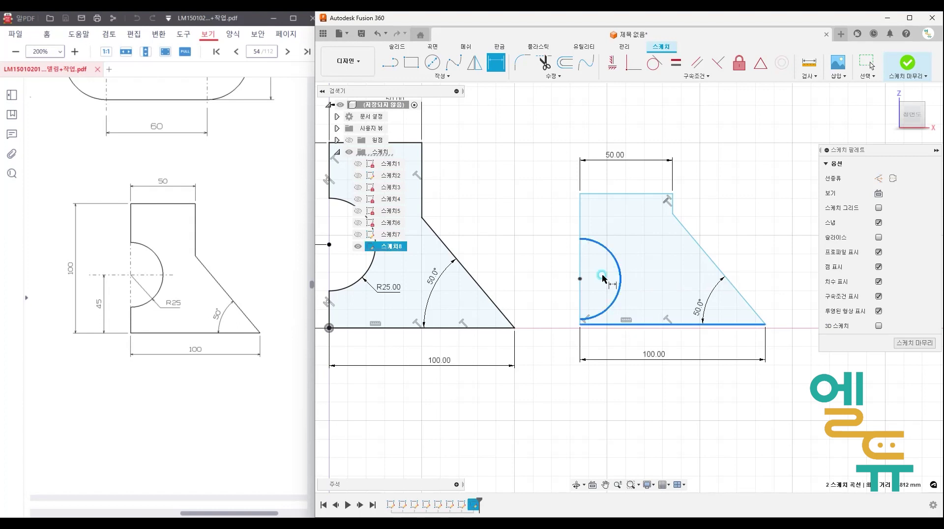
pyautogui.click(546, 295)
pyautogui.write('45')
pyautogui.press('Return')
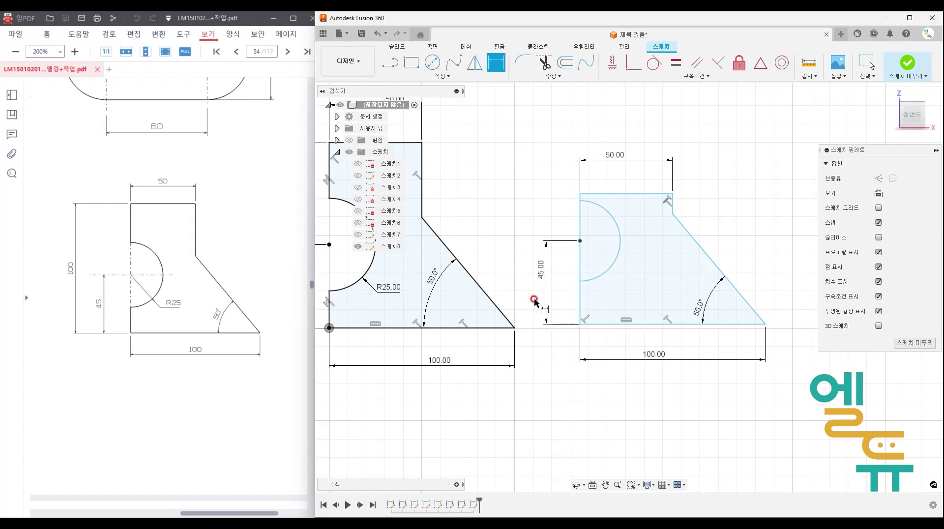
# Dimension the second outline's overall height between its base and upper edge to 100 mm.
pyautogui.click(602, 323)
pyautogui.click(596, 194)
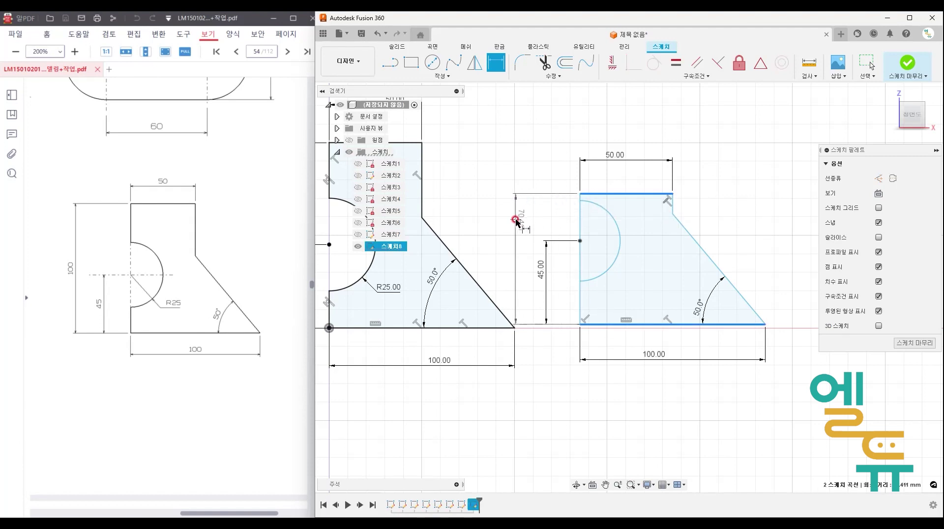
pyautogui.click(512, 225)
pyautogui.write('100')
pyautogui.press('Return')
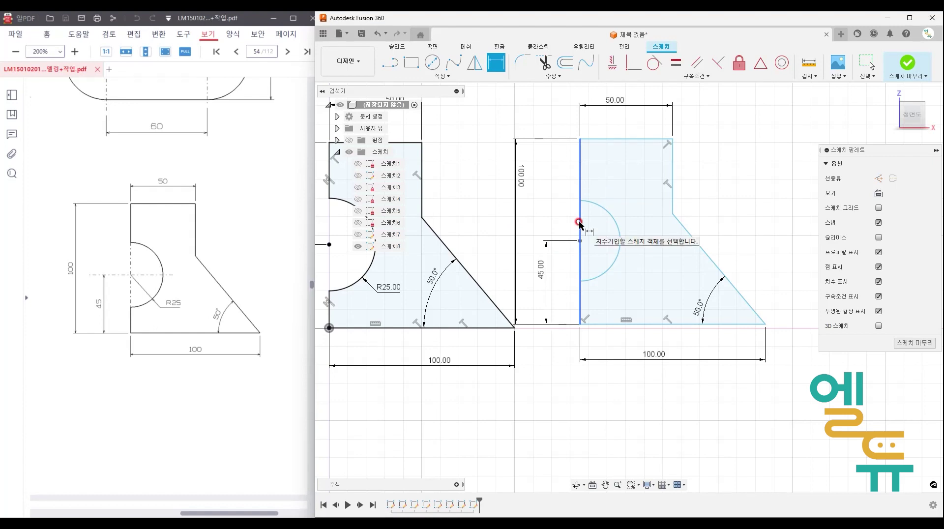
# Trim the part of the second outline's long vertical edge that spans the semicircle.
pyautogui.moveTo(686, 111); pyautogui.dragTo(683, 119, button='middle')
pyautogui.click(545, 63)
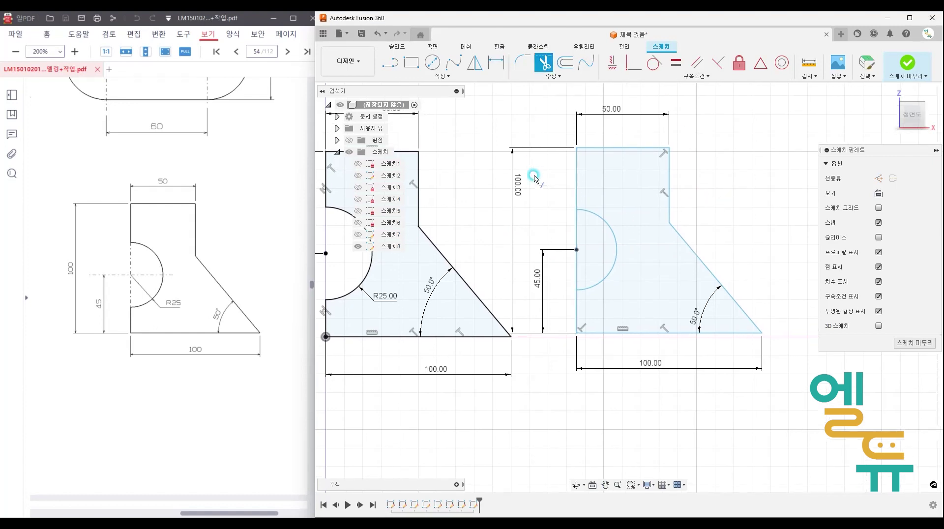
pyautogui.click(578, 226)
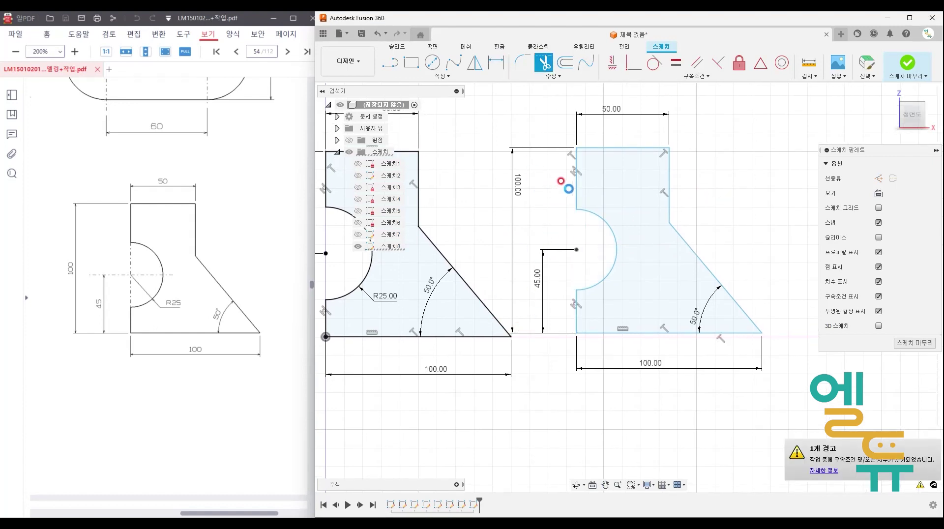
pyautogui.press('Escape')
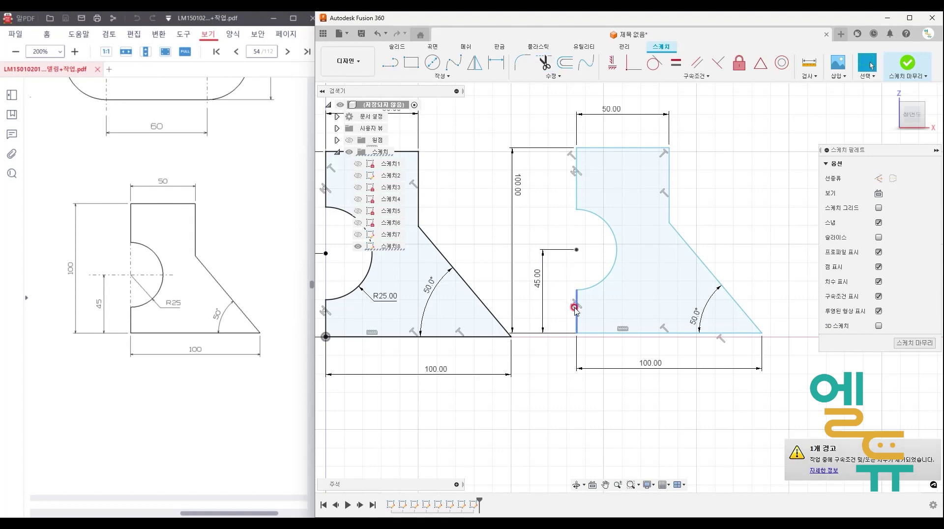
# Delete the Collinear constraint between the two vertical edge segments above and below the notch, and shift each segment sideways.
pyautogui.click(574, 172)
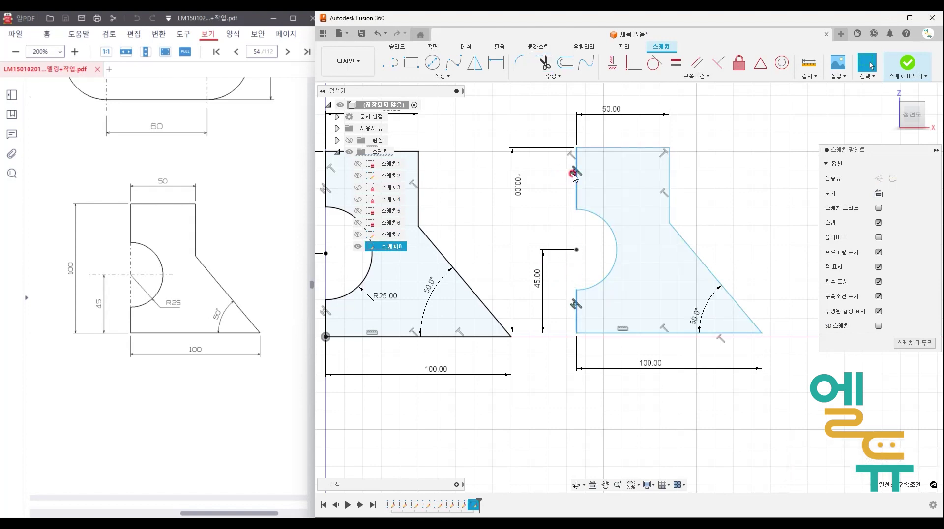
pyautogui.press('Delete')
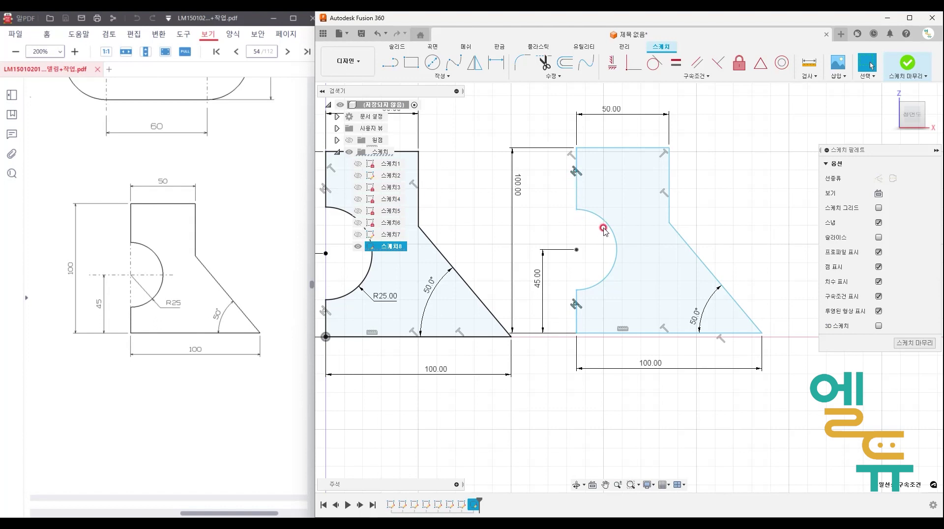
pyautogui.click(574, 173)
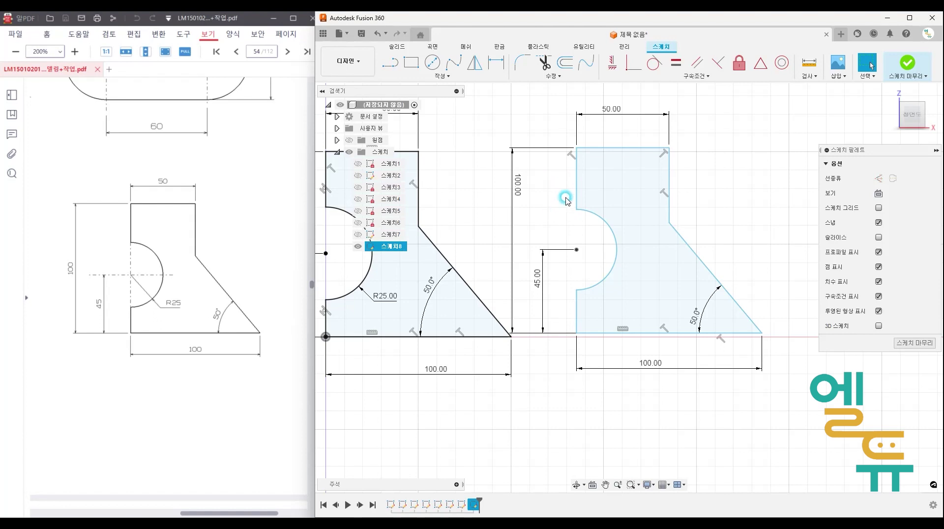
pyautogui.click(577, 188)
pyautogui.moveTo(577, 190); pyautogui.dragTo(582, 190)
pyautogui.moveTo(583, 293)
pyautogui.mouseDown()
pyautogui.moveTo(614, 301)
pyautogui.moveTo(563, 294)
pyautogui.mouseUp()
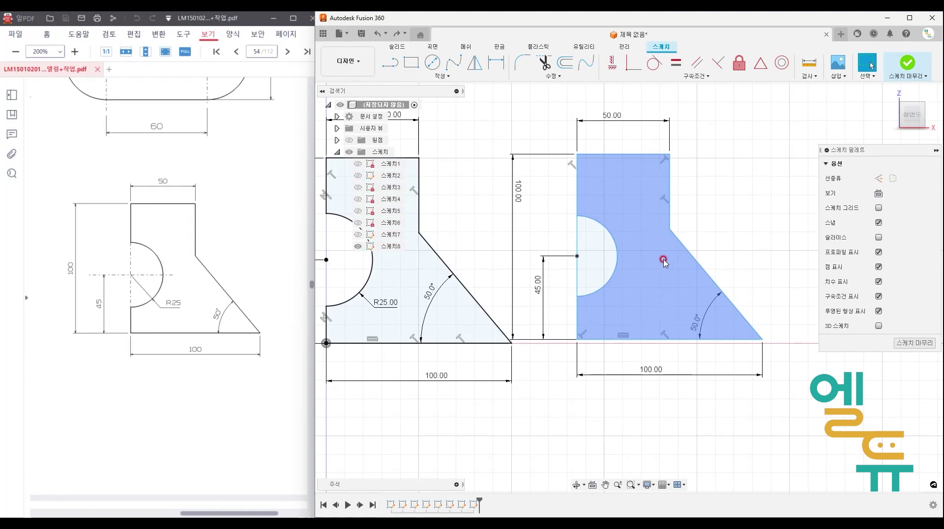
# Move the second outline's 50 mm dimension slightly higher above its upper edge.
pyautogui.moveTo(679, 269); pyautogui.dragTo(688, 278, button='middle')
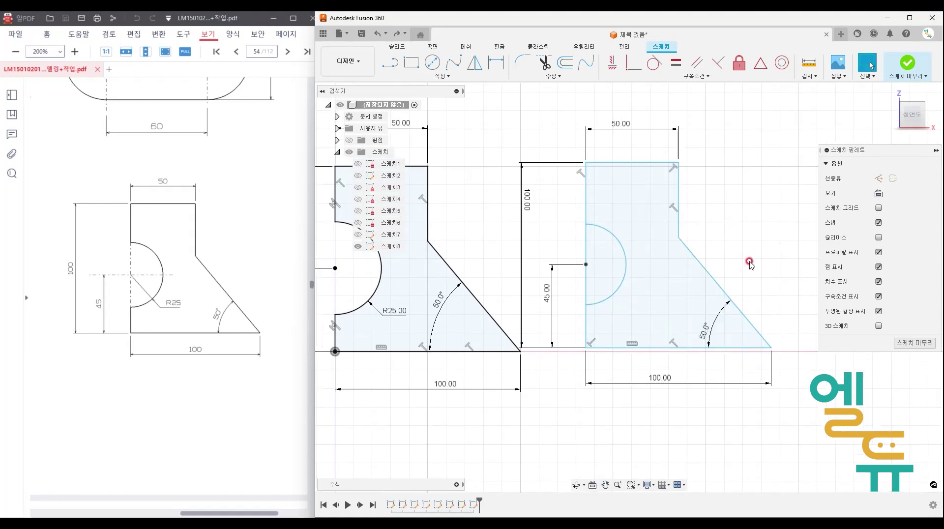
pyautogui.scroll(3, 749, 263)
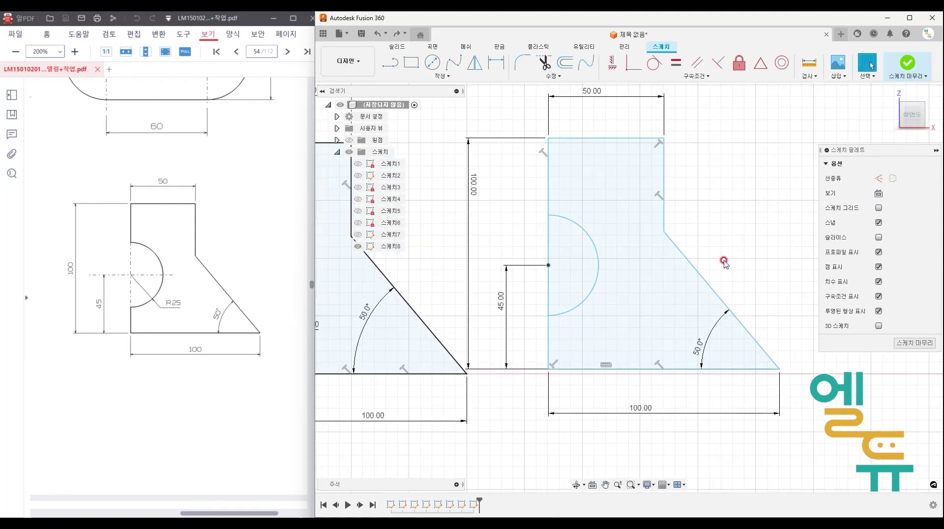
pyautogui.scroll(-4, 724, 262)
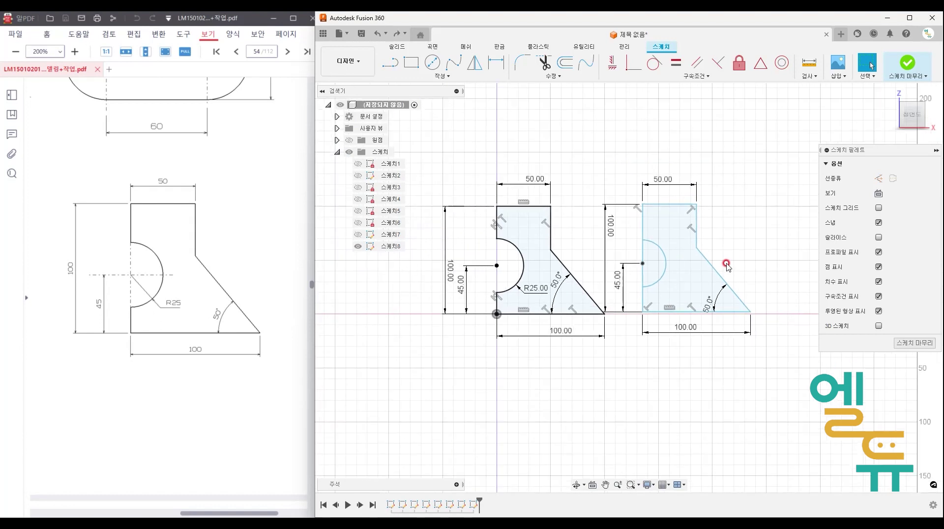
pyautogui.moveTo(698, 364); pyautogui.dragTo(701, 375, button='middle')
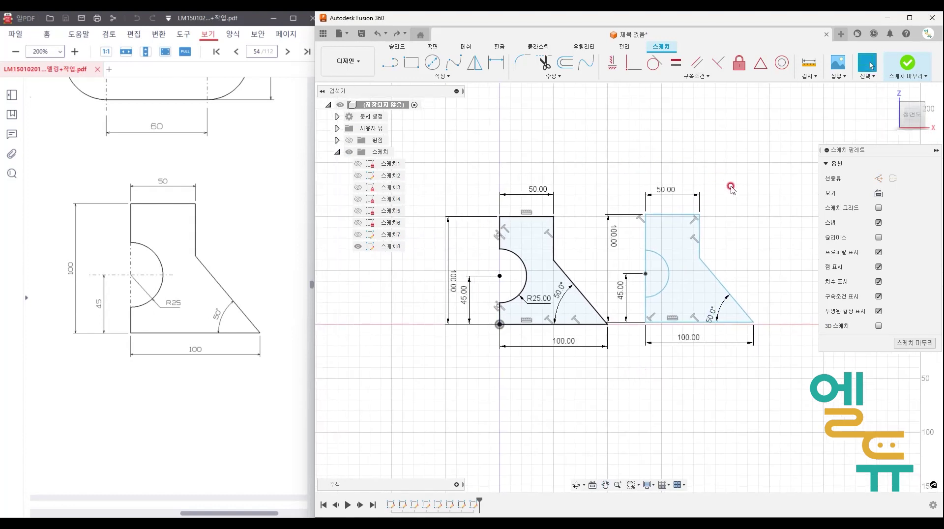
pyautogui.moveTo(667, 192); pyautogui.dragTo(671, 191)
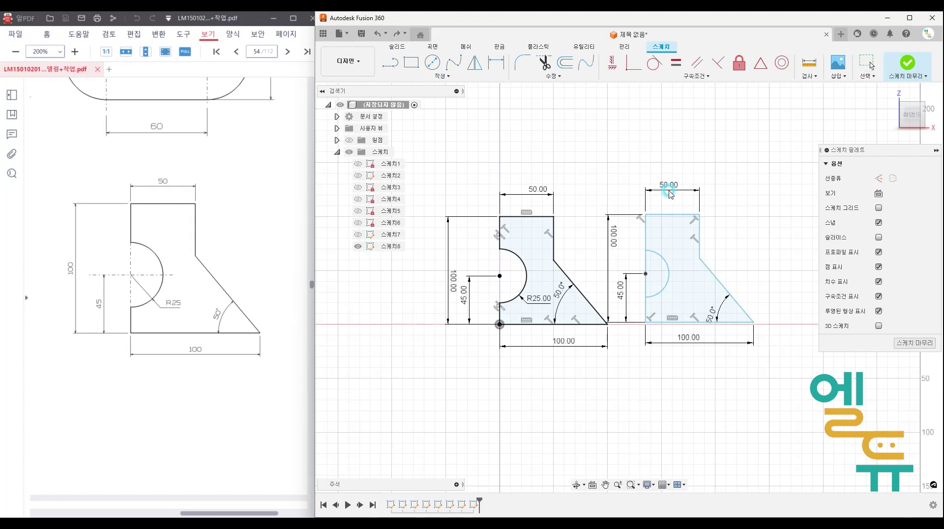
pyautogui.click(639, 239)
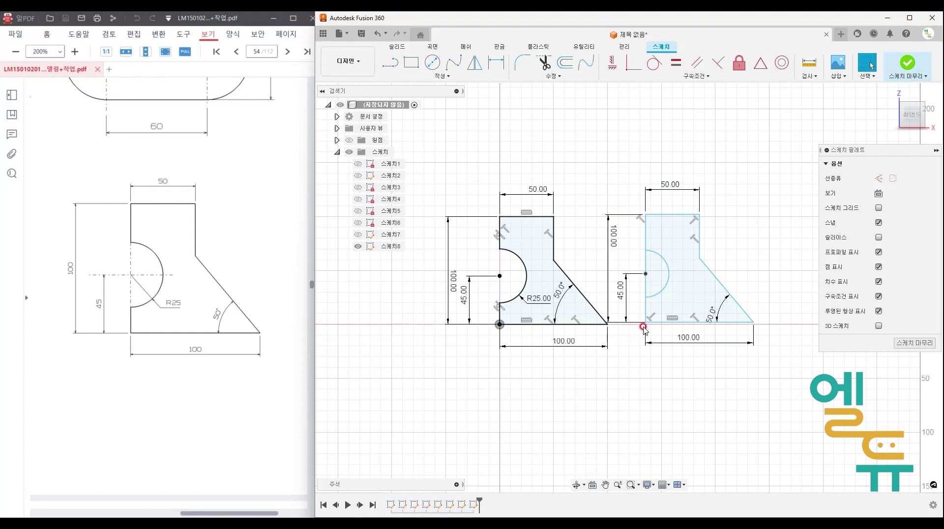
# Move the second outline by its base corner onto the horizontal axis, and back off it to a spot above the axis.
pyautogui.moveTo(647, 325); pyautogui.dragTo(653, 327)
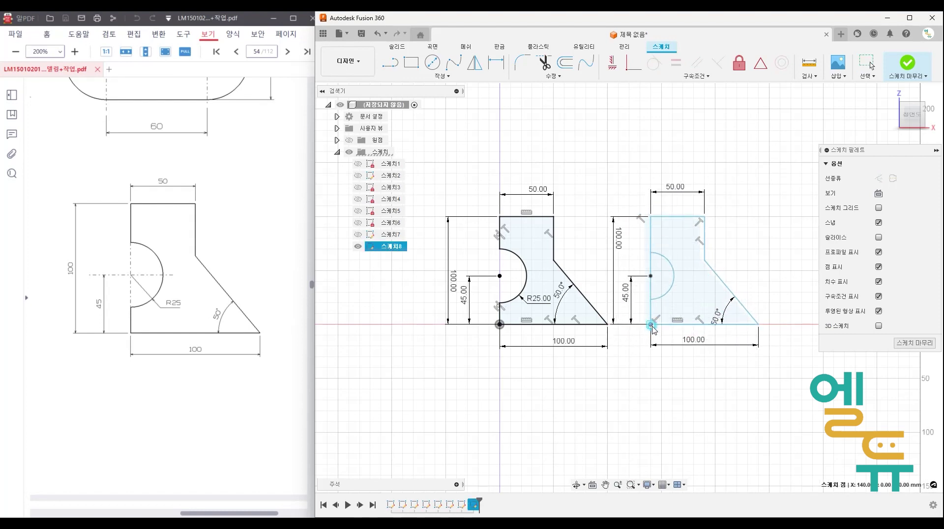
pyautogui.click(639, 384)
pyautogui.moveTo(639, 385); pyautogui.dragTo(619, 382, button='middle')
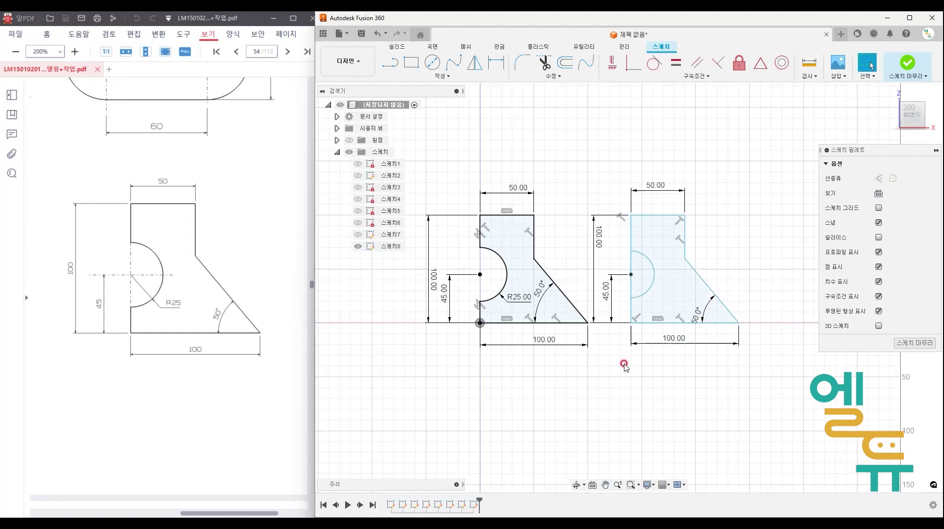
pyautogui.moveTo(630, 325); pyautogui.dragTo(618, 308)
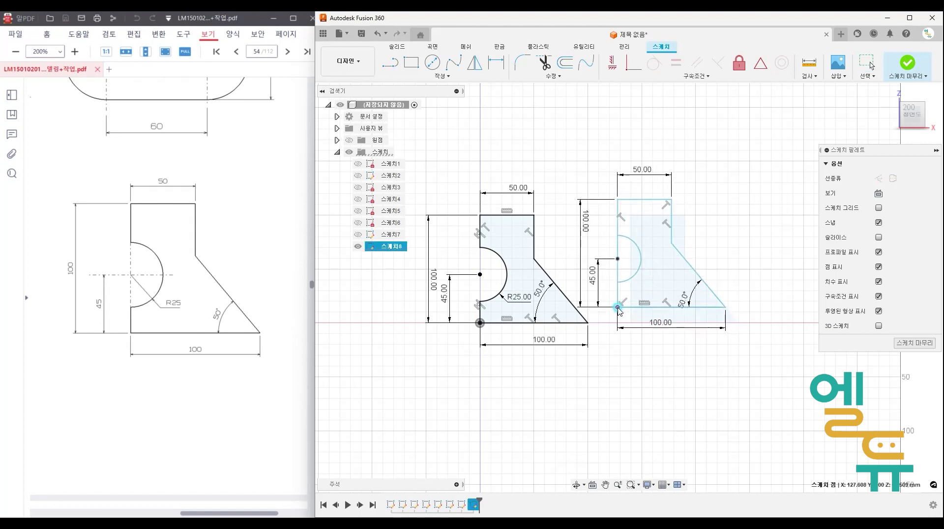
# Apply a Collinear constraint between the two outlines' bases, and slide the second outline along the axis until its vertical edge is at X 160 mm.
pyautogui.click(696, 76)
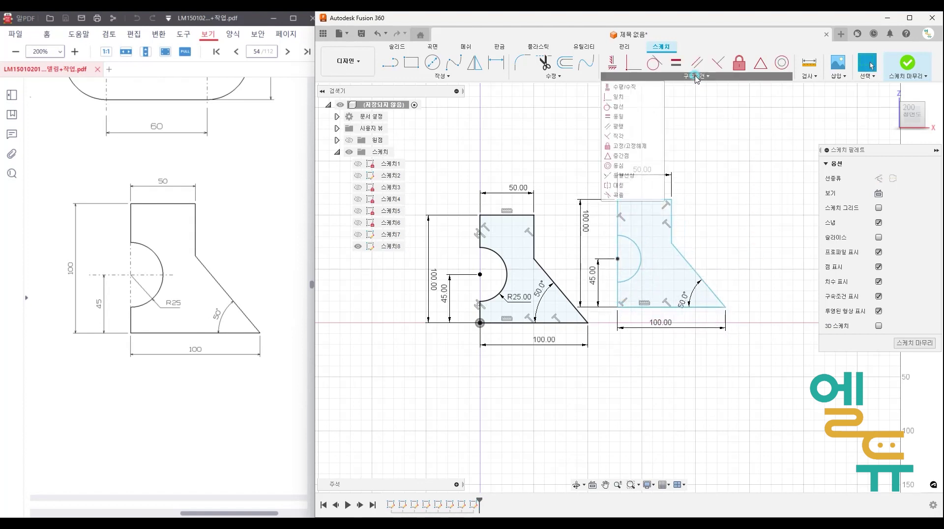
pyautogui.click(629, 176)
pyautogui.click(557, 324)
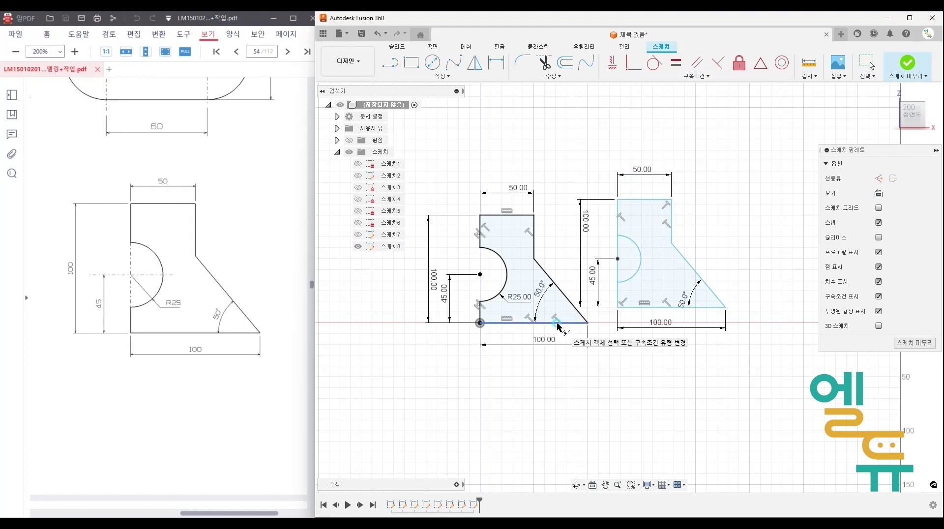
pyautogui.click(632, 308)
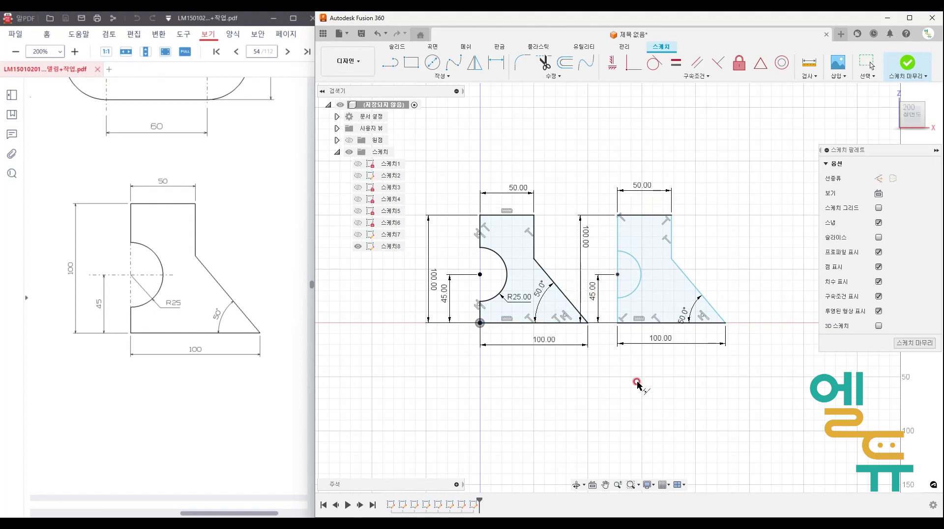
pyautogui.press('Escape')
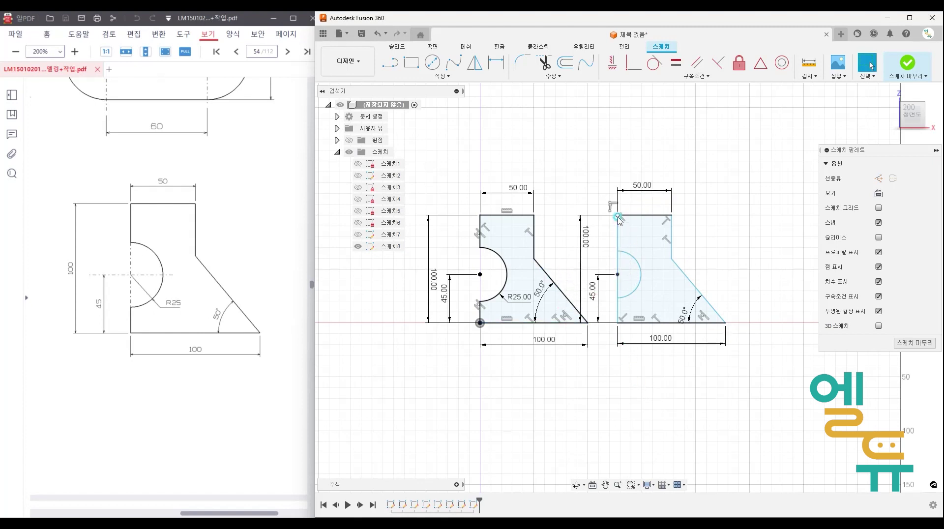
pyautogui.moveTo(619, 220)
pyautogui.mouseDown()
pyautogui.moveTo(581, 219)
pyautogui.moveTo(653, 216)
pyautogui.mouseUp()
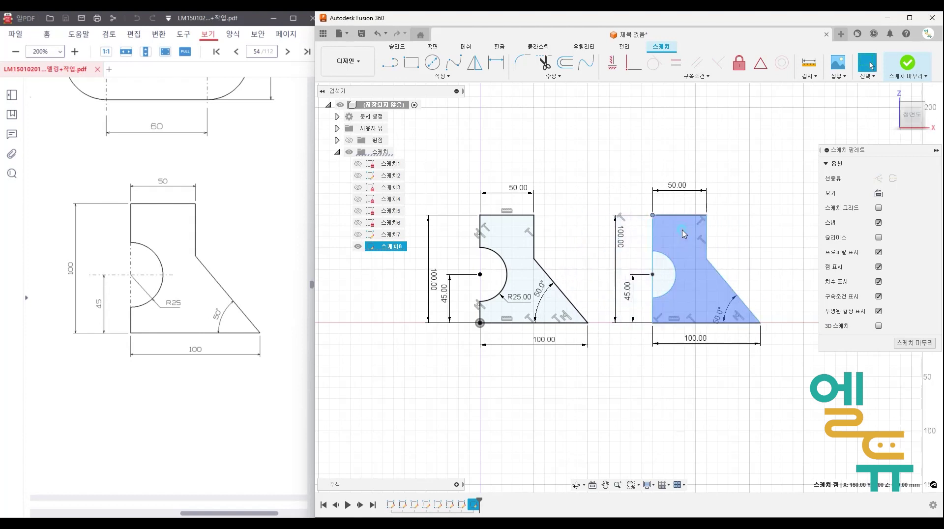
# Dimension the horizontal distance between the two outlines' notched vertical edges, and set it to 150 mm.
pyautogui.press('d')
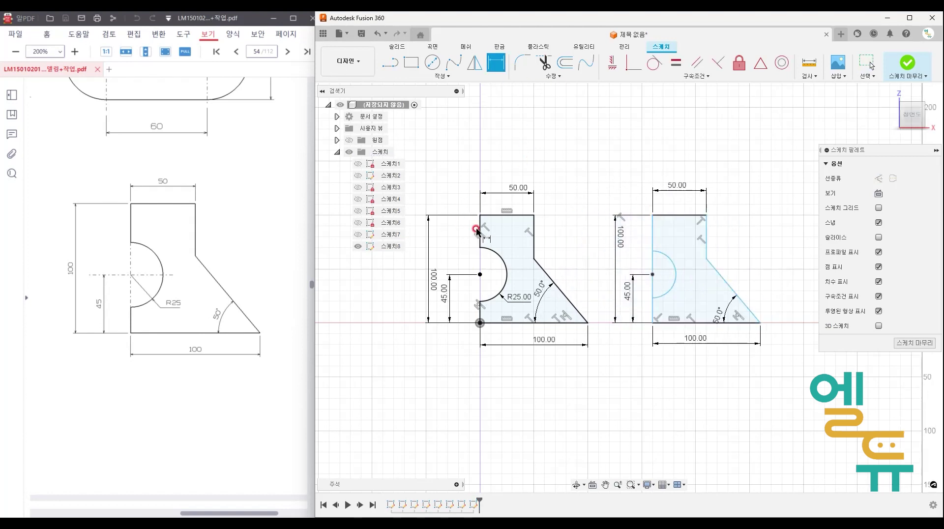
pyautogui.click(481, 232)
pyautogui.click(653, 233)
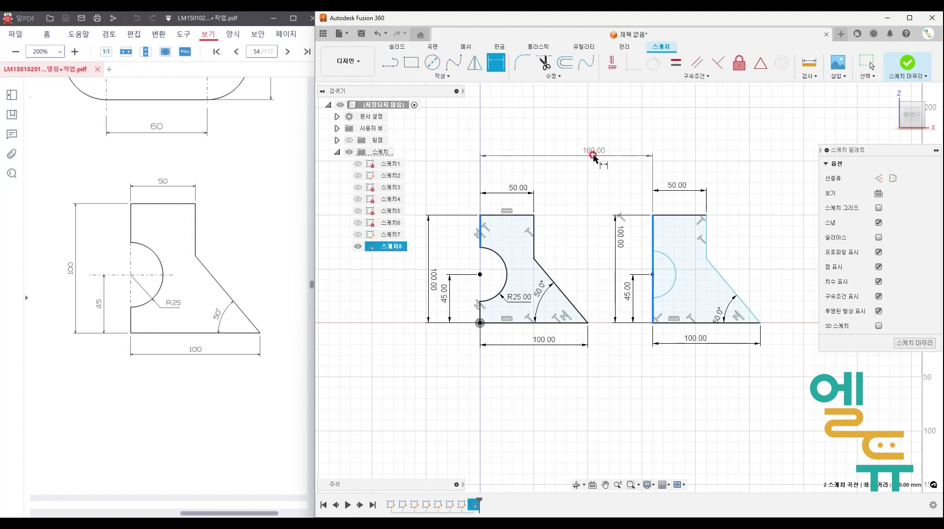
pyautogui.click(590, 154)
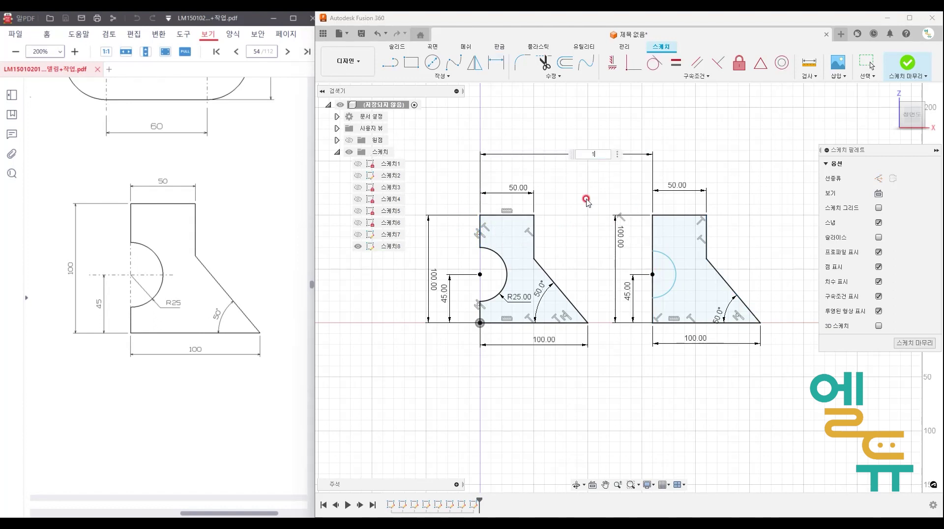
pyautogui.write('150')
pyautogui.press('Return')
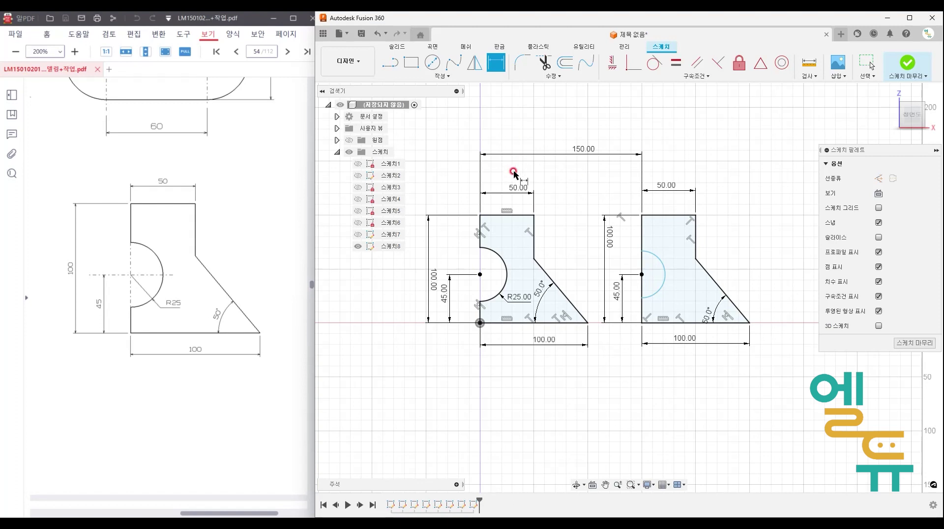
pyautogui.press('Escape')
# Resize the second outline's notch arc freehand to a radius of about 29.7 mm.
pyautogui.click(677, 249)
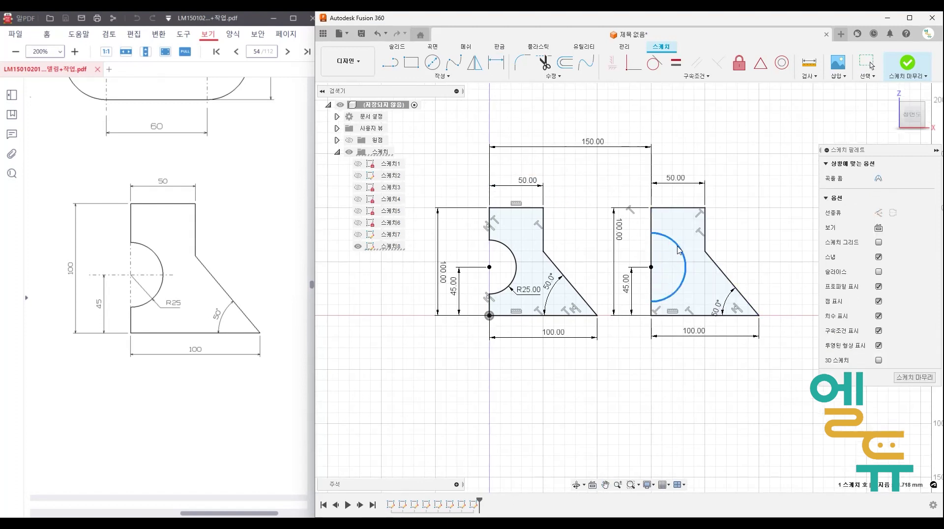
pyautogui.moveTo(679, 250); pyautogui.dragTo(677, 252)
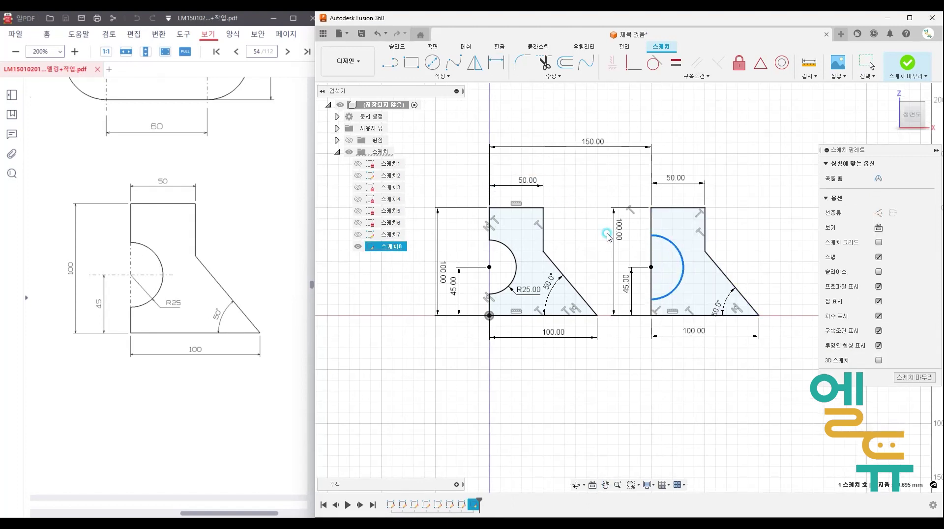
pyautogui.click(607, 234)
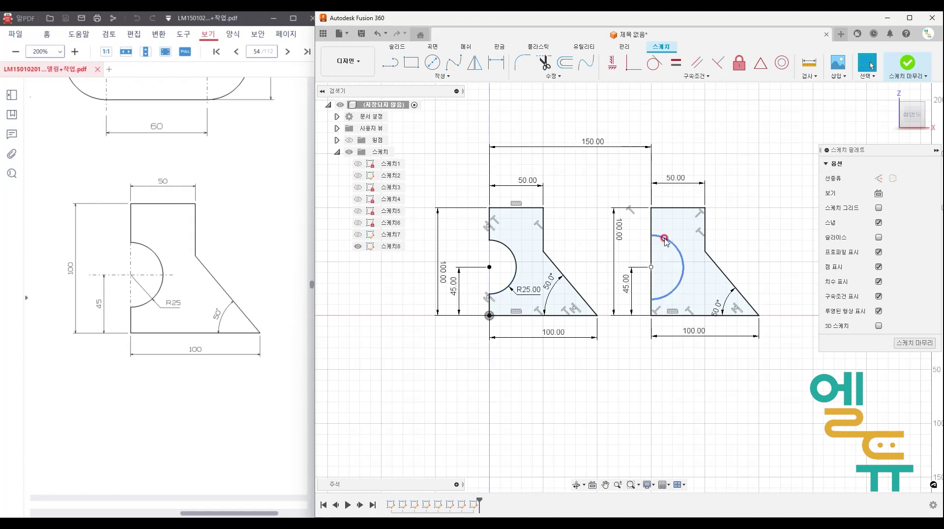
pyautogui.press('d')
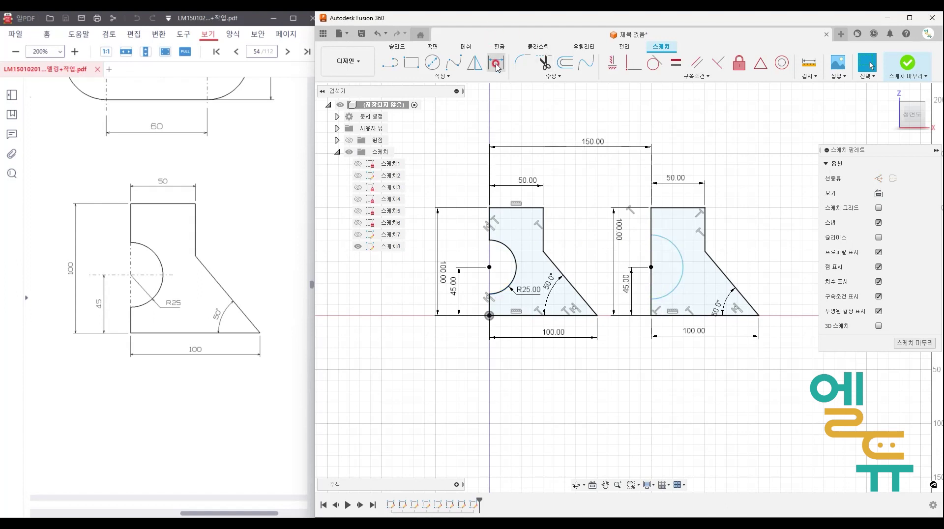
pyautogui.click(677, 239)
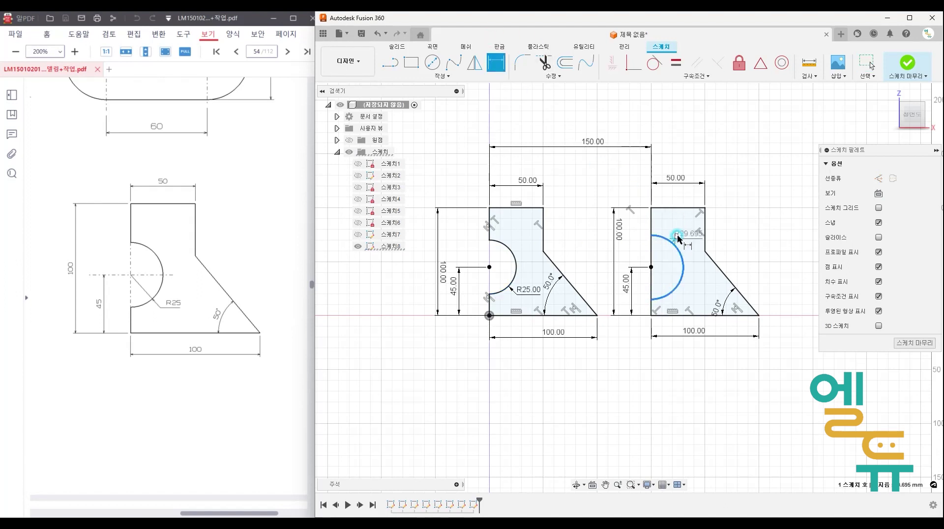
pyautogui.press('Escape')
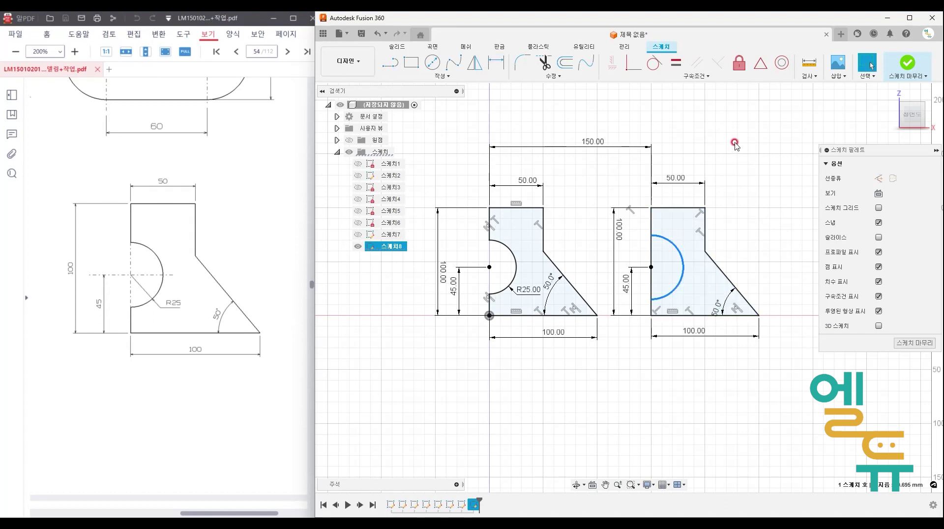
# Apply an Equal constraint between the first outline's R25 notch arc and the second outline's notch arc.
pyautogui.click(677, 65)
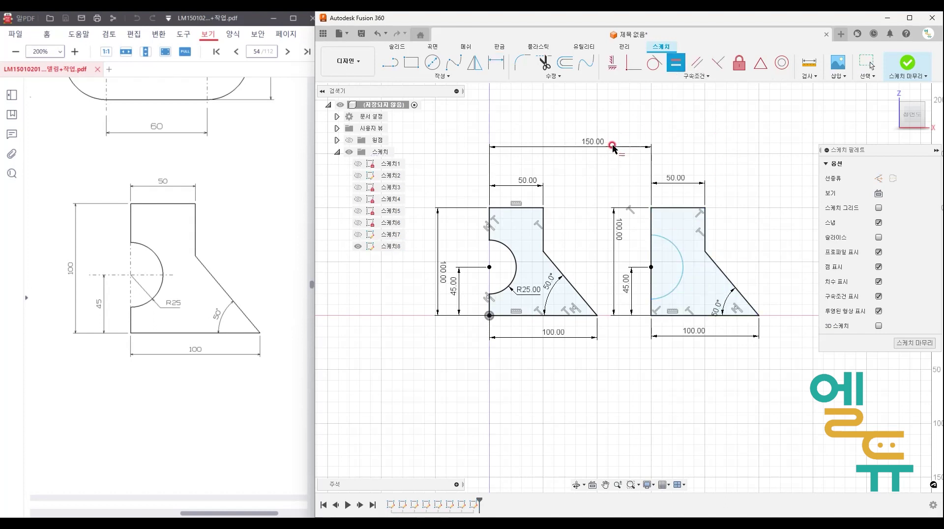
pyautogui.click(507, 252)
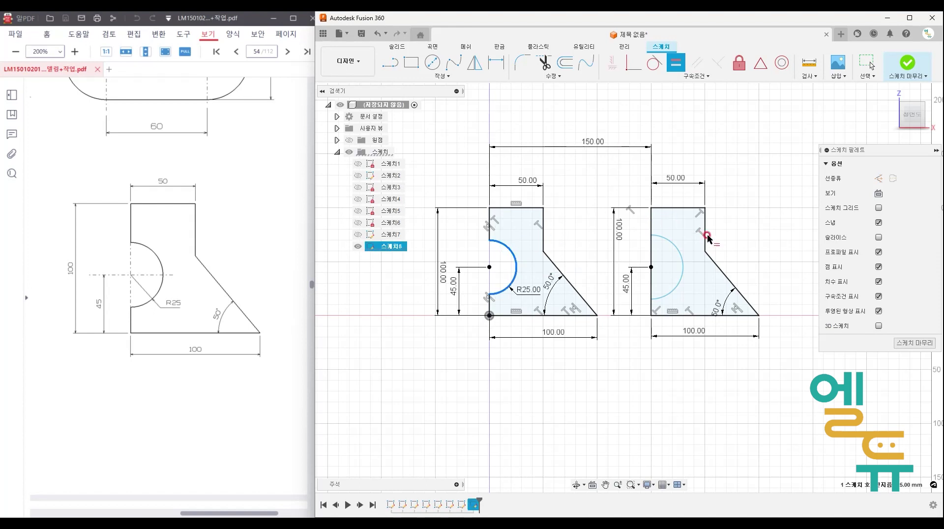
pyautogui.click(674, 247)
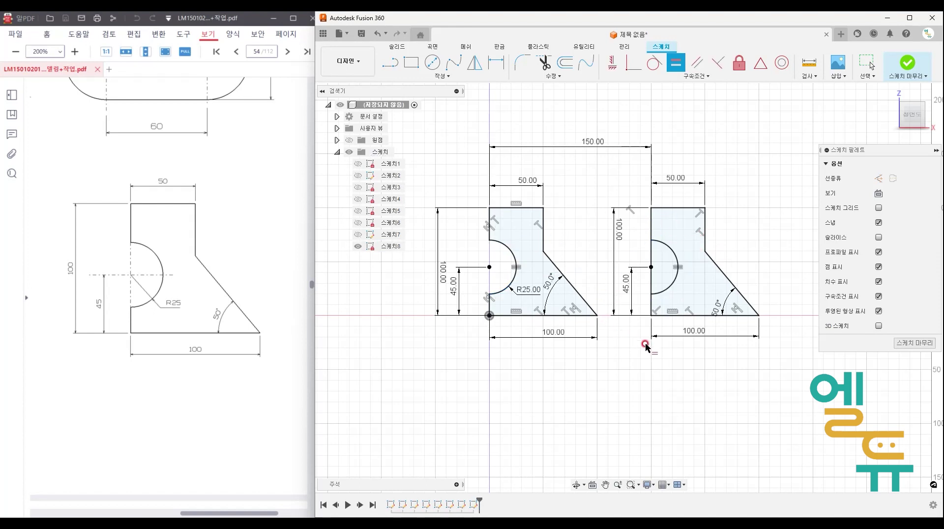
pyautogui.moveTo(647, 405)
pyautogui.mouseDown(button='middle')
pyautogui.moveTo(631, 415)
pyautogui.moveTo(624, 407)
pyautogui.mouseUp(button='middle')
pyautogui.moveTo(700, 403); pyautogui.dragTo(702, 409, button='middle')
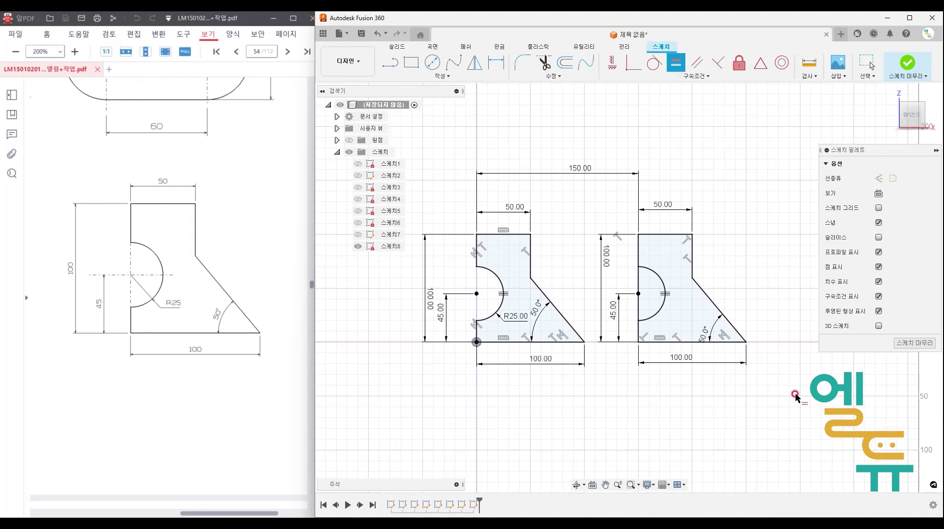